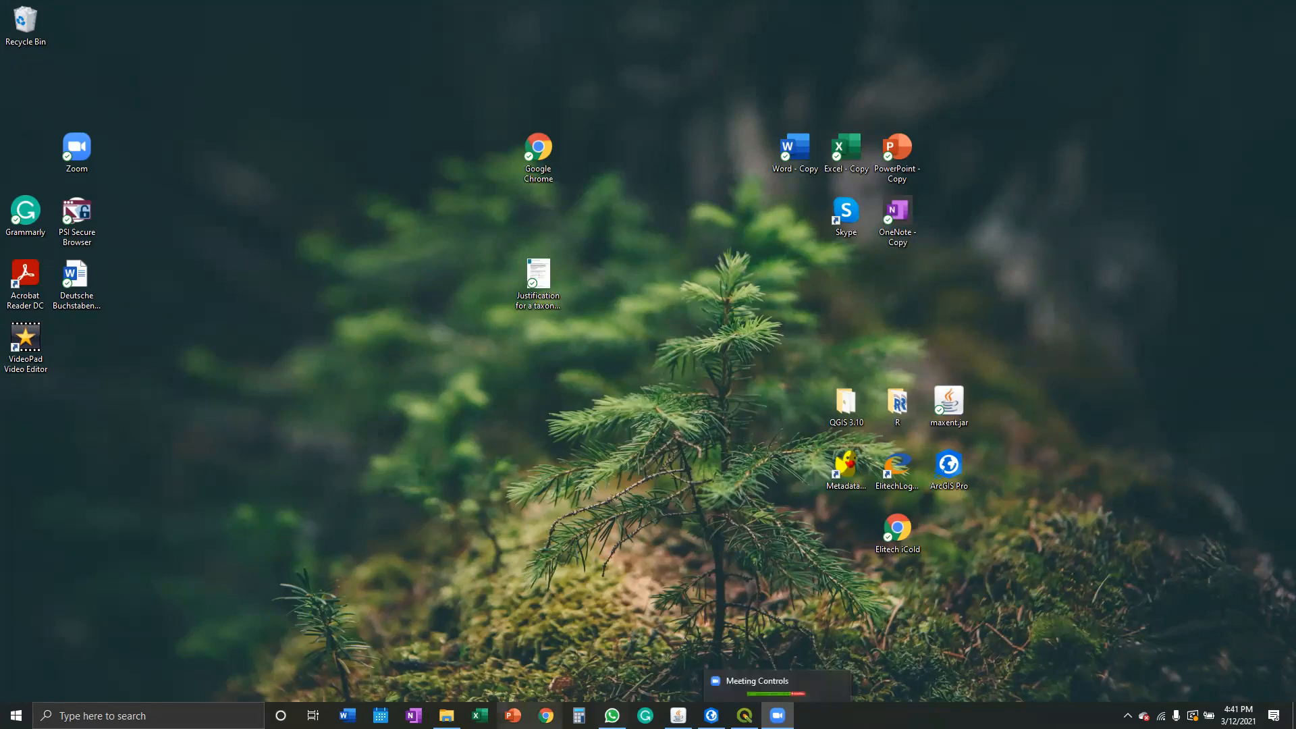
Show the Raw data for MAXENT tutorial folder and bring the MaxEnt window in front of it.
{"action": "mouse_move", "coordinate": [446, 716]}
{"action": "left_click", "coordinate": [455, 683]}
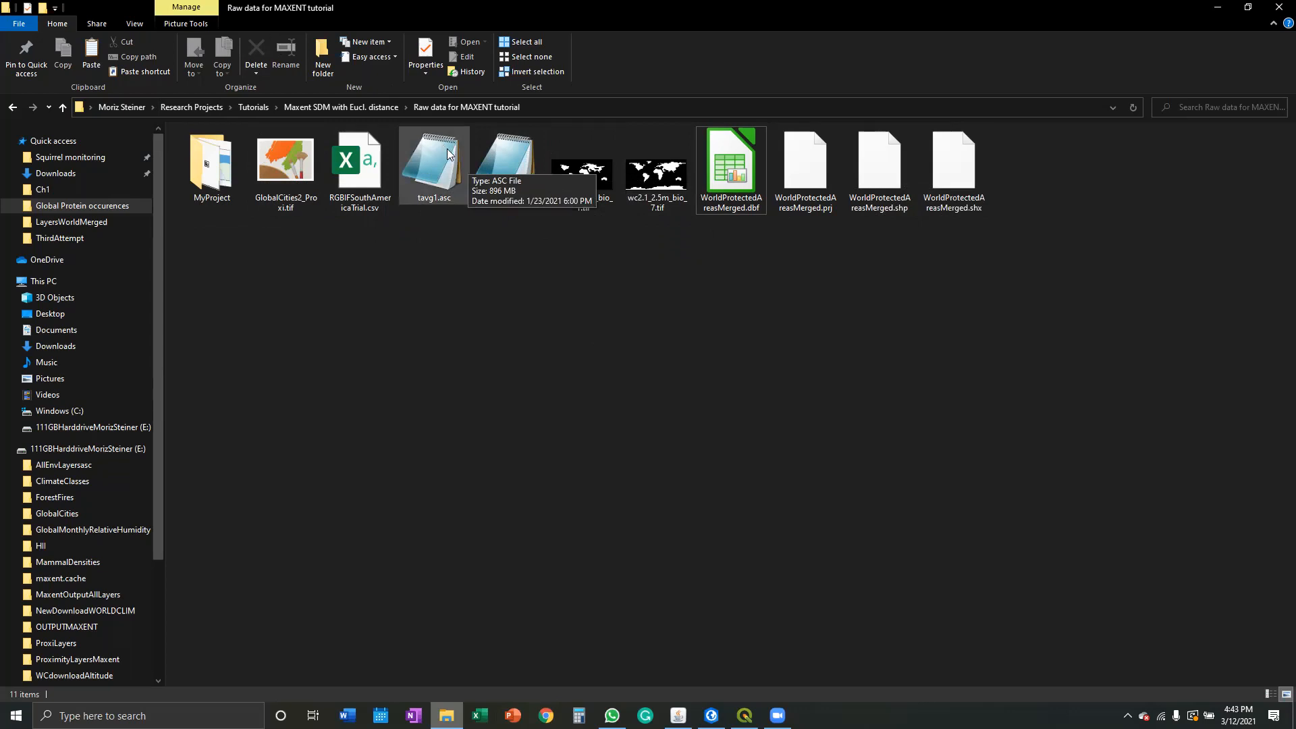
{"action": "mouse_move", "coordinate": [678, 715]}
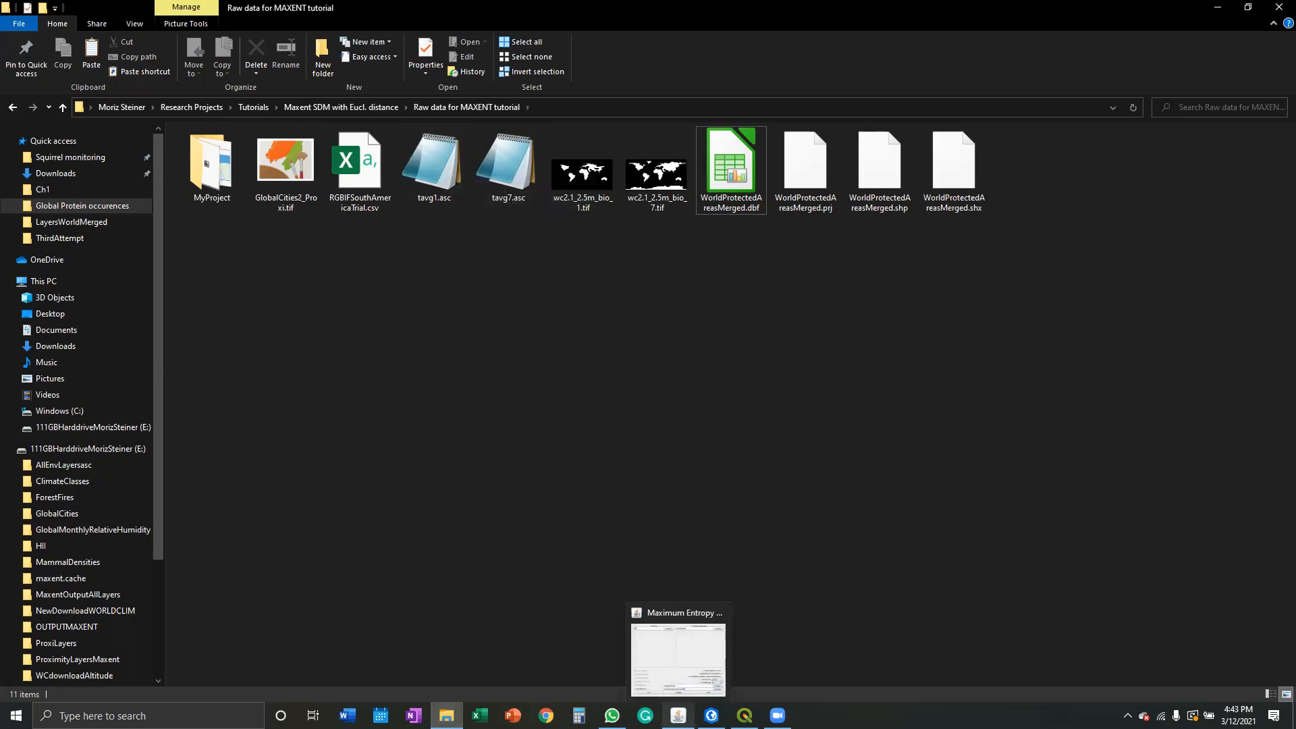
{"action": "left_click", "coordinate": [703, 686]}
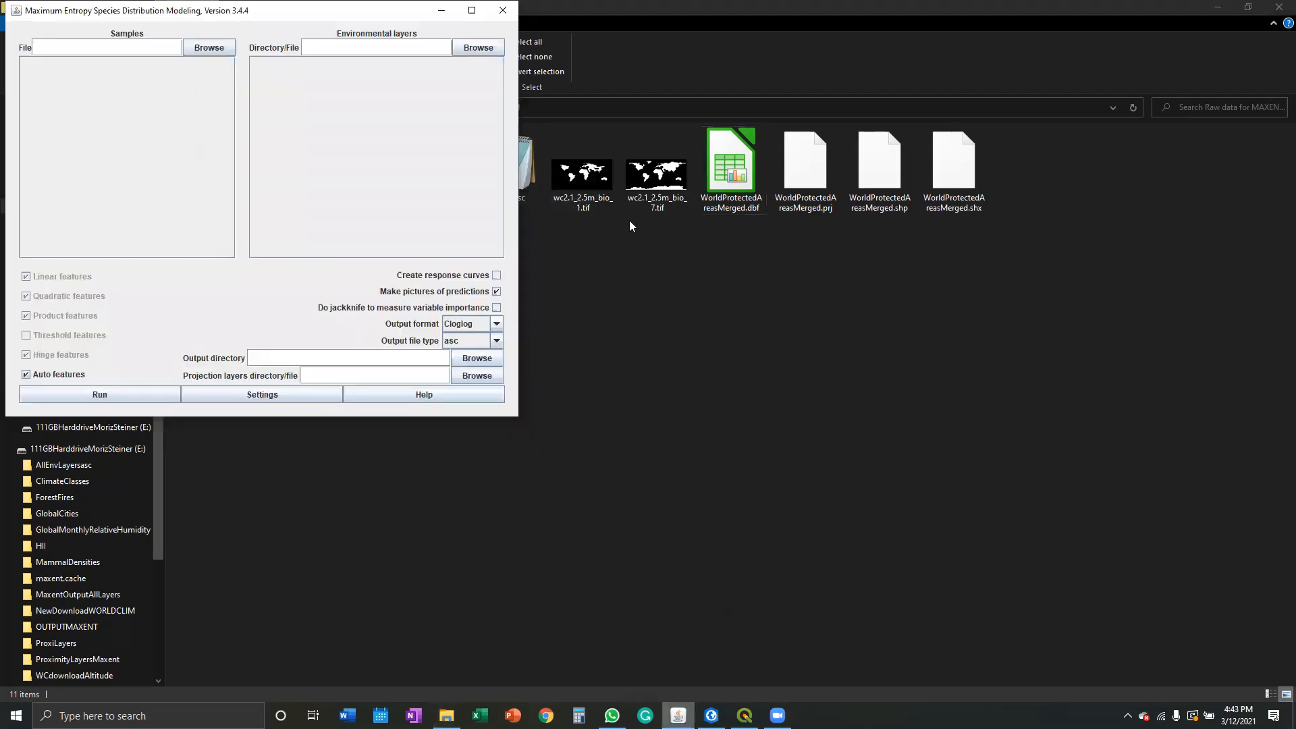
Enlarge the MaxEnt window and place it beneath the folder's file icons.
{"action": "left_click", "coordinate": [472, 10]}
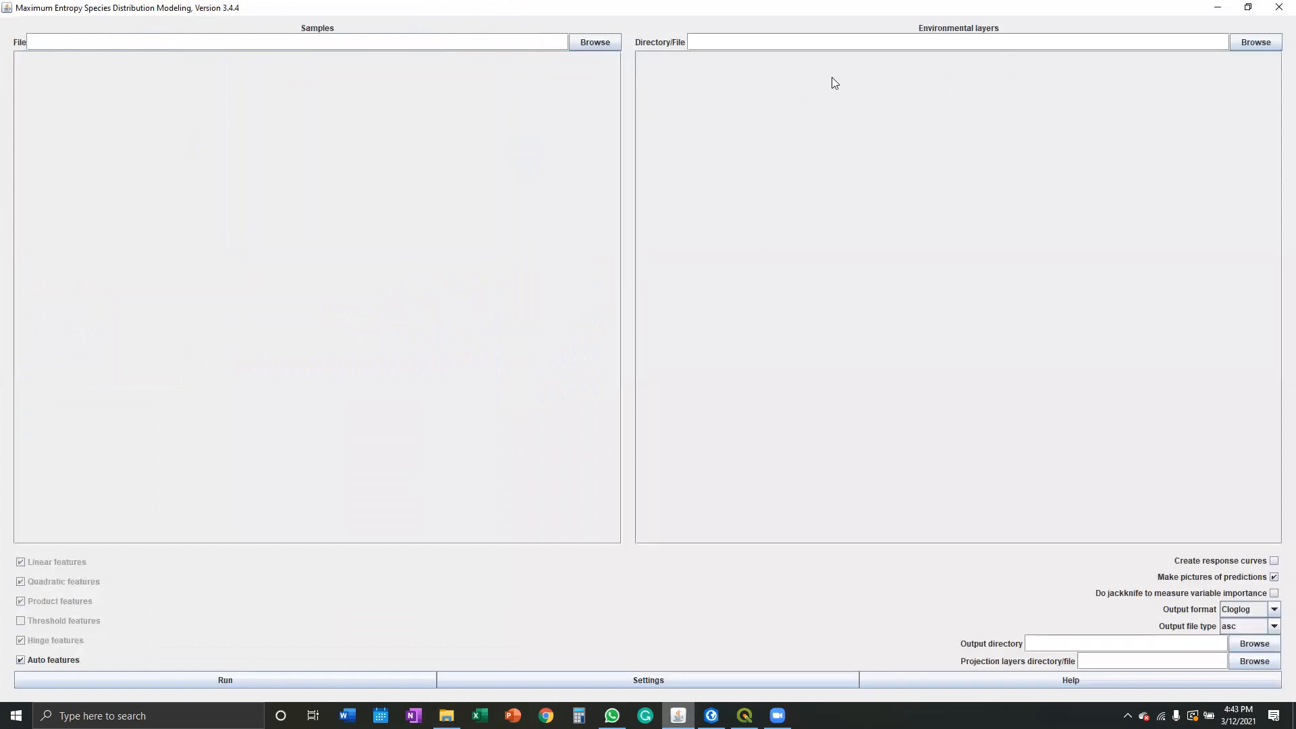
{"action": "left_click", "coordinate": [1247, 6]}
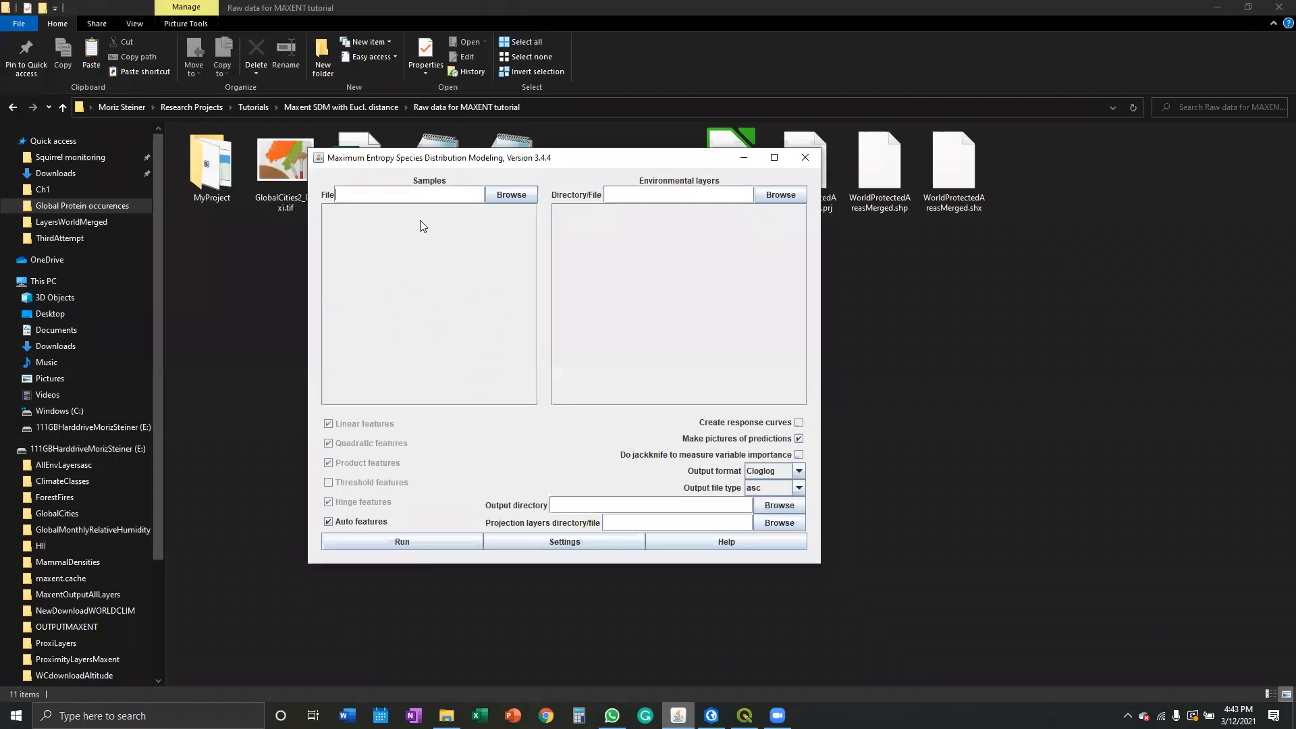
{"action": "left_click_drag", "start_coordinate": [470, 163], "coordinate": [465, 244]}
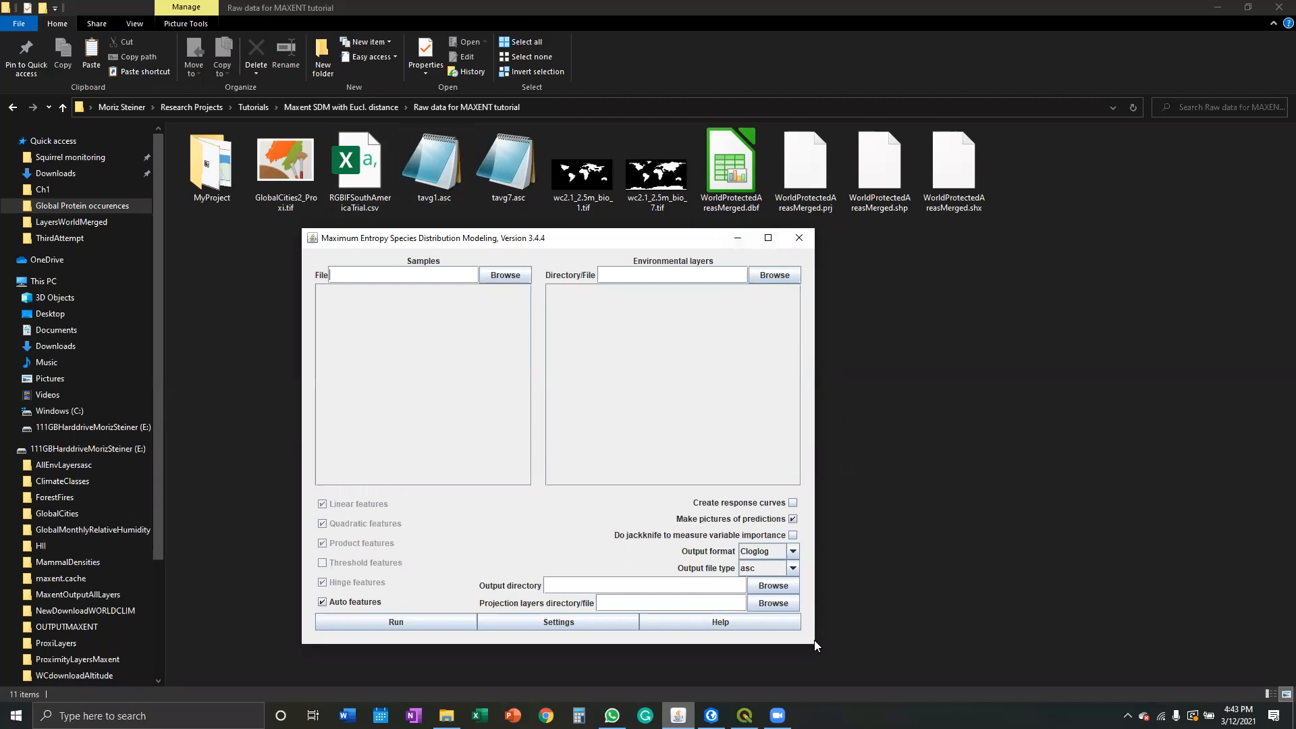
{"action": "left_click_drag", "start_coordinate": [810, 643], "coordinate": [1006, 694]}
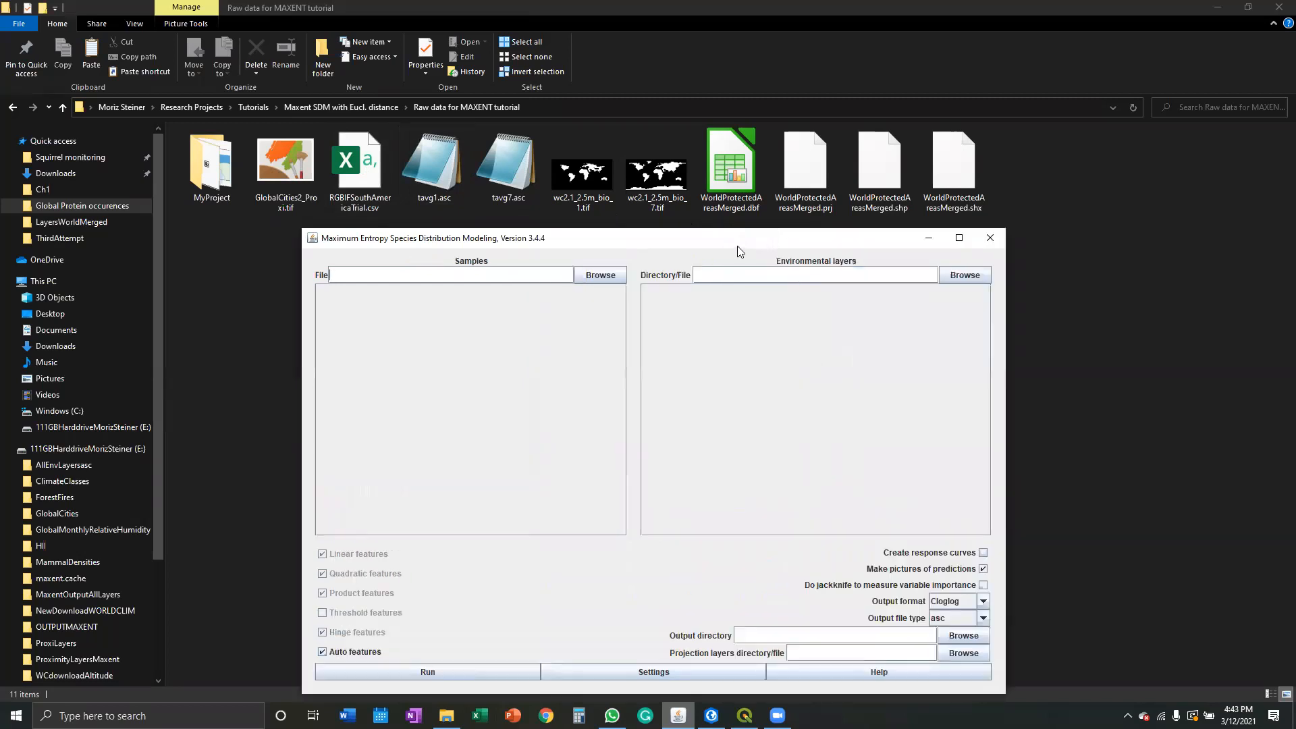
{"action": "left_click_drag", "start_coordinate": [737, 245], "coordinate": [733, 230]}
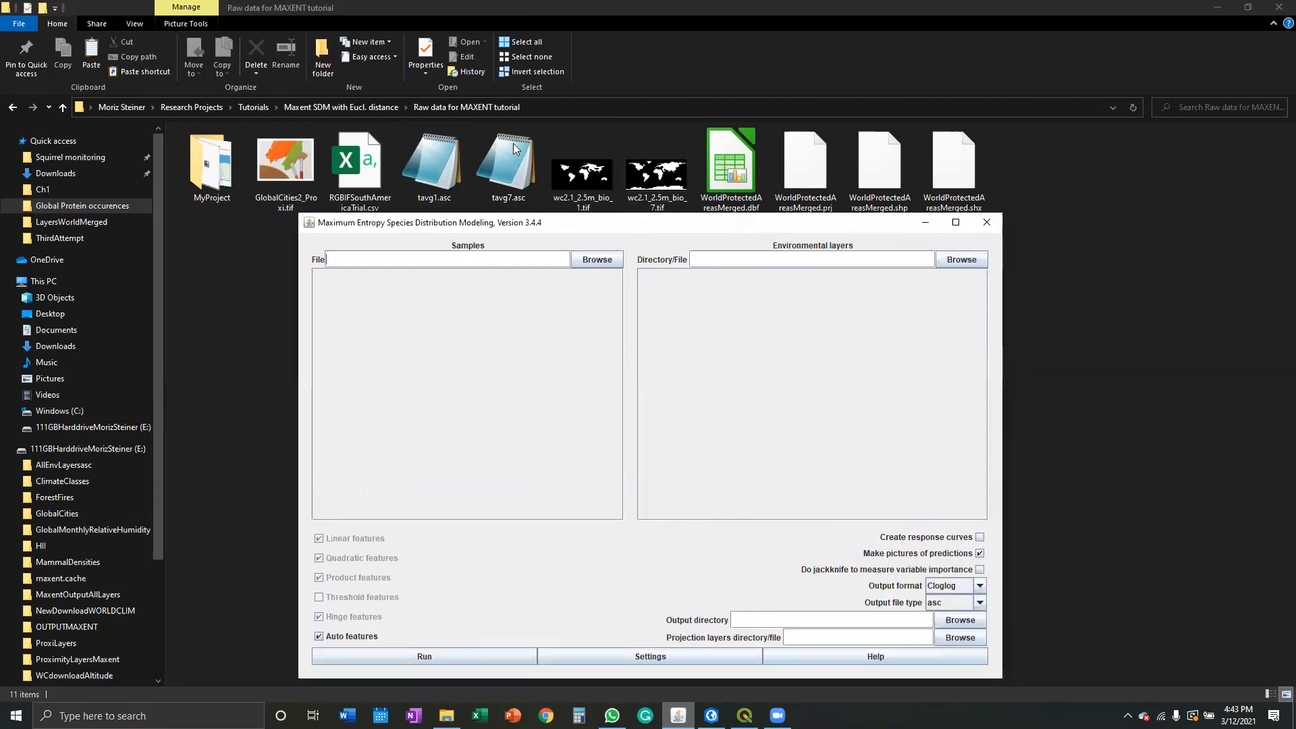
Open RGBIFSouthAmericaTrial.csv in Excel and enlarge its window to show more rows and columns.
{"action": "left_click", "coordinate": [355, 155]}
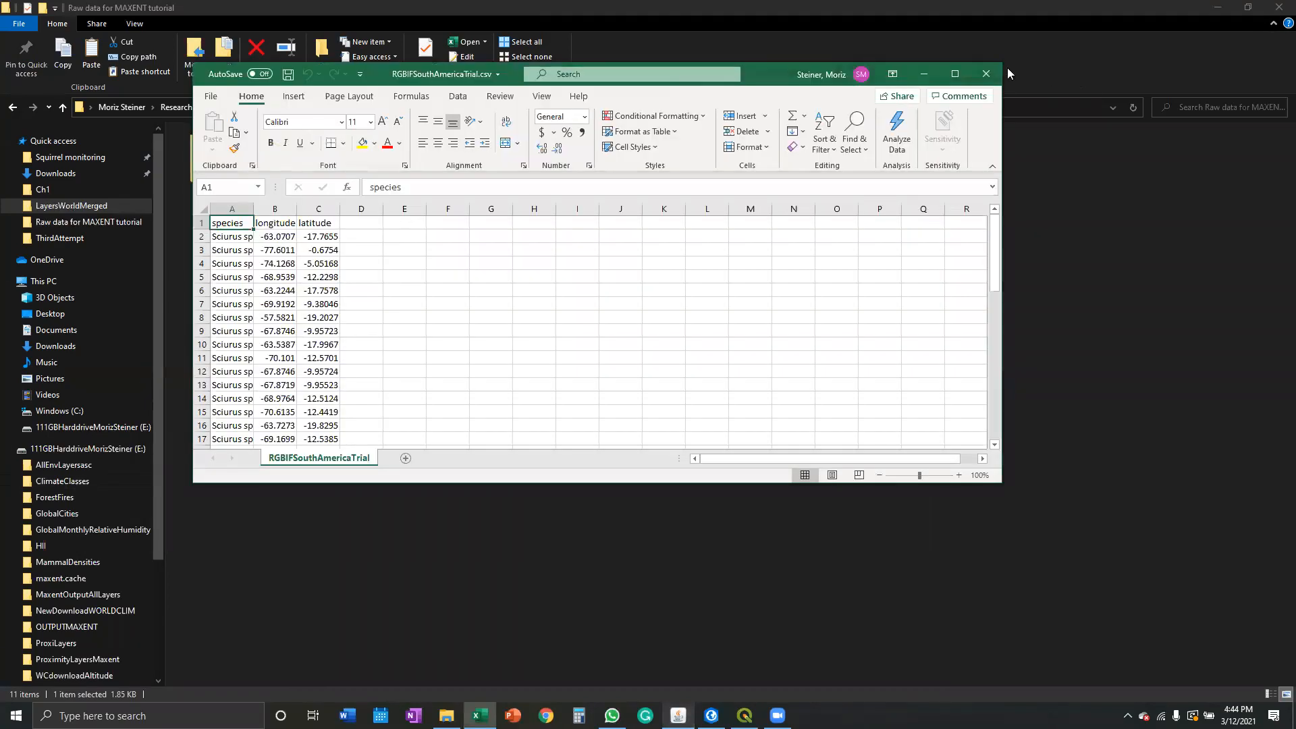
{"action": "left_click", "coordinate": [955, 73]}
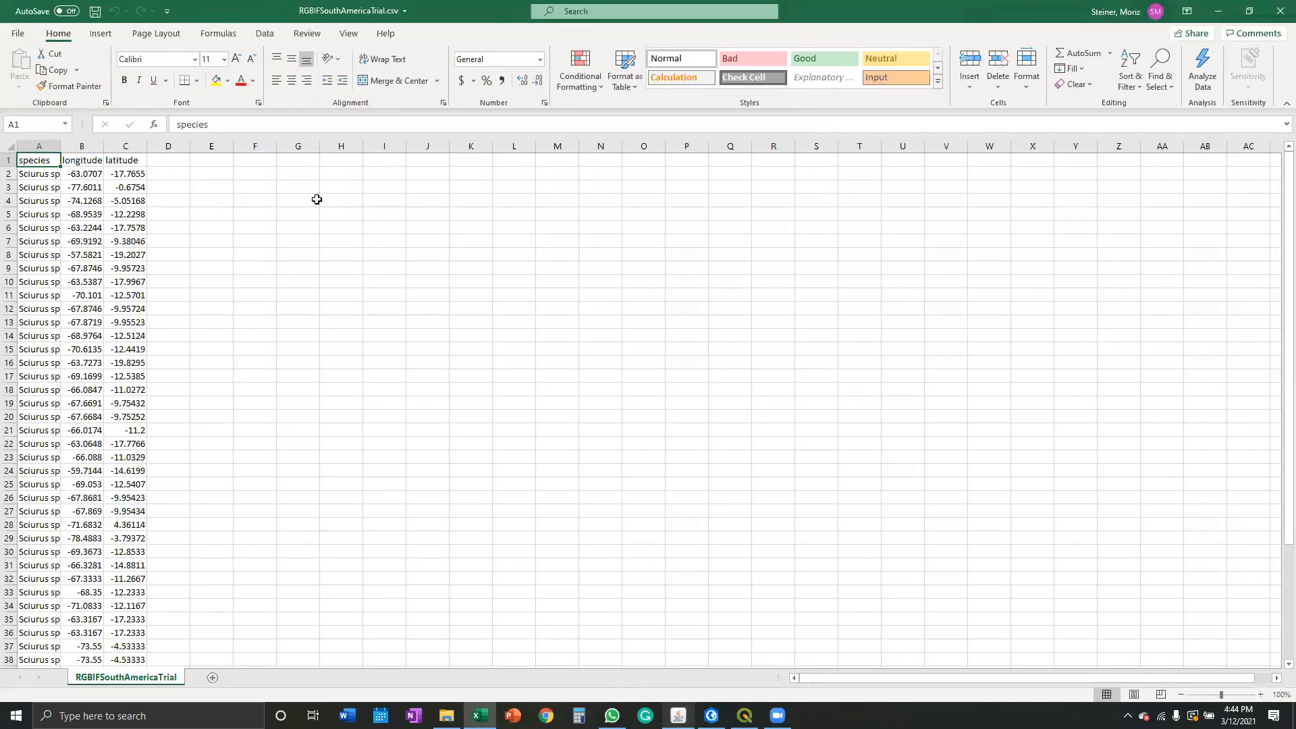
{"action": "double_click", "coordinate": [931, 24]}
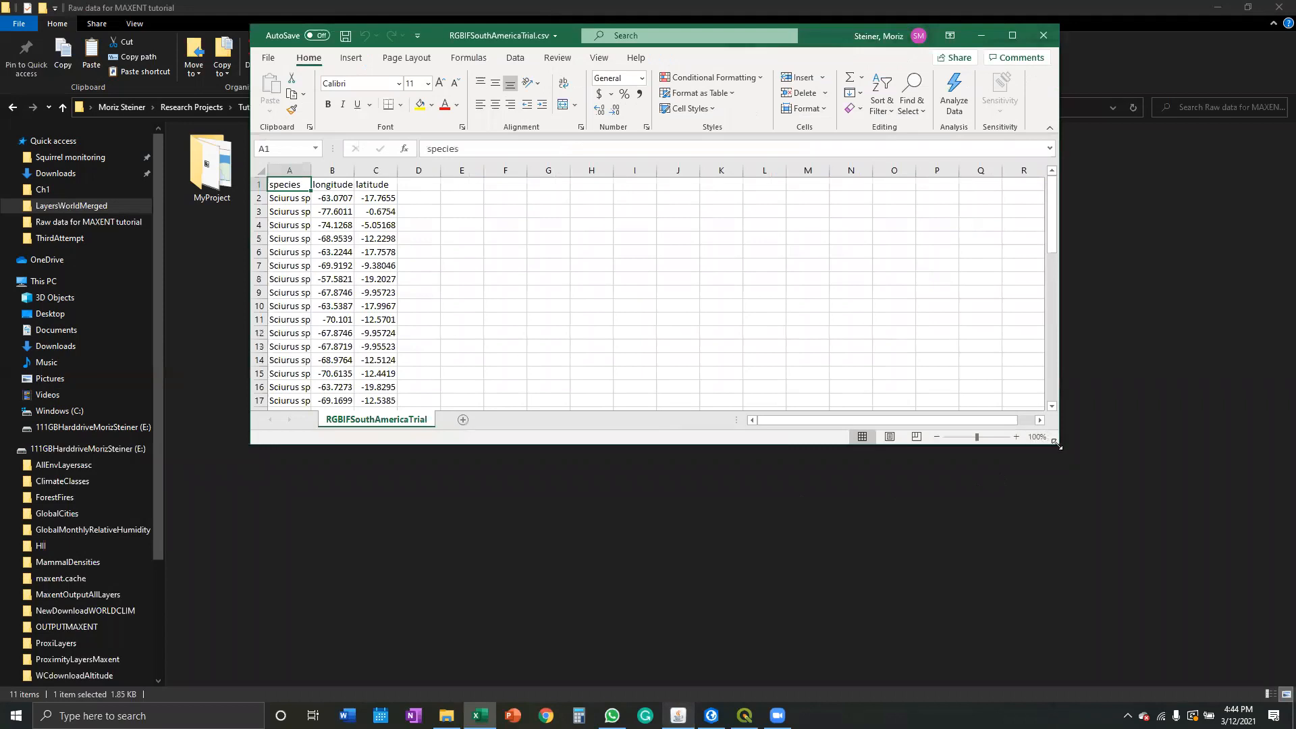
{"action": "left_click_drag", "start_coordinate": [1057, 445], "coordinate": [1154, 644]}
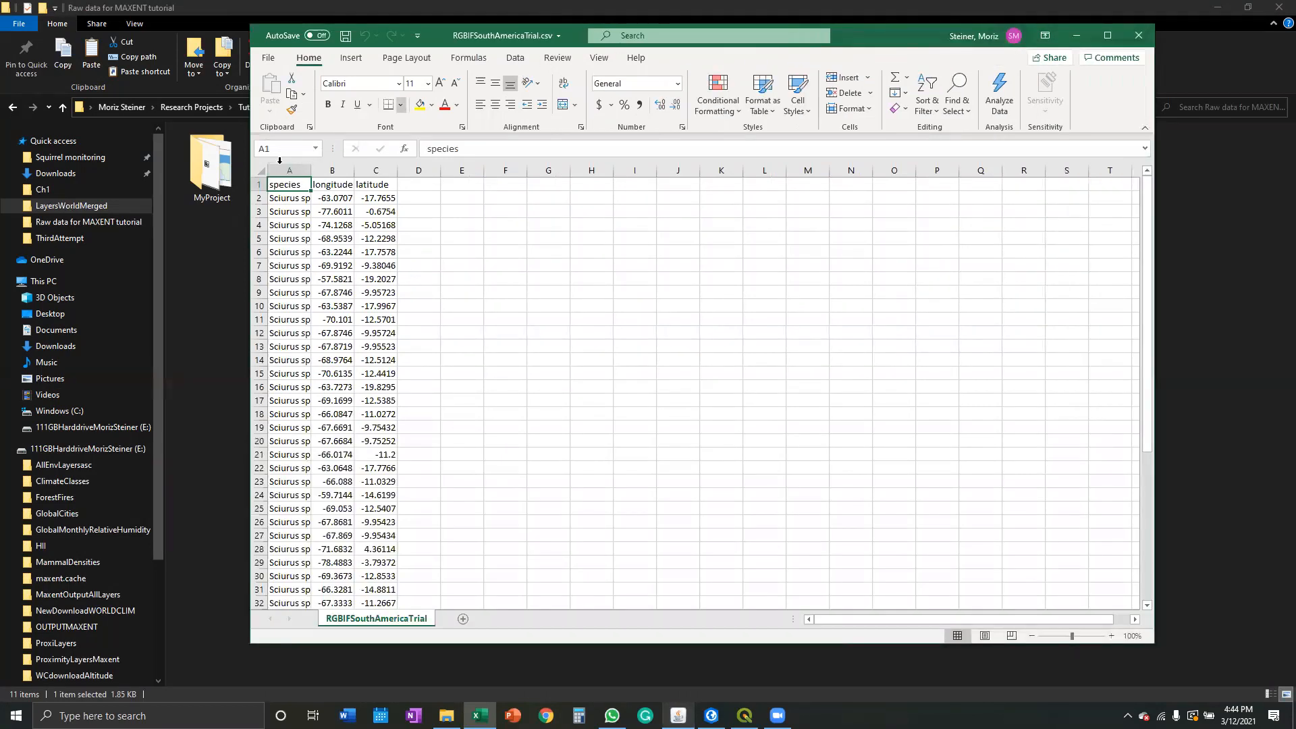
{"action": "left_click_drag", "start_coordinate": [247, 20], "coordinate": [20, 23]}
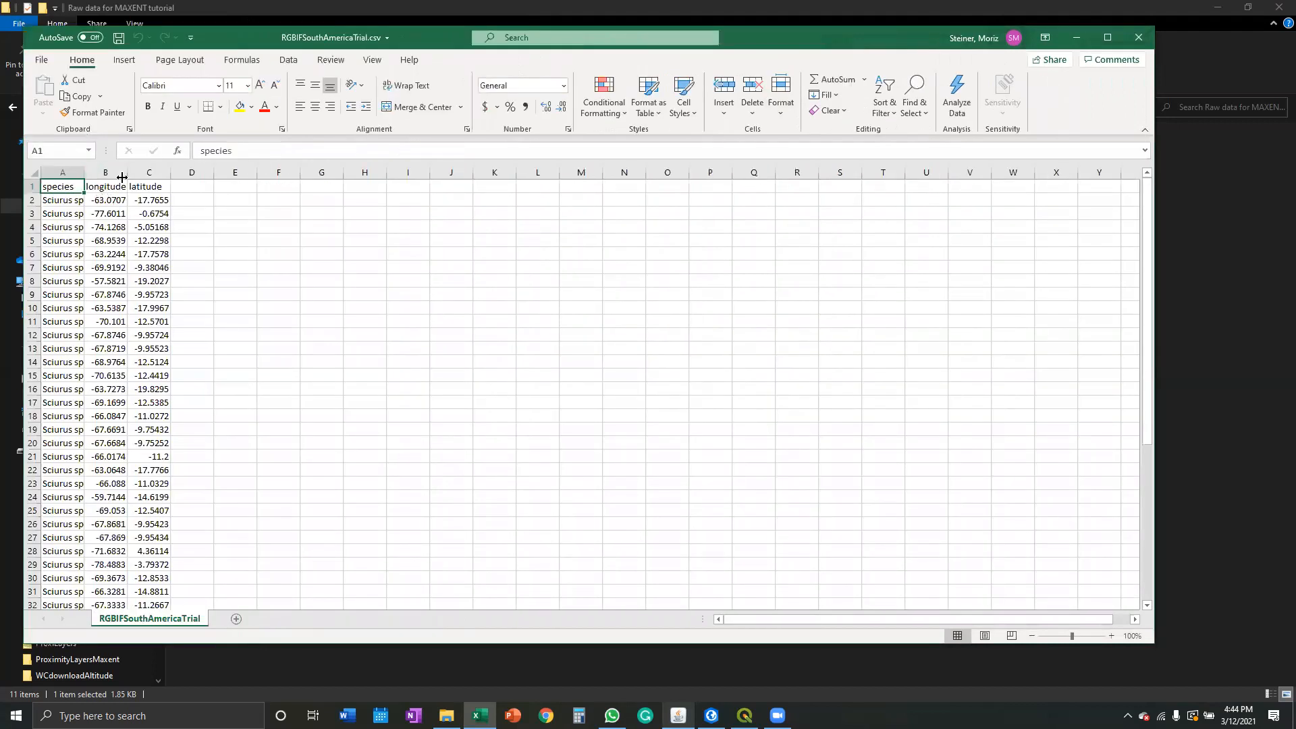
Examine the longitude and latitude columns of the species occurrence table and close the workbook.
{"action": "left_click", "coordinate": [106, 186]}
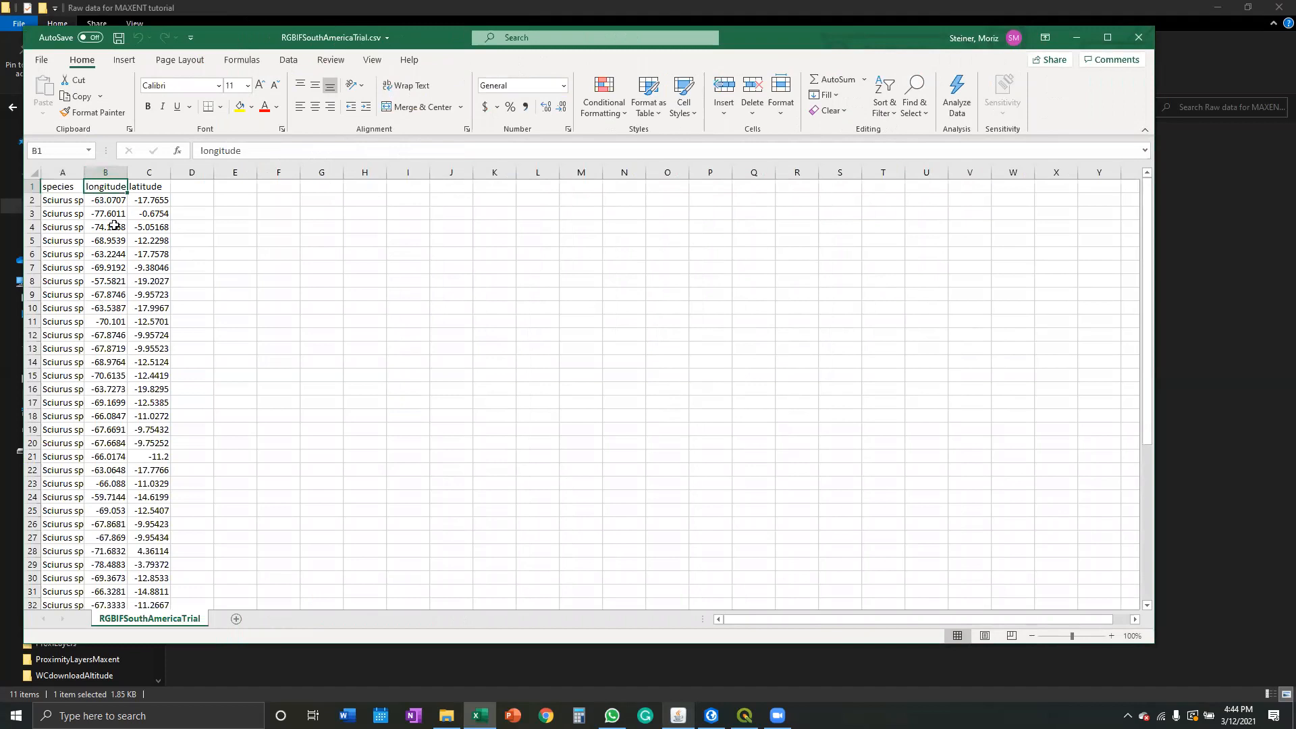
{"action": "left_click", "coordinate": [149, 174]}
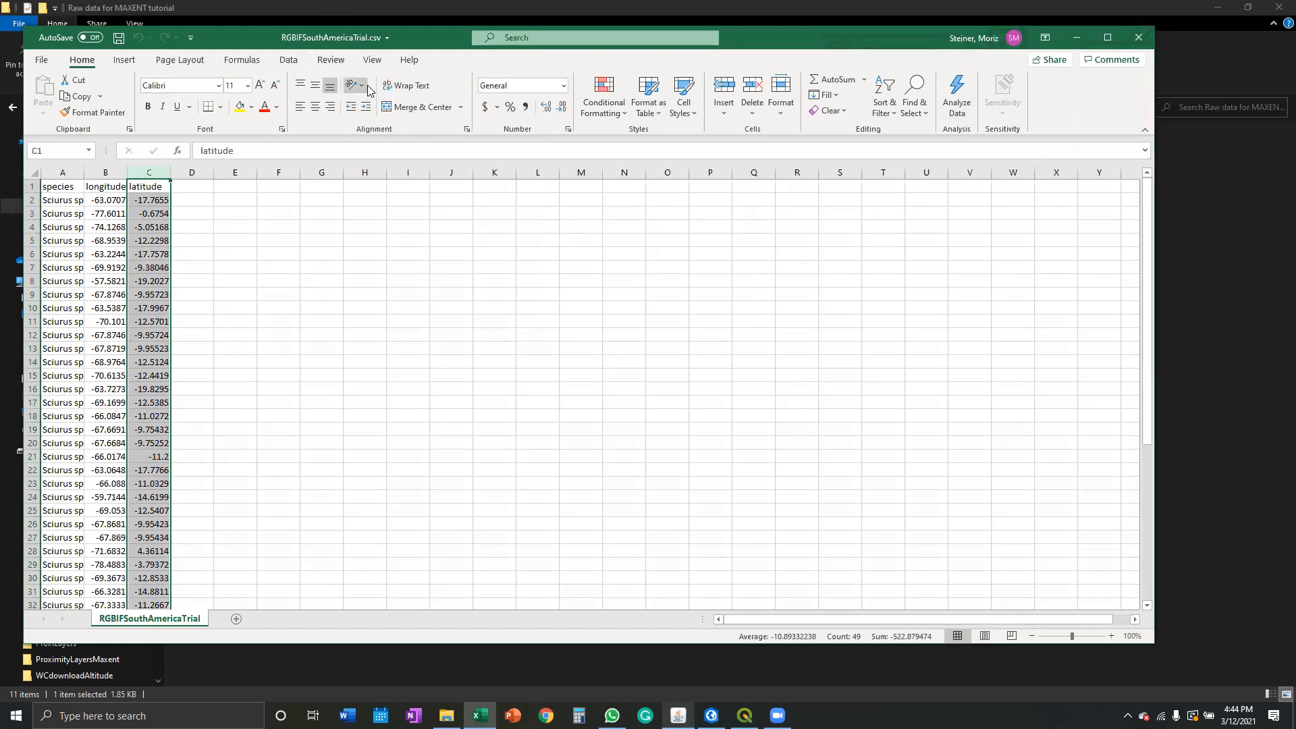
{"action": "left_click", "coordinate": [1138, 37]}
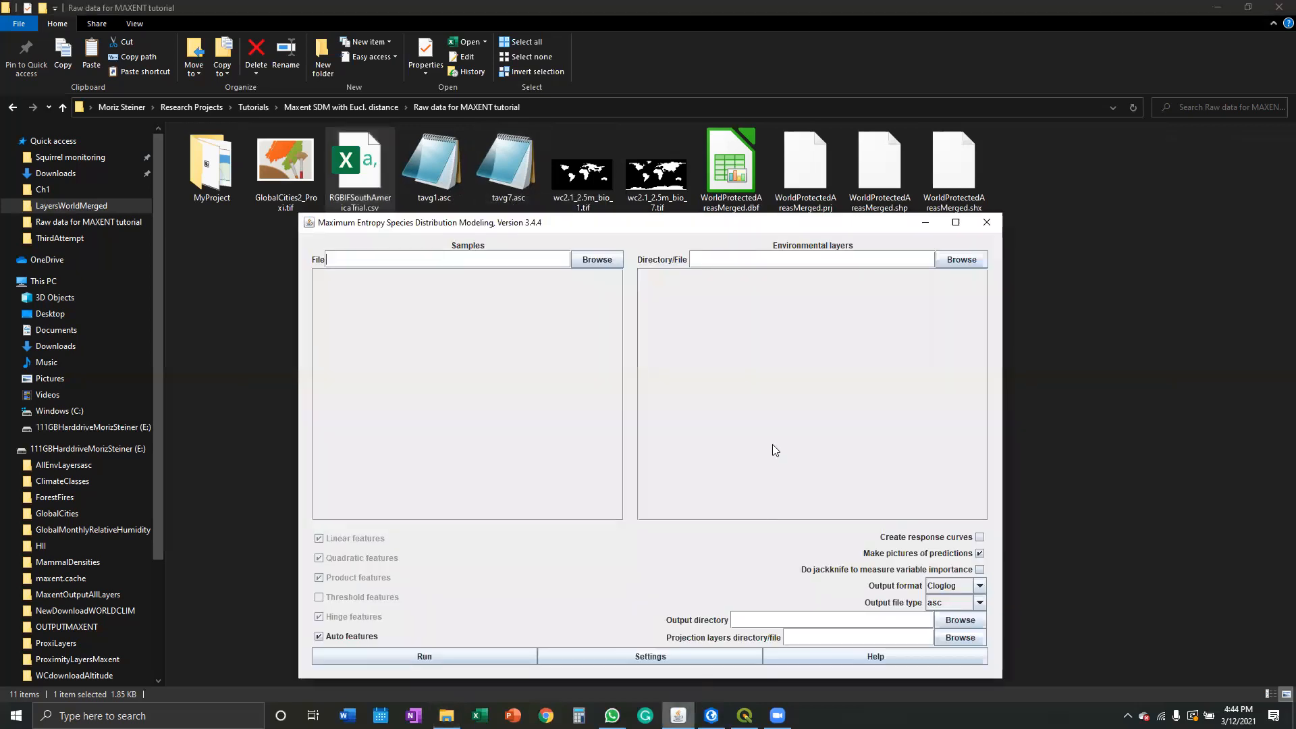
Minimize MaxEnt, switch to QGIS and arrange its window at reduced size so the raster files stay reachable.
{"action": "left_click_drag", "start_coordinate": [694, 222], "coordinate": [667, 164]}
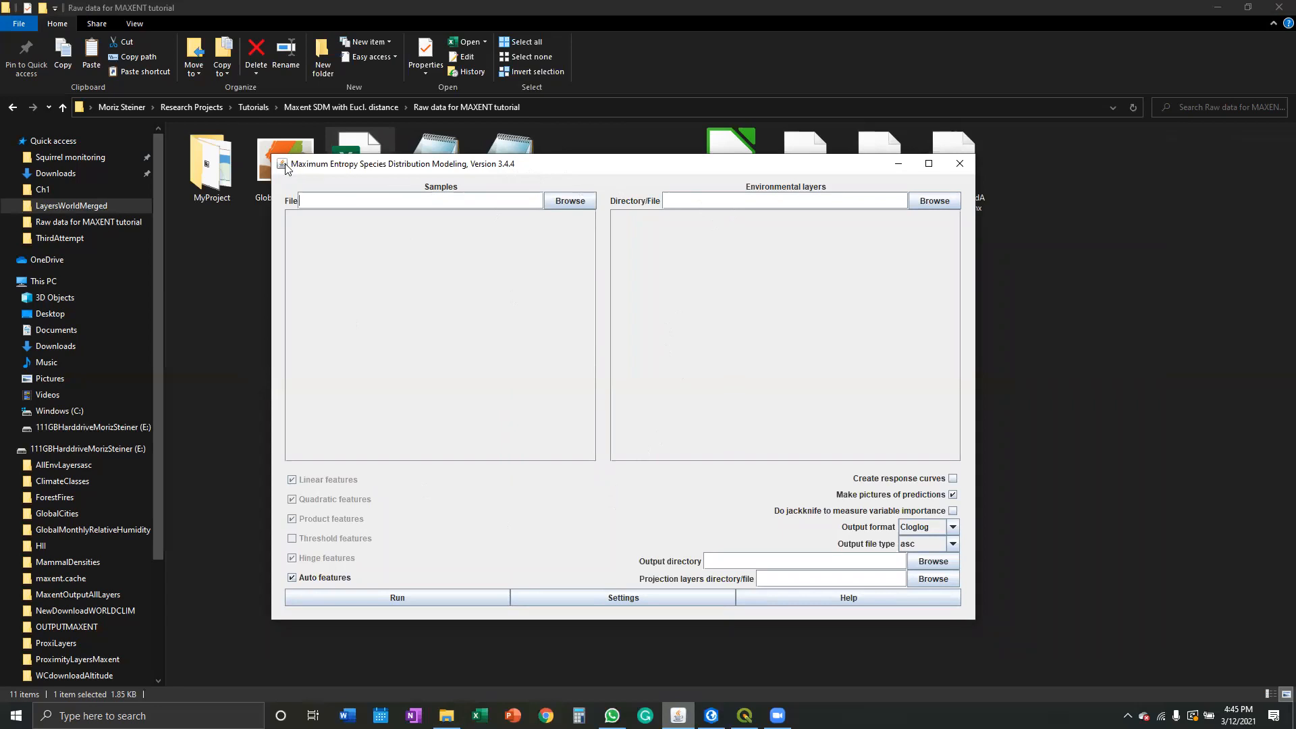
{"action": "left_click", "coordinate": [891, 170]}
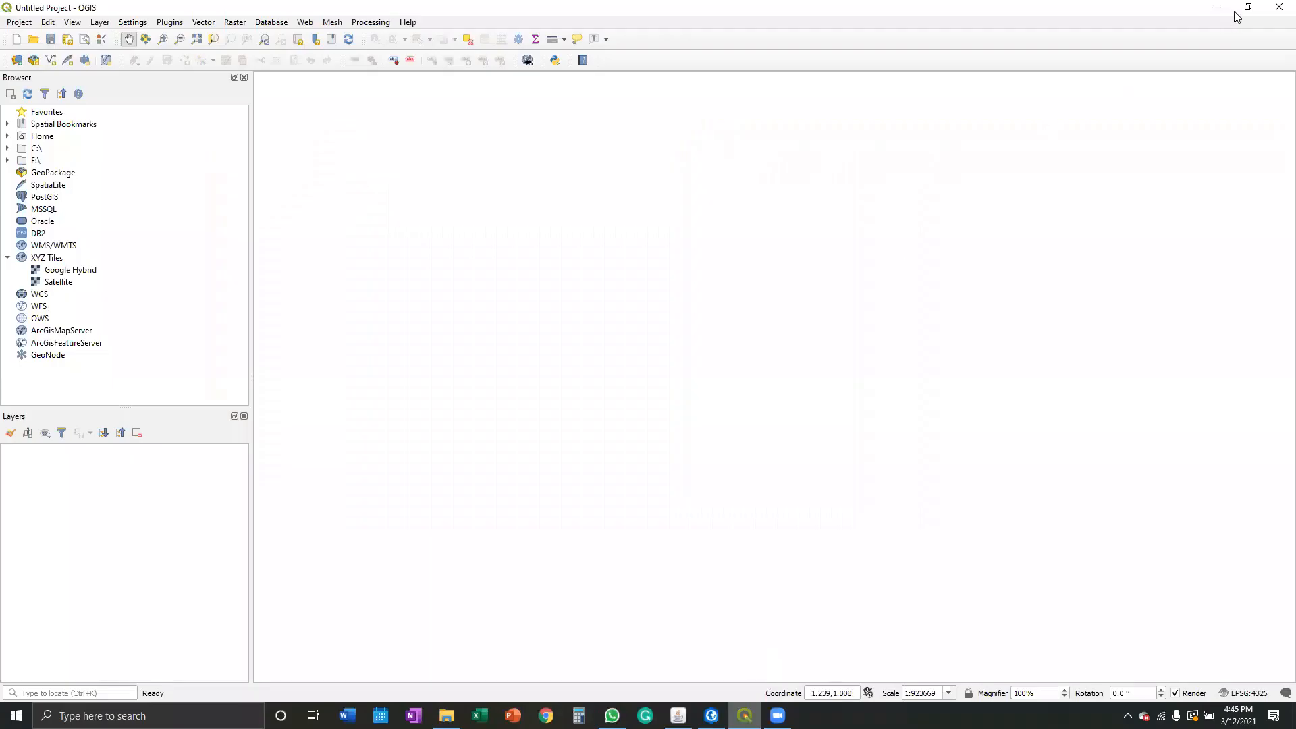
{"action": "left_click", "coordinate": [1248, 8]}
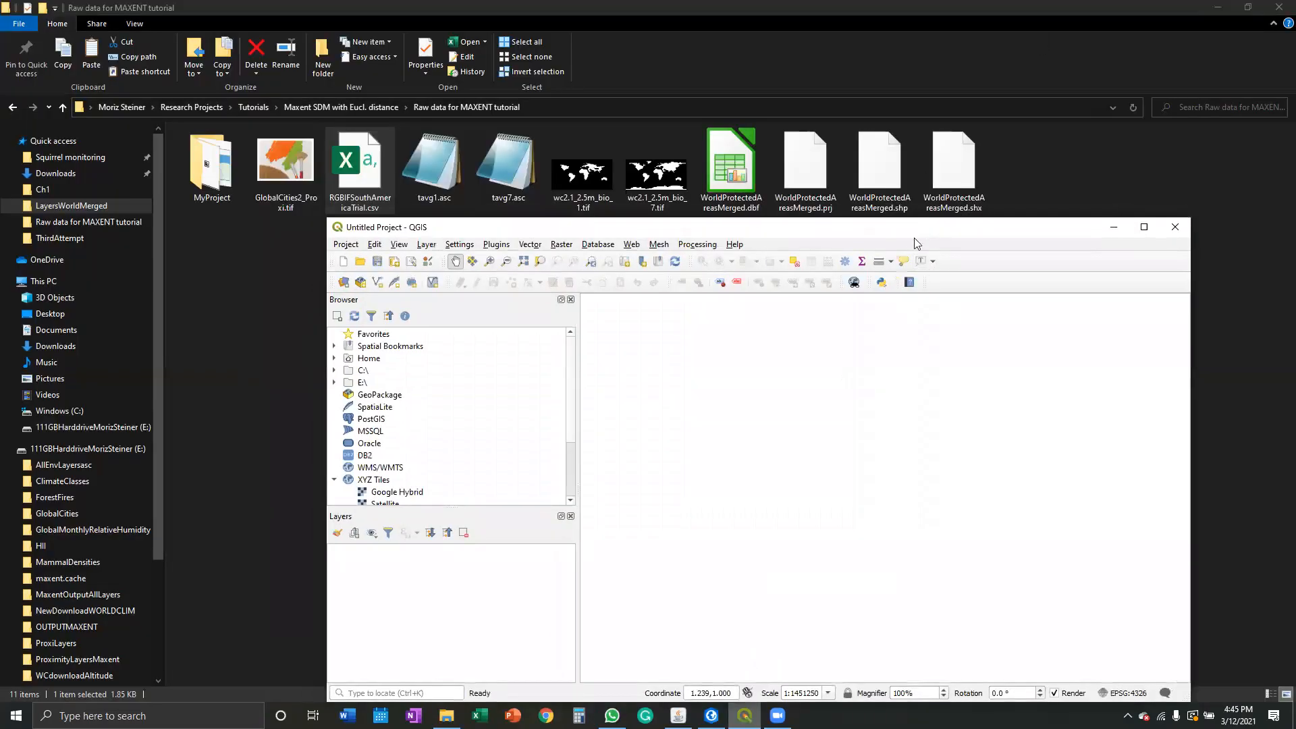
{"action": "left_click_drag", "start_coordinate": [918, 237], "coordinate": [928, 243]}
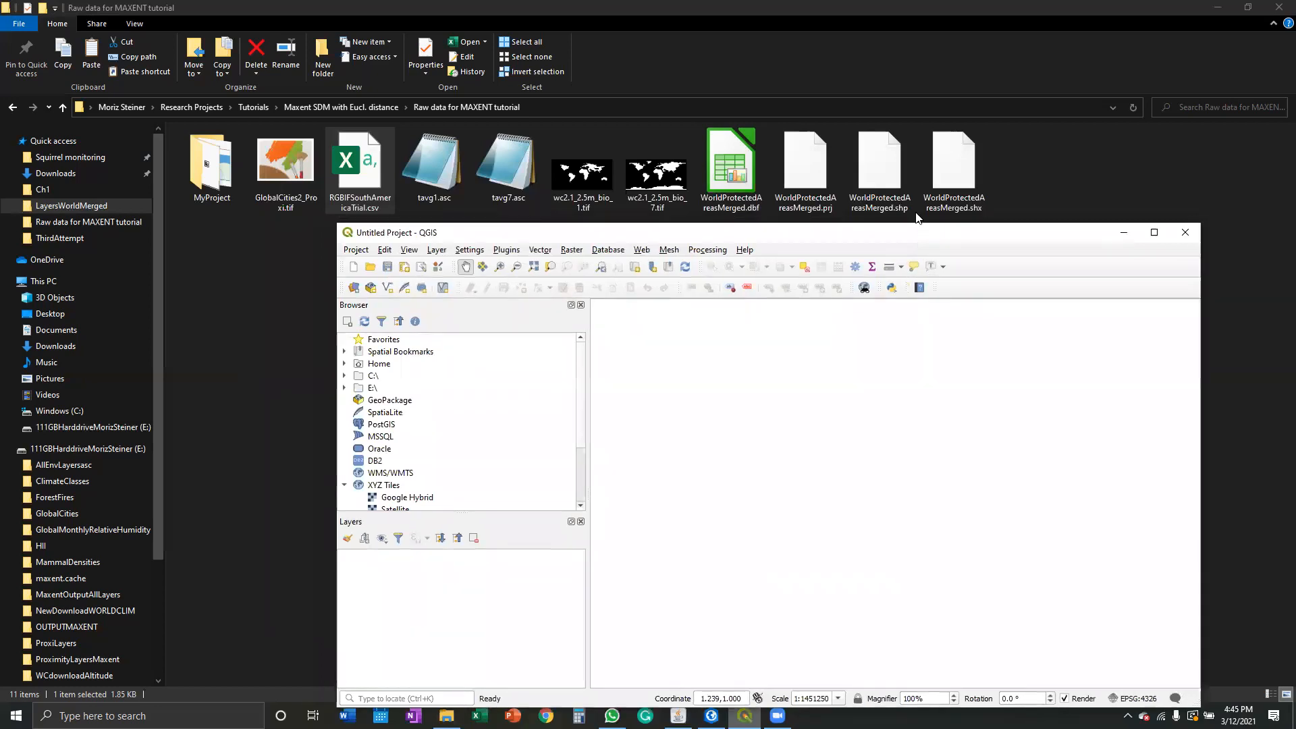
{"action": "left_click_drag", "start_coordinate": [682, 235], "coordinate": [731, 255]}
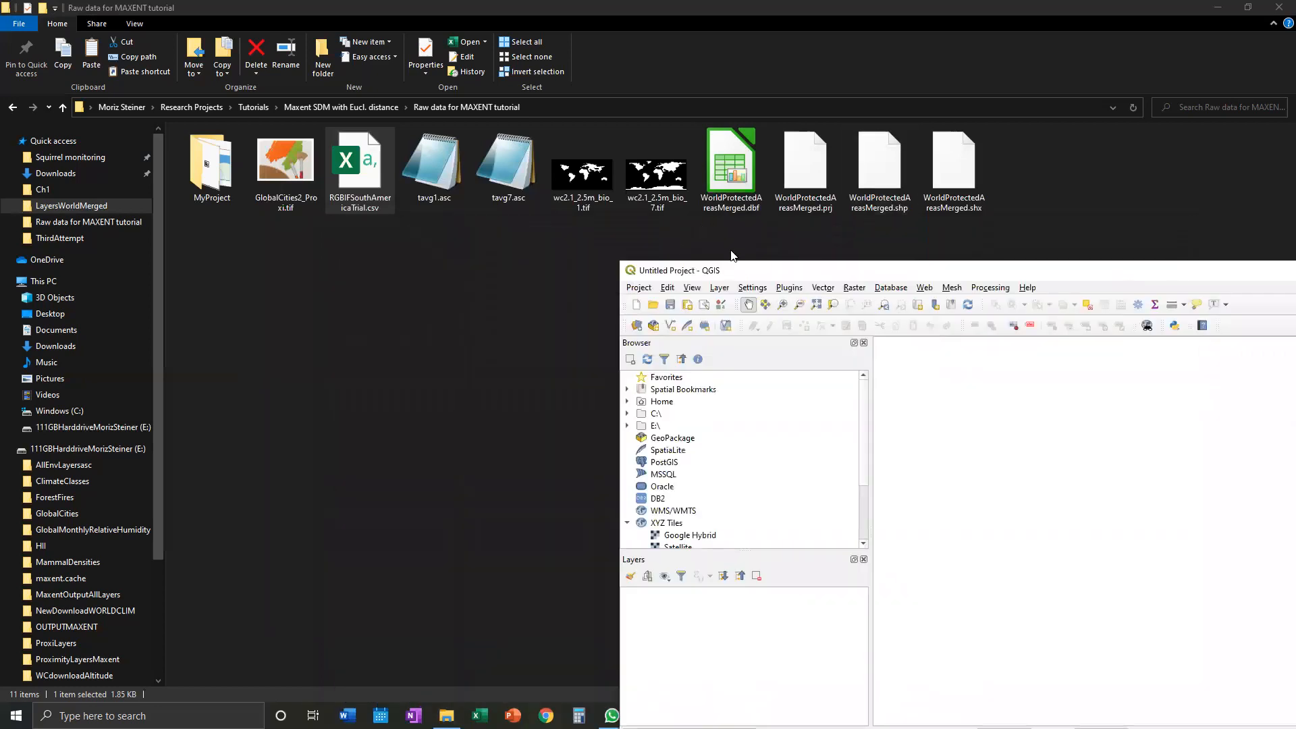
{"action": "left_click_drag", "start_coordinate": [1023, 267], "coordinate": [600, 131]}
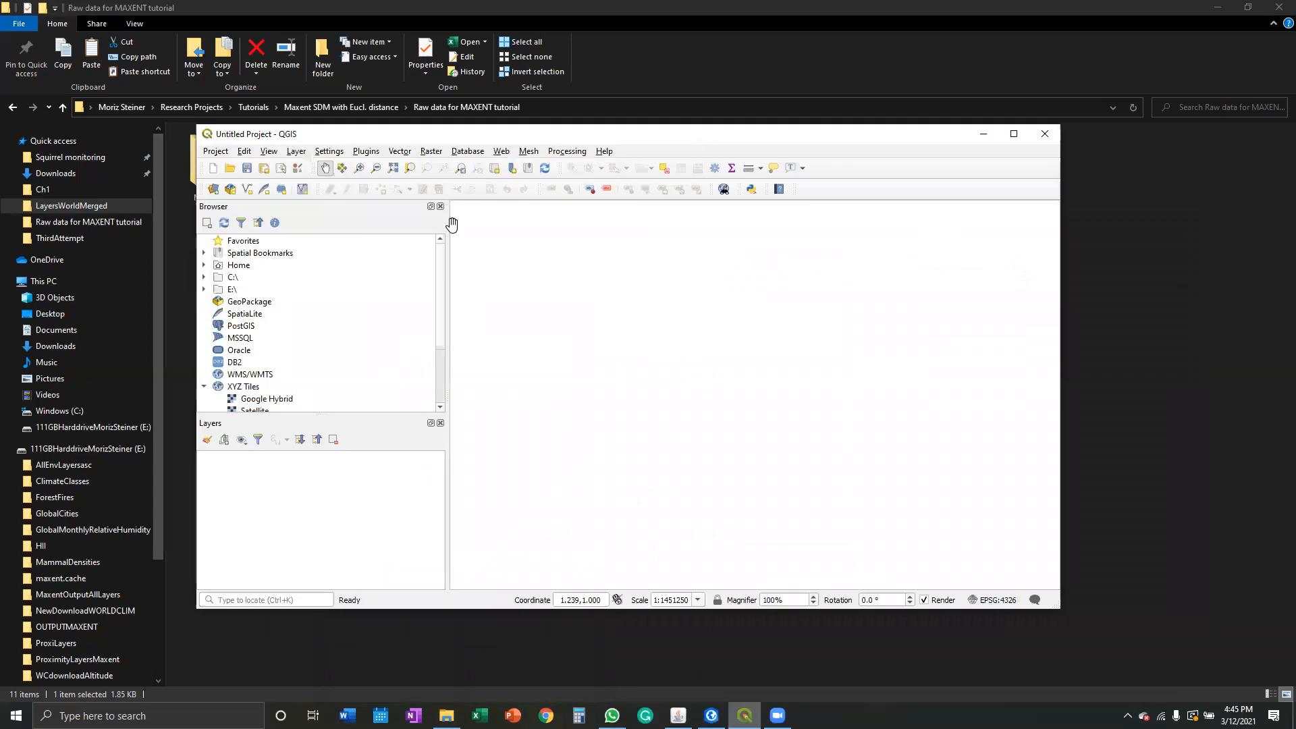
{"action": "left_click_drag", "start_coordinate": [444, 137], "coordinate": [598, 168]}
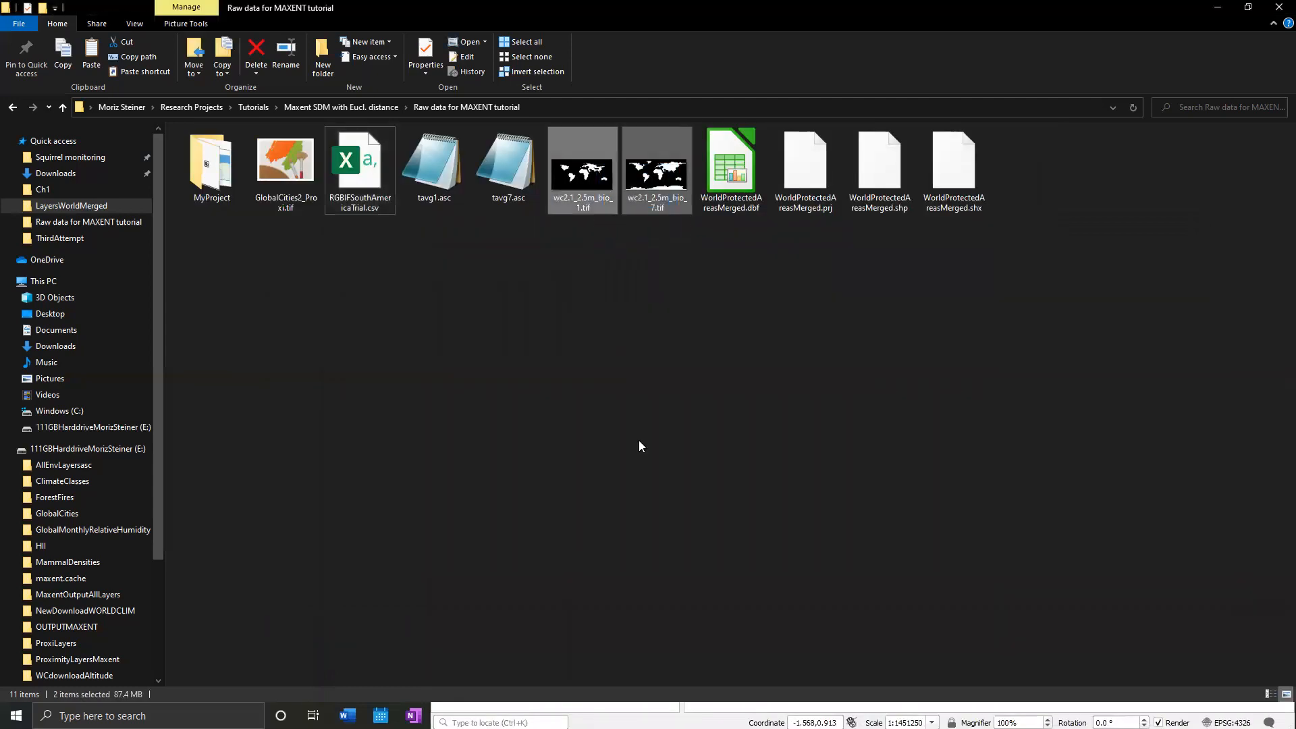
Shrink the folder window and add wc2.1_2.5m_bio_1.tif and wc2.1_2.5m_bio_7.tif to the QGIS project as raster layers.
{"action": "left_click", "coordinate": [1244, 8]}
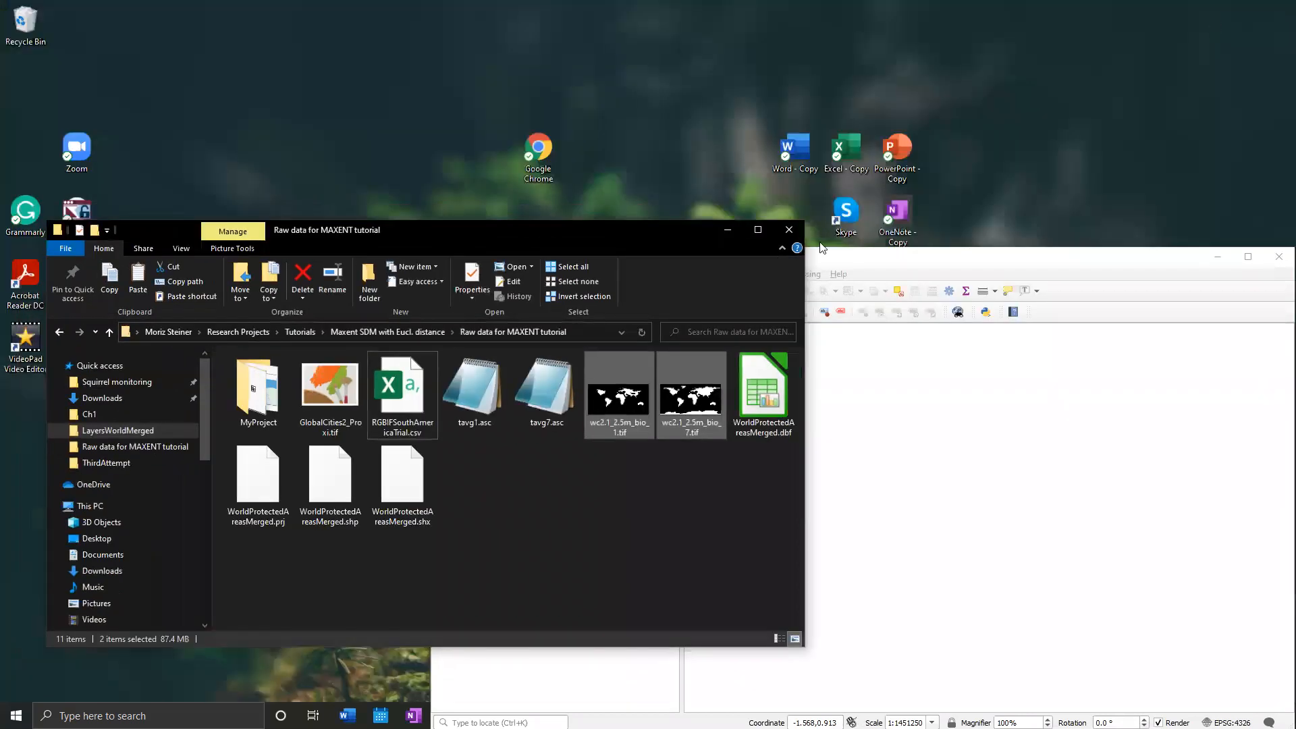
{"action": "left_click_drag", "start_coordinate": [672, 221], "coordinate": [539, 81]}
{"action": "left_click_drag", "start_coordinate": [525, 288], "coordinate": [529, 656]}
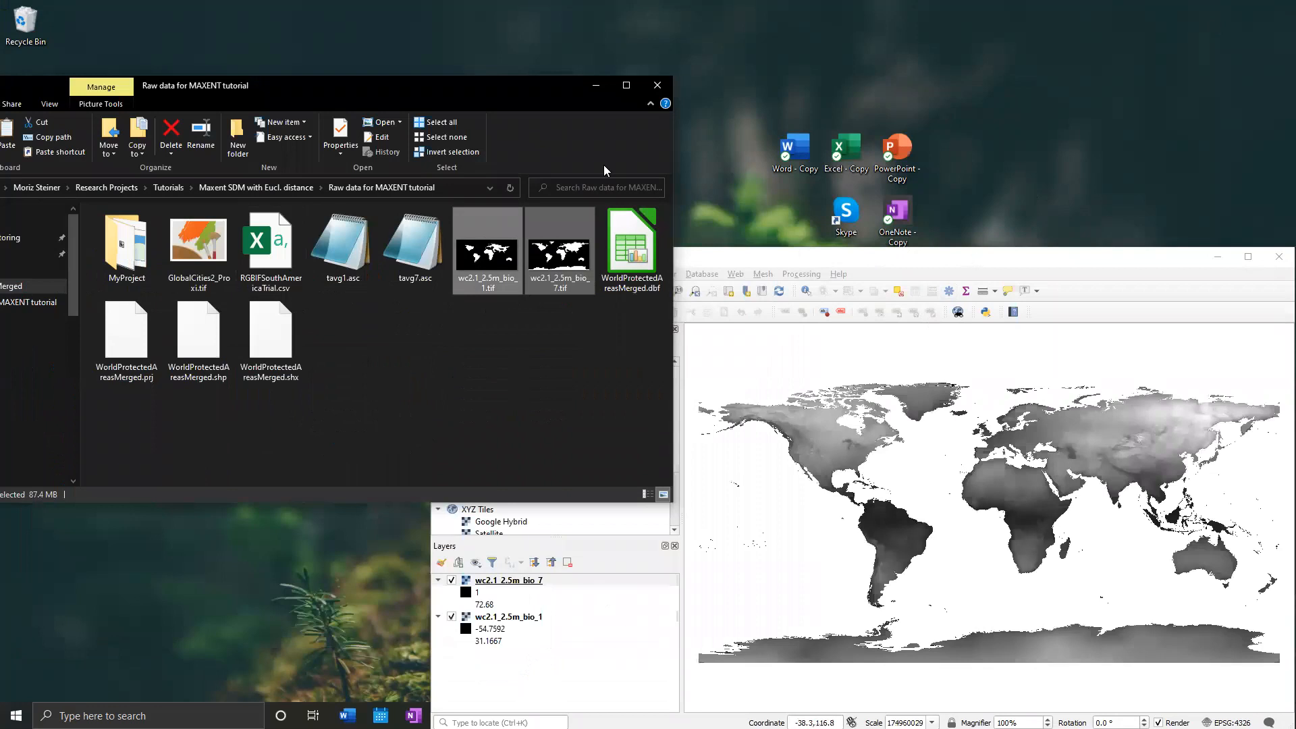
Maximize the folder window and place the reduced QGIS window in front of it, beneath the file icons.
{"action": "left_click", "coordinate": [626, 85]}
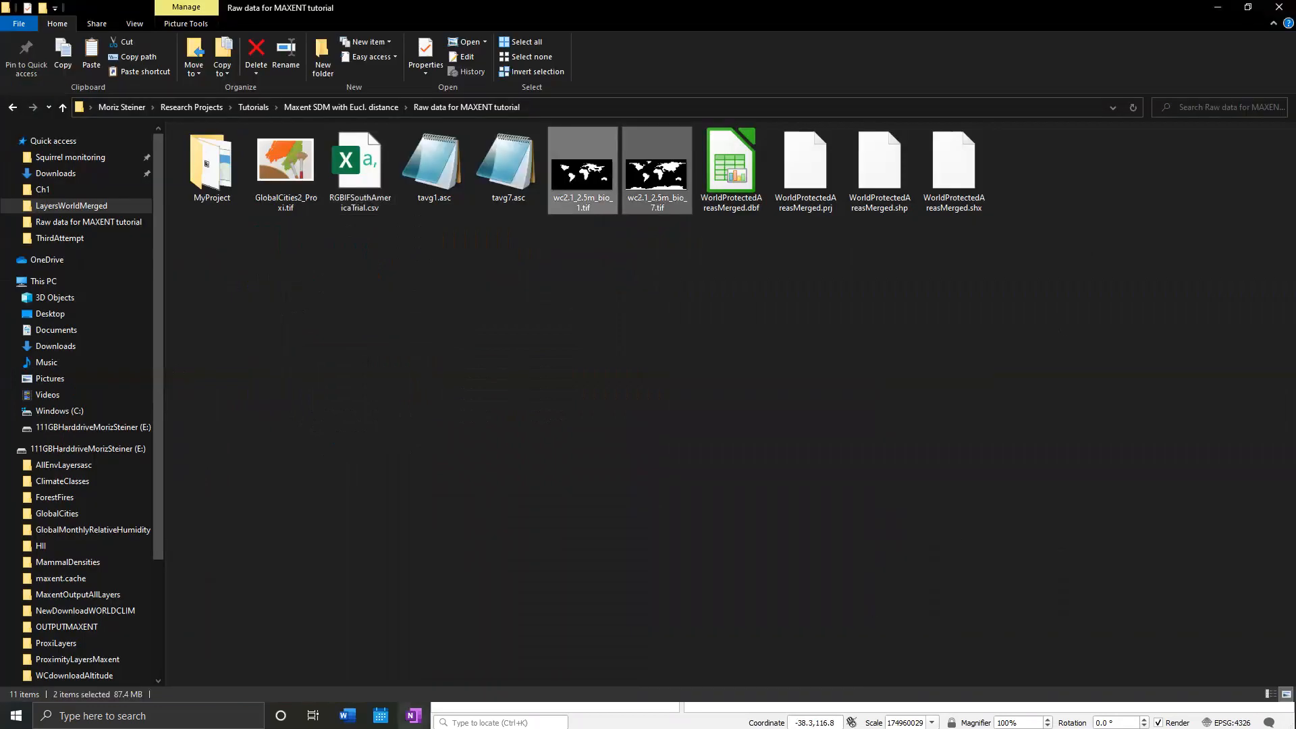
{"action": "left_click", "coordinate": [507, 702]}
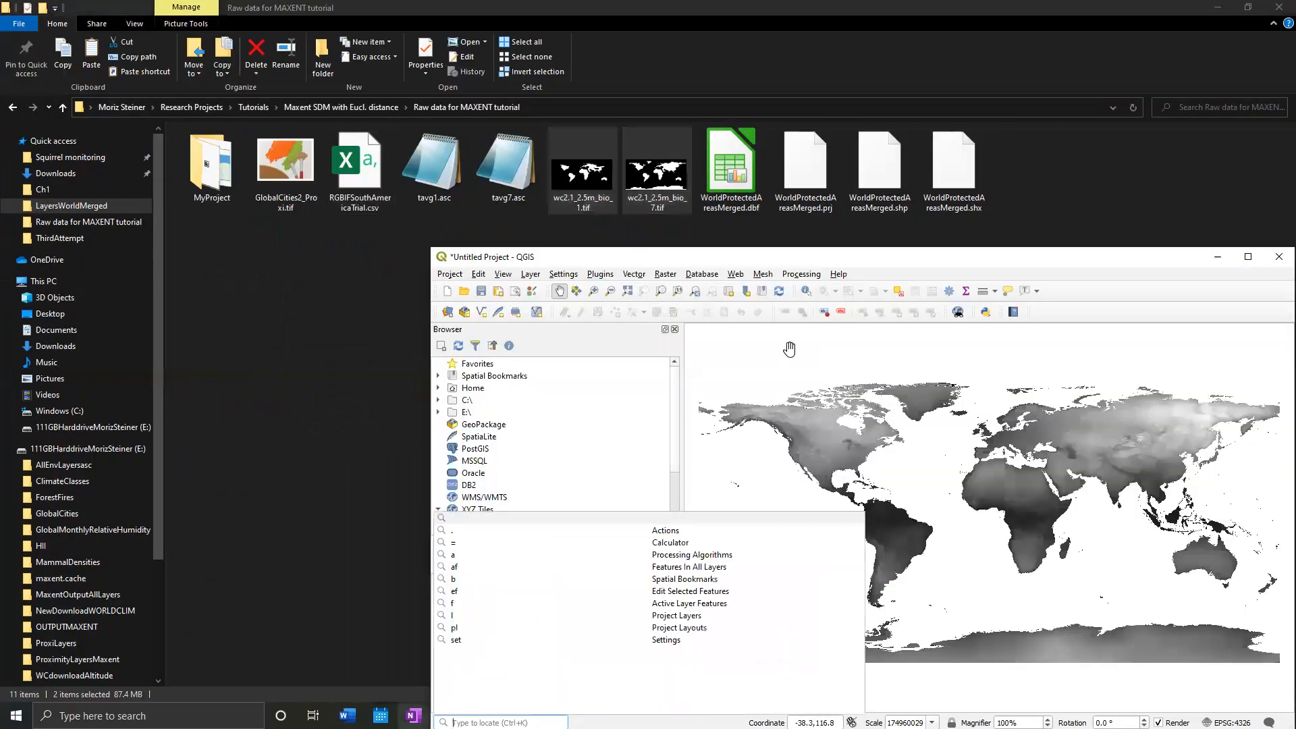
{"action": "left_click_drag", "start_coordinate": [849, 260], "coordinate": [595, 56]}
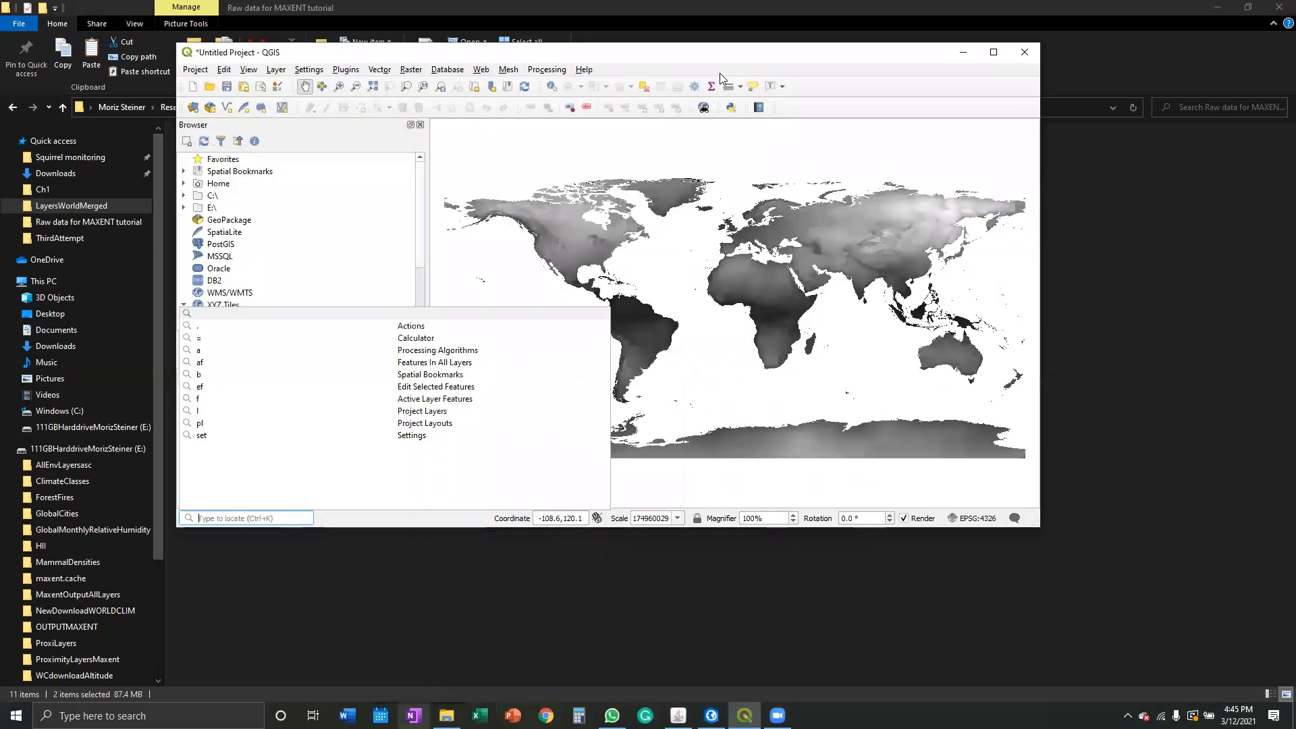
{"action": "left_click", "coordinate": [993, 53]}
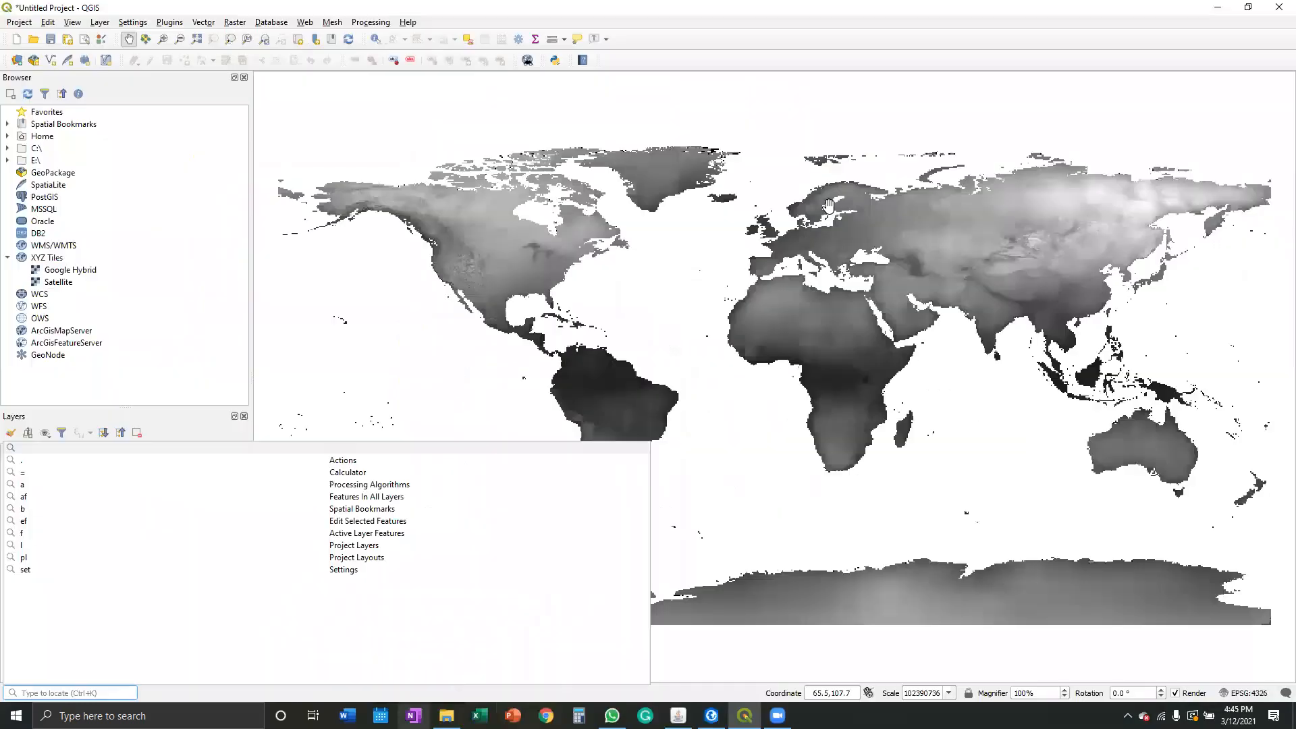
{"action": "left_click", "coordinate": [333, 435]}
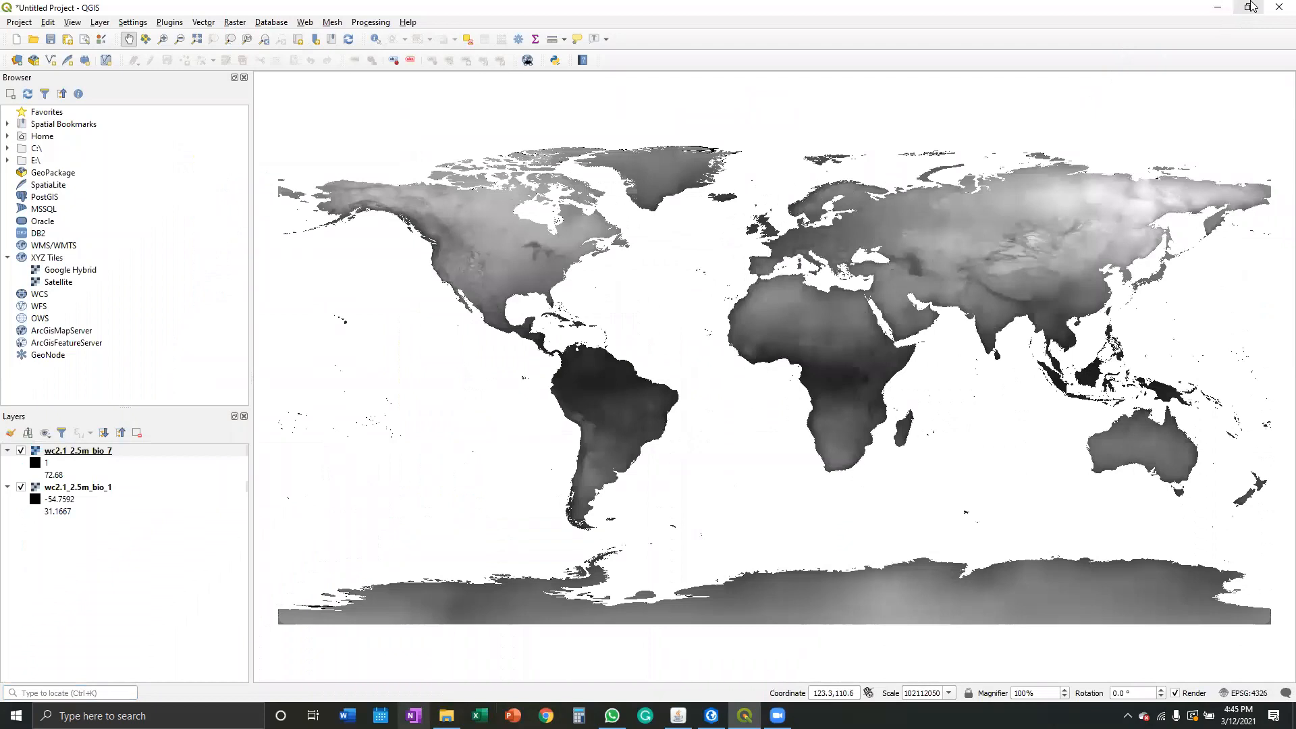
{"action": "left_click", "coordinate": [1248, 8]}
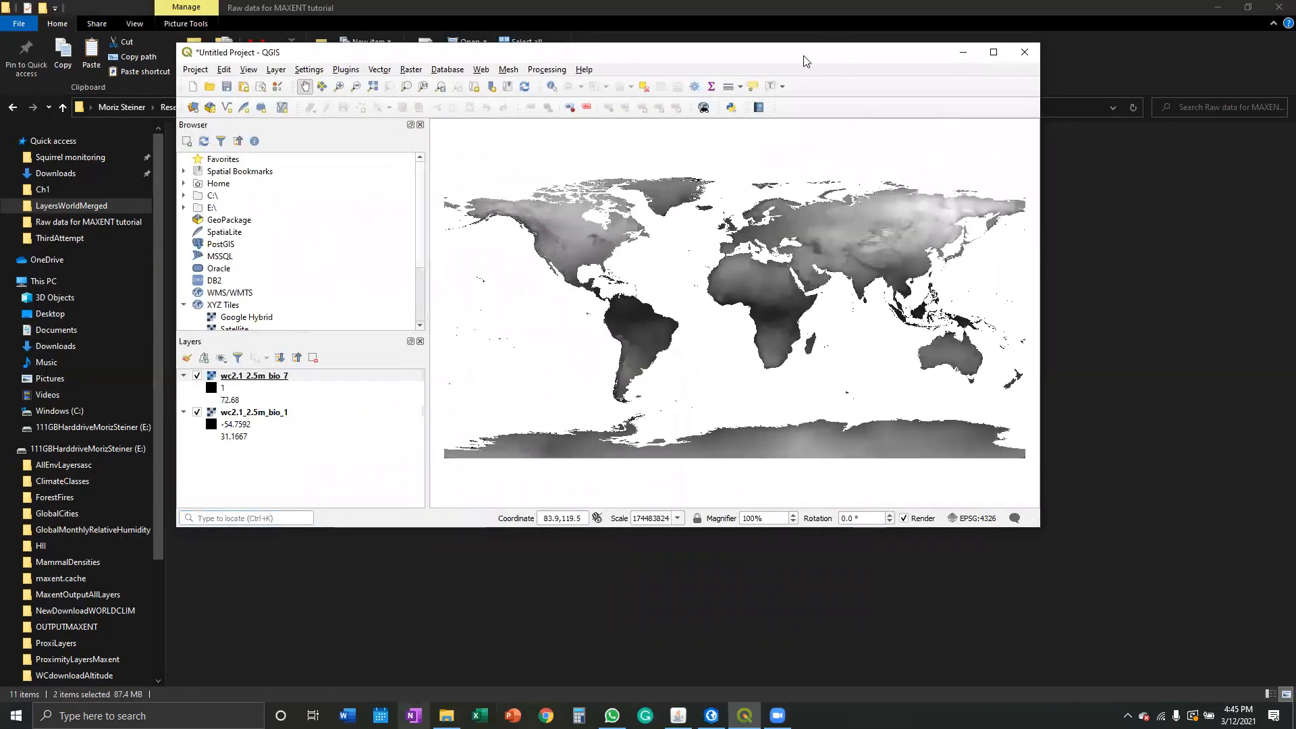
{"action": "left_click_drag", "start_coordinate": [803, 61], "coordinate": [756, 251]}
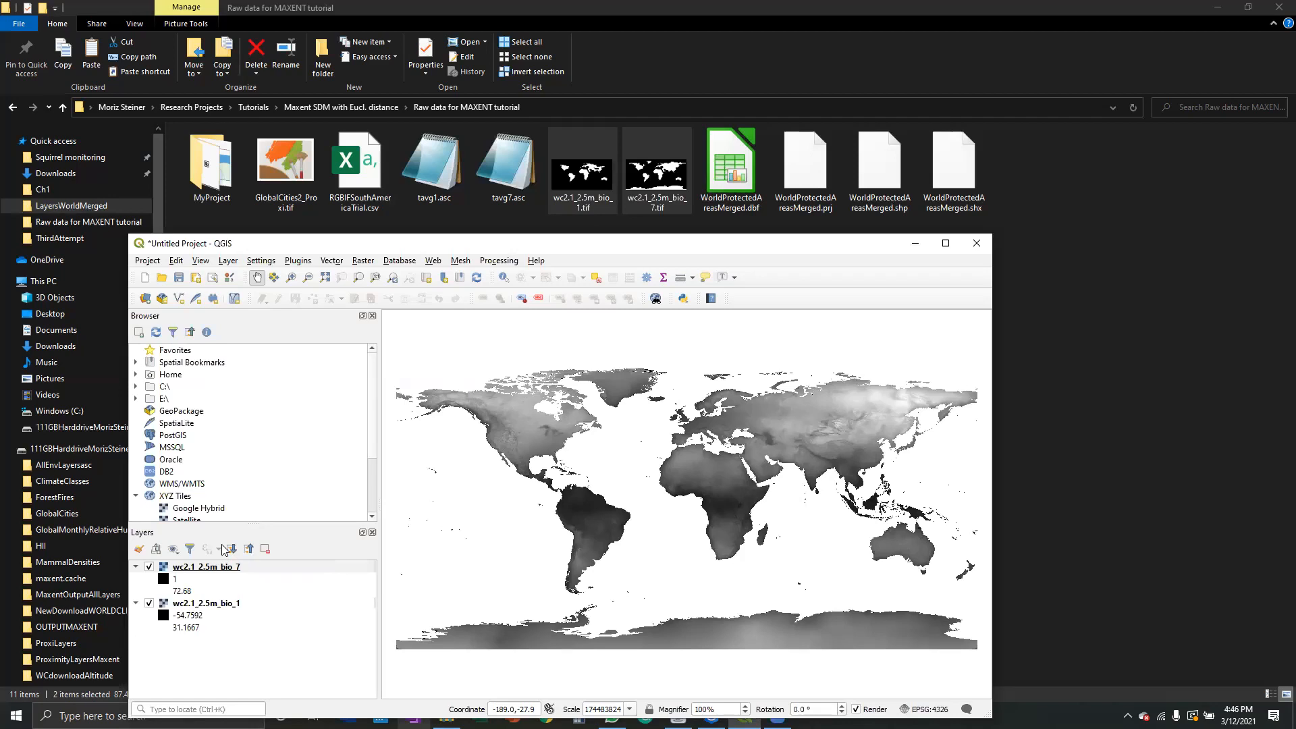
Examine the extent, width and height of the wc2.1_2.5m_bio_7 layer in its properties information and close the dialog.
{"action": "right_click", "coordinate": [231, 574]}
{"action": "left_click", "coordinate": [263, 566]}
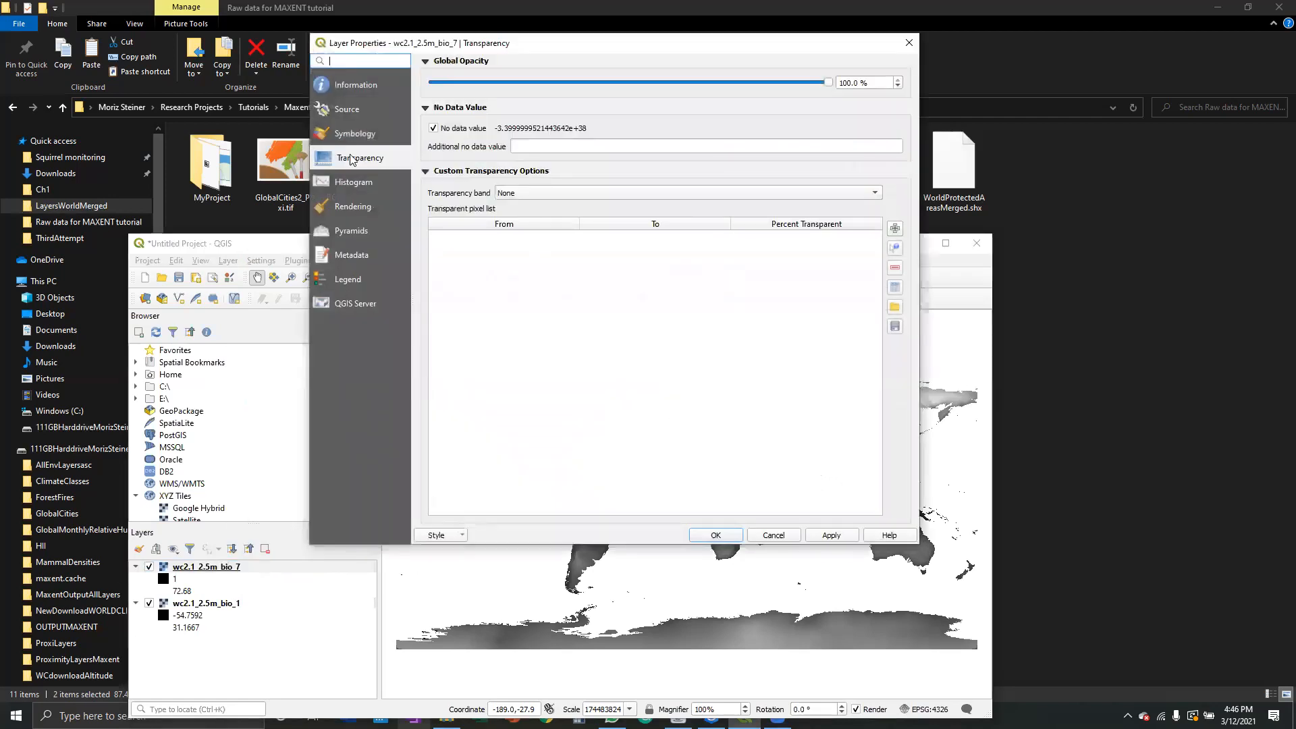
{"action": "left_click", "coordinate": [350, 88]}
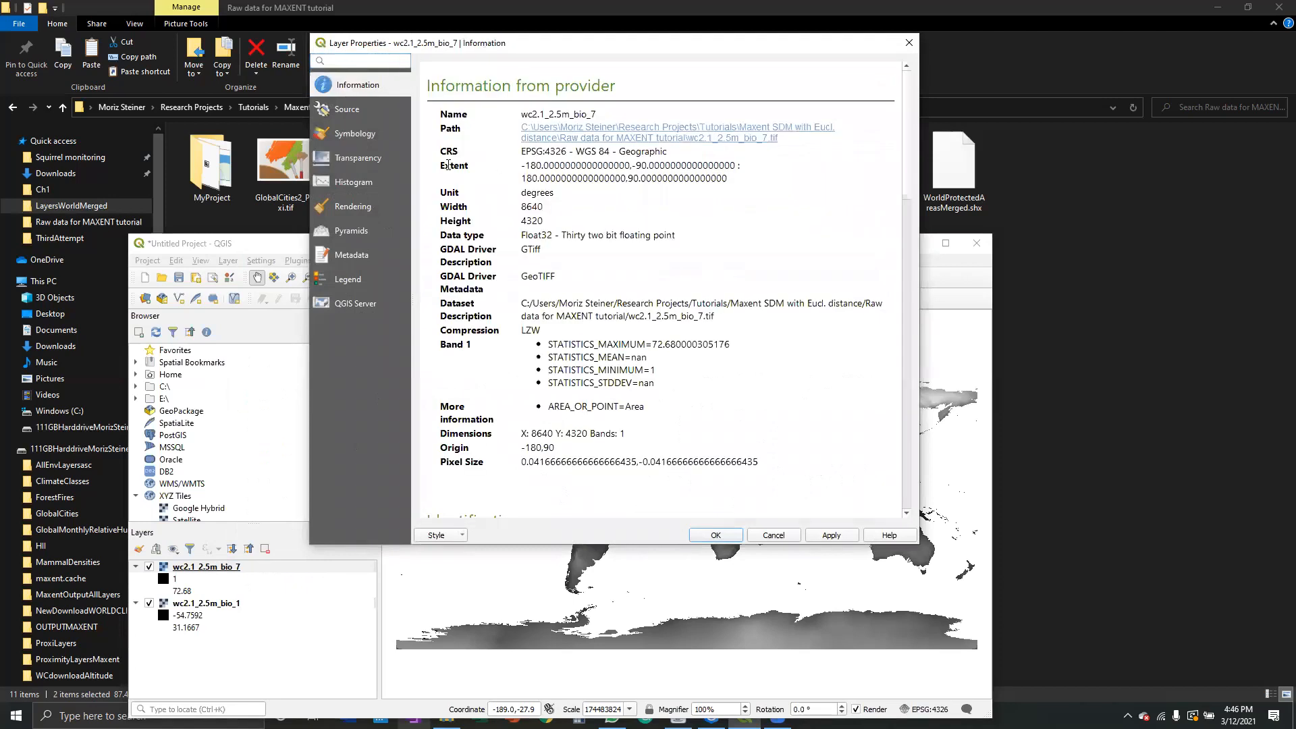
{"action": "left_click_drag", "start_coordinate": [439, 169], "coordinate": [470, 169]}
{"action": "left_click", "coordinate": [442, 206]}
{"action": "left_click", "coordinate": [778, 536]}
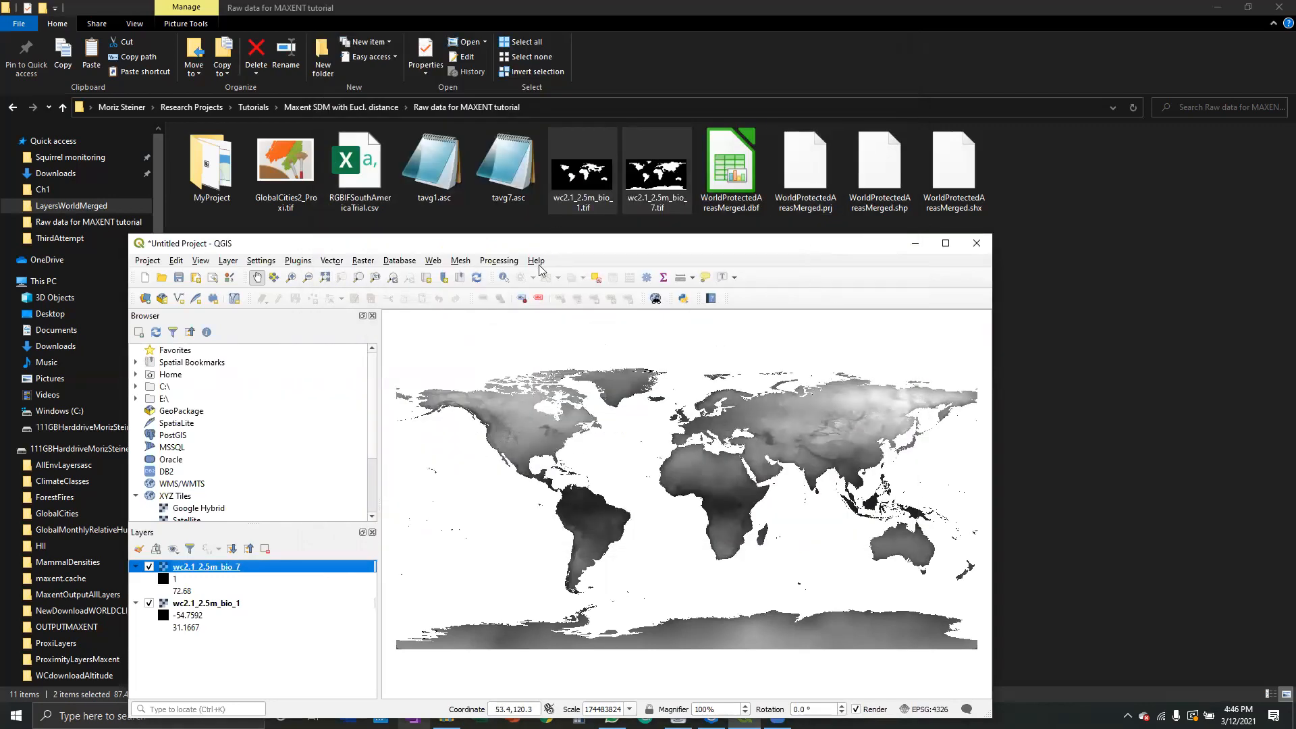
Review the coordinate system, dimensions and pixel size of the wc2.1_2.5m_bio_7 layer in its properties, and close the dialog.
{"action": "right_click", "coordinate": [230, 568]}
{"action": "left_click", "coordinate": [294, 558]}
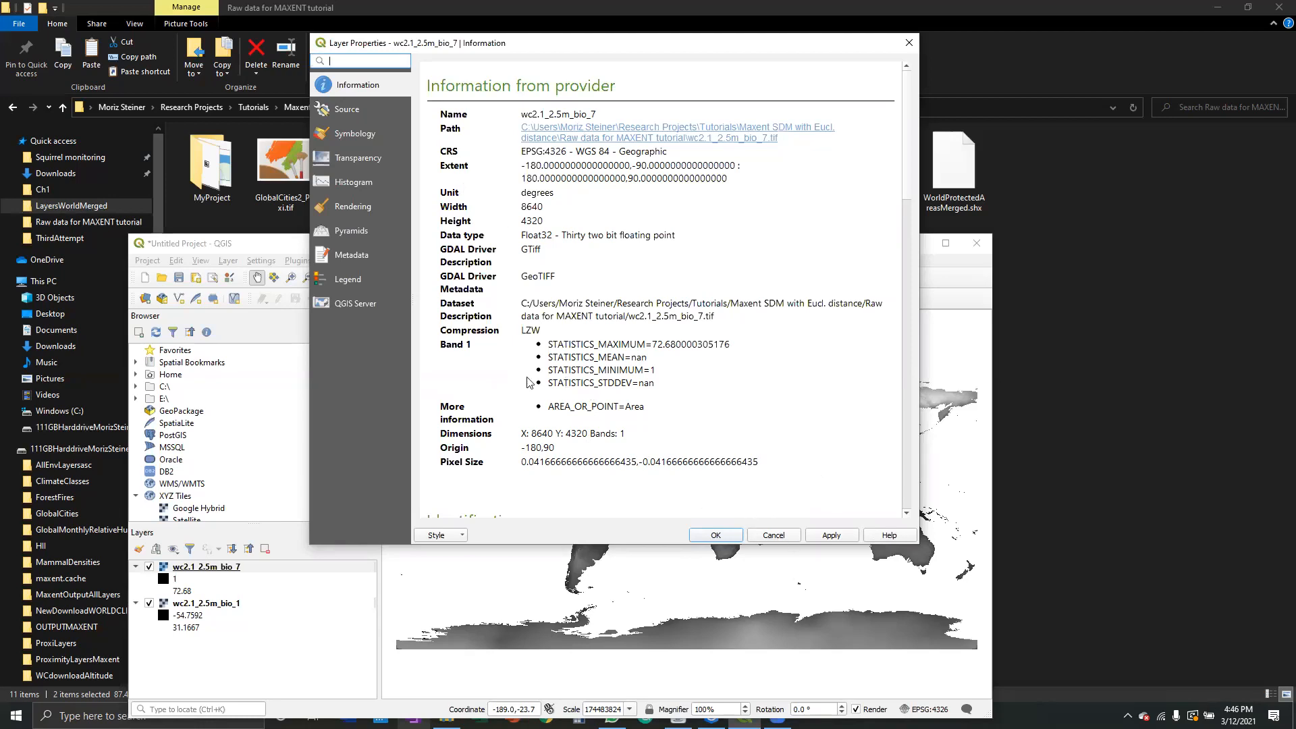
{"action": "left_click", "coordinate": [788, 536]}
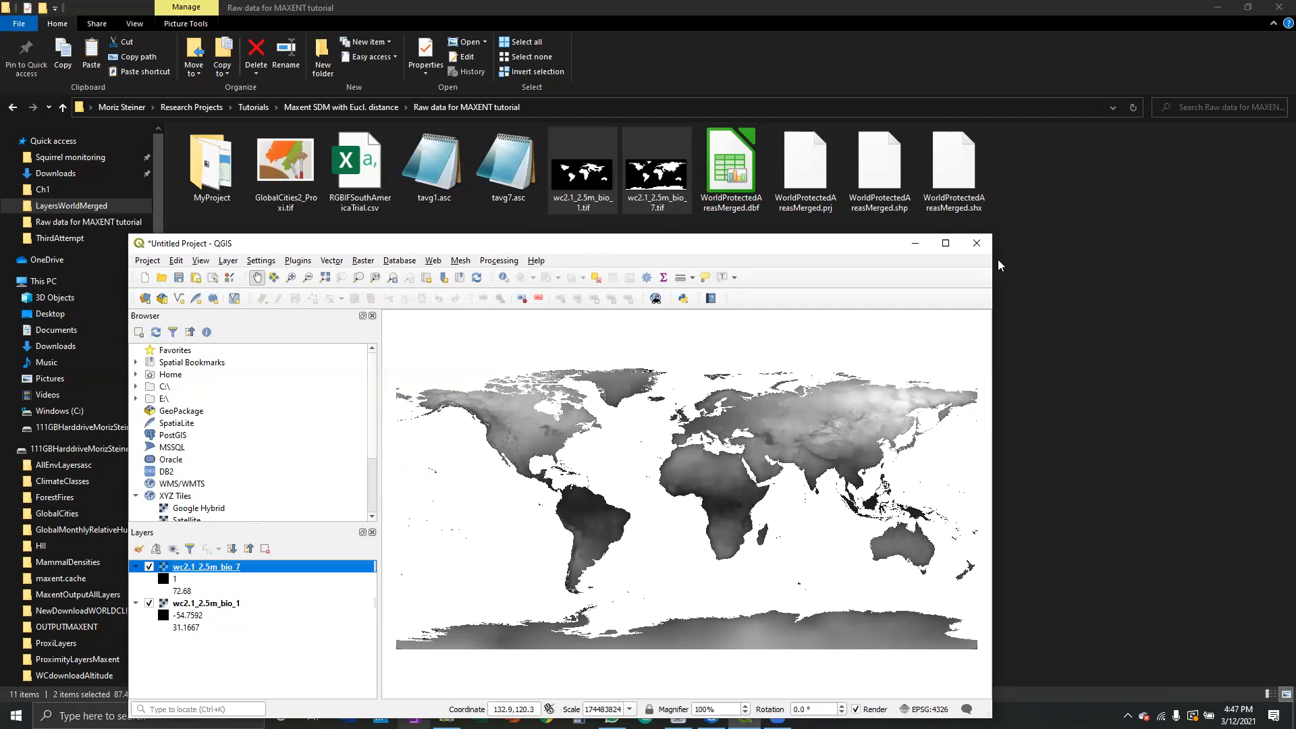
Maximize the QGIS window and set up a Translate format conversion of wc2.1_2.5m_bio_1 with the output projection overridden to the project CRS EPSG:4326.
{"action": "left_click", "coordinate": [945, 244]}
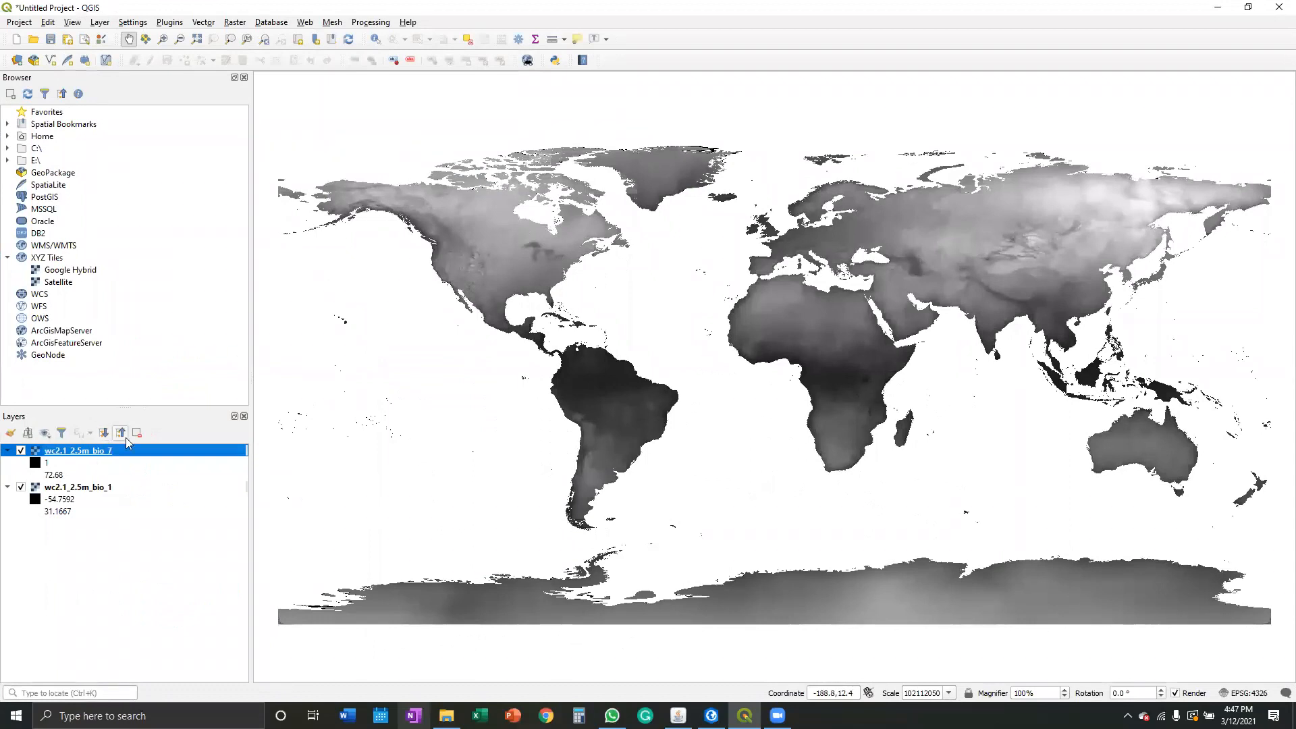
{"action": "right_click", "coordinate": [79, 491]}
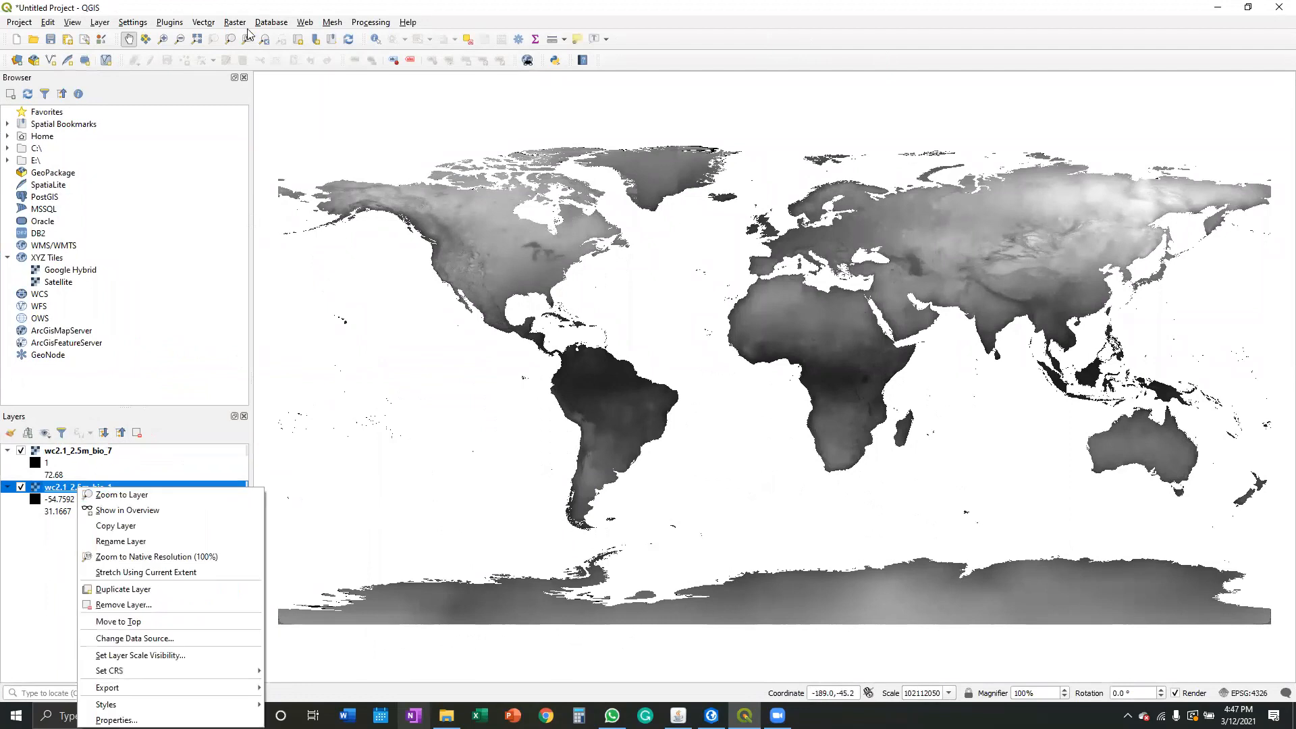
{"action": "key", "text": "Escape"}
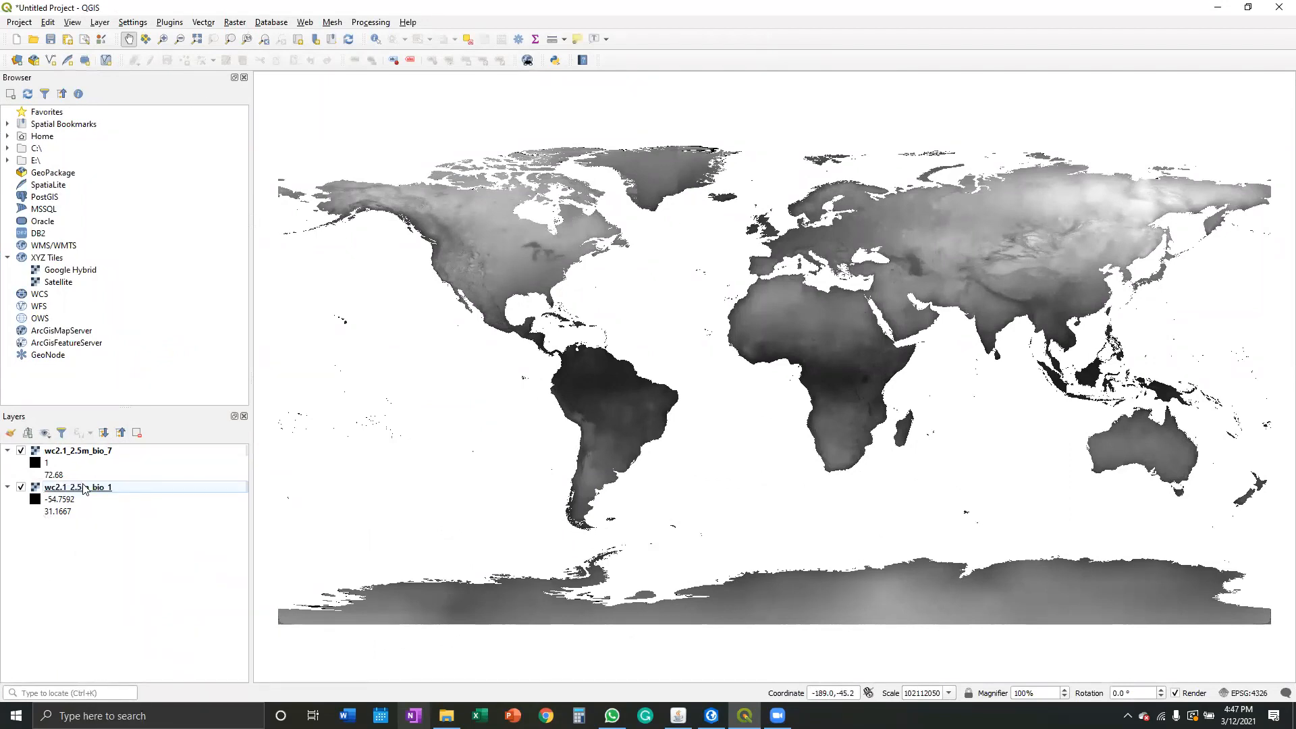
{"action": "left_click", "coordinate": [83, 487]}
{"action": "left_click", "coordinate": [235, 22]}
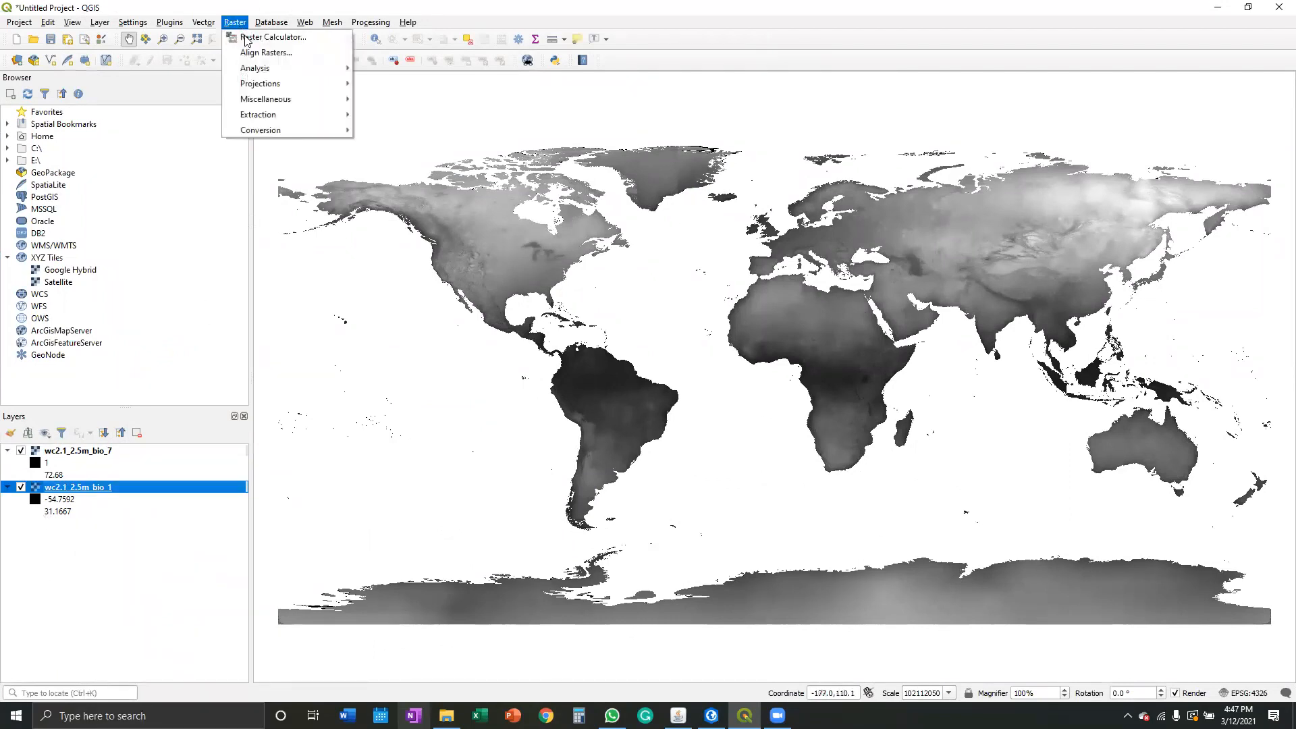
{"action": "mouse_move", "coordinate": [278, 128]}
{"action": "left_click", "coordinate": [391, 194]}
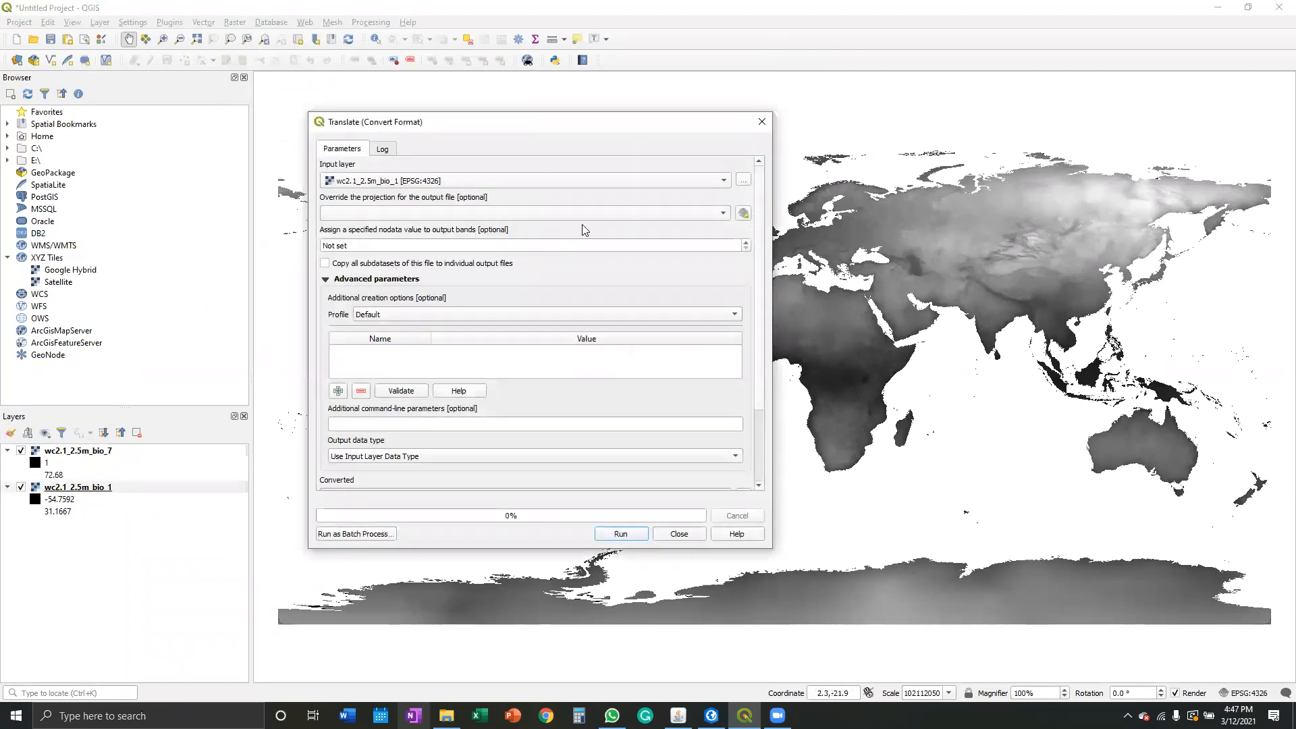
{"action": "left_click", "coordinate": [594, 214]}
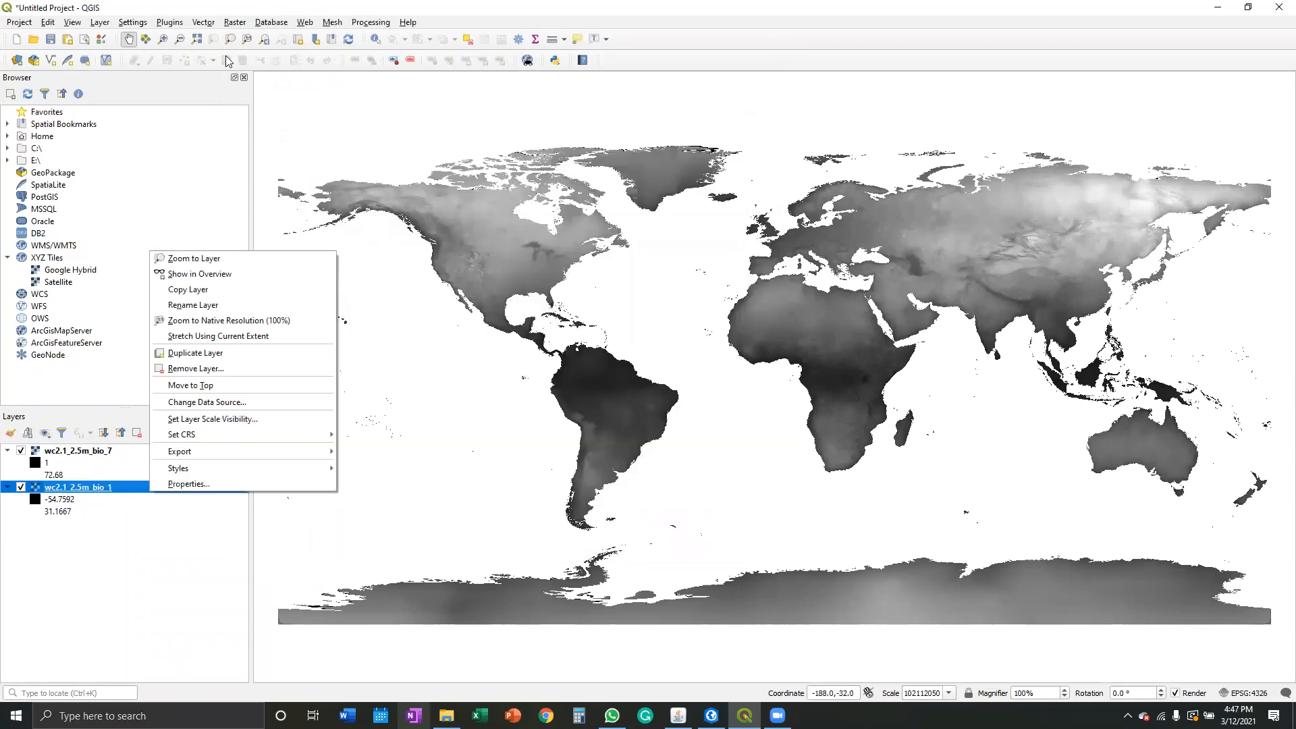
{"action": "left_click", "coordinate": [237, 22]}
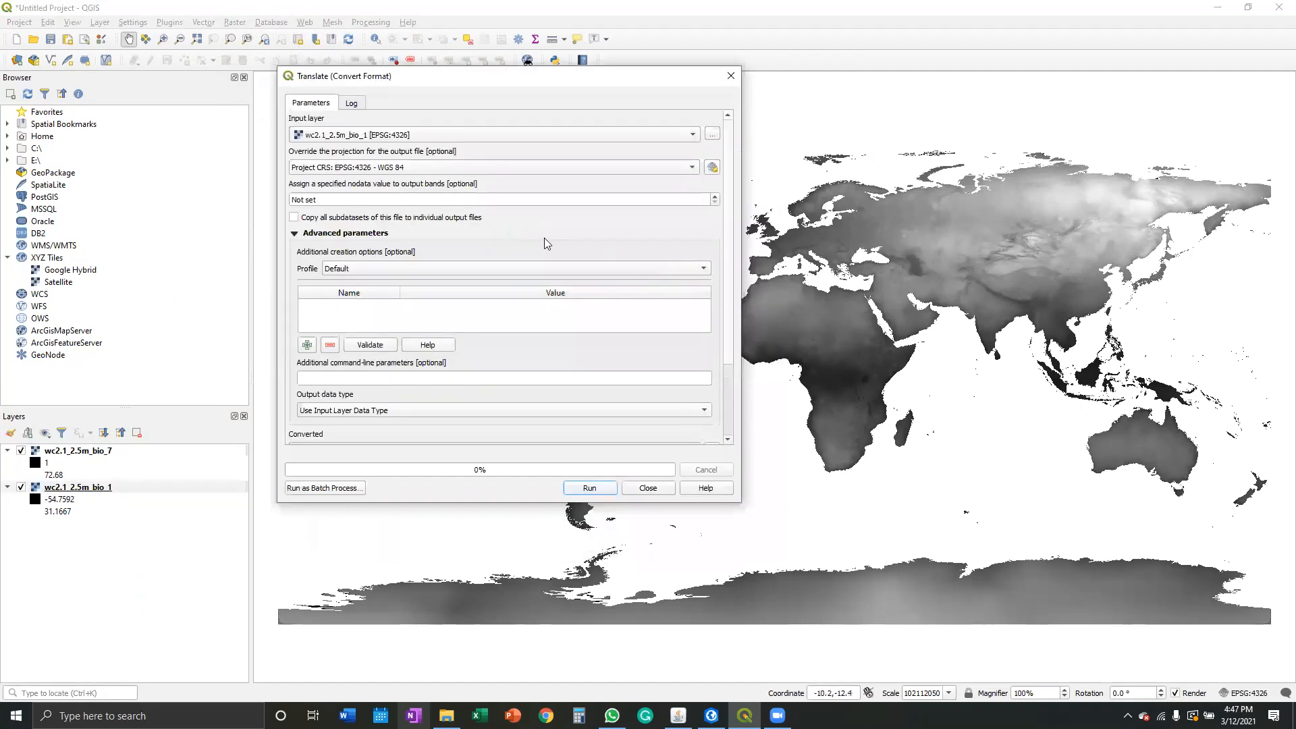
Start saving the converted raster to an ASC file and browse to the Raw data for MAXENT tutorial folder.
{"action": "scroll", "coordinate": [439, 345], "scroll_direction": "down", "scroll_amount": 3}
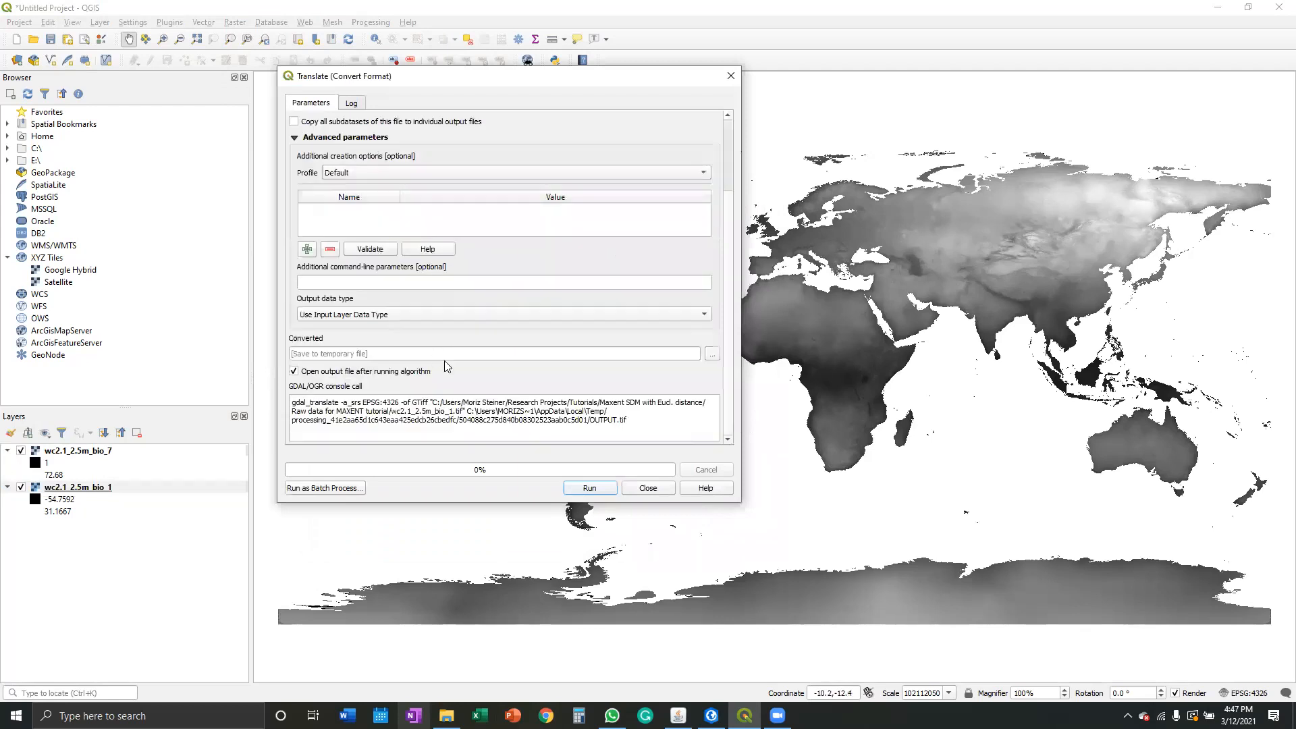
{"action": "left_click", "coordinate": [714, 355]}
{"action": "left_click", "coordinate": [743, 378]}
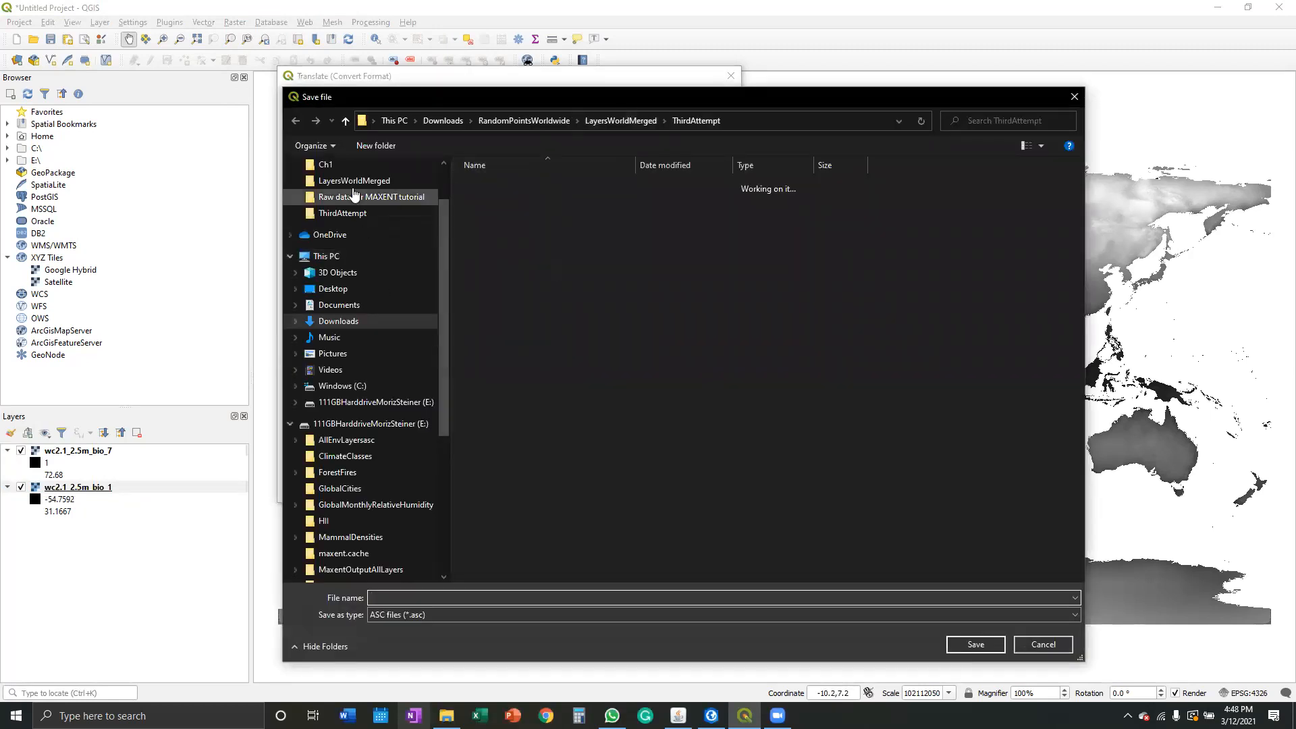
{"action": "left_click", "coordinate": [443, 121]}
{"action": "scroll", "coordinate": [339, 211], "scroll_direction": "up", "scroll_amount": 1}
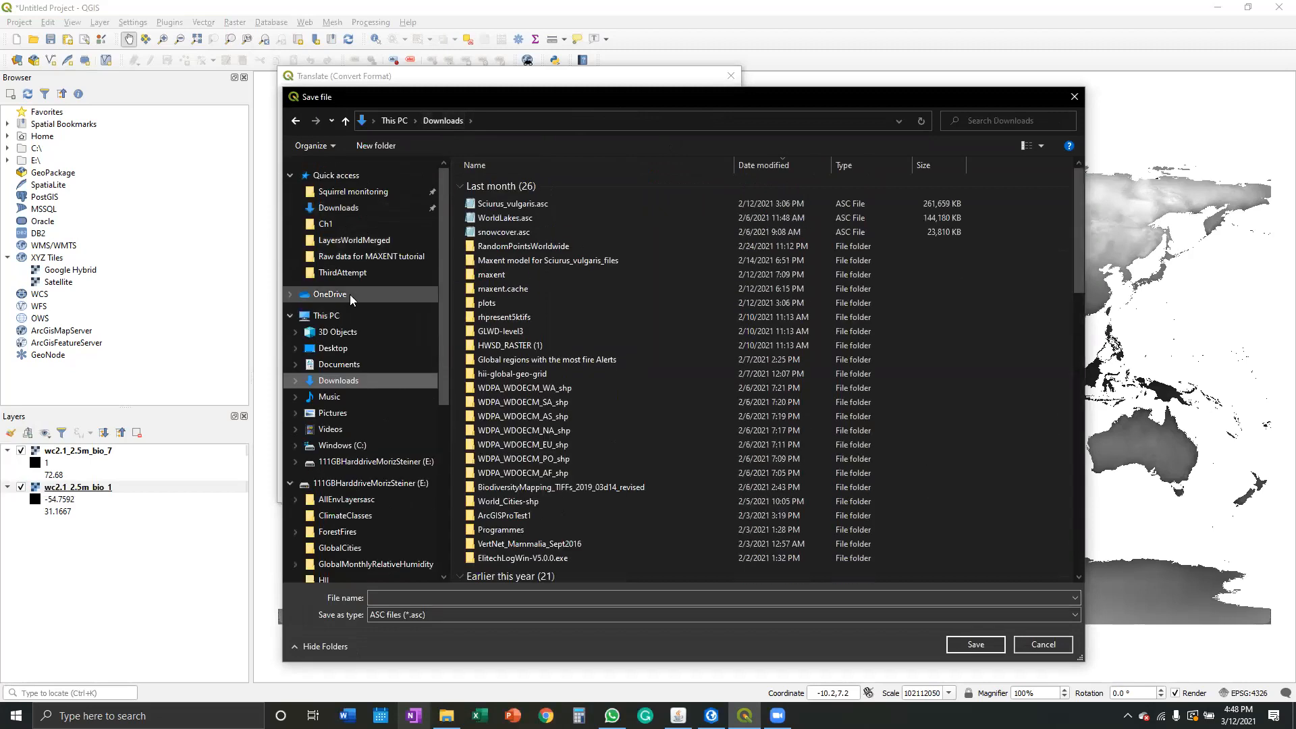
{"action": "left_click", "coordinate": [351, 257]}
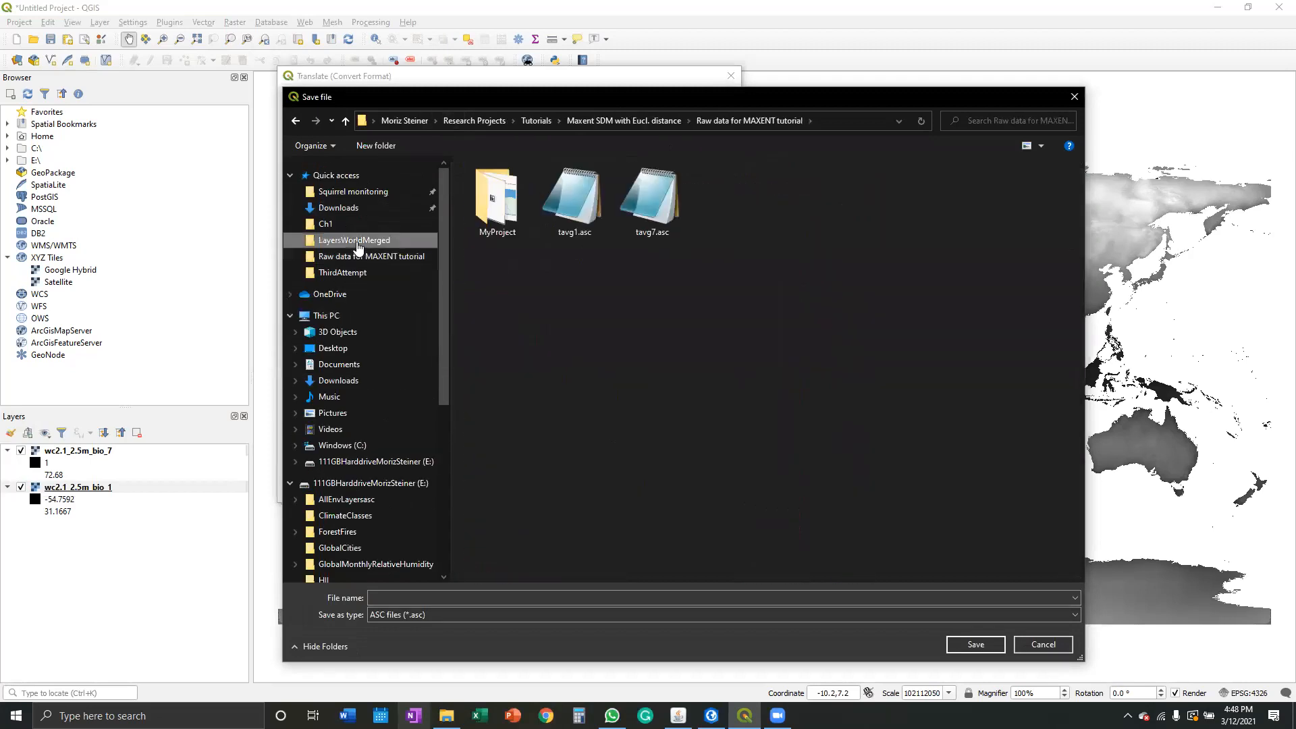
Create a folder named "Maxent files ready for modeling" inside the Maxent SDM with Eucl. distance folder.
{"action": "left_click", "coordinate": [346, 121]}
{"action": "left_click", "coordinate": [382, 147]}
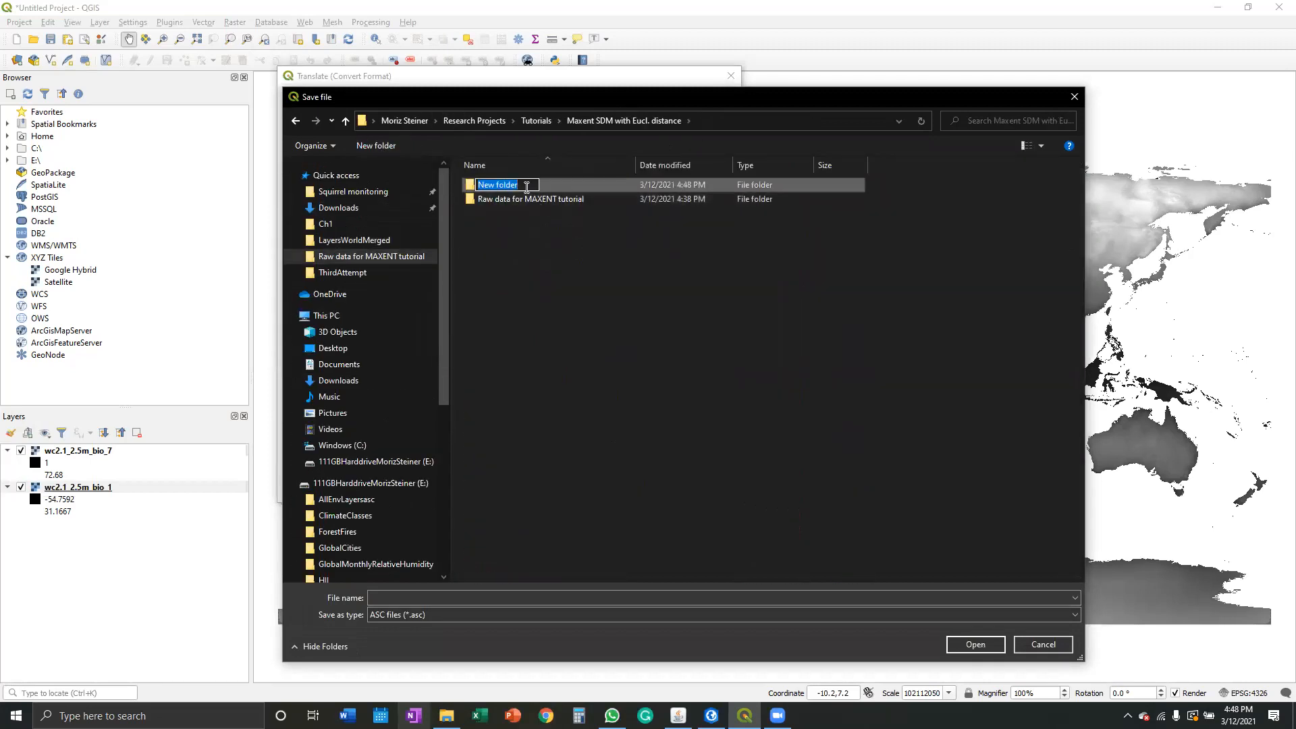
{"action": "type", "text": "Maxent files"}
{"action": "type", "text": " du"}
{"action": "type", "text": "faady fo"}
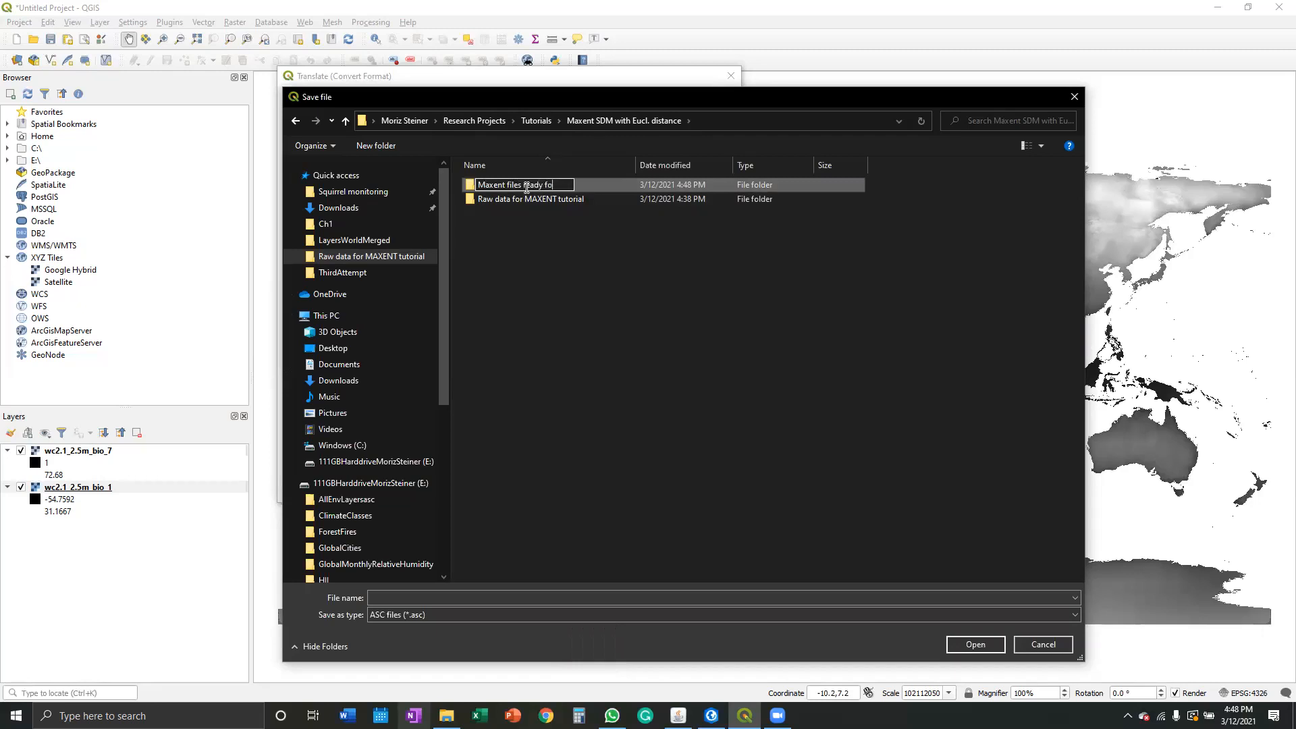
{"action": "type", "text": "r modeling"}
{"action": "key", "text": "Return"}
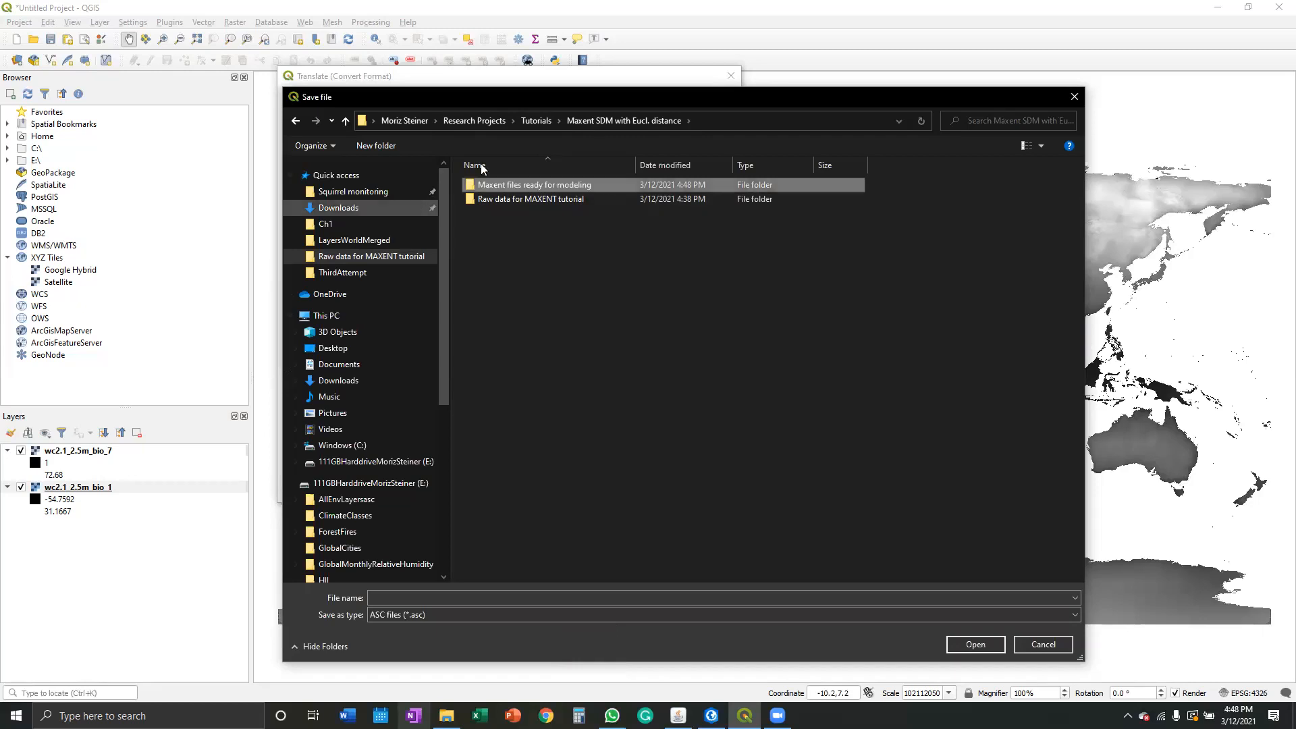
Save the output as BIO1 in ASC format in the Maxent files ready for modeling folder and run the conversion.
{"action": "double_click", "coordinate": [581, 183]}
{"action": "left_click", "coordinate": [490, 600]}
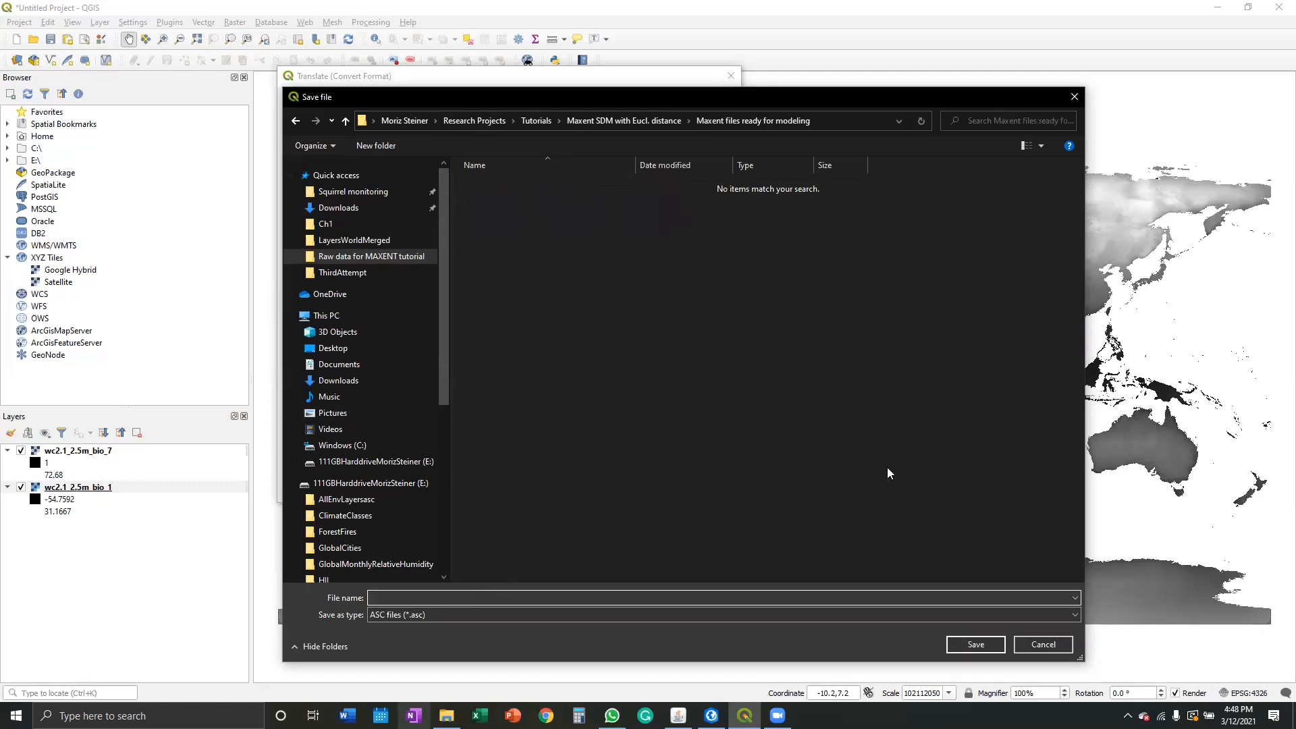
{"action": "key", "text": "Caps_Lock"}
{"action": "type", "text": "BIO1"}
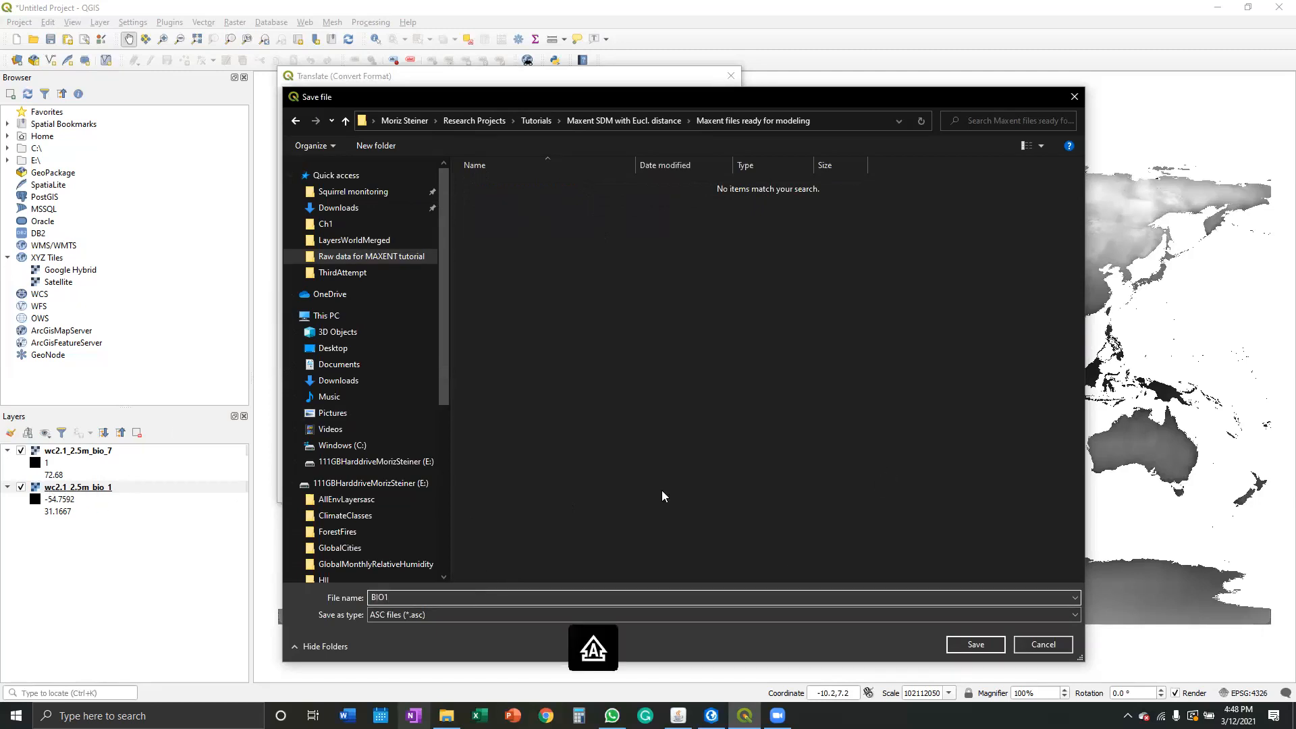
{"action": "left_click", "coordinate": [976, 644]}
{"action": "left_click", "coordinate": [603, 488]}
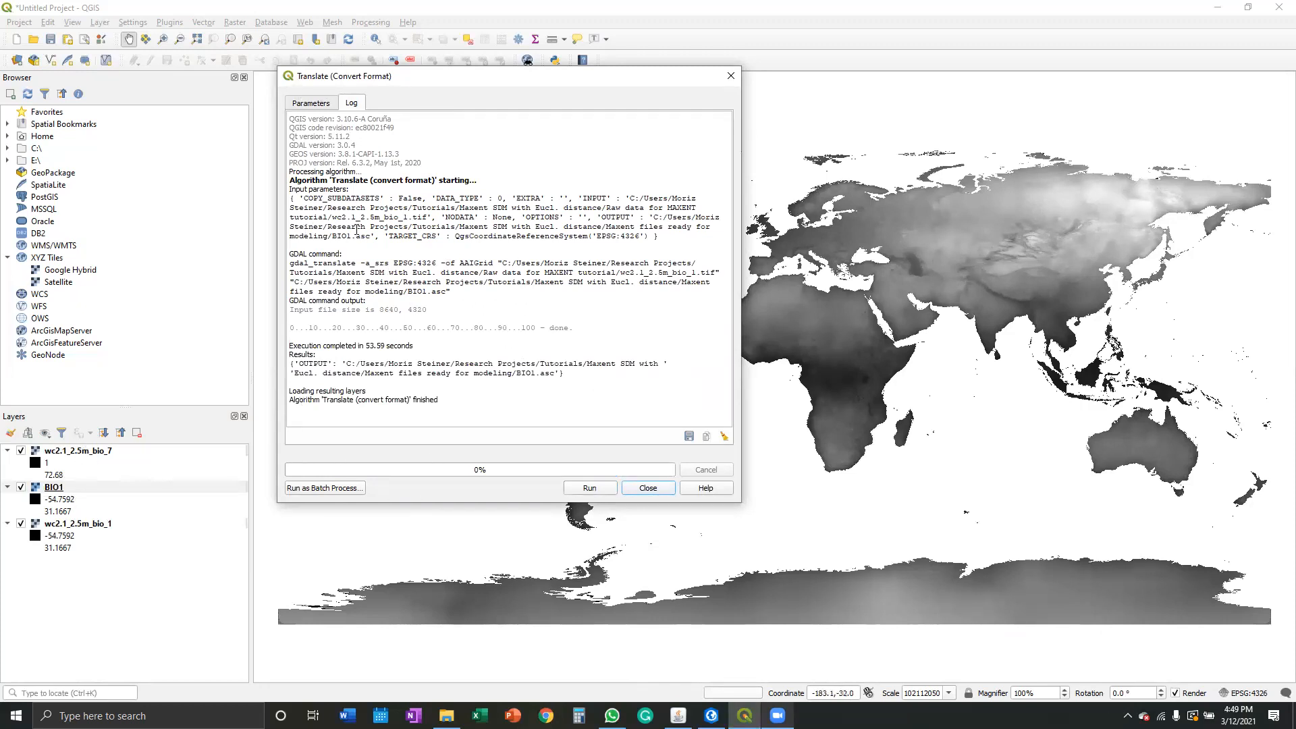
Review the conversion log and change the Translate input layer to wc2.1_2.5m_bio_7, keeping the EPSG:4326 projection override.
{"action": "left_click", "coordinate": [322, 102]}
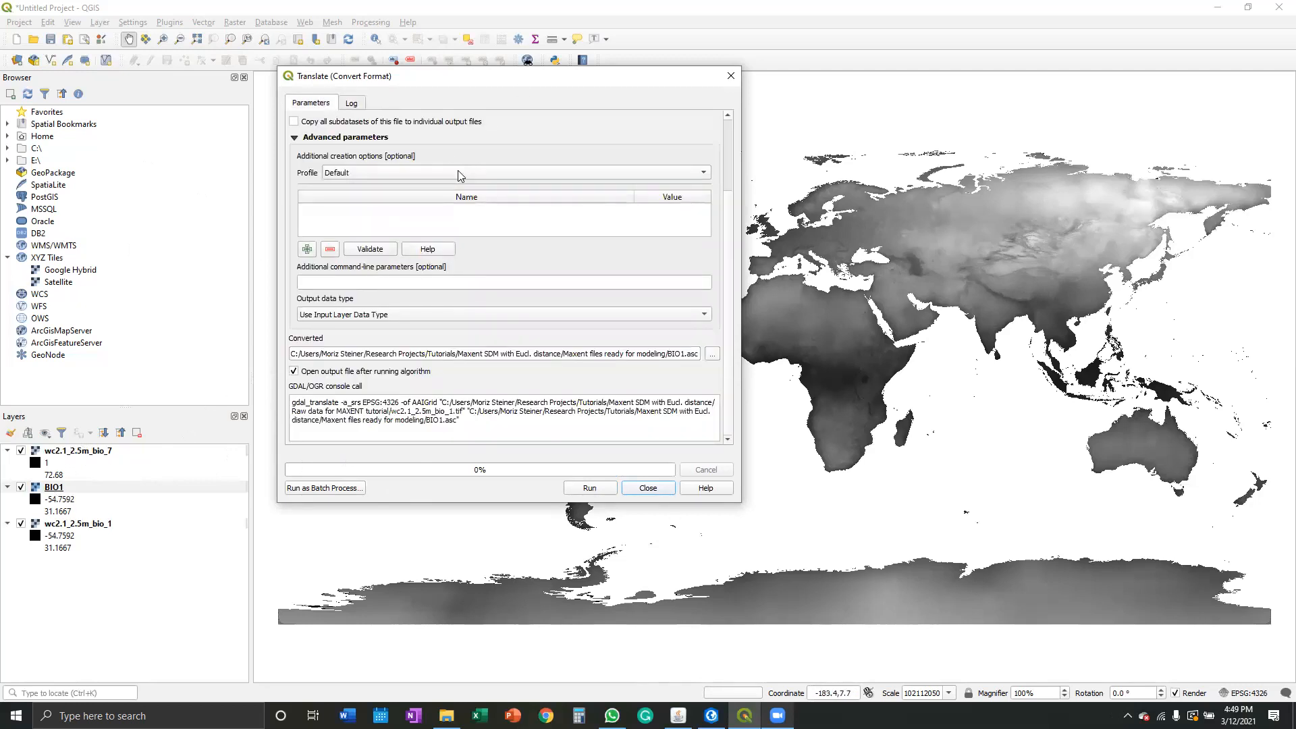
{"action": "scroll", "coordinate": [466, 177], "scroll_direction": "up", "scroll_amount": 3}
{"action": "left_click", "coordinate": [352, 106]}
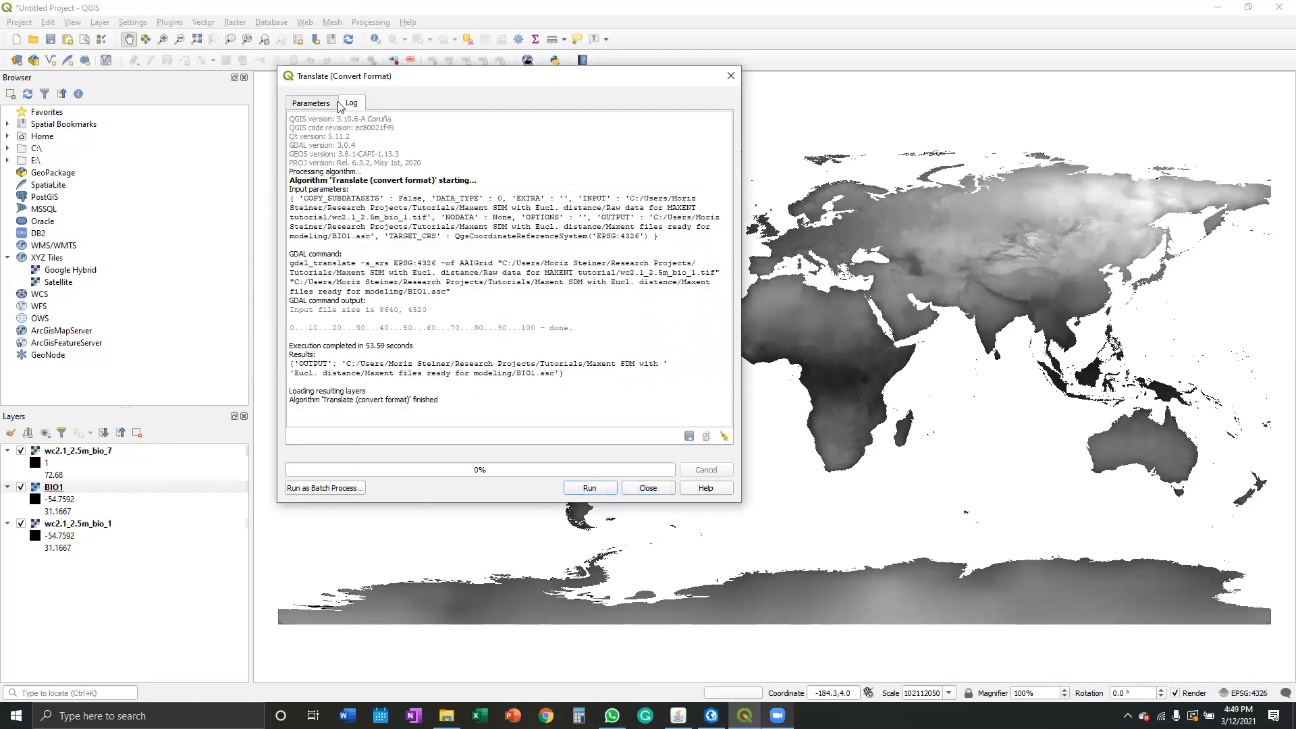
{"action": "left_click", "coordinate": [315, 102]}
{"action": "left_click", "coordinate": [364, 149]}
{"action": "scroll", "coordinate": [397, 363], "scroll_direction": "down", "scroll_amount": 3}
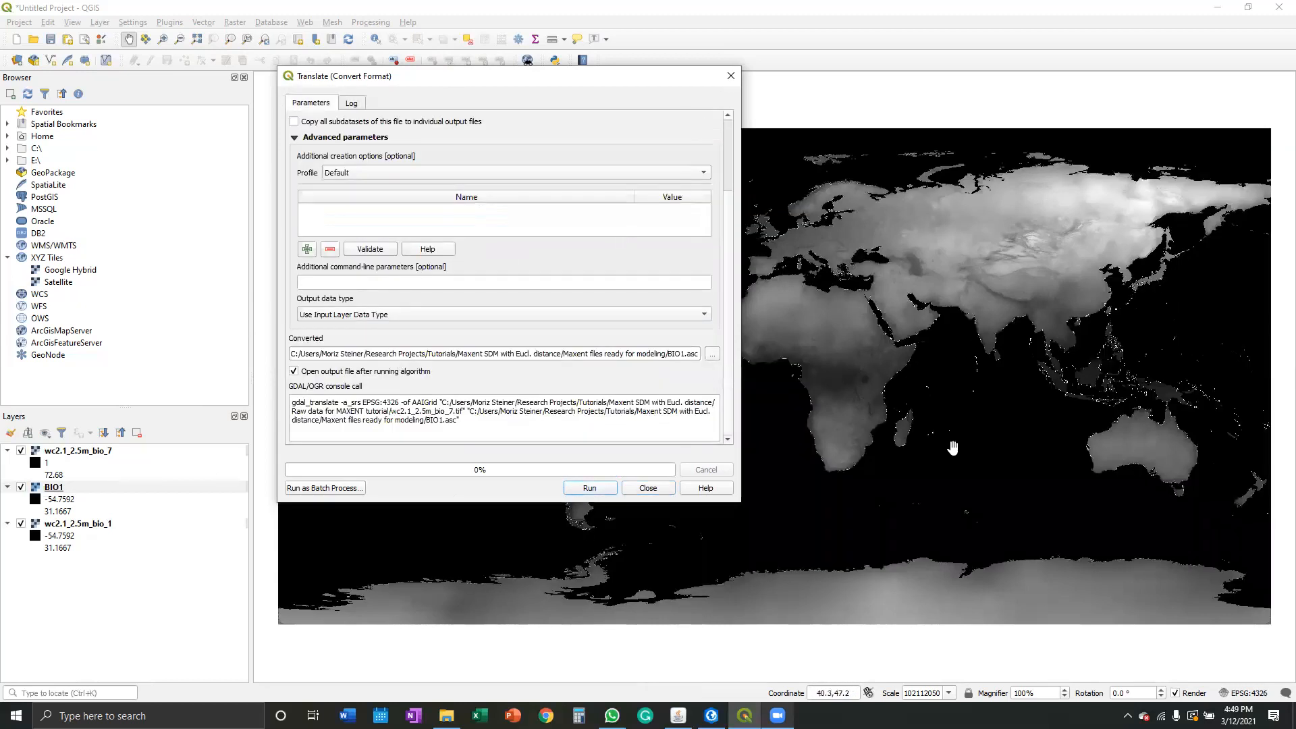
{"action": "scroll", "coordinate": [728, 351], "scroll_direction": "up", "scroll_amount": 3}
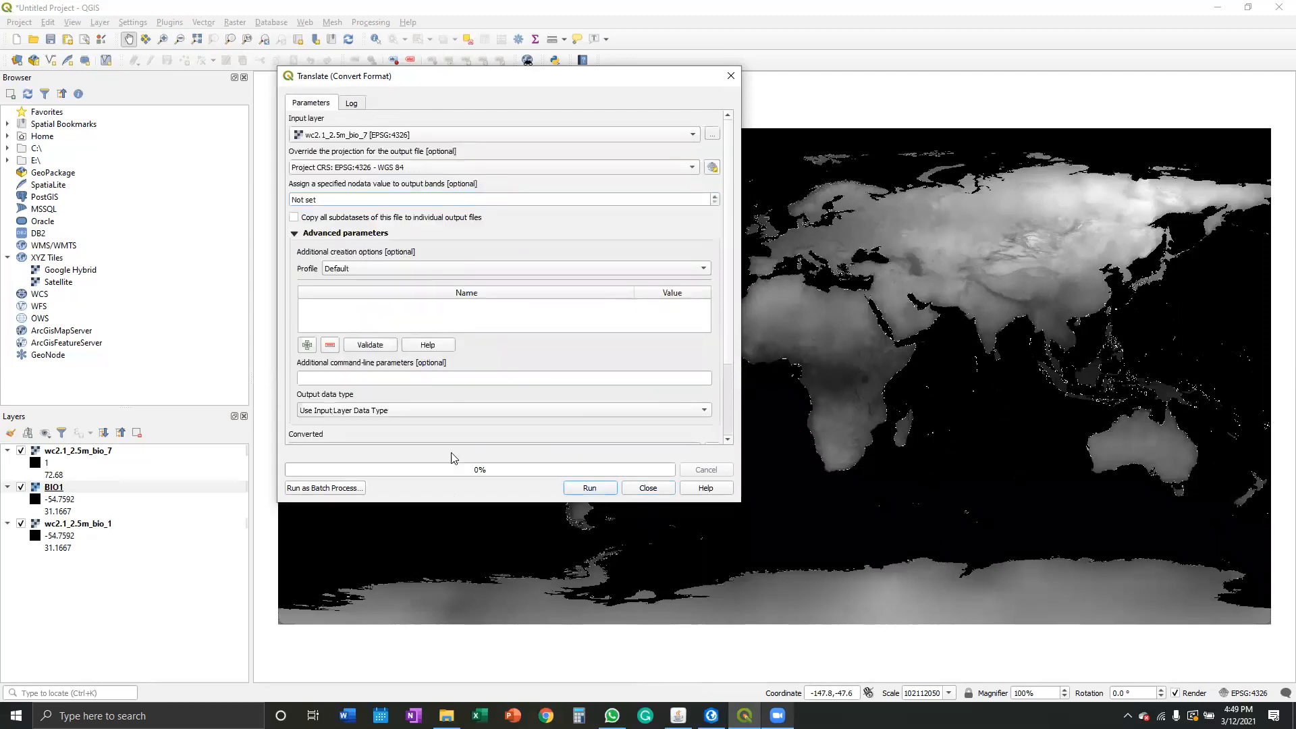
Name the new output file BIO7.asc in the Maxent files ready for modeling folder.
{"action": "scroll", "coordinate": [502, 371], "scroll_direction": "down", "scroll_amount": 3}
{"action": "left_click", "coordinate": [715, 356]}
{"action": "left_click", "coordinate": [736, 370]}
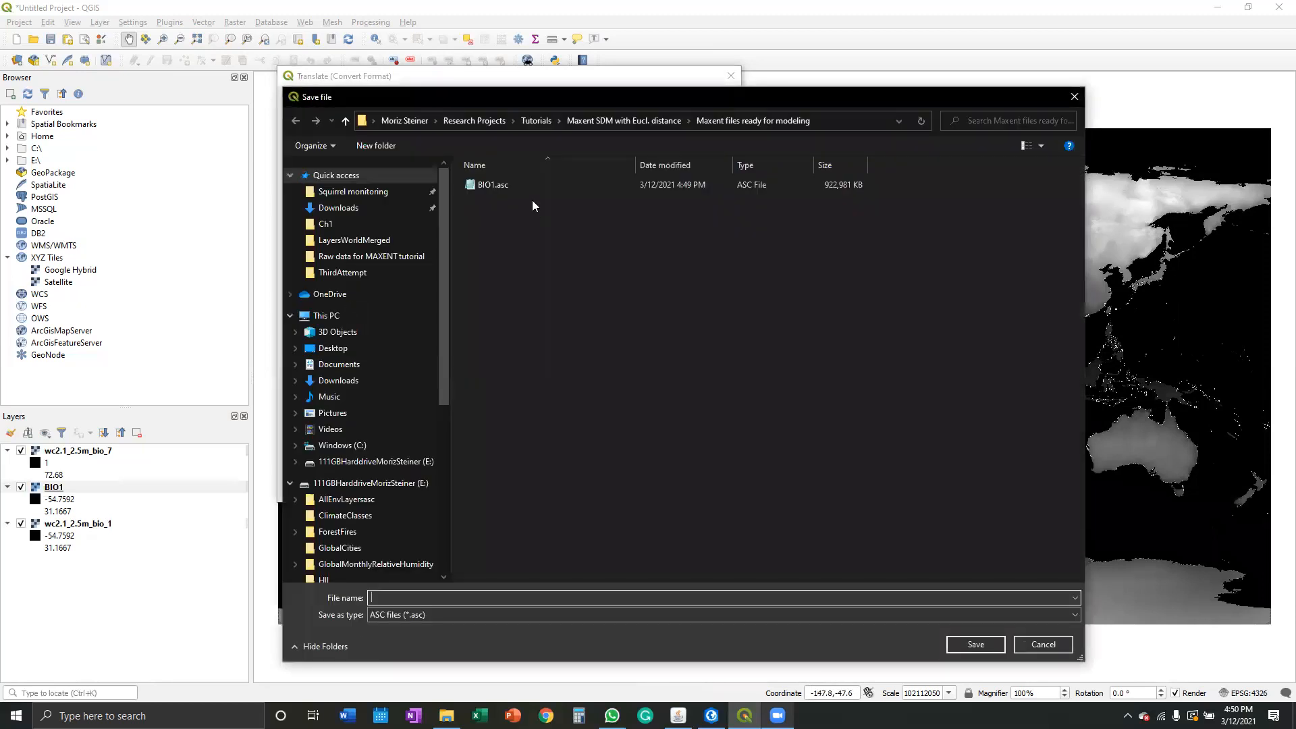
{"action": "left_click", "coordinate": [520, 179]}
{"action": "double_click", "coordinate": [389, 598]}
{"action": "left_click", "coordinate": [389, 598]}
{"action": "key", "text": "BackSpace"}
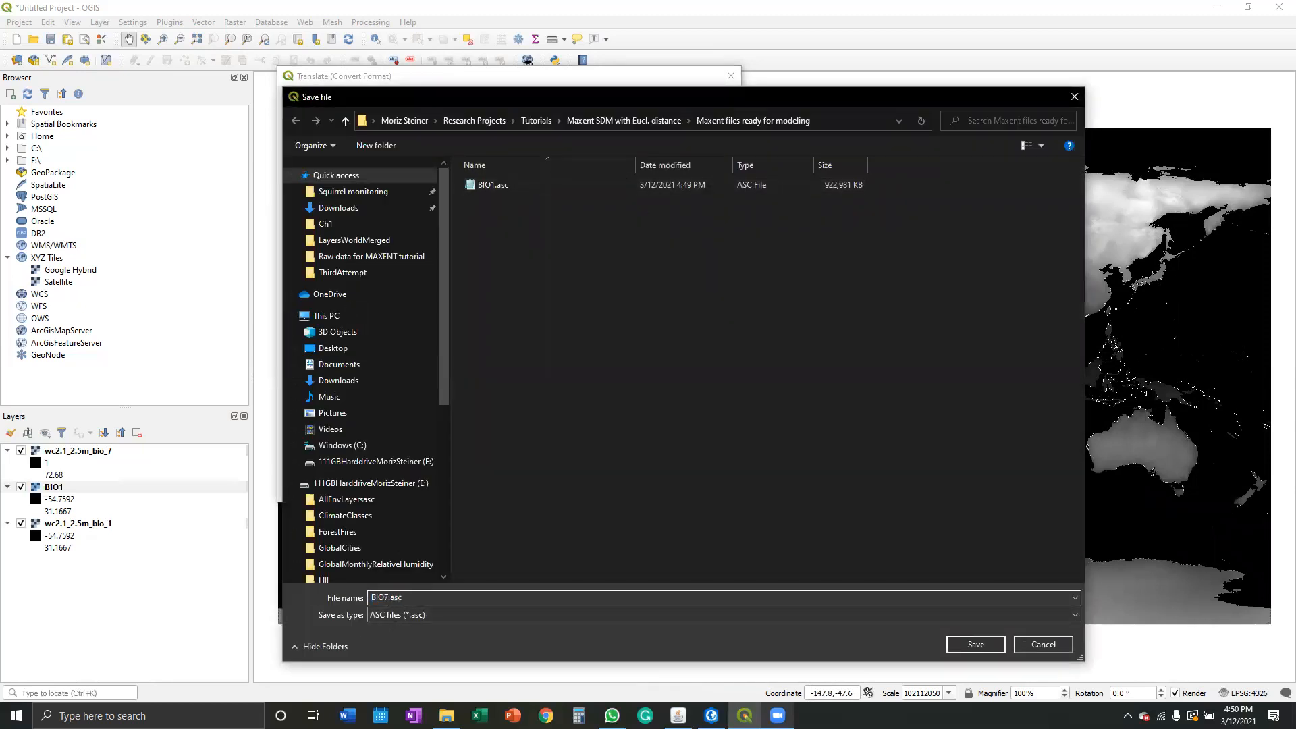
Choose ASC files (*.asc) as the output file type, save the file choice and run the bio_7 conversion.
{"action": "left_click", "coordinate": [412, 617]}
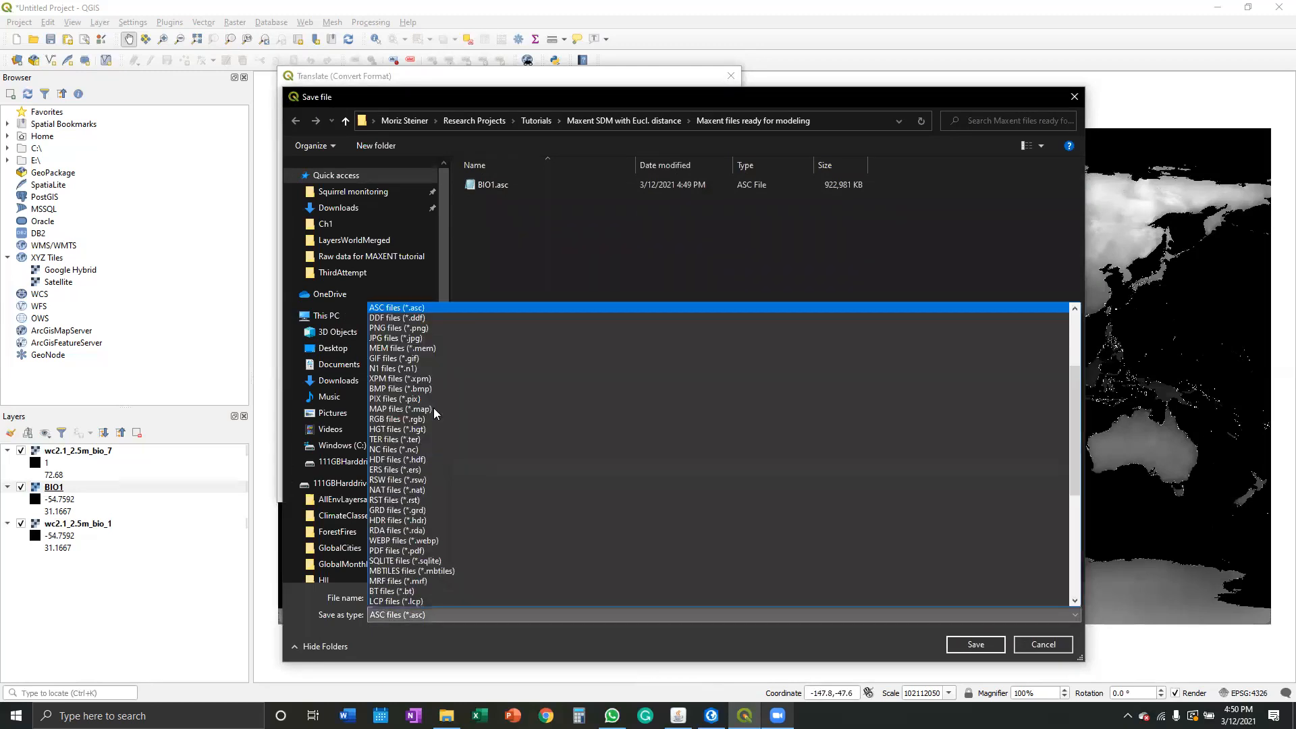
{"action": "scroll", "coordinate": [437, 378], "scroll_direction": "up", "scroll_amount": 4}
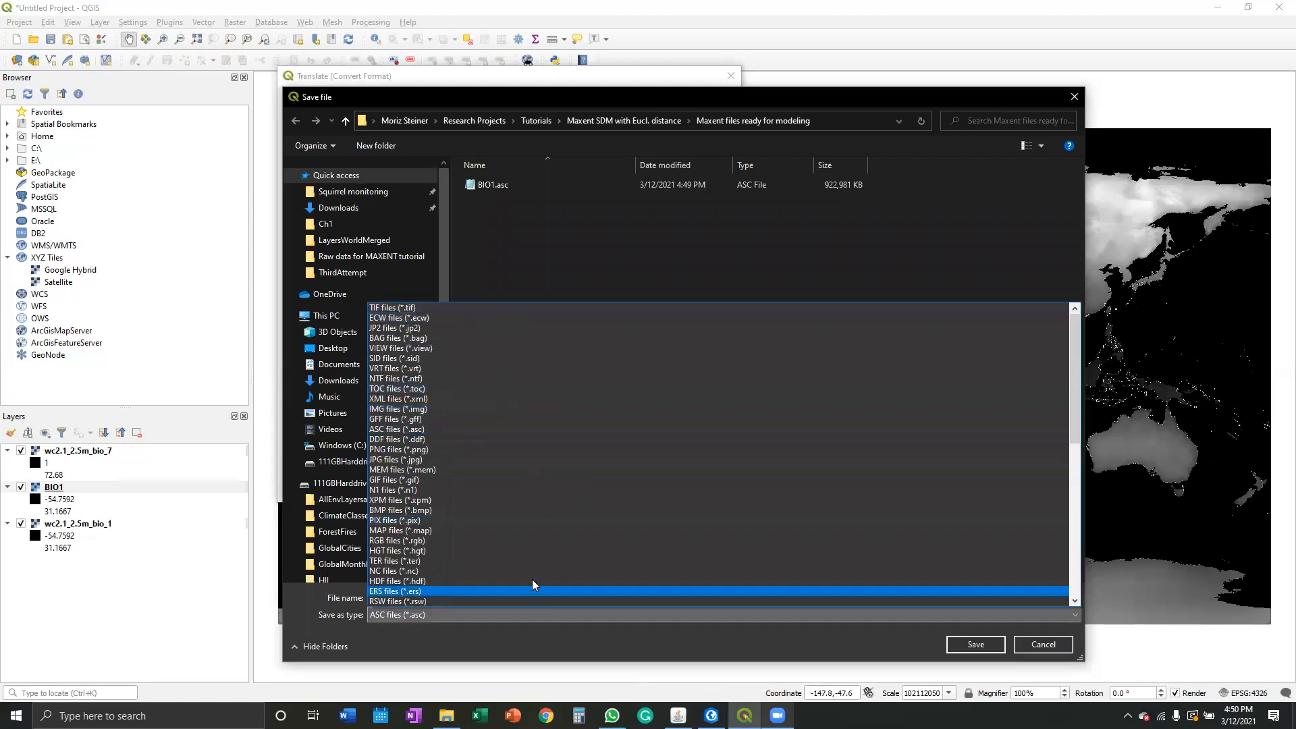
{"action": "left_click", "coordinate": [428, 428]}
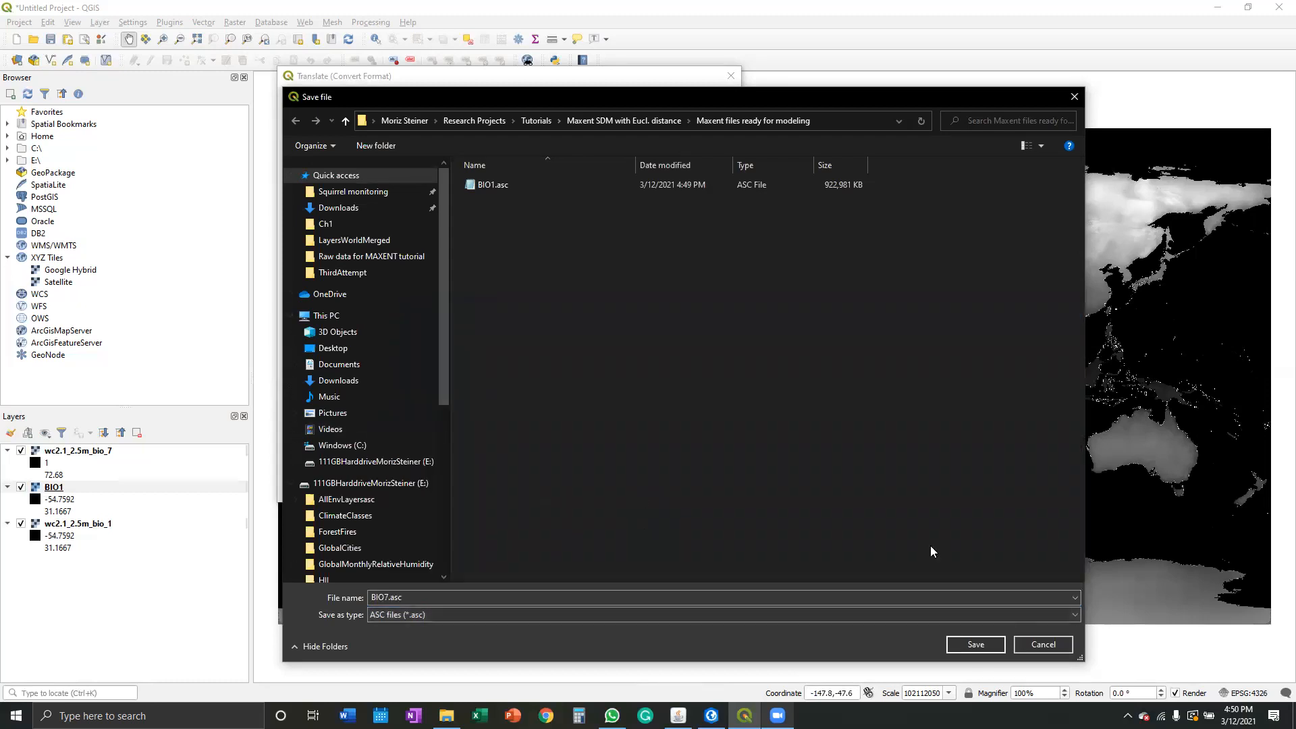
{"action": "left_click", "coordinate": [972, 645]}
{"action": "left_click", "coordinate": [589, 487]}
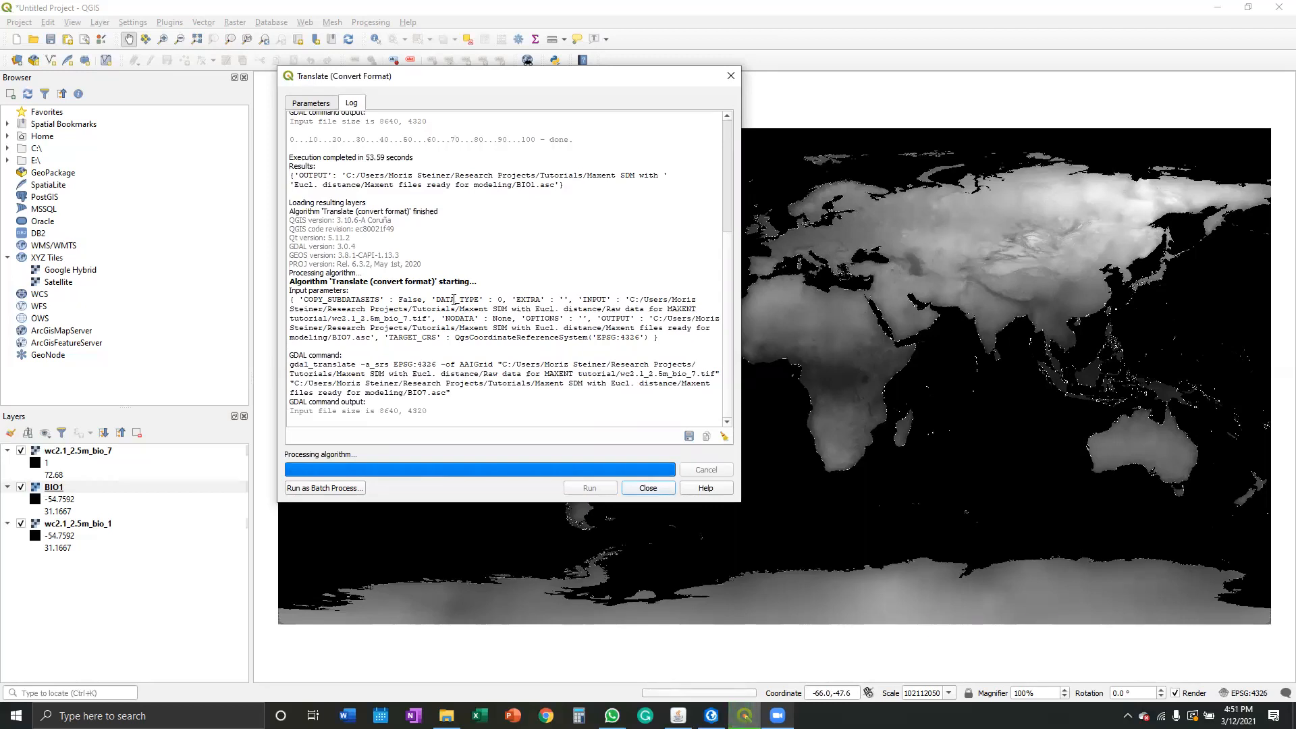
Move the Translate dialog aside to reveal the map, bring it back over the map and close it.
{"action": "left_click_drag", "start_coordinate": [365, 157], "coordinate": [390, 157]}
{"action": "left_click_drag", "start_coordinate": [630, 82], "coordinate": [350, 381]}
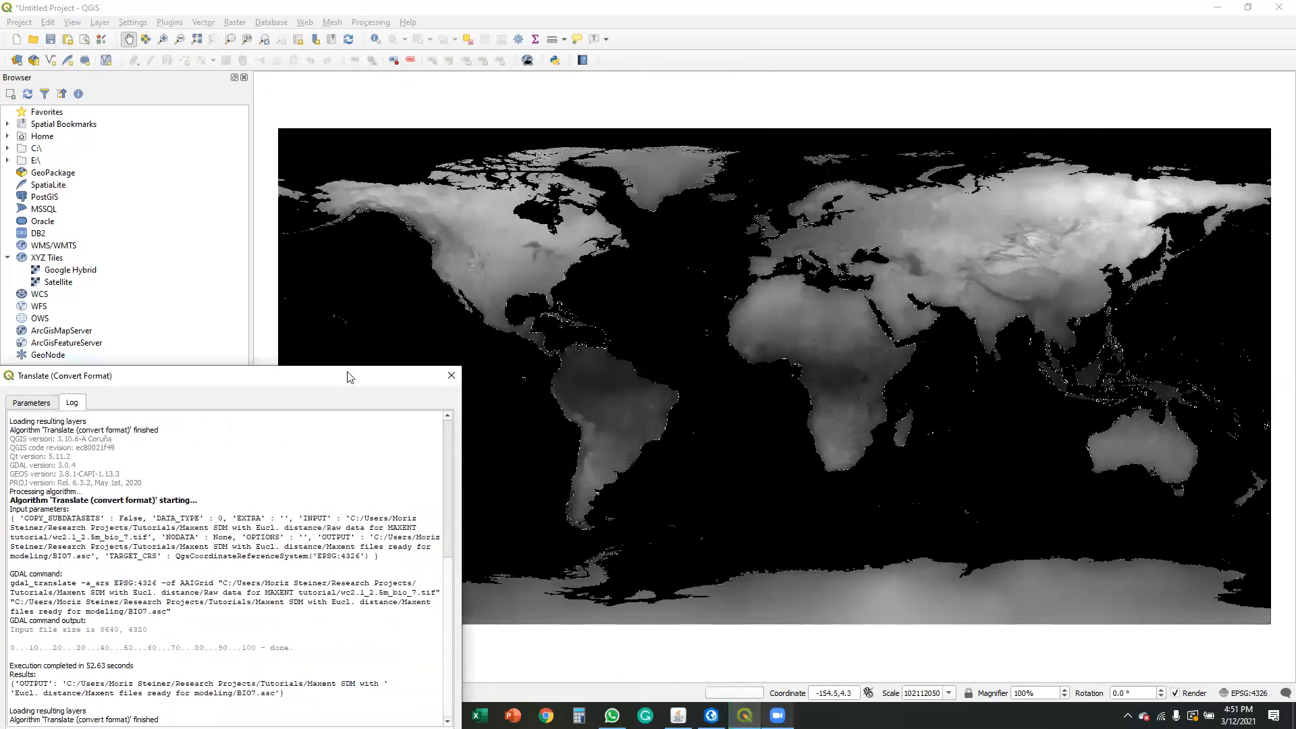
{"action": "left_click_drag", "start_coordinate": [350, 377], "coordinate": [770, 112]}
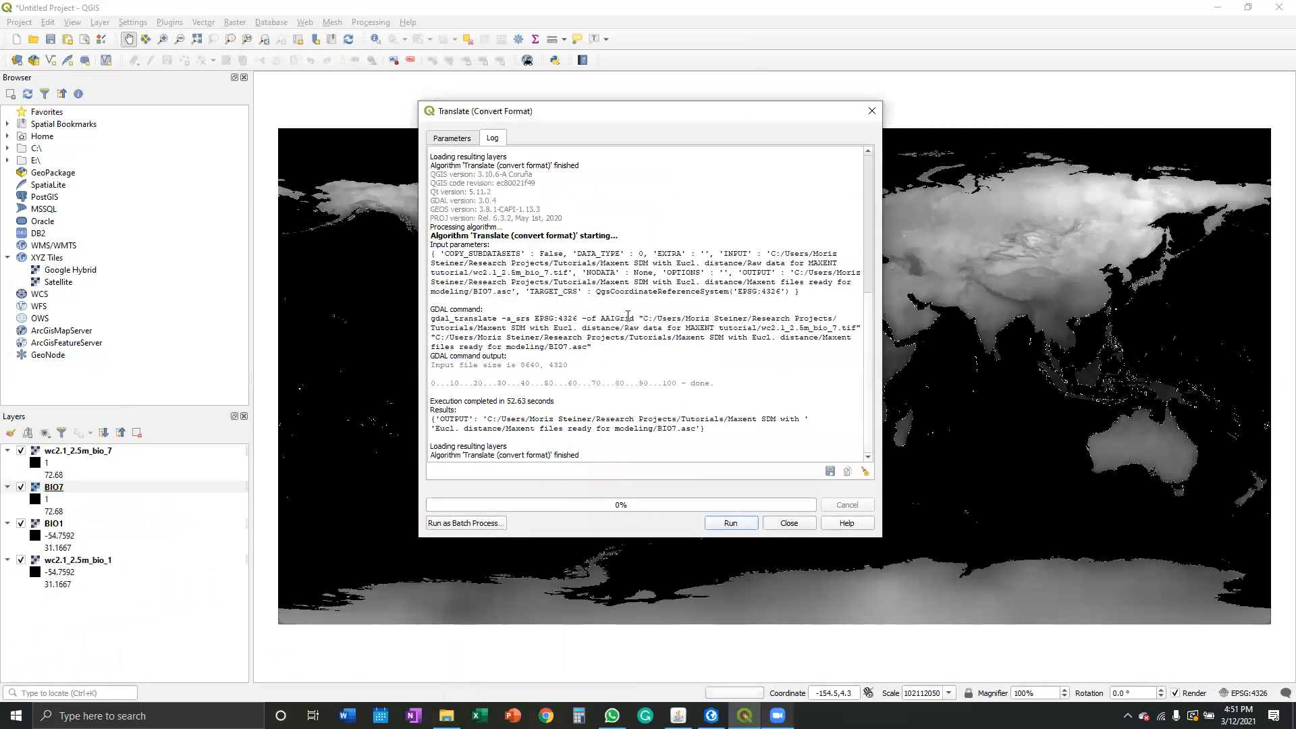
{"action": "left_click", "coordinate": [789, 524]}
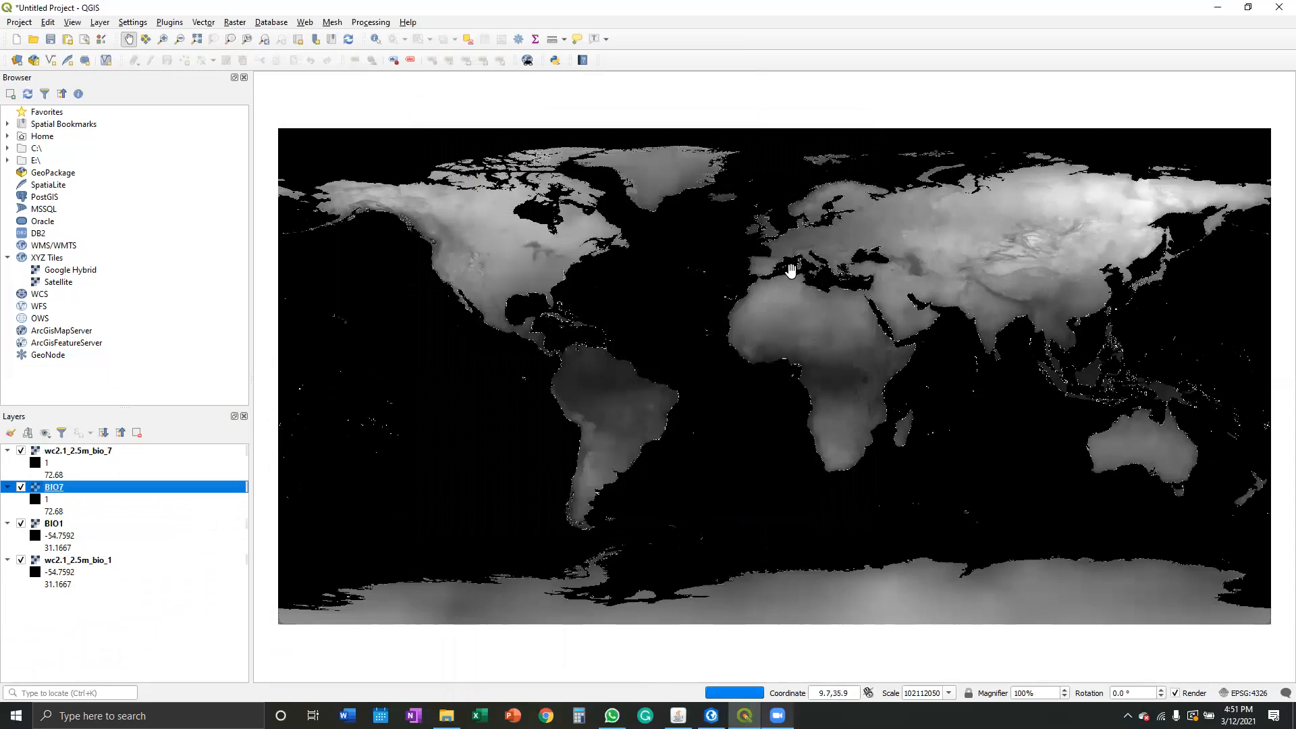
Inspect the raster map around Europe and North Africa up close and return to the full extent of all layers.
{"action": "scroll", "coordinate": [791, 269], "scroll_direction": "up", "scroll_amount": 3}
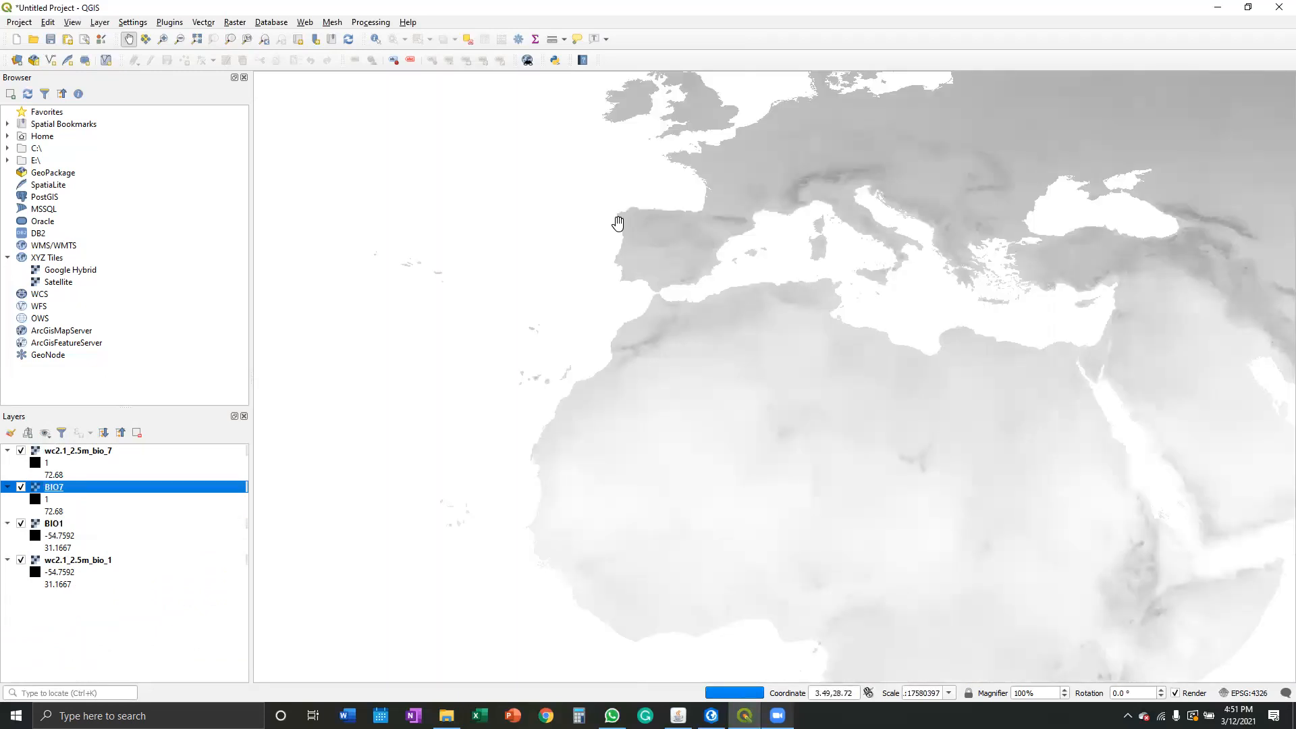
{"action": "scroll", "coordinate": [619, 223], "scroll_direction": "down", "scroll_amount": 10}
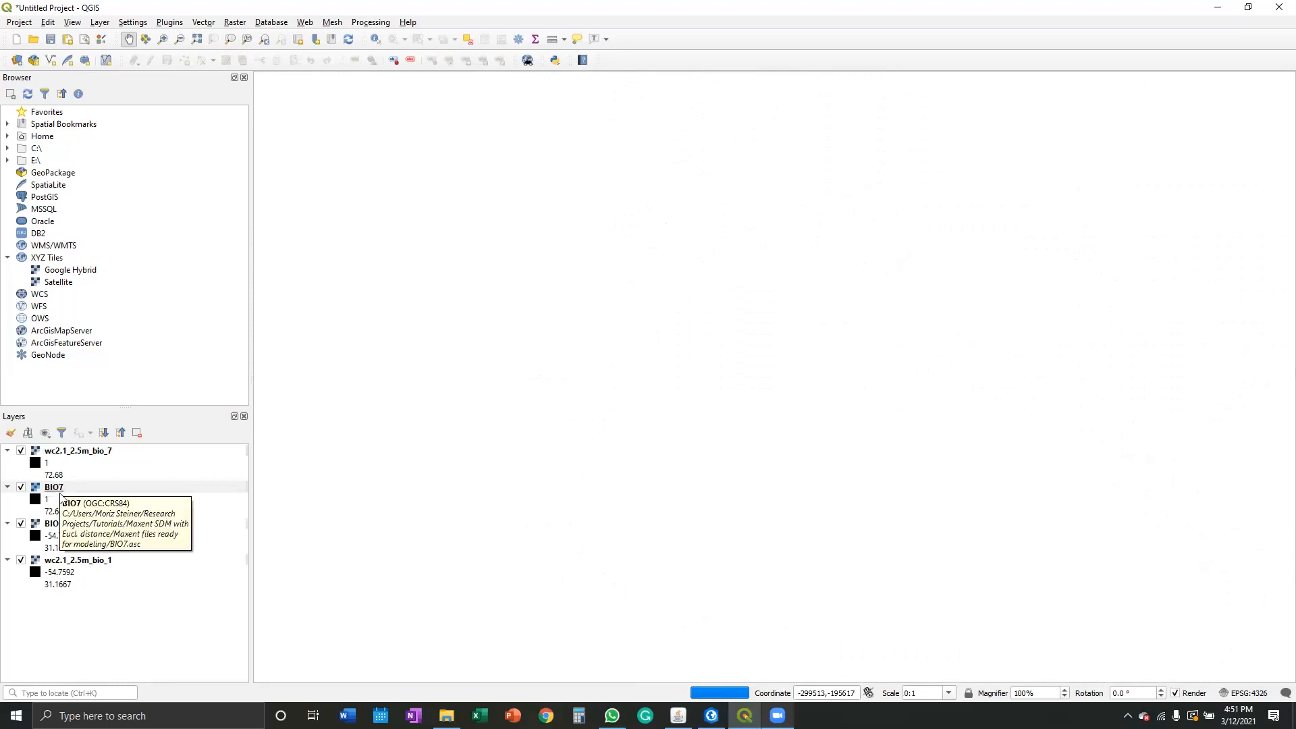
{"action": "left_click", "coordinate": [196, 39]}
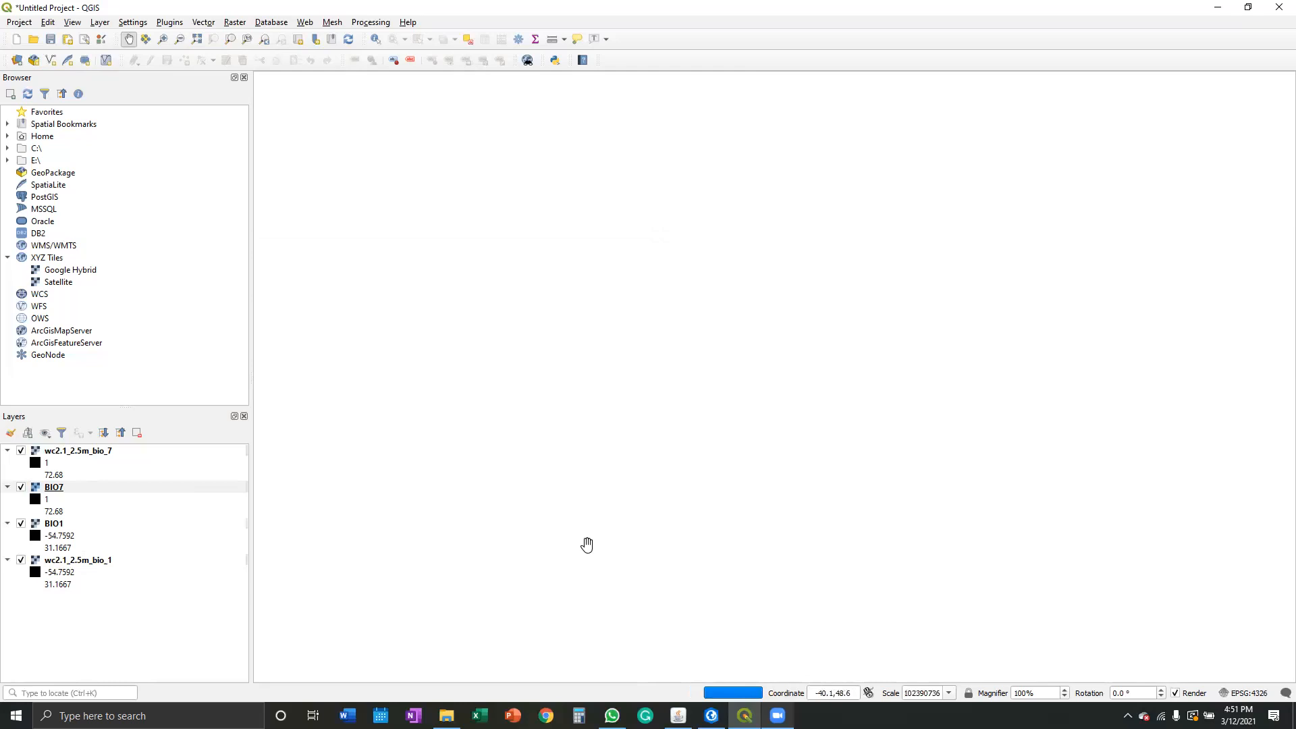
Examine the raster cells around the Antarctic Peninsula up close and check the pixel size in the BIO7 layer's properties.
{"action": "scroll", "coordinate": [586, 544], "scroll_direction": "up", "scroll_amount": 5}
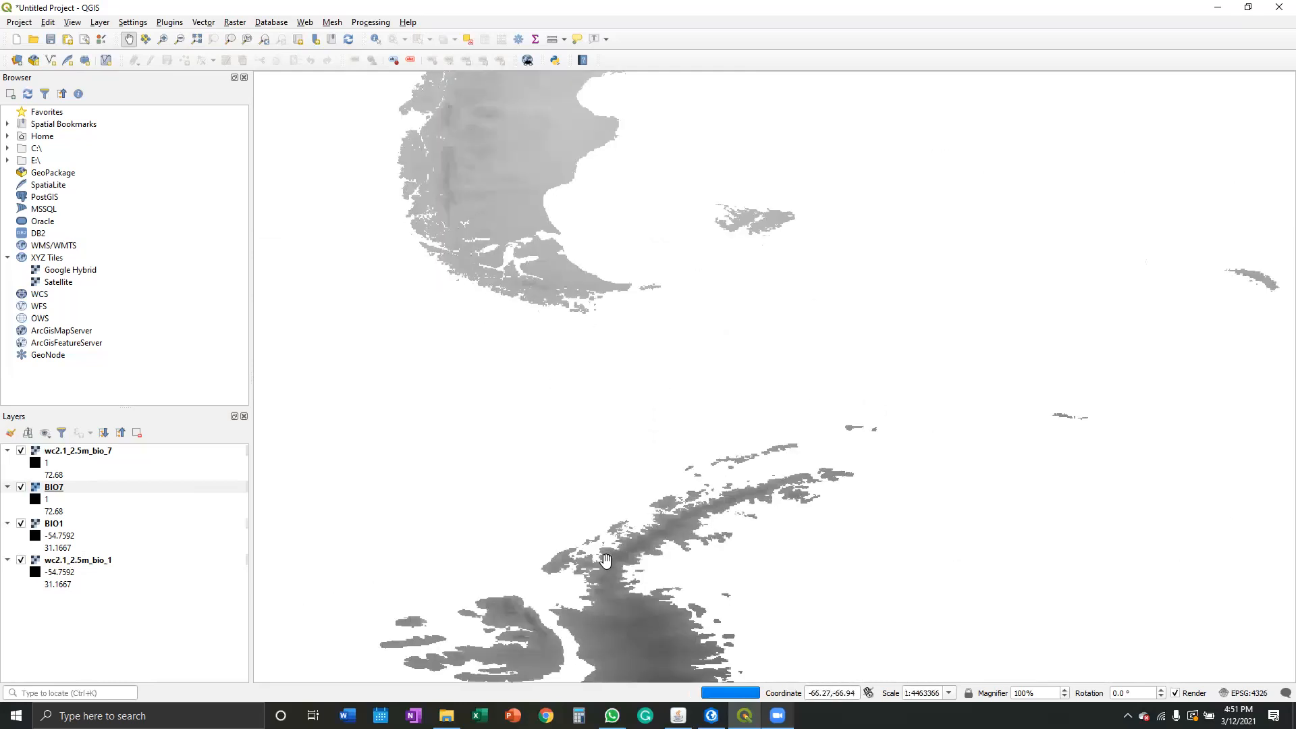
{"action": "scroll", "coordinate": [558, 492], "scroll_direction": "up", "scroll_amount": 4}
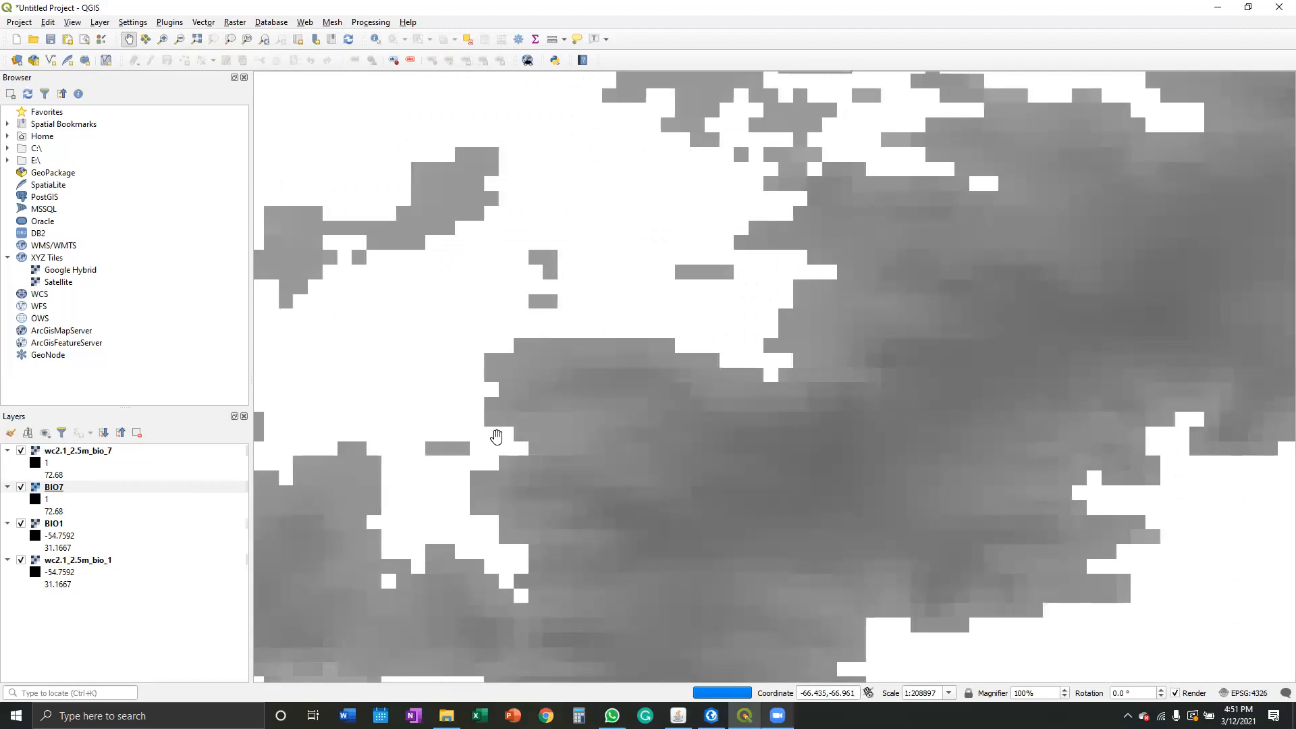
{"action": "scroll", "coordinate": [553, 393], "scroll_direction": "up", "scroll_amount": 1}
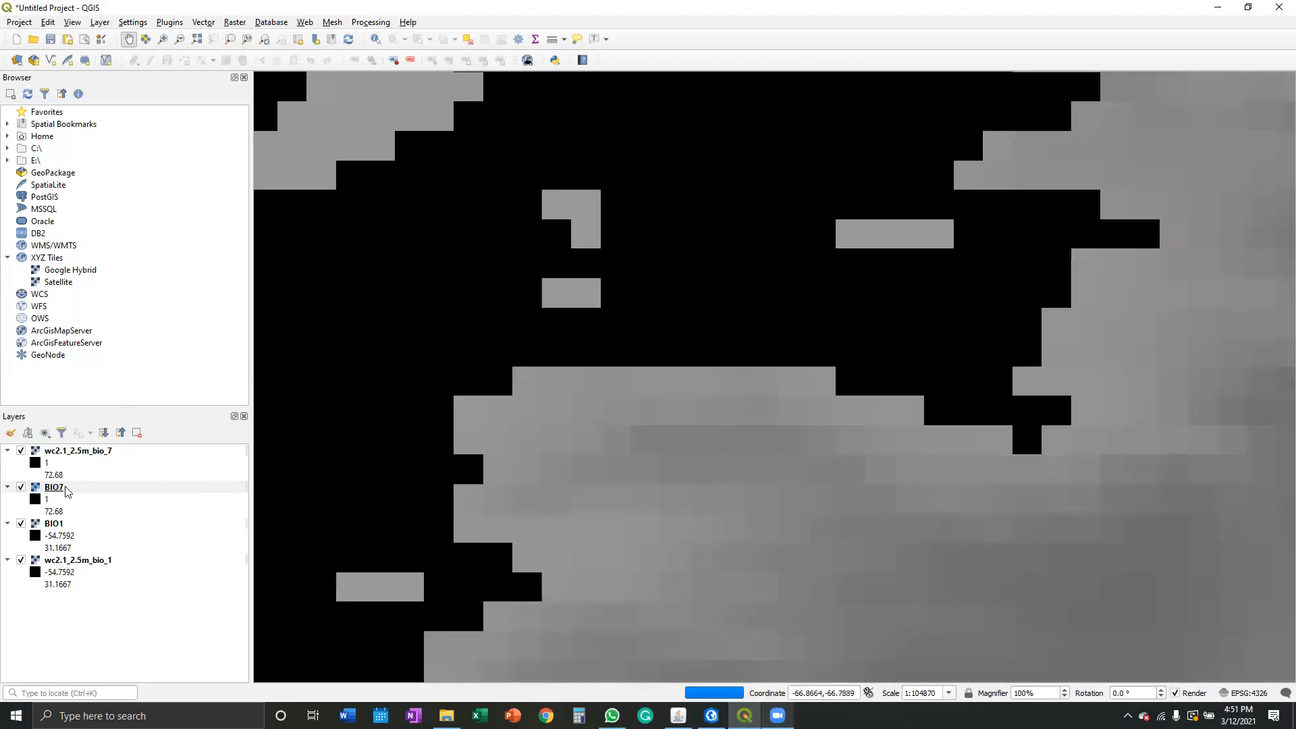
{"action": "right_click", "coordinate": [67, 487]}
{"action": "left_click", "coordinate": [121, 631]}
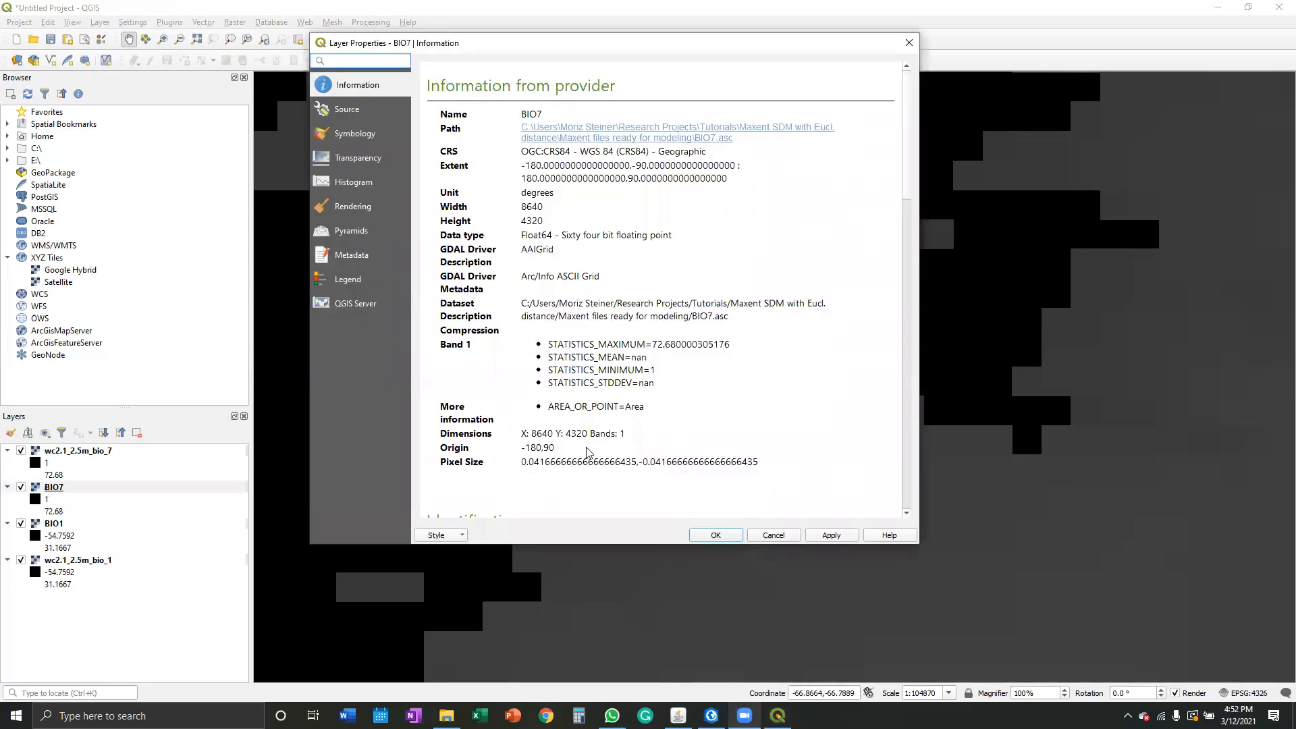
{"action": "triple_click", "coordinate": [527, 474]}
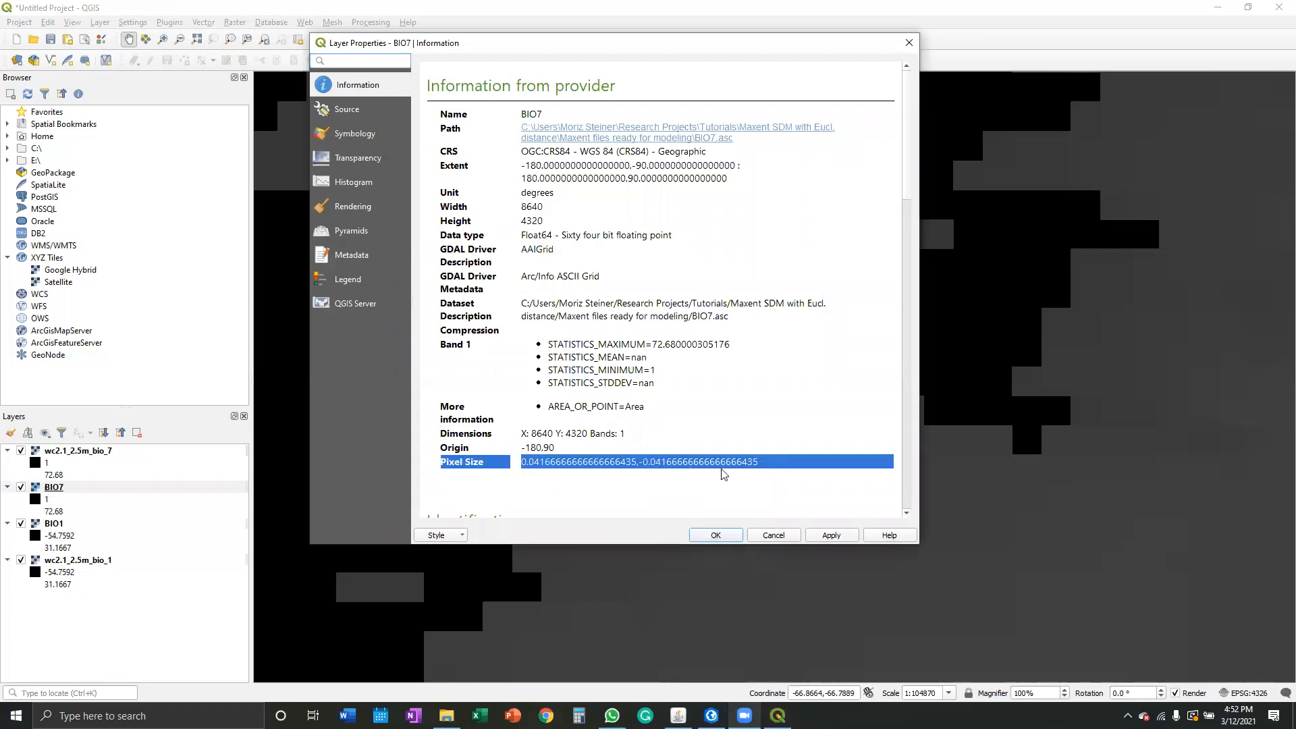
{"action": "left_click", "coordinate": [769, 473]}
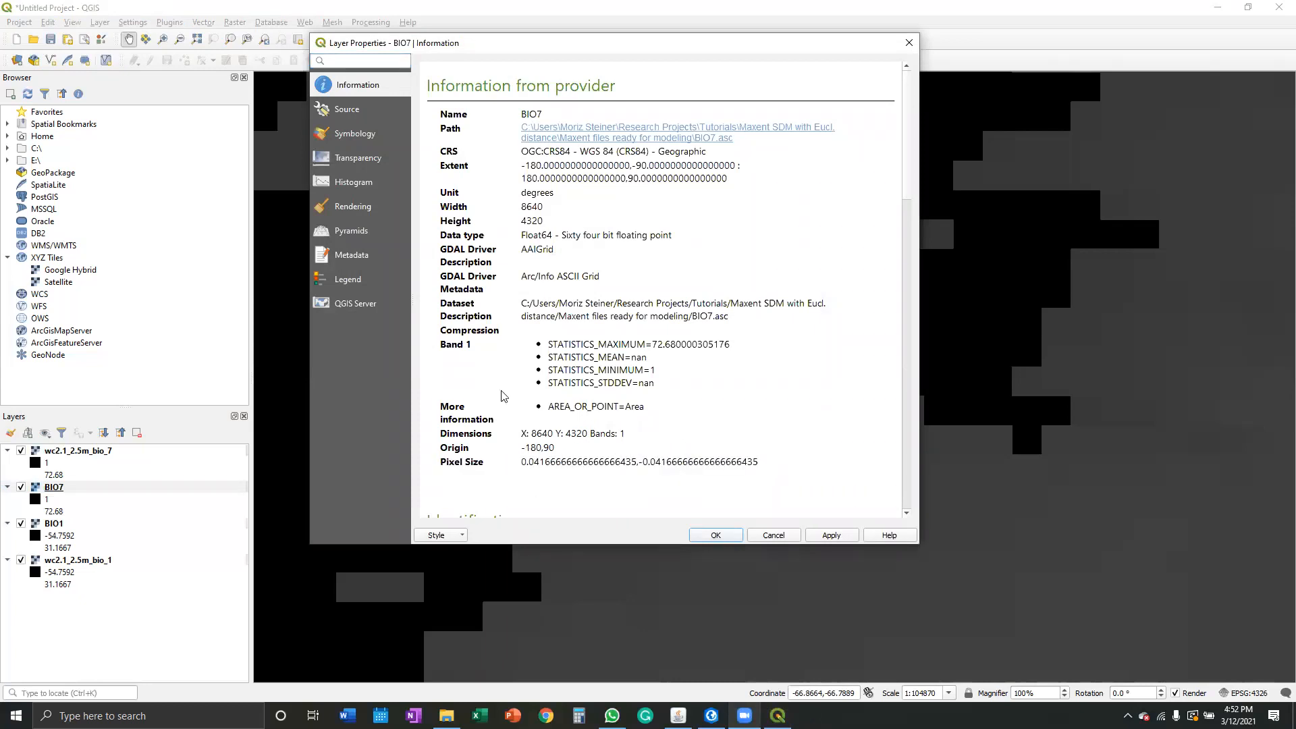
{"action": "left_click", "coordinate": [716, 535]}
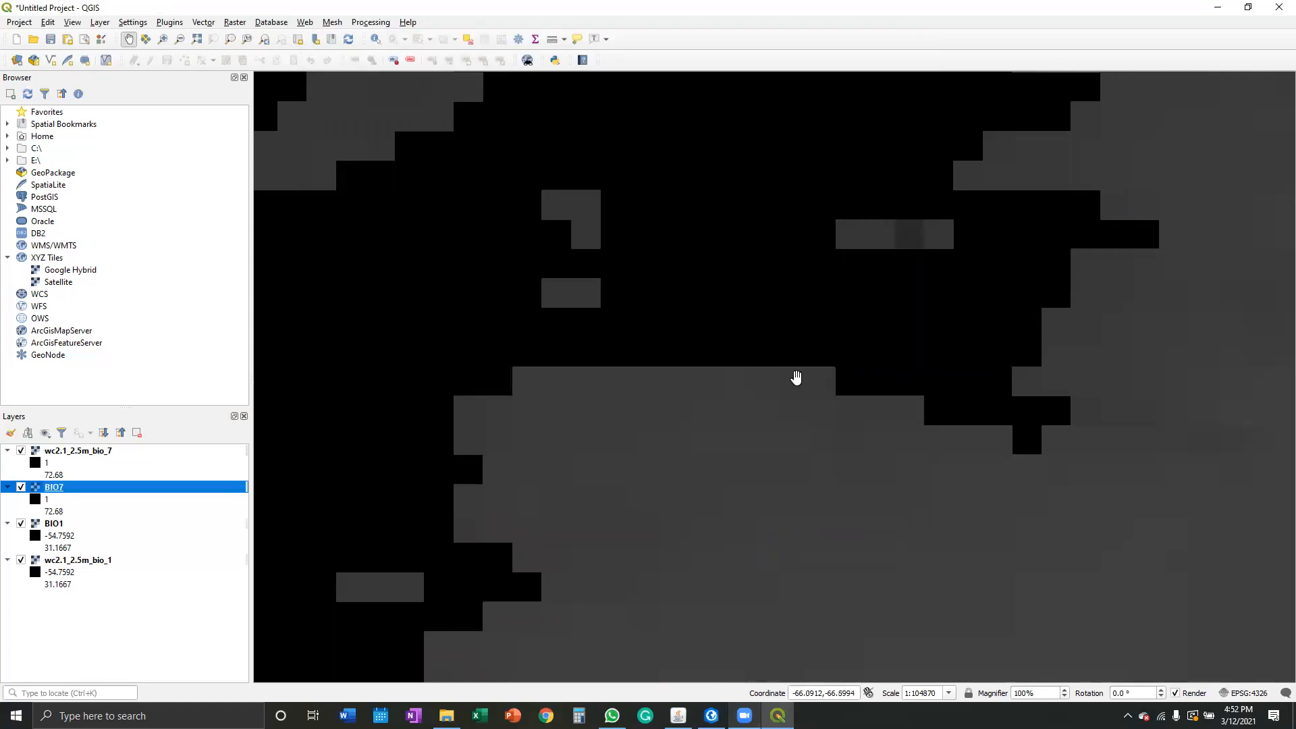
{"action": "scroll", "coordinate": [687, 322], "scroll_direction": "down", "scroll_amount": 7}
{"action": "scroll", "coordinate": [635, 389], "scroll_direction": "down", "scroll_amount": 4}
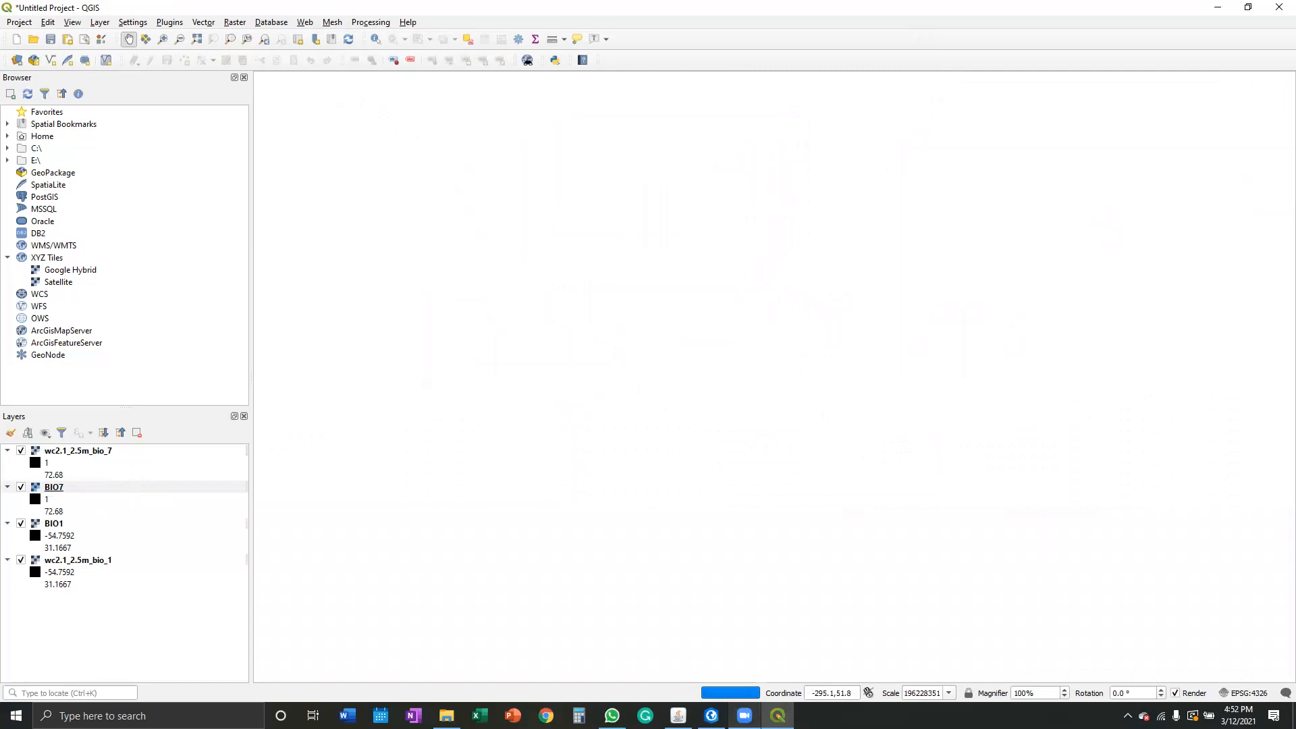
In File Explorer, copy tavg1.asc and tavg7.asc from the raw data folder into the Maxent files ready for modeling folder.
{"action": "key", "text": "alt+Tab"}
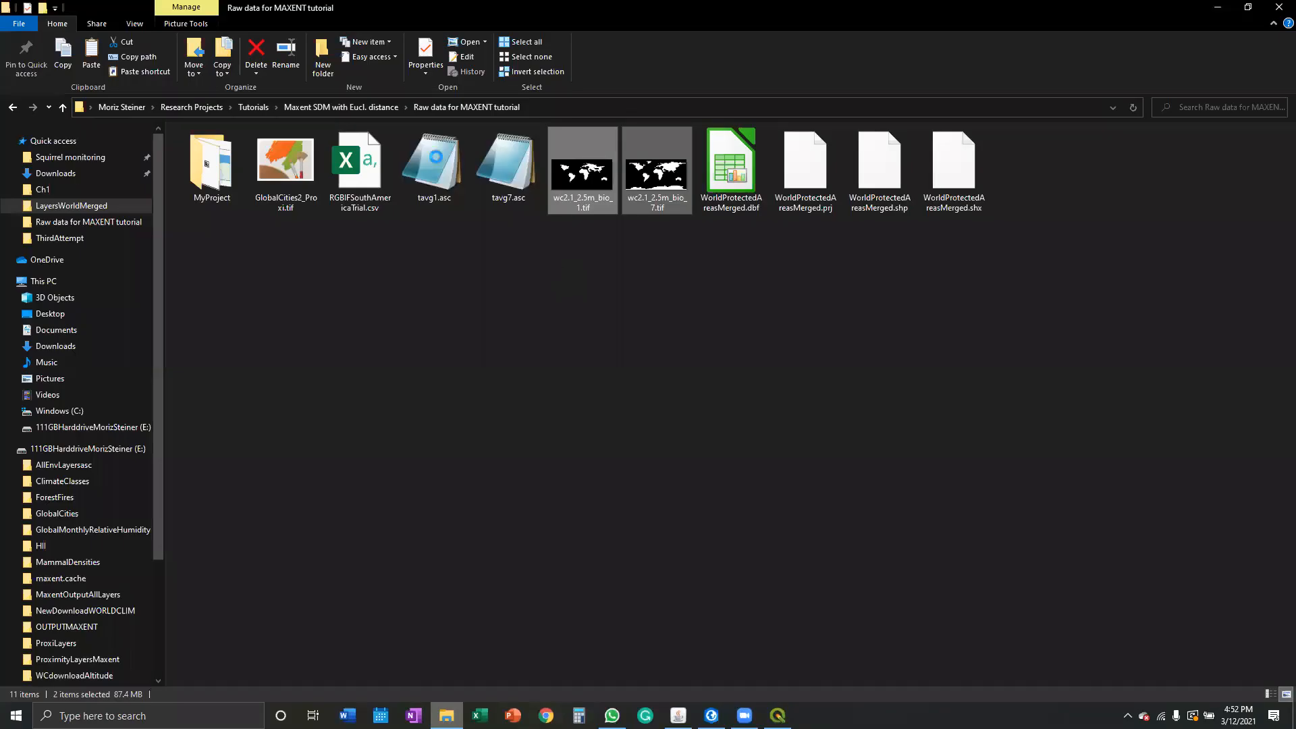
{"action": "left_click_drag", "start_coordinate": [526, 238], "coordinate": [461, 146]}
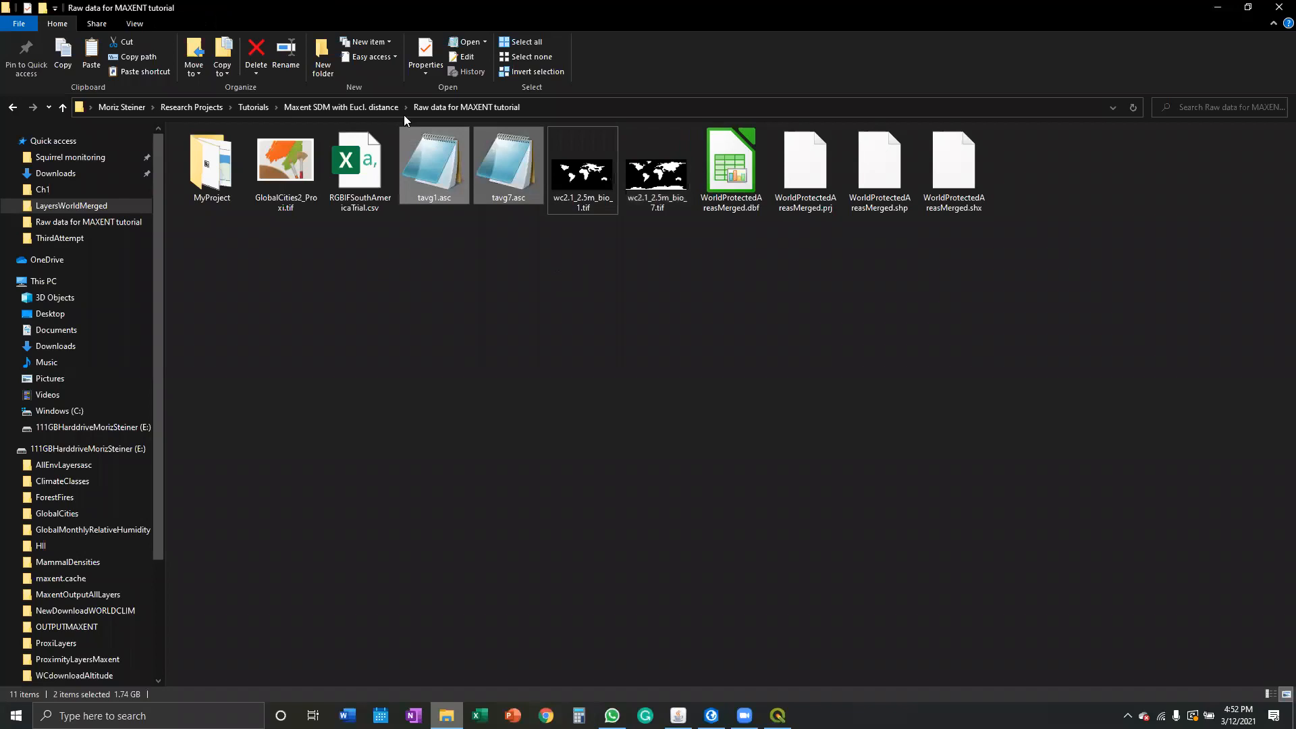
{"action": "left_click", "coordinate": [379, 106]}
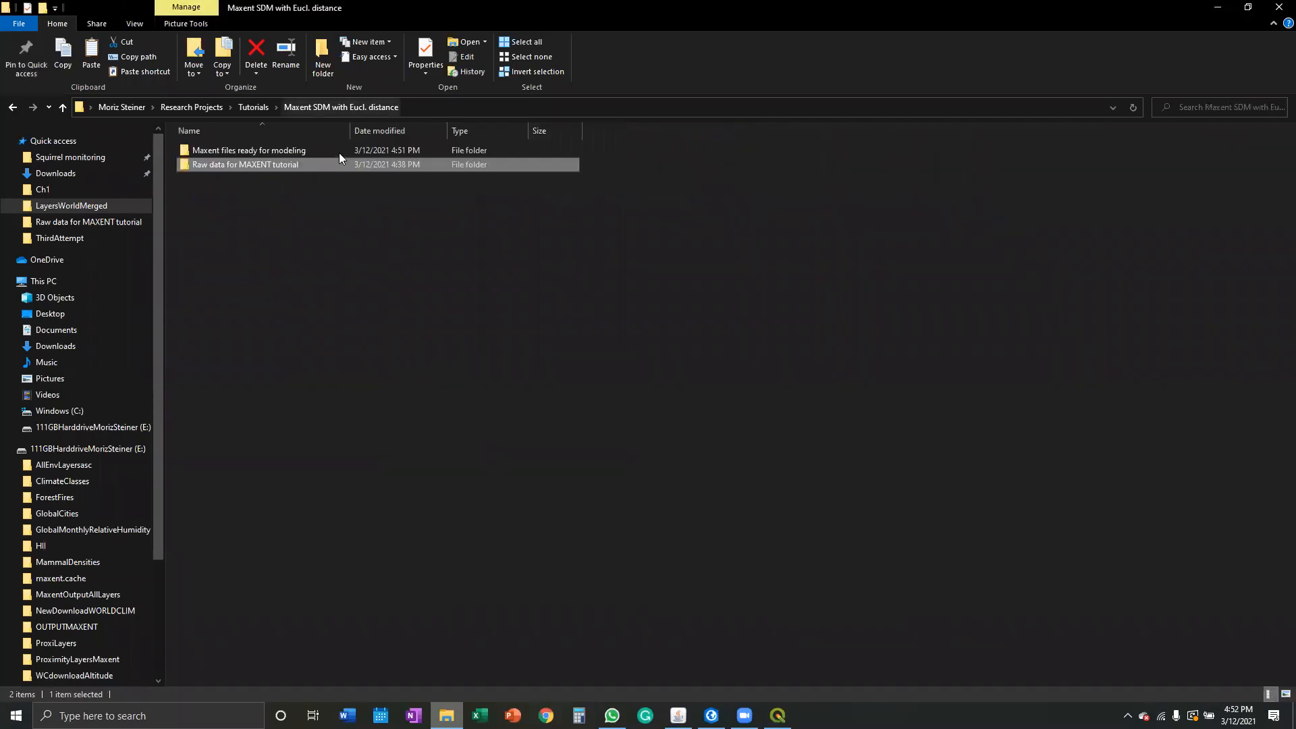
{"action": "double_click", "coordinate": [339, 153]}
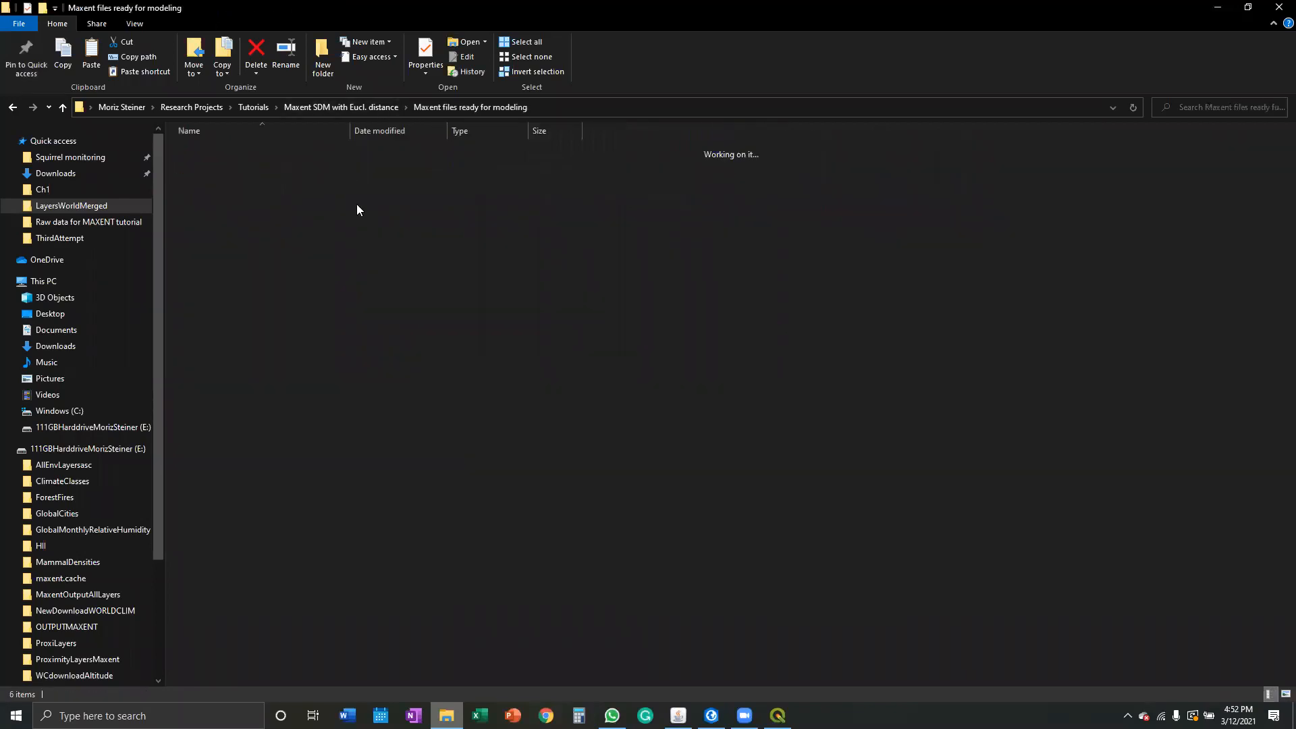
{"action": "left_click", "coordinate": [335, 270]}
{"action": "key", "text": "ctrl+v"}
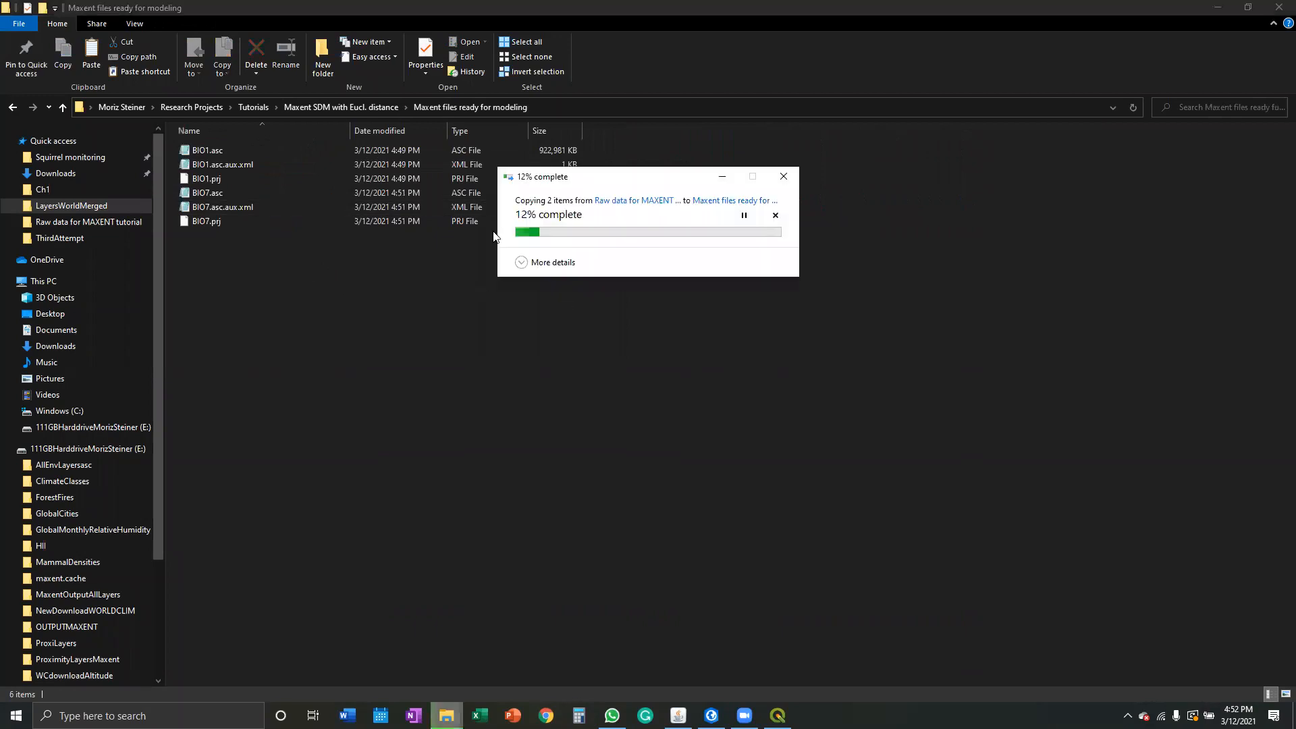
{"action": "left_click", "coordinate": [407, 289]}
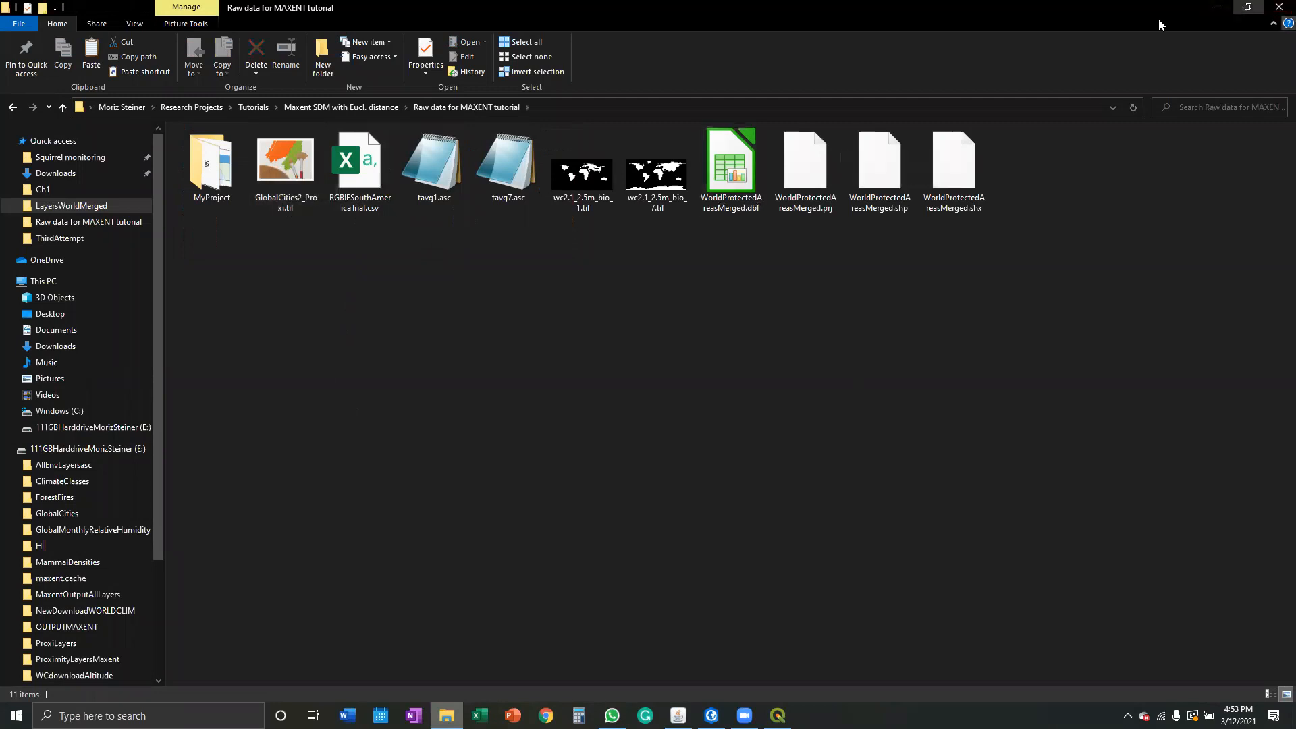
Add GlobalCities2_Proxi.tif from the raw data folder as the topmost layer in QGIS and show it alone on the map.
{"action": "left_click", "coordinate": [1246, 8]}
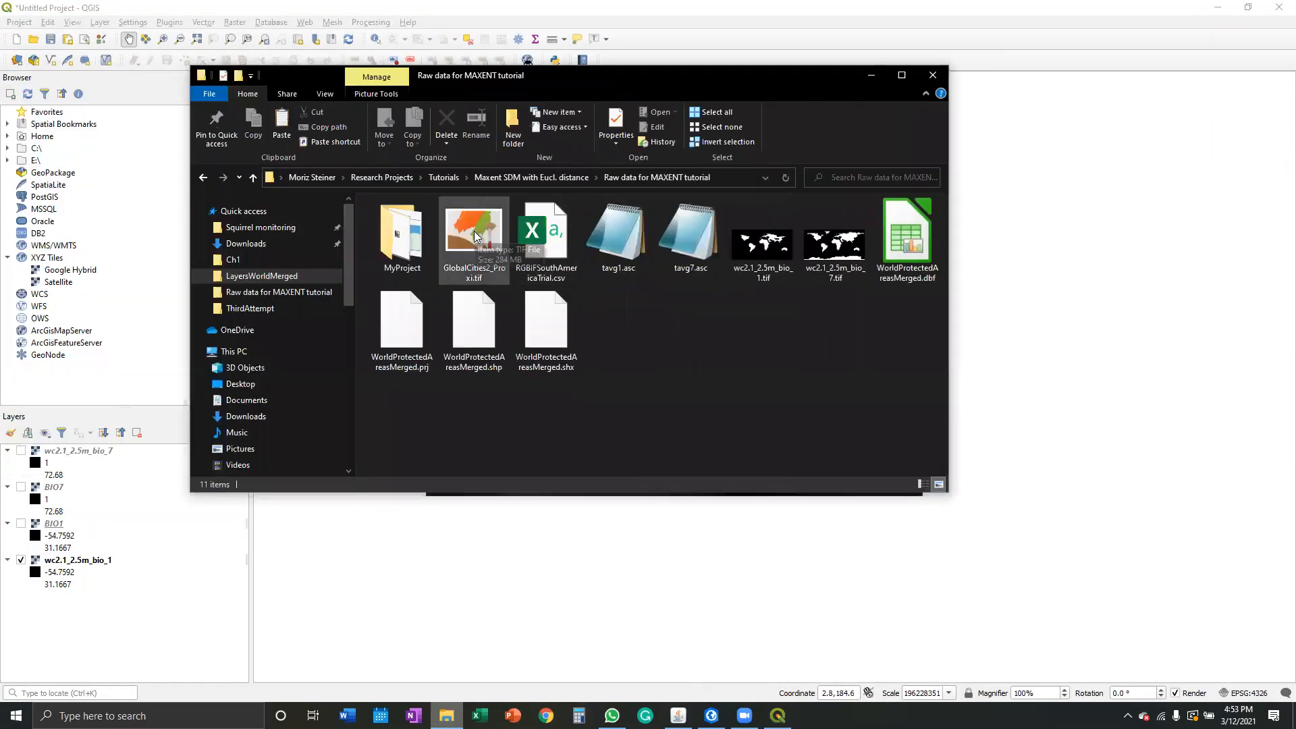
{"action": "mouse_move", "coordinate": [481, 233]}
{"action": "left_mouse_down"}
{"action": "mouse_move", "coordinate": [116, 615]}
{"action": "mouse_move", "coordinate": [64, 453]}
{"action": "left_mouse_up"}
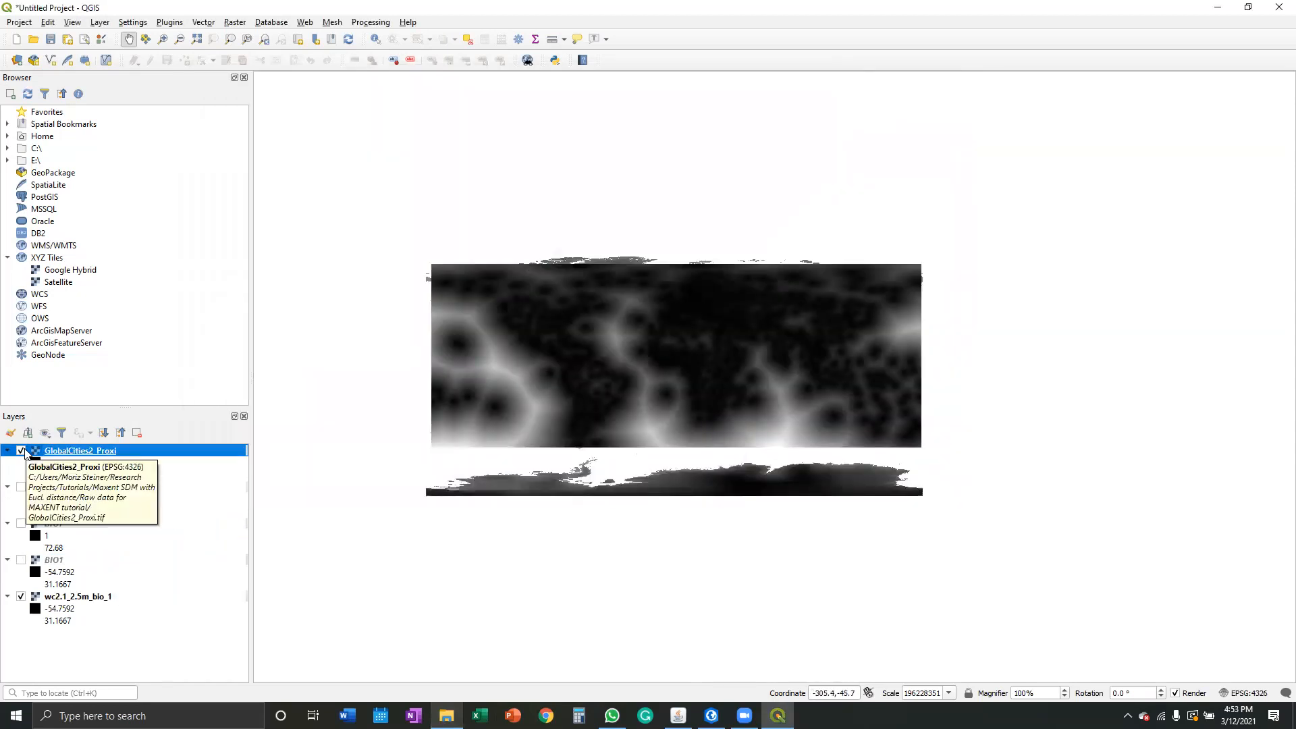
{"action": "left_click", "coordinate": [21, 596]}
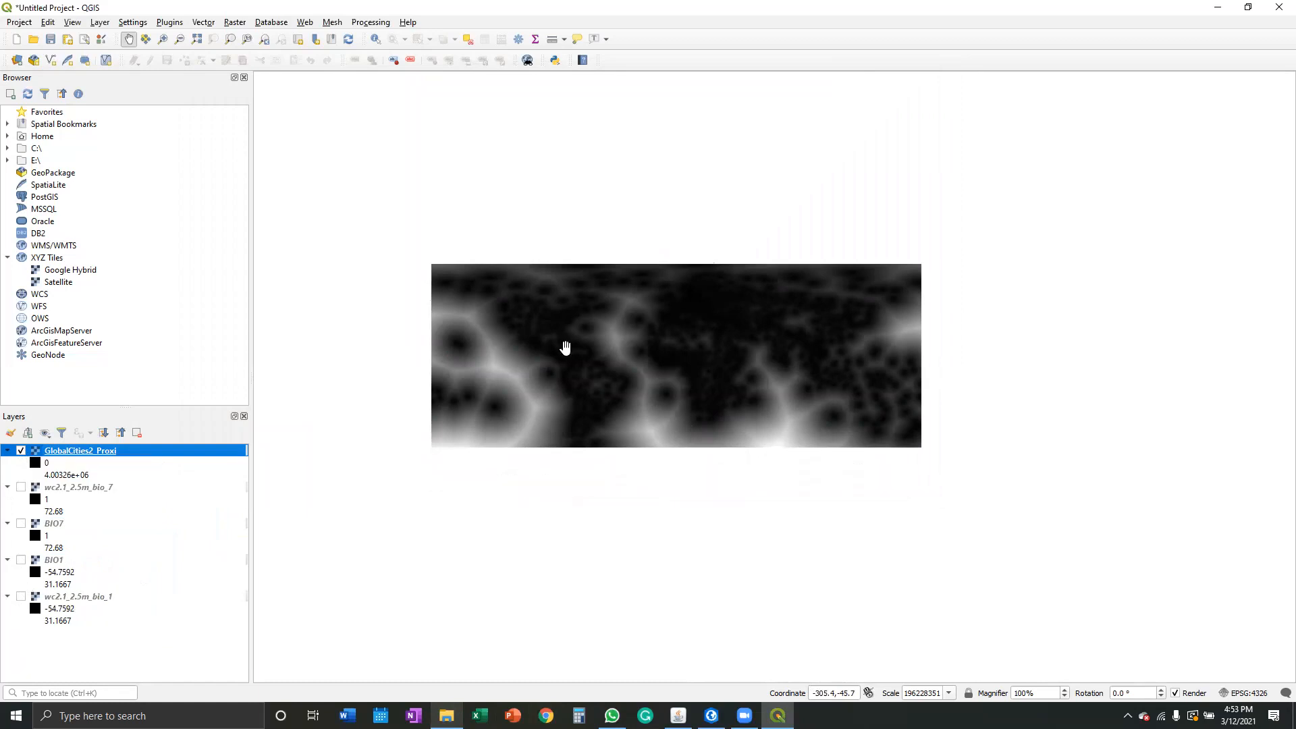
{"action": "scroll", "coordinate": [582, 326], "scroll_direction": "up", "scroll_amount": 1}
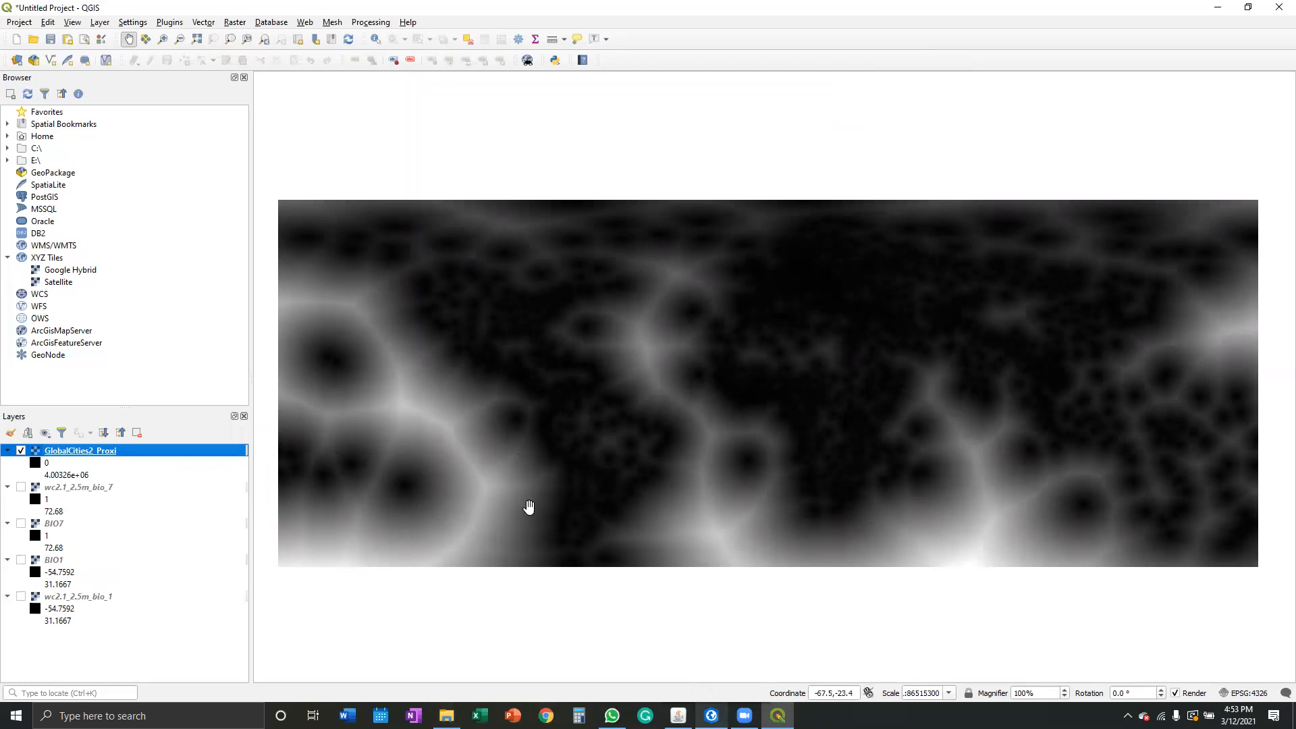
{"action": "key", "text": "alt+Tab"}
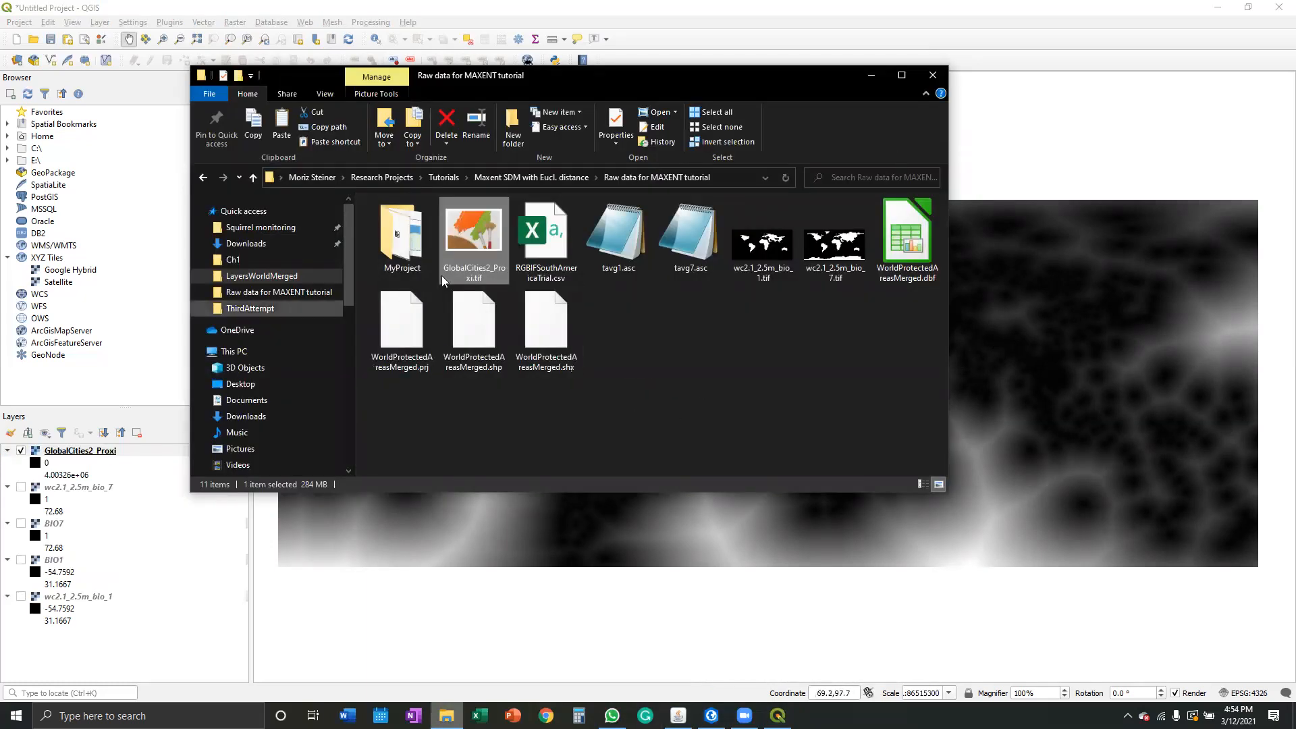
{"action": "left_click", "coordinate": [864, 79]}
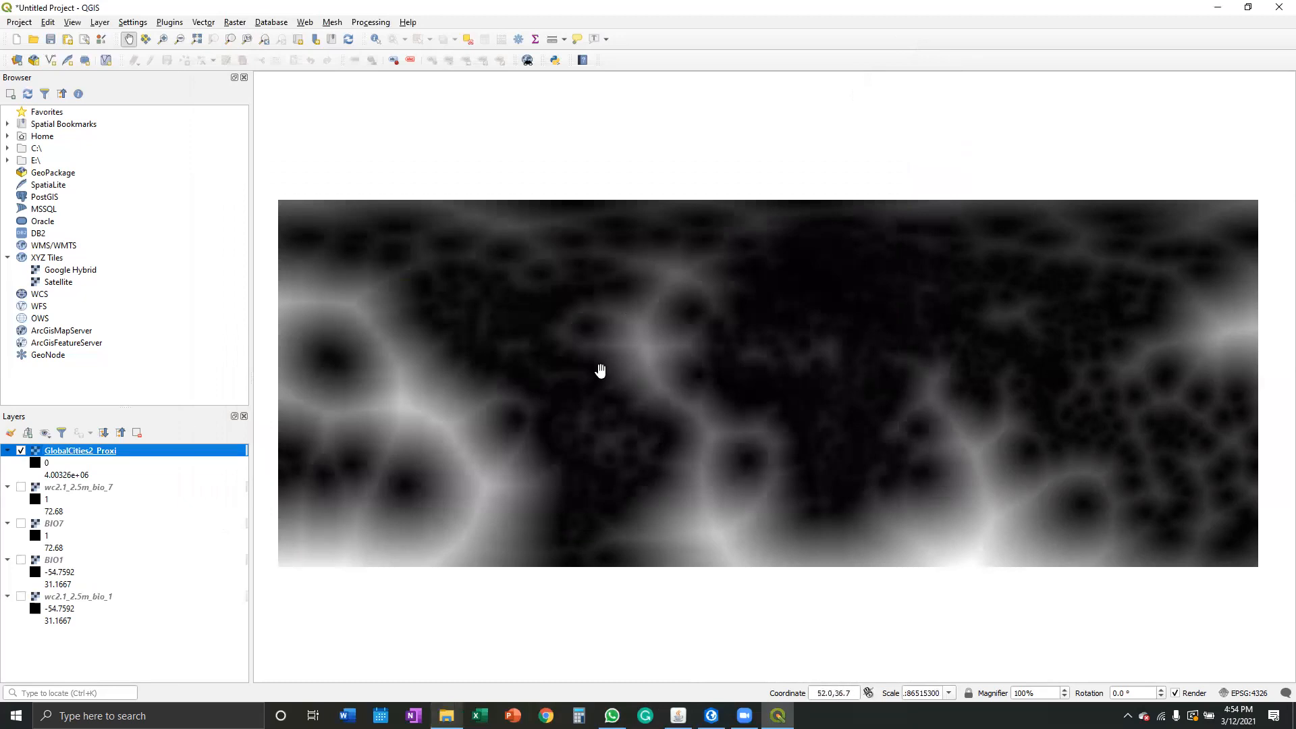
Review the band statistics, dimensions and pixel size in the GlobalCities2_Proxi layer's properties.
{"action": "right_click", "coordinate": [224, 453]}
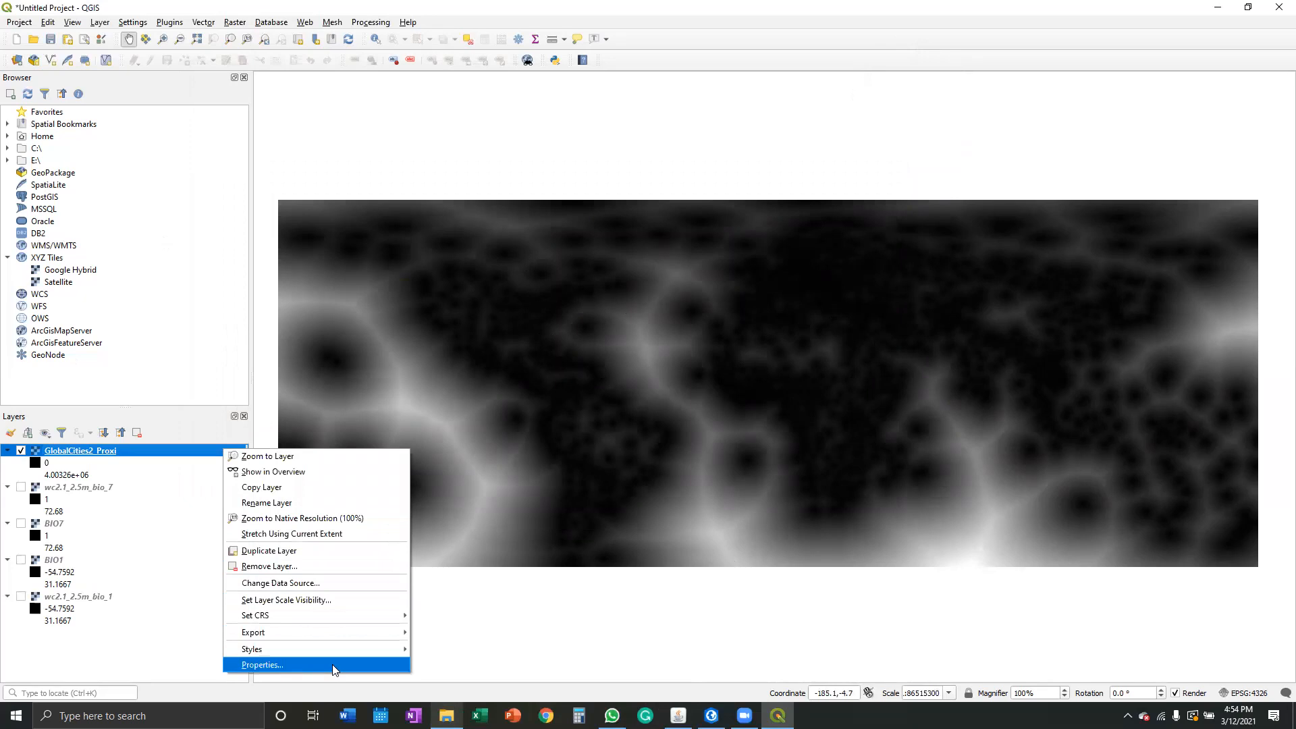
{"action": "mouse_move", "coordinate": [319, 653]}
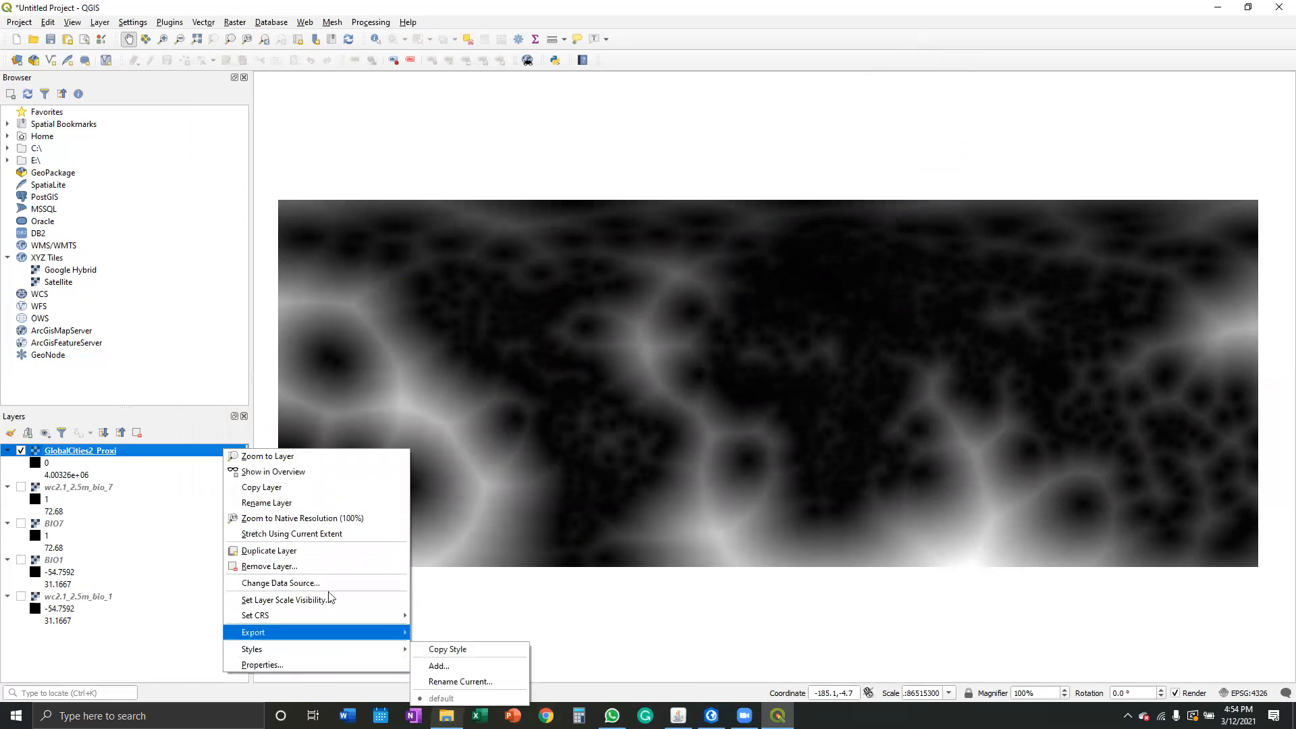
{"action": "left_click", "coordinate": [301, 665]}
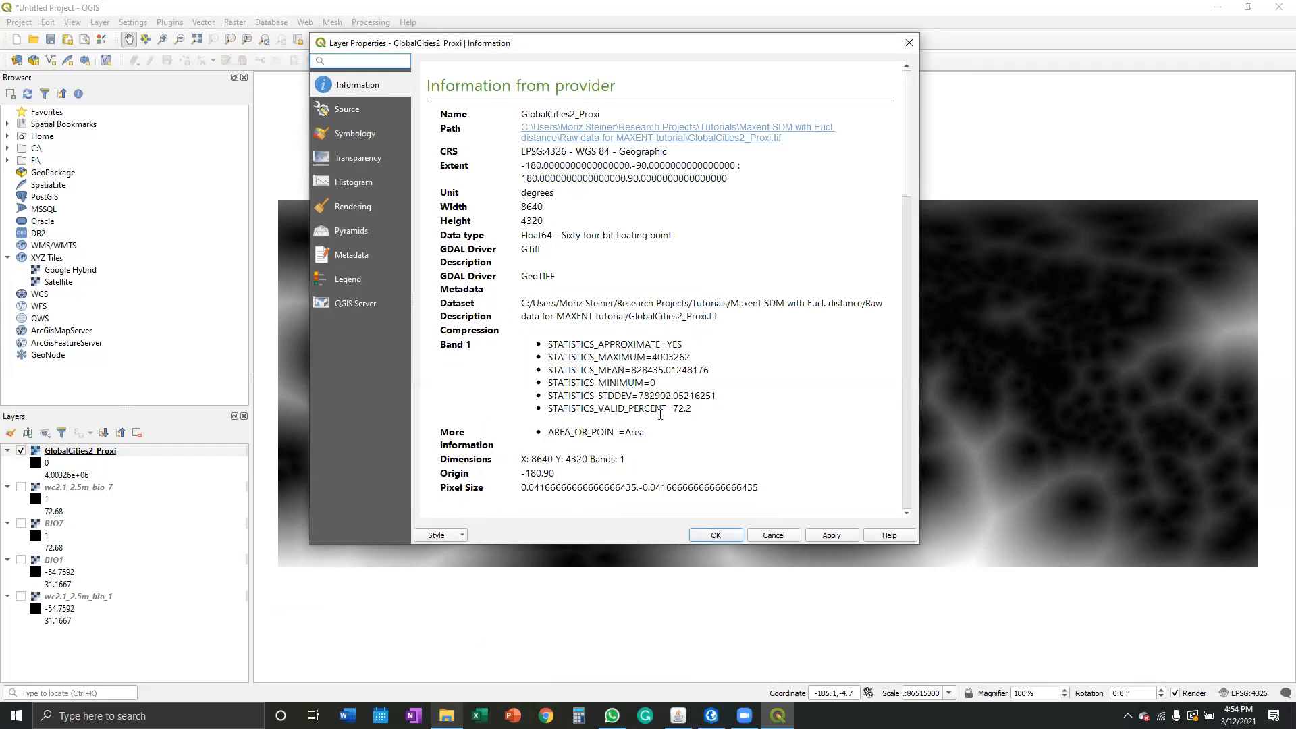
{"action": "left_click_drag", "start_coordinate": [559, 407], "coordinate": [710, 410]}
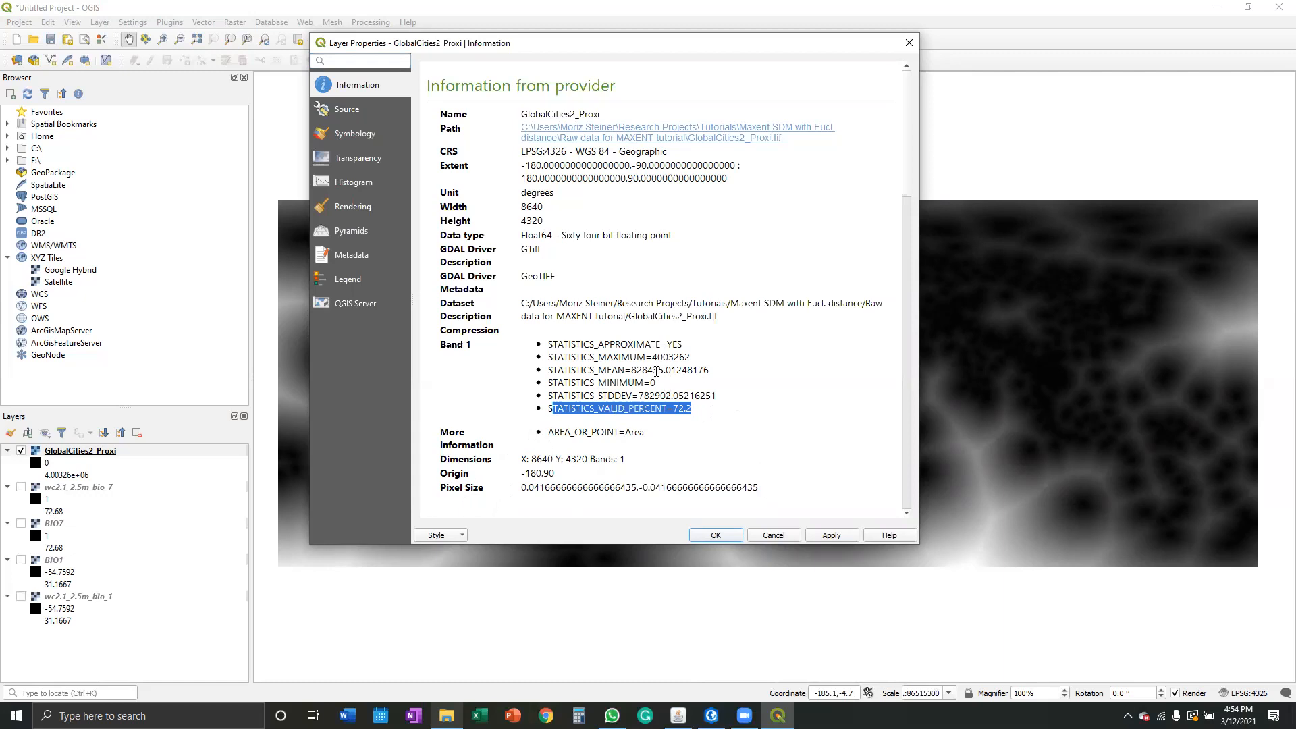
{"action": "left_click", "coordinate": [764, 536]}
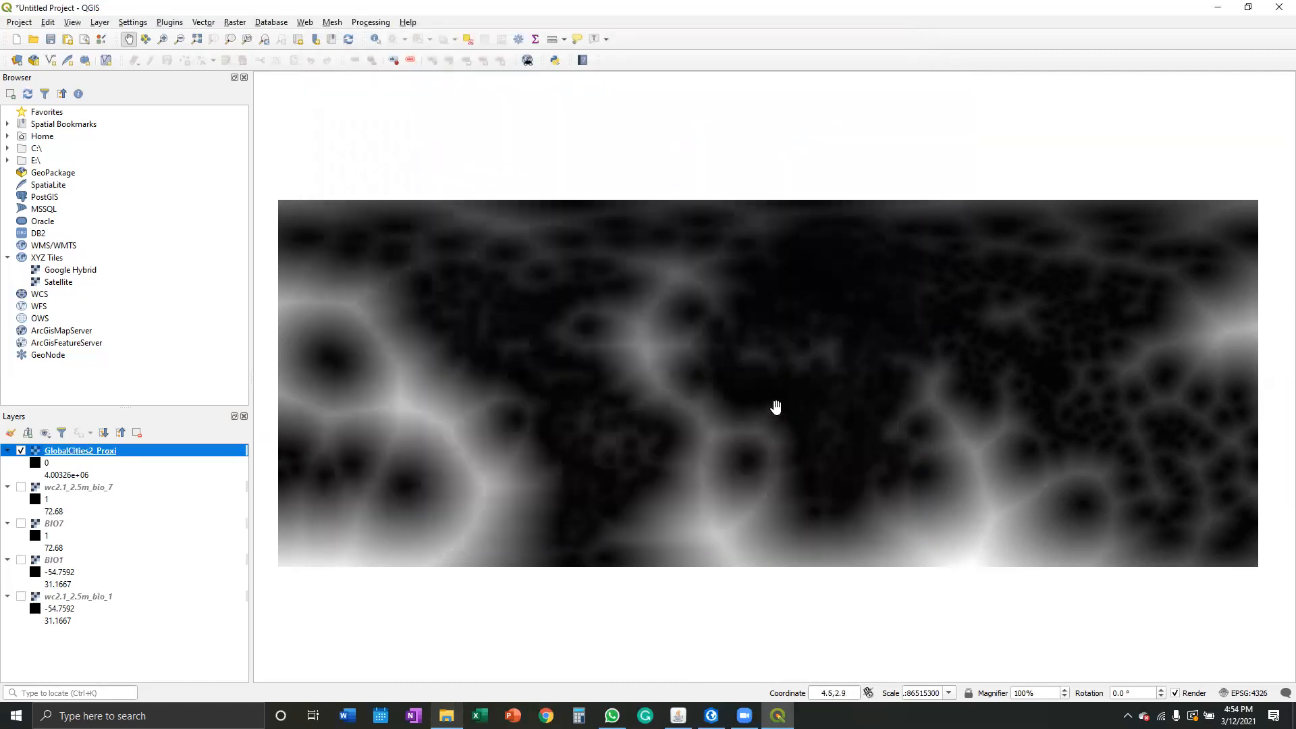
Switch the wc2.1_2.5m_bio_7 layer's visibility on and off to compare its coverage with GlobalCities2_Proxi, leaving it shown.
{"action": "left_click", "coordinate": [21, 487]}
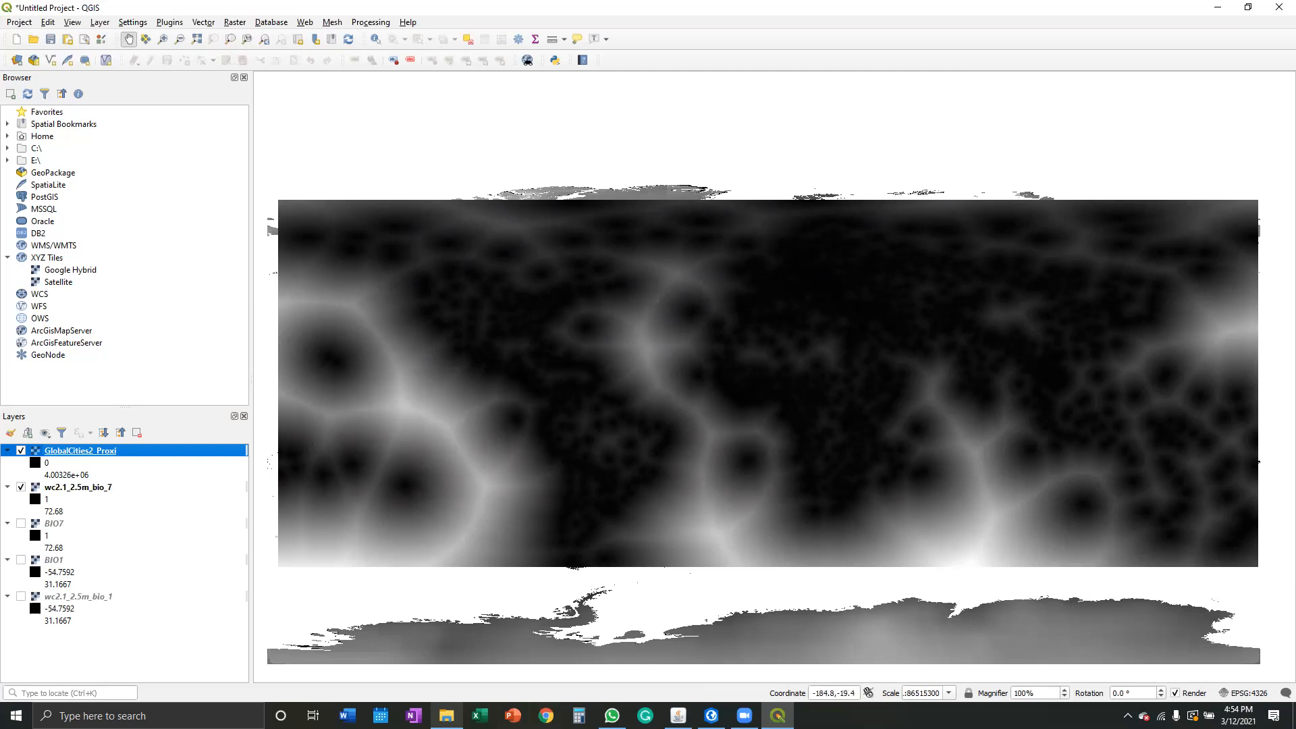
{"action": "left_click", "coordinate": [21, 487]}
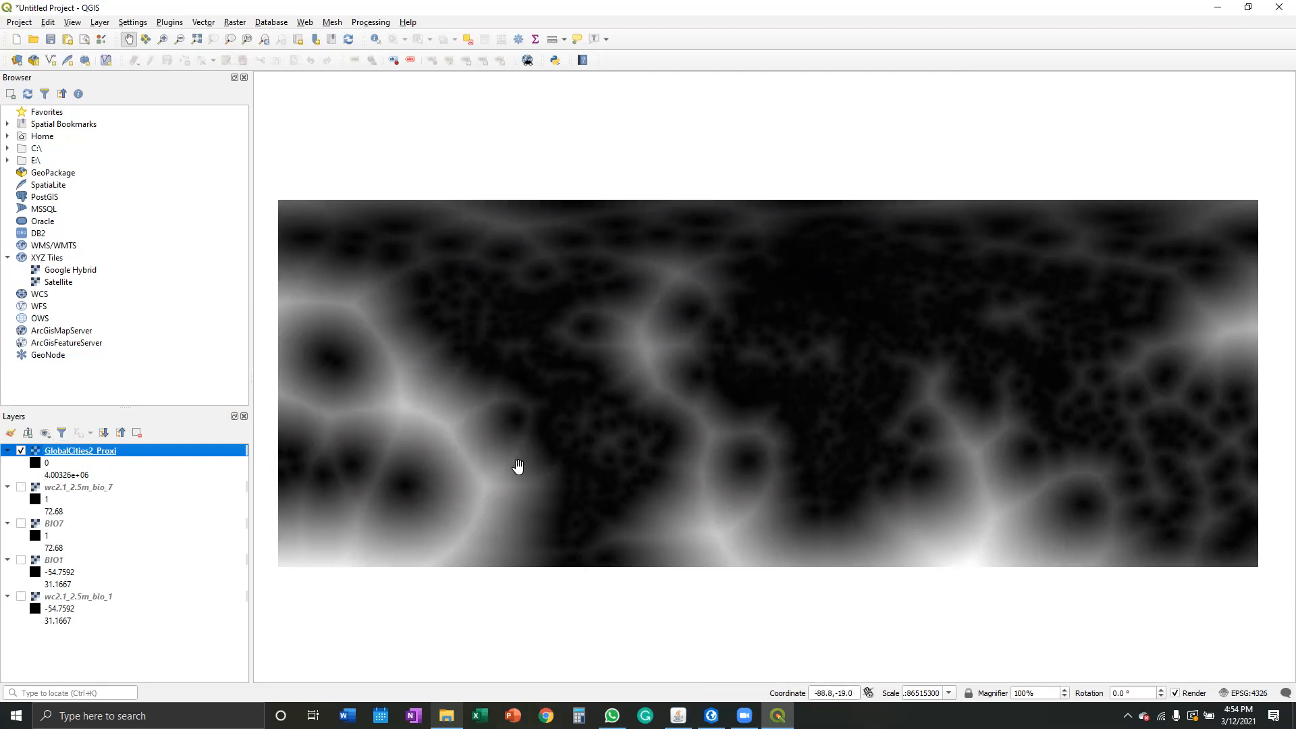
{"action": "left_click", "coordinate": [21, 487]}
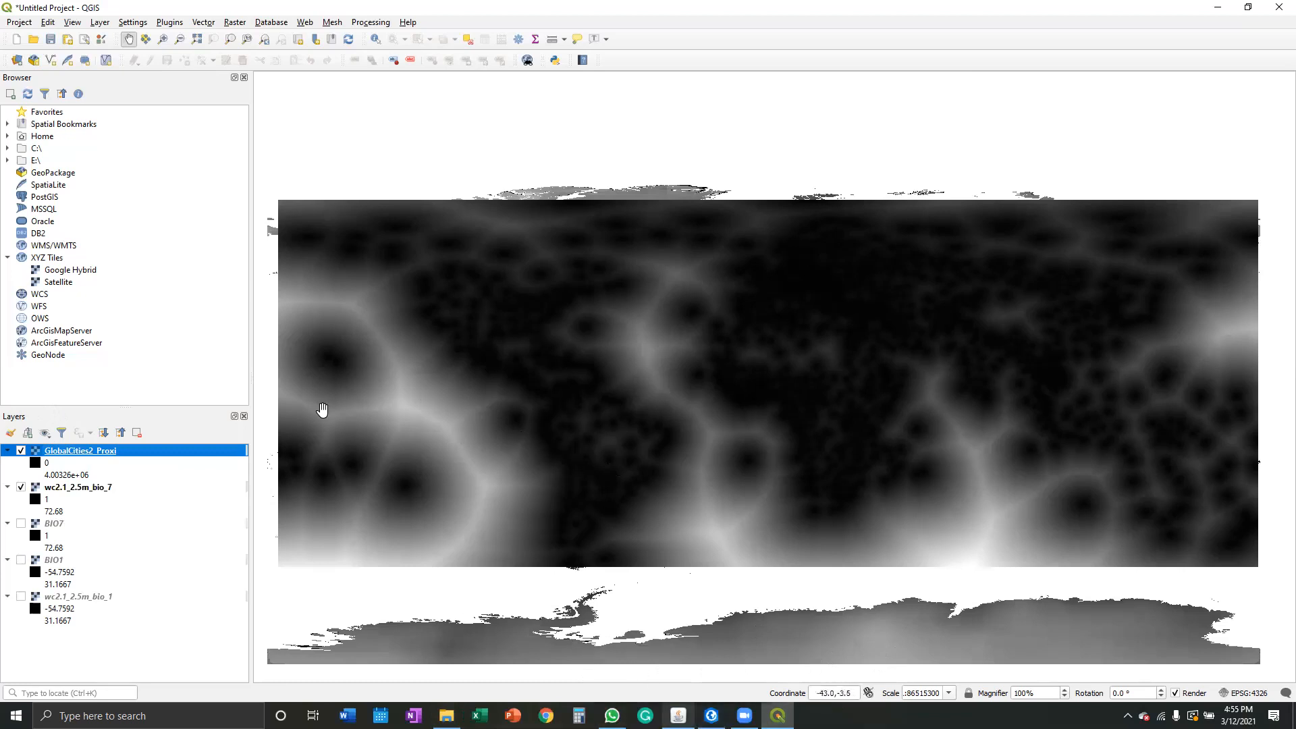
Recheck the extent and raster dimensions in the properties of the GlobalCities2_Proxi layer.
{"action": "right_click", "coordinate": [55, 456]}
{"action": "left_click", "coordinate": [108, 668]}
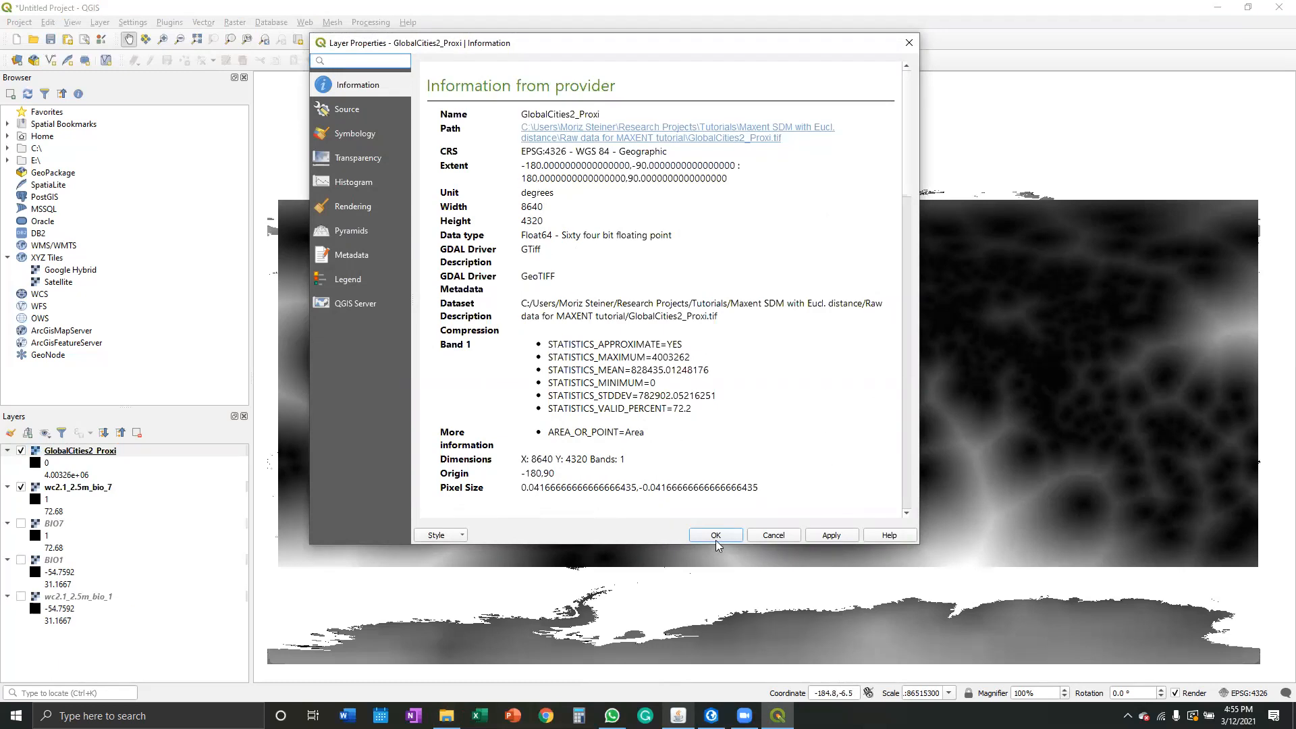
{"action": "left_click", "coordinate": [772, 537]}
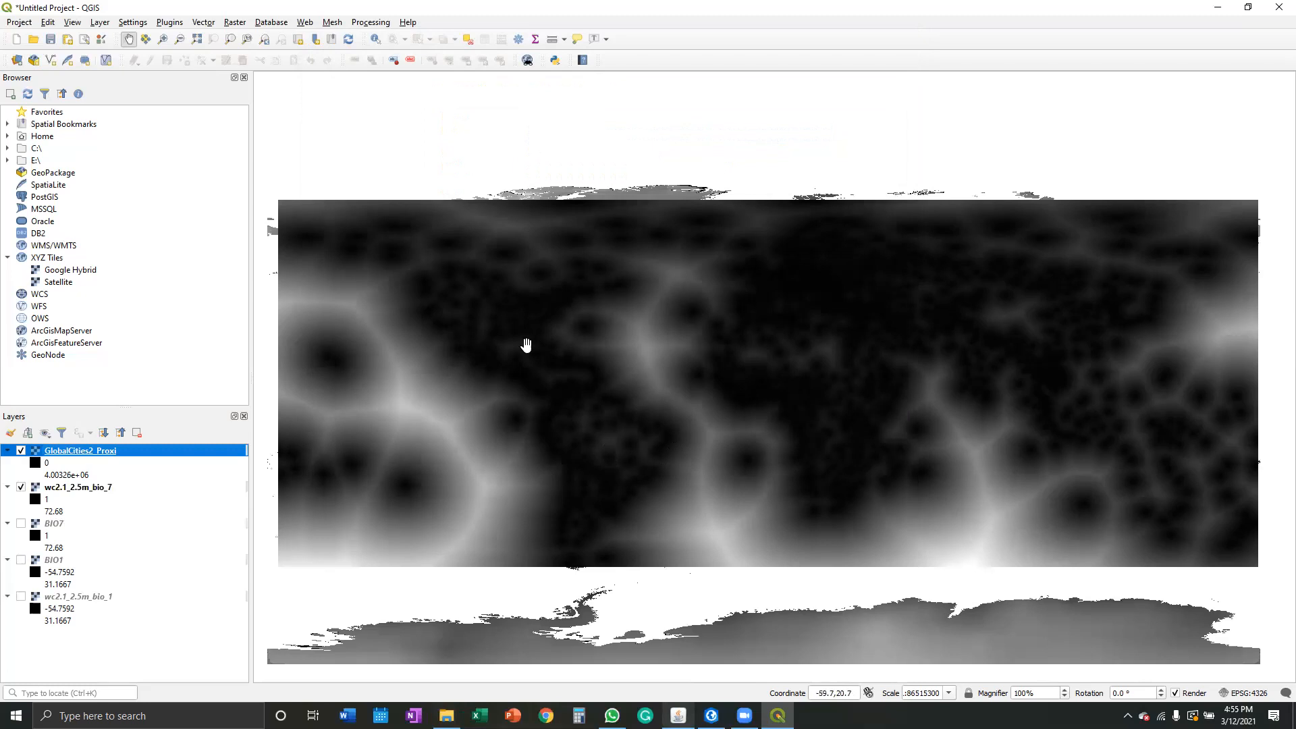
Open the Translate (Convert Format) tool with GlobalCities2_Proxi as the input layer.
{"action": "right_click", "coordinate": [86, 458]}
{"action": "mouse_move", "coordinate": [143, 641]}
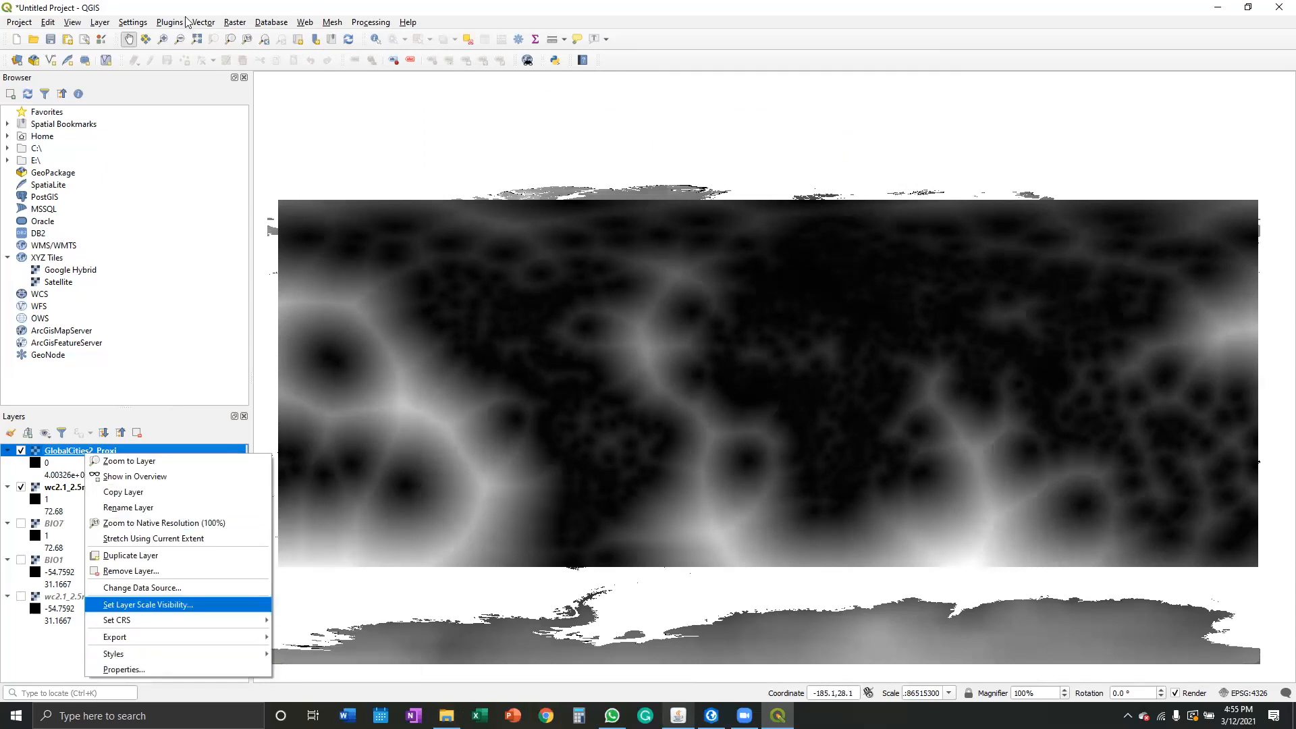
{"action": "left_click", "coordinate": [238, 23]}
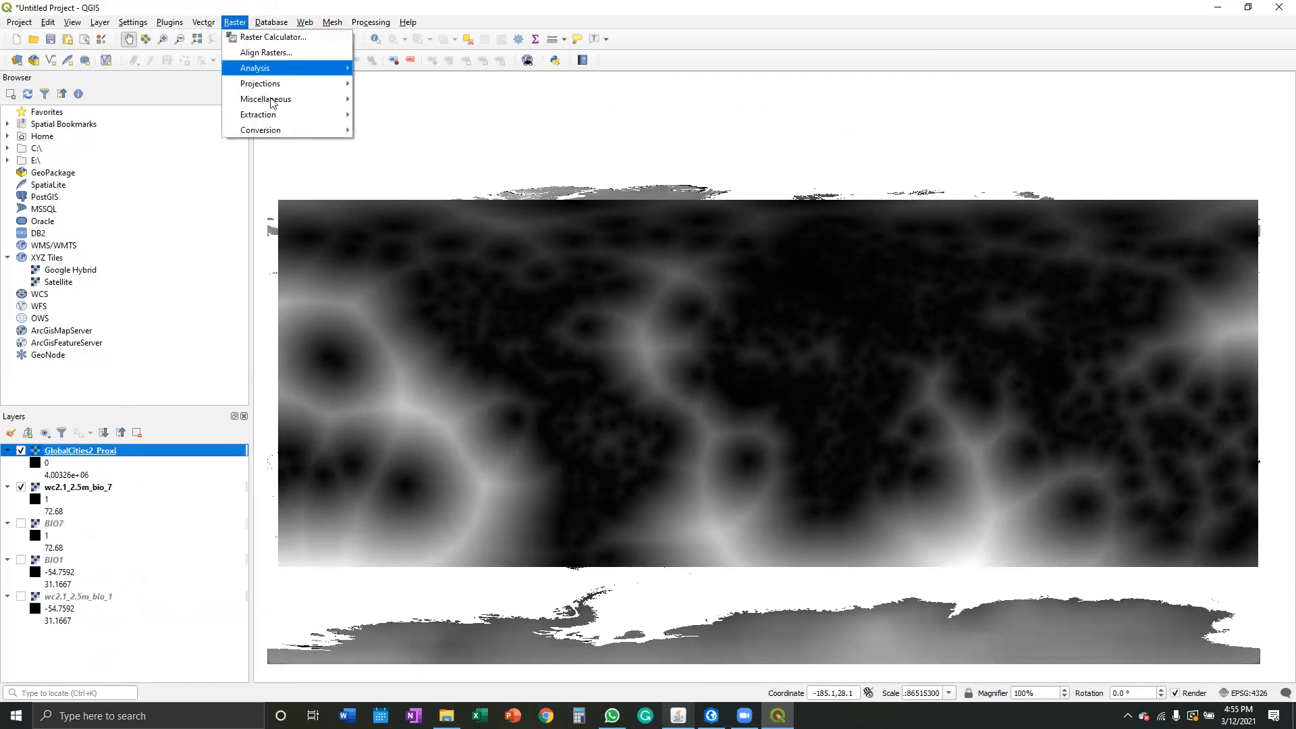
{"action": "mouse_move", "coordinate": [280, 131]}
{"action": "left_click", "coordinate": [394, 193]}
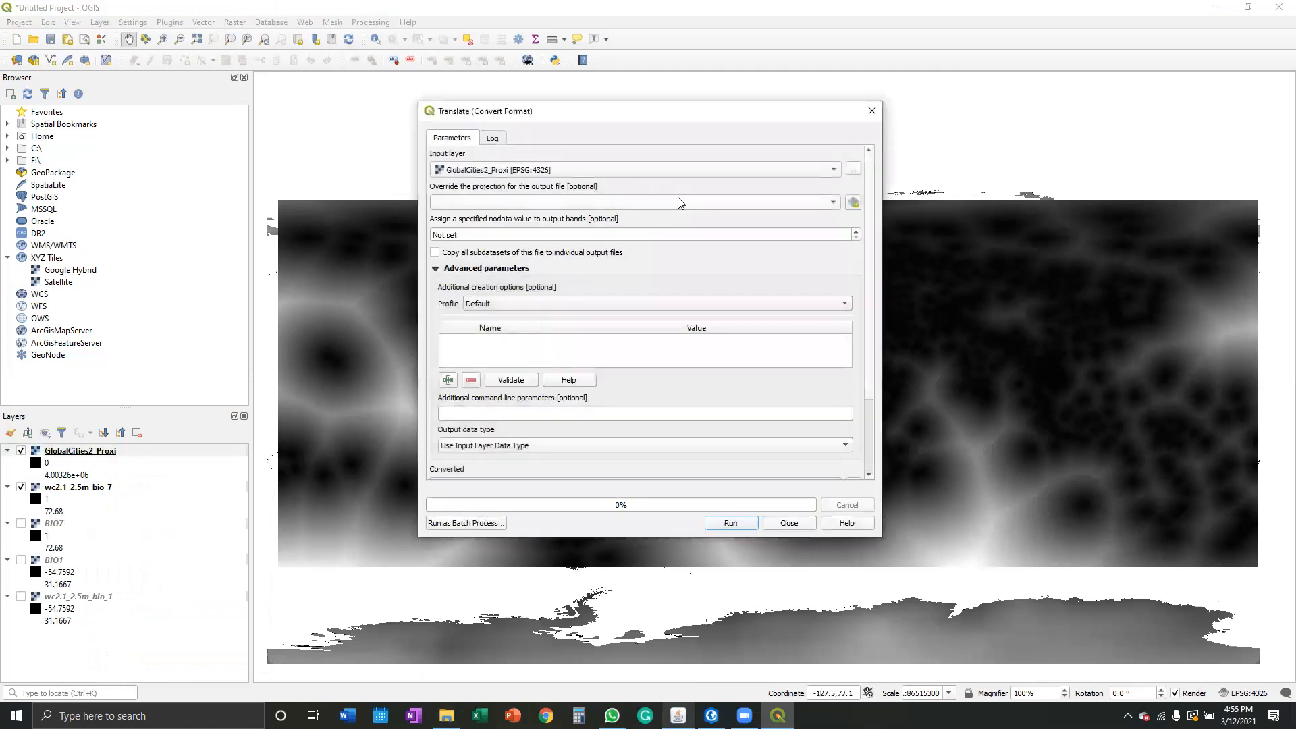
{"action": "scroll", "coordinate": [844, 458], "scroll_direction": "down", "scroll_amount": 3}
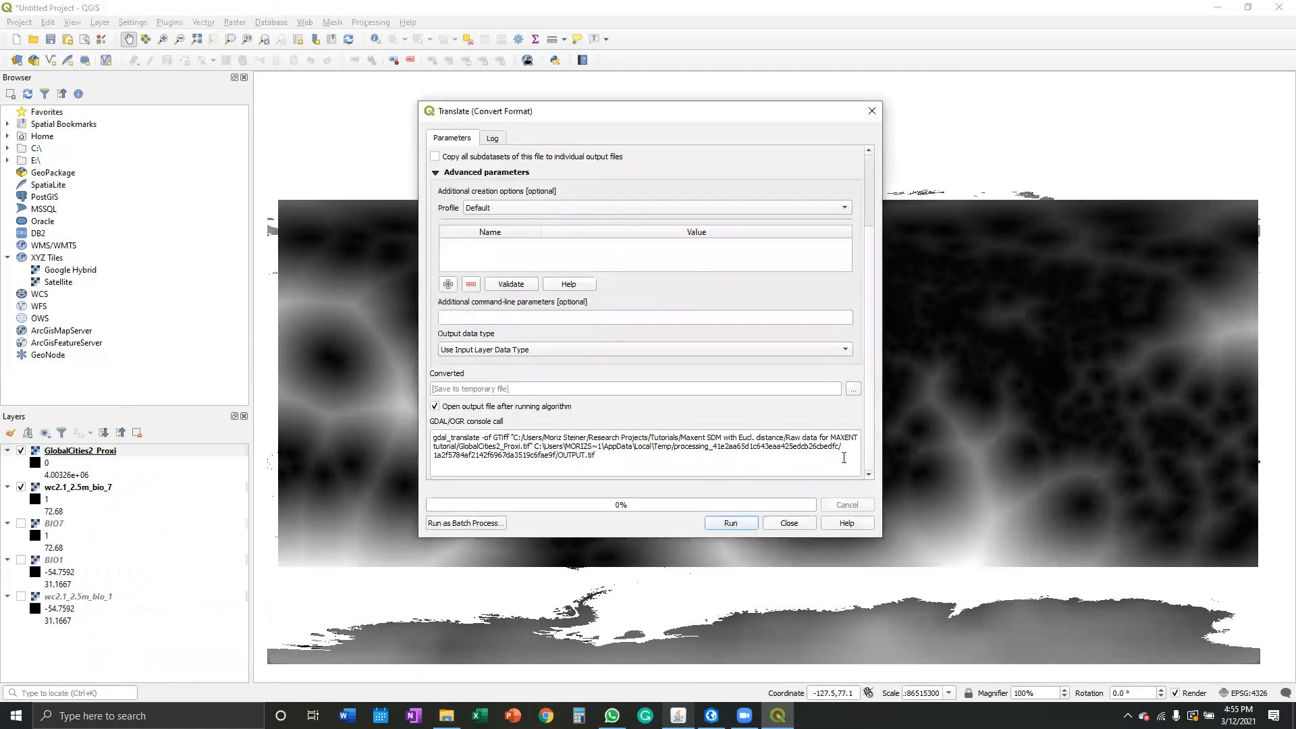
Set the converted output to an ASC file named GlobalCitiesEucD.asc in the Maxent files ready for modeling folder.
{"action": "left_click", "coordinate": [853, 389]}
{"action": "left_click", "coordinate": [868, 420]}
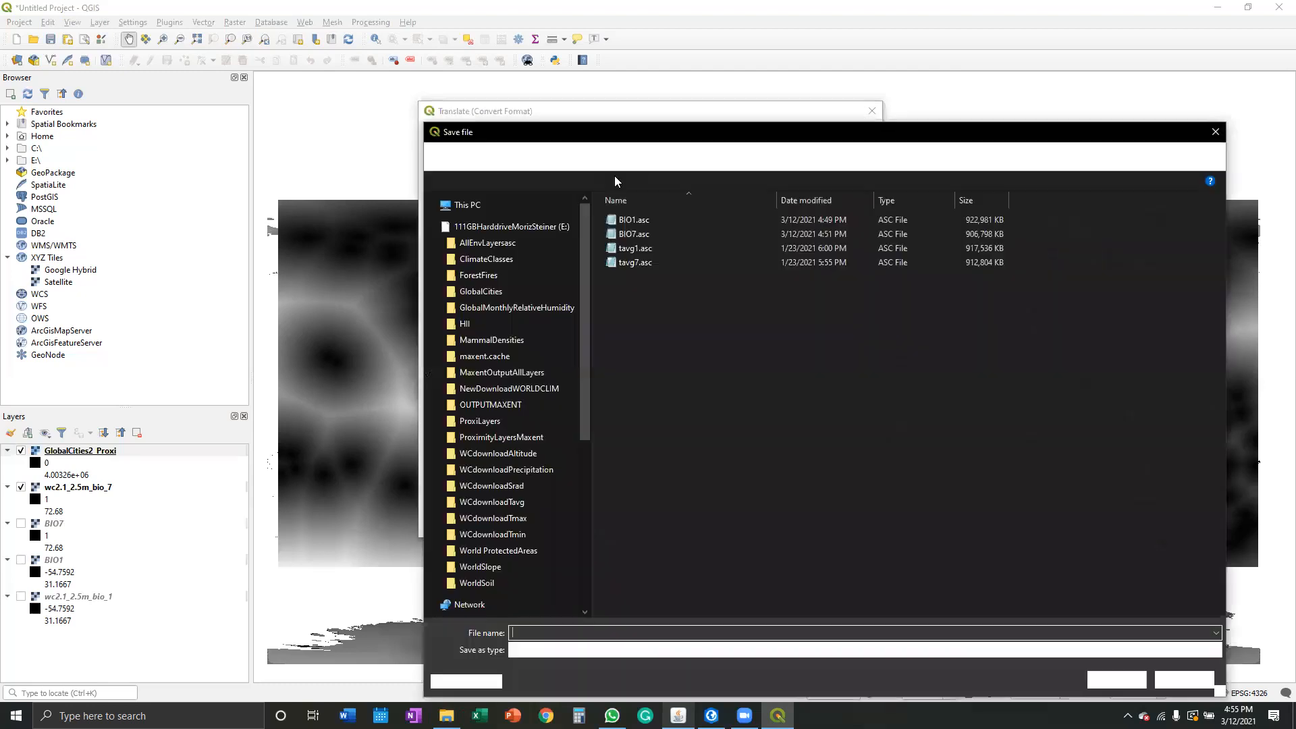
{"action": "left_click", "coordinate": [672, 250]}
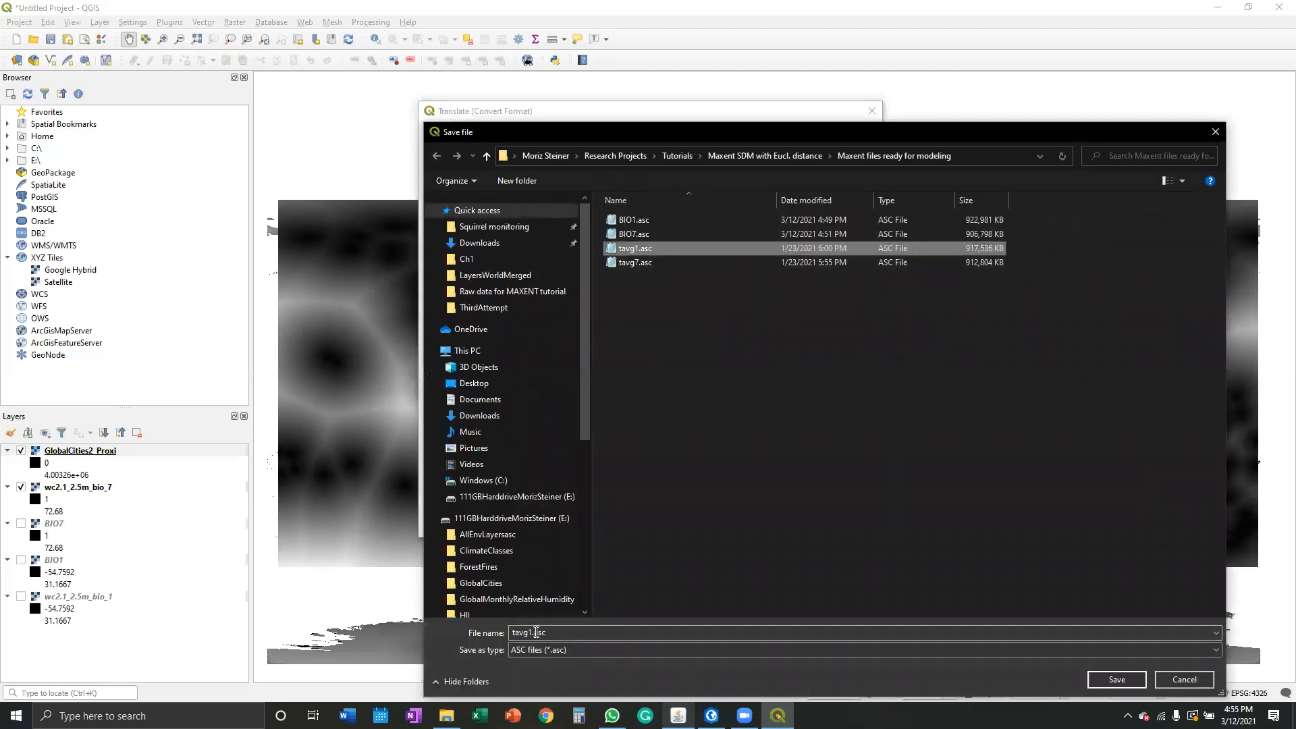
{"action": "double_click", "coordinate": [533, 632]}
{"action": "left_click", "coordinate": [533, 632]}
{"action": "key", "text": "BackSpace"}
{"action": "key", "text": "BackSpace"}
{"action": "key", "text": "BackSpace"}
{"action": "key", "text": "BackSpace"}
{"action": "key", "text": "BackSpace"}
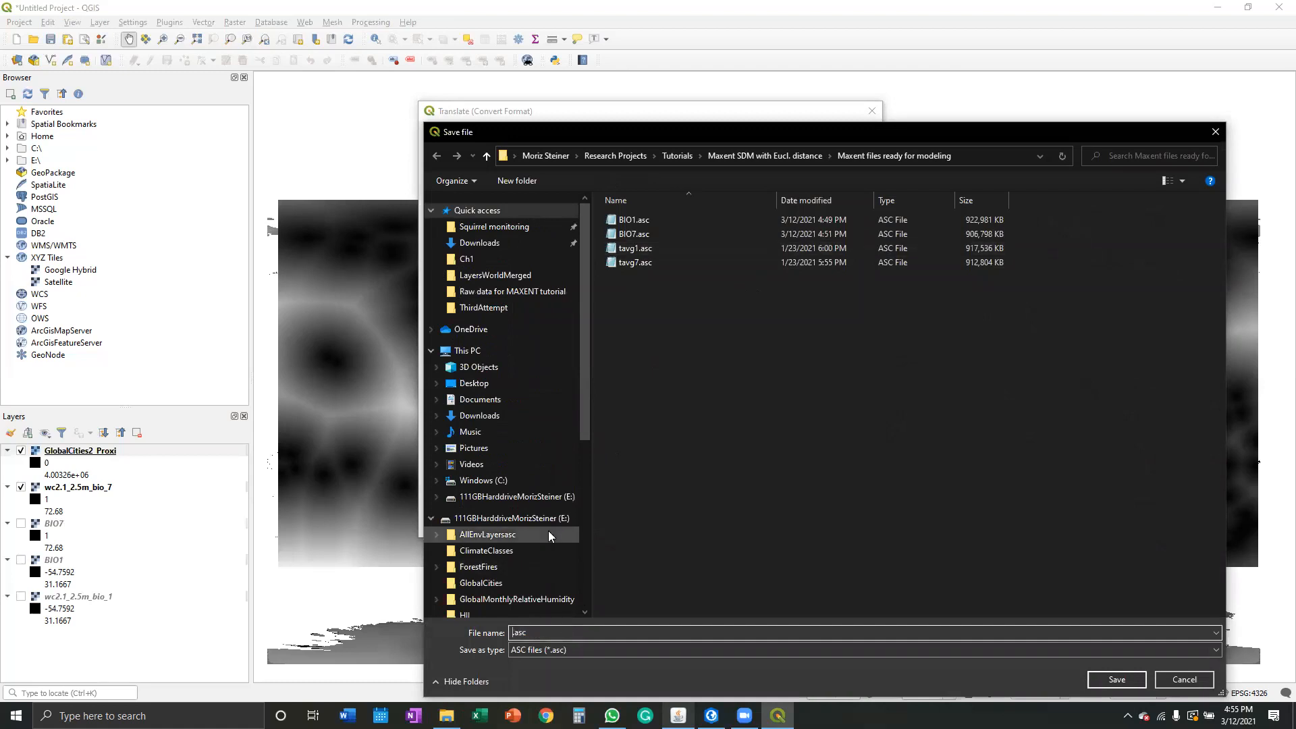
{"action": "type", "text": "GlobalCities"}
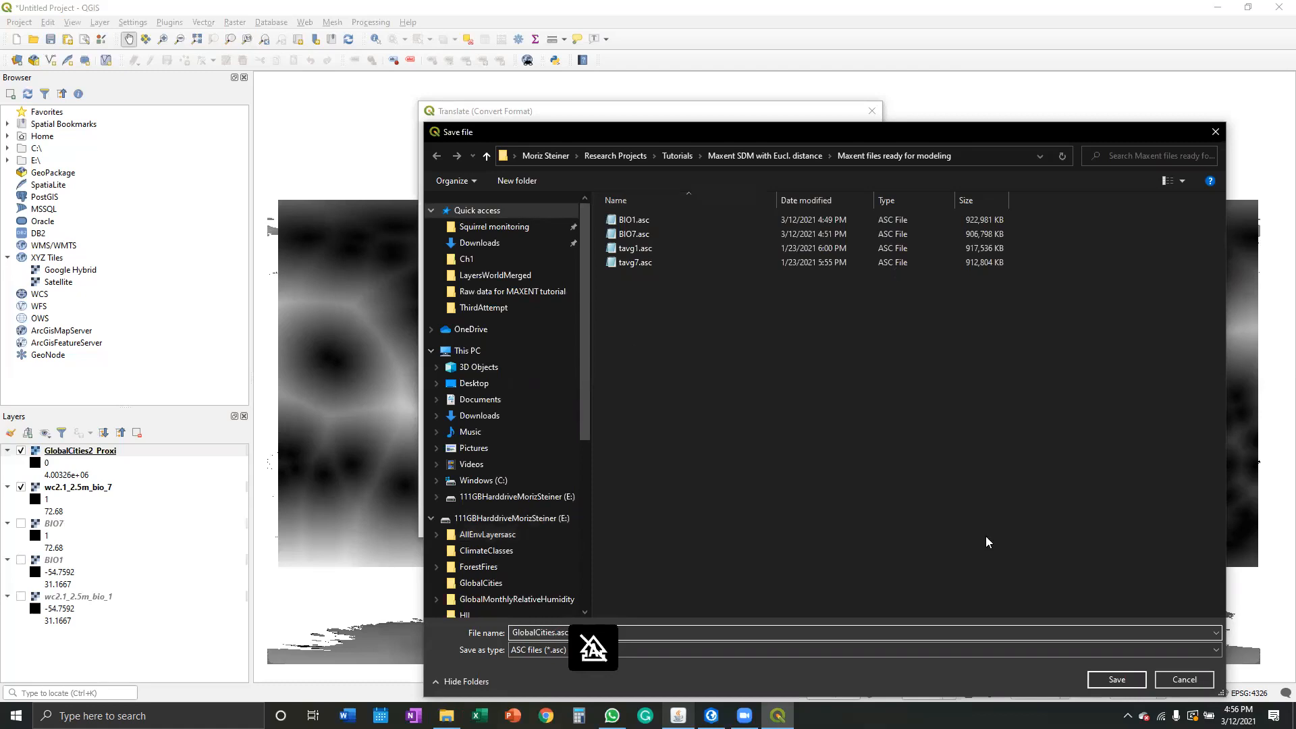
{"action": "type", "text": "Euc"}
{"action": "key", "text": "Caps_Lock"}
{"action": "key", "text": "Caps_Lock"}
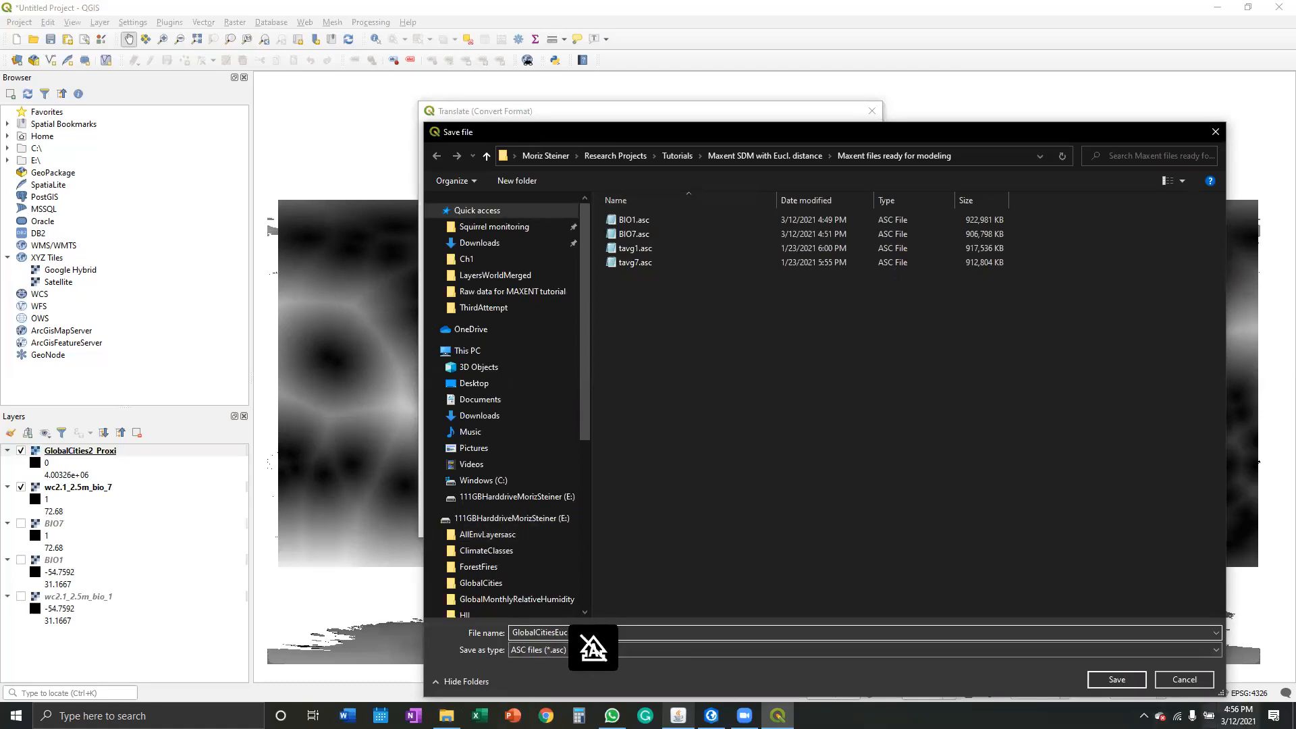
{"action": "left_click", "coordinate": [1117, 679]}
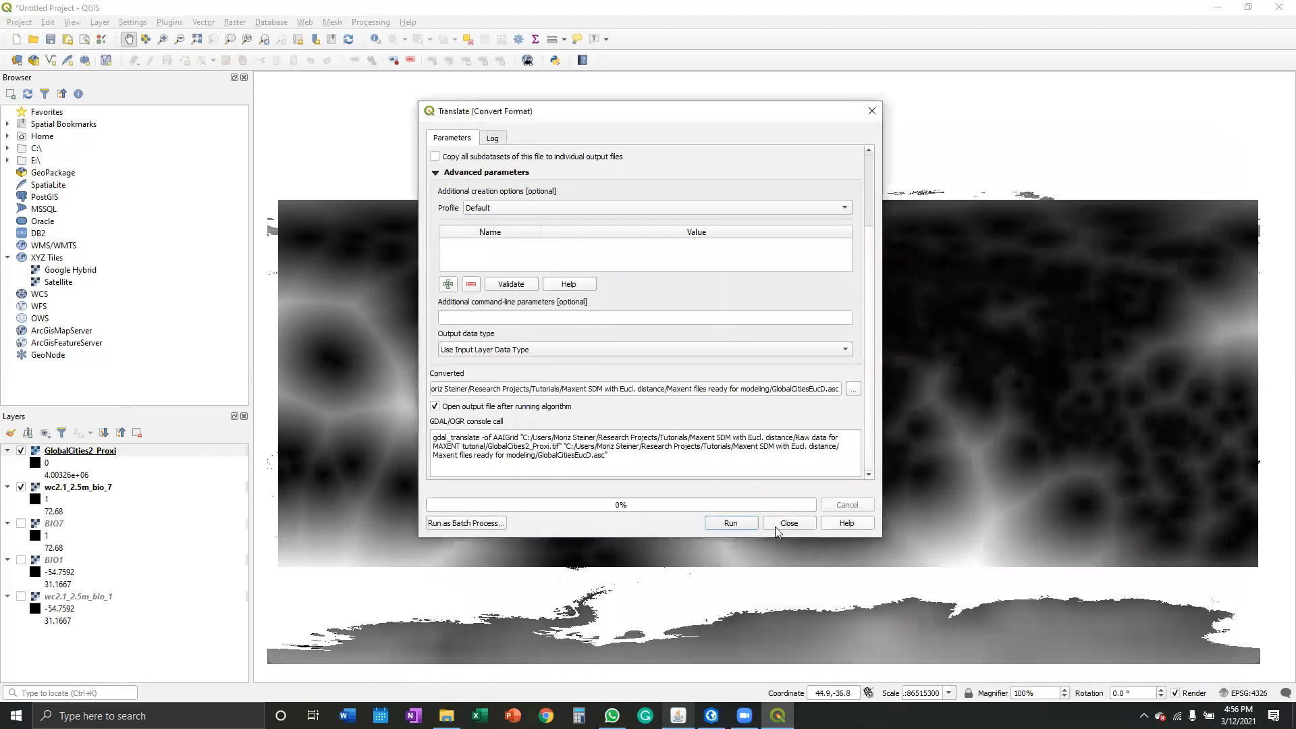
Run the GlobalCities2_Proxi conversion to ASC, wait for it to finish and close the Translate tool.
{"action": "left_click", "coordinate": [731, 524]}
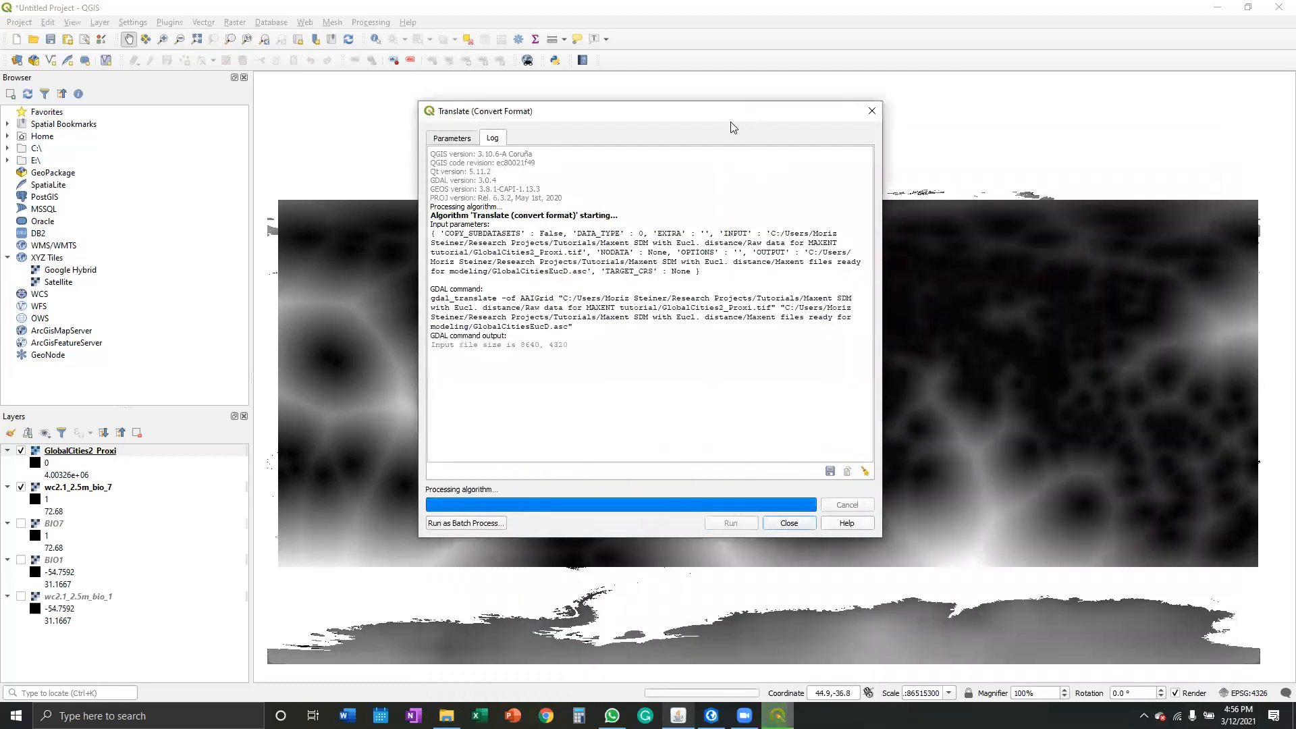
{"action": "left_click_drag", "start_coordinate": [734, 128], "coordinate": [79, 333]}
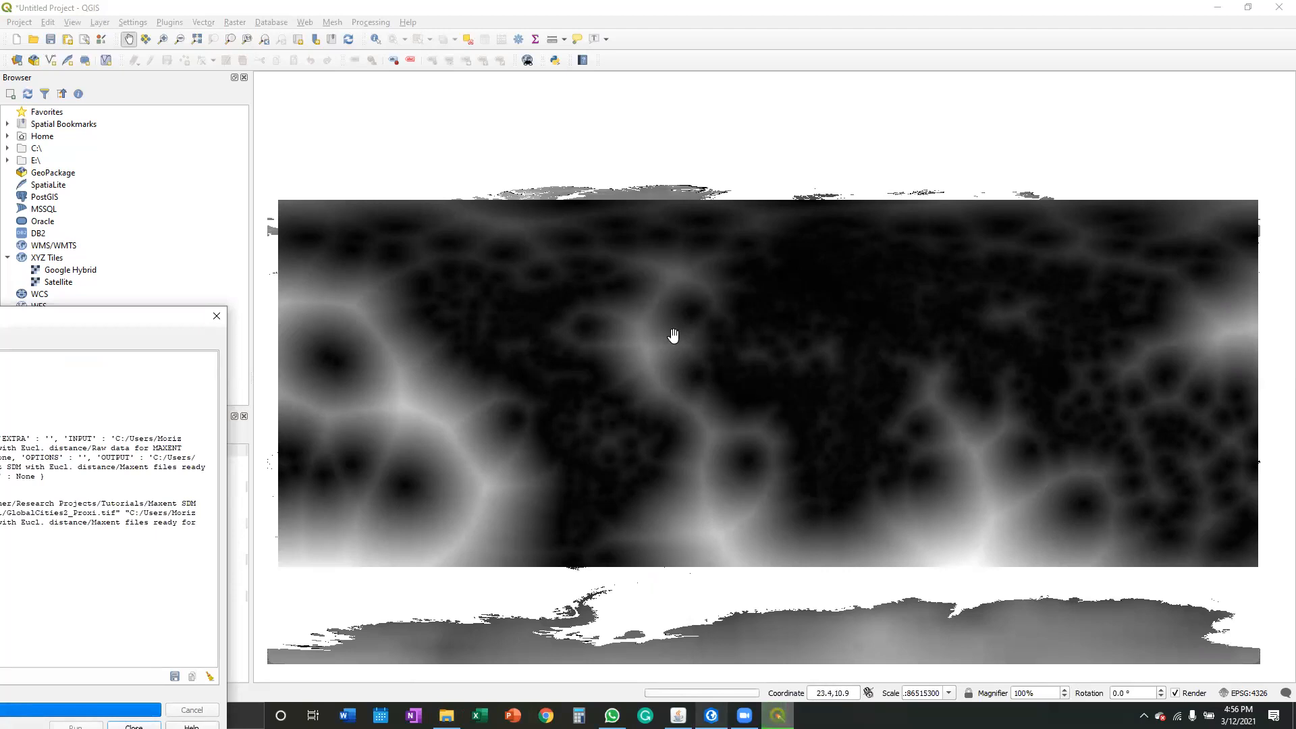
{"action": "scroll", "coordinate": [487, 322], "scroll_direction": "up", "scroll_amount": 2}
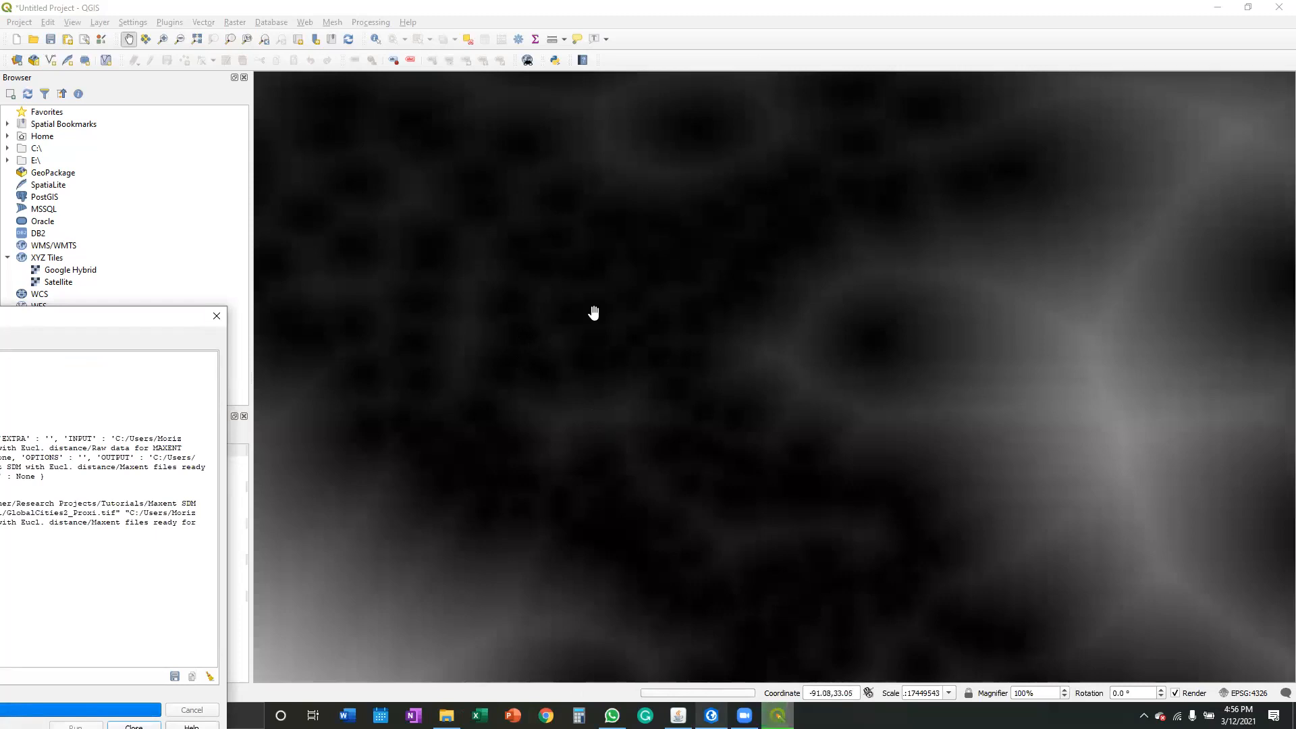
{"action": "scroll", "coordinate": [593, 313], "scroll_direction": "down", "scroll_amount": 2}
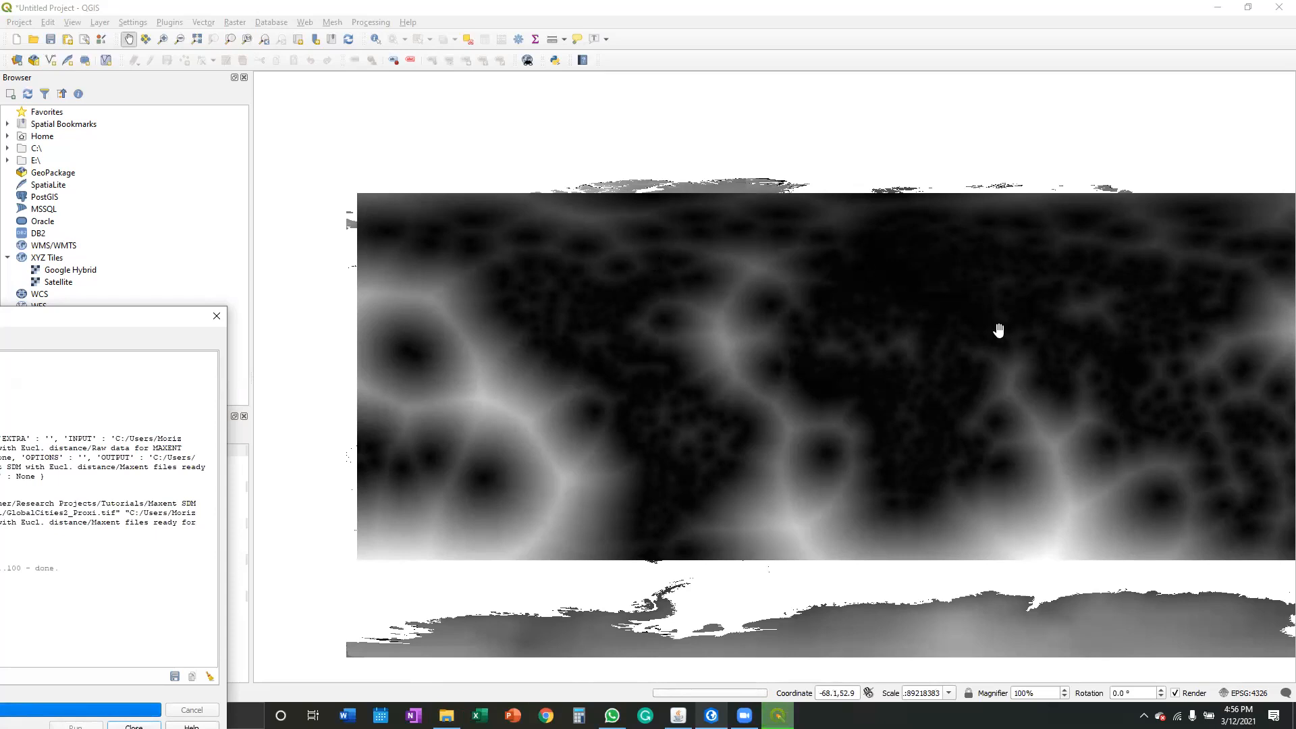
{"action": "left_click_drag", "start_coordinate": [1030, 326], "coordinate": [966, 321]}
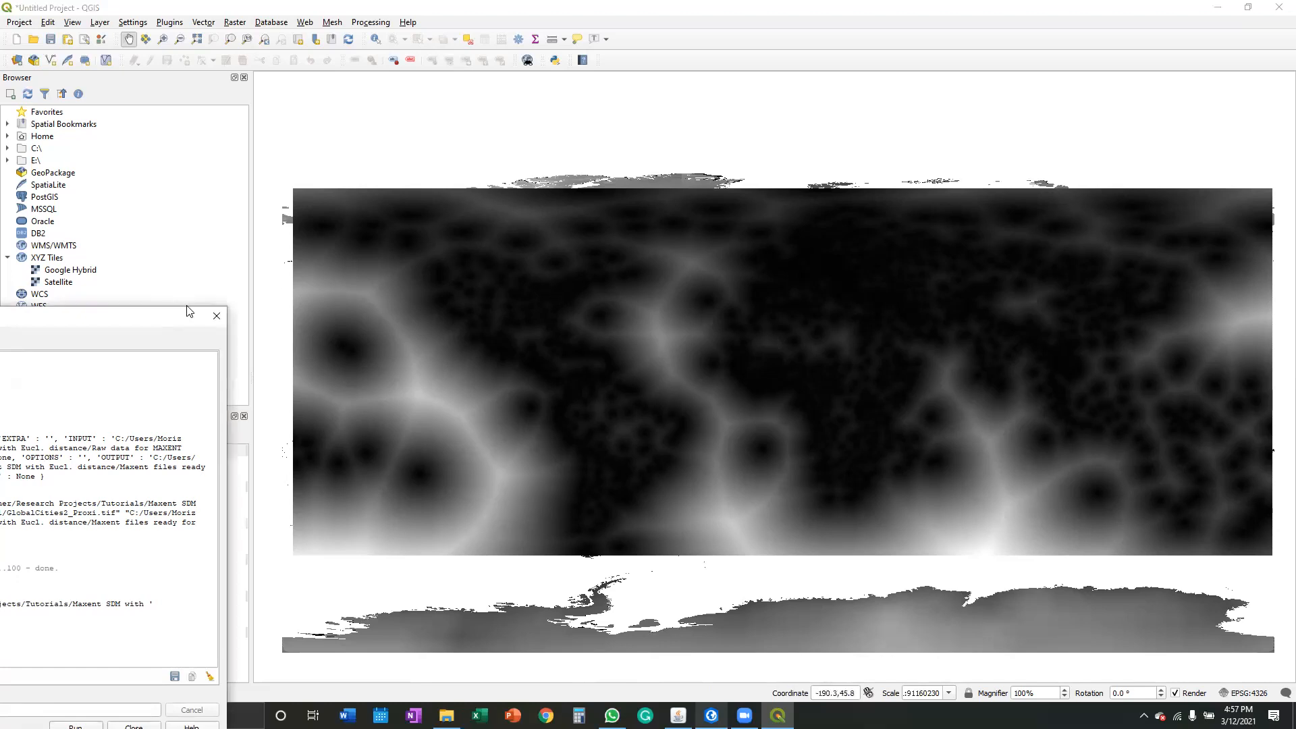
{"action": "left_click_drag", "start_coordinate": [161, 317], "coordinate": [868, 122]}
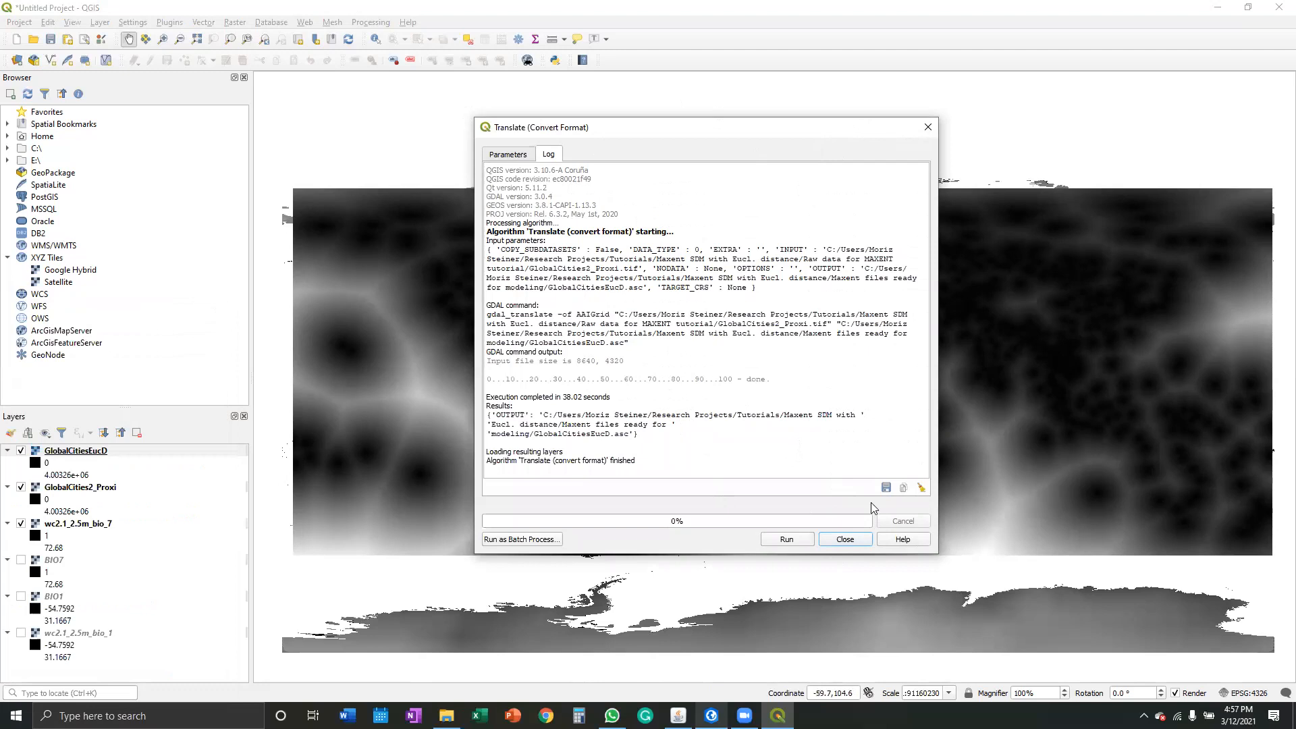
{"action": "left_click", "coordinate": [845, 539]}
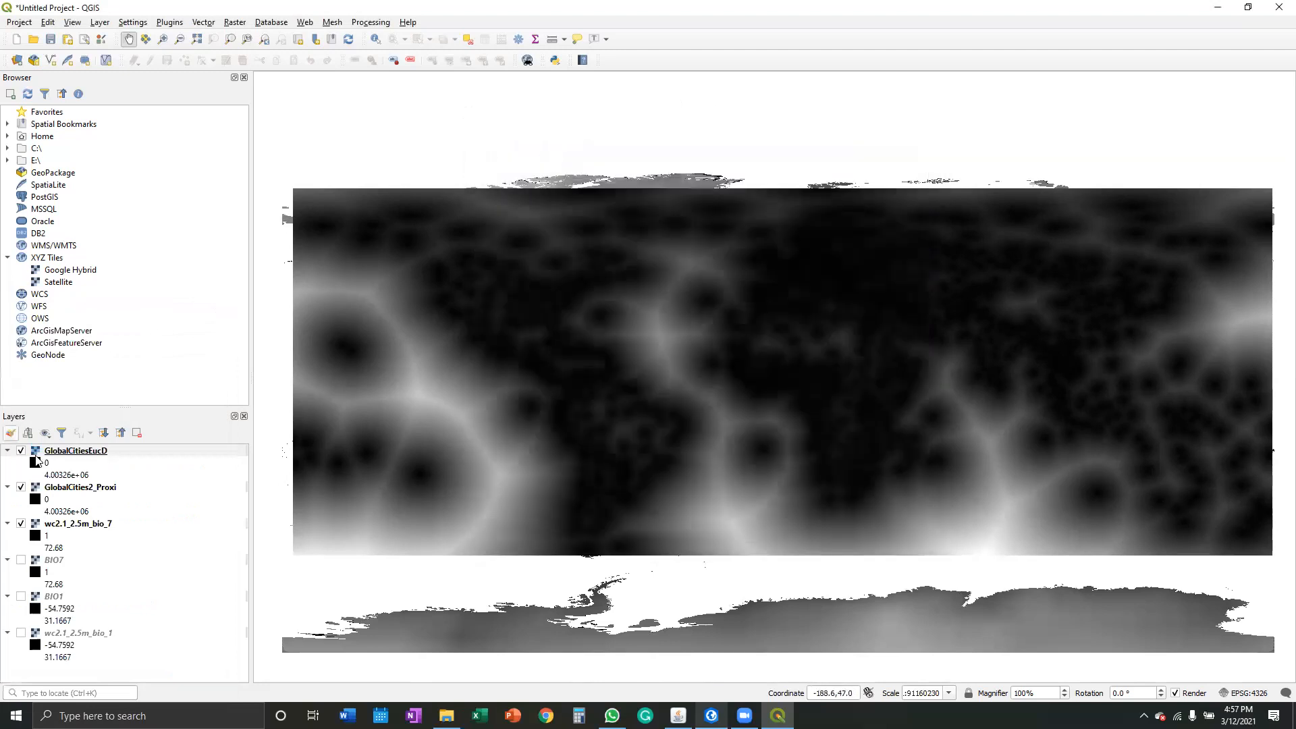
Hide GlobalCitiesEucD and GlobalCities2_Proxi, and add WorldProtectedAreasMerged.shp from the raw data folder as the topmost layer.
{"action": "left_click", "coordinate": [22, 450]}
{"action": "left_click", "coordinate": [21, 487]}
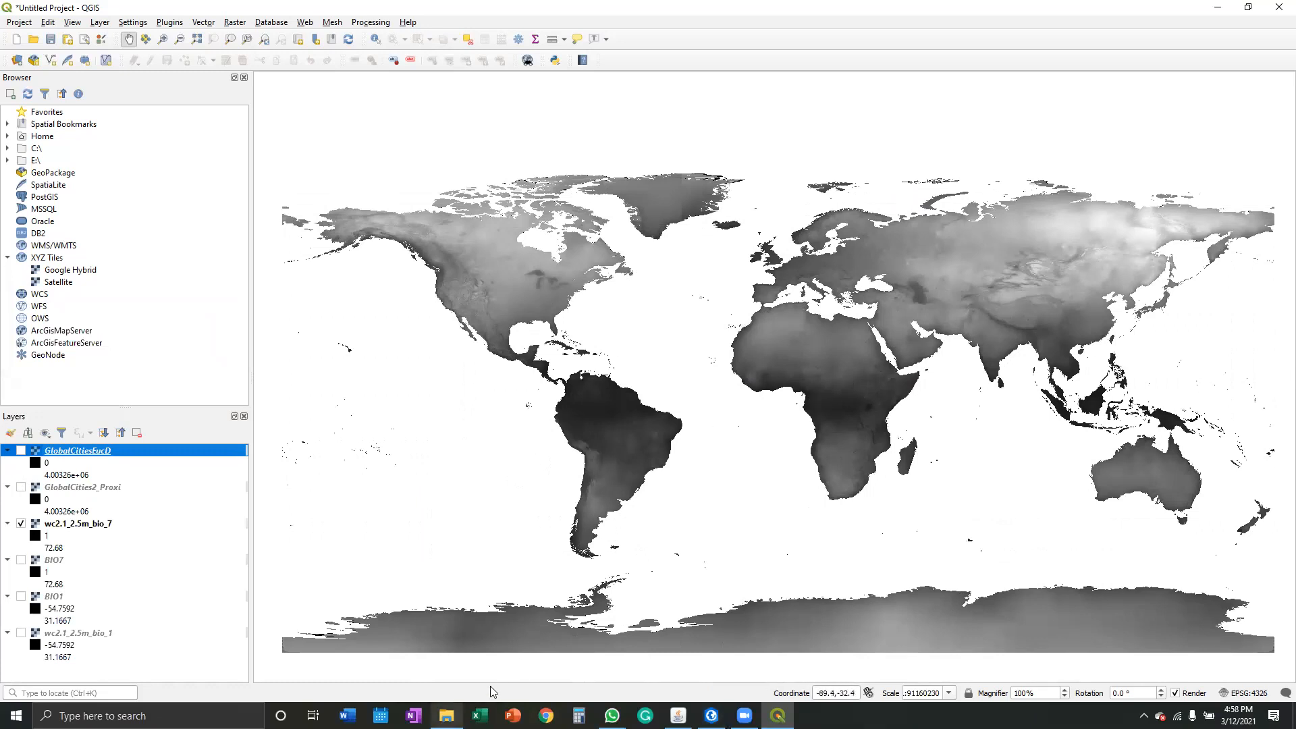
{"action": "left_click", "coordinate": [446, 715]}
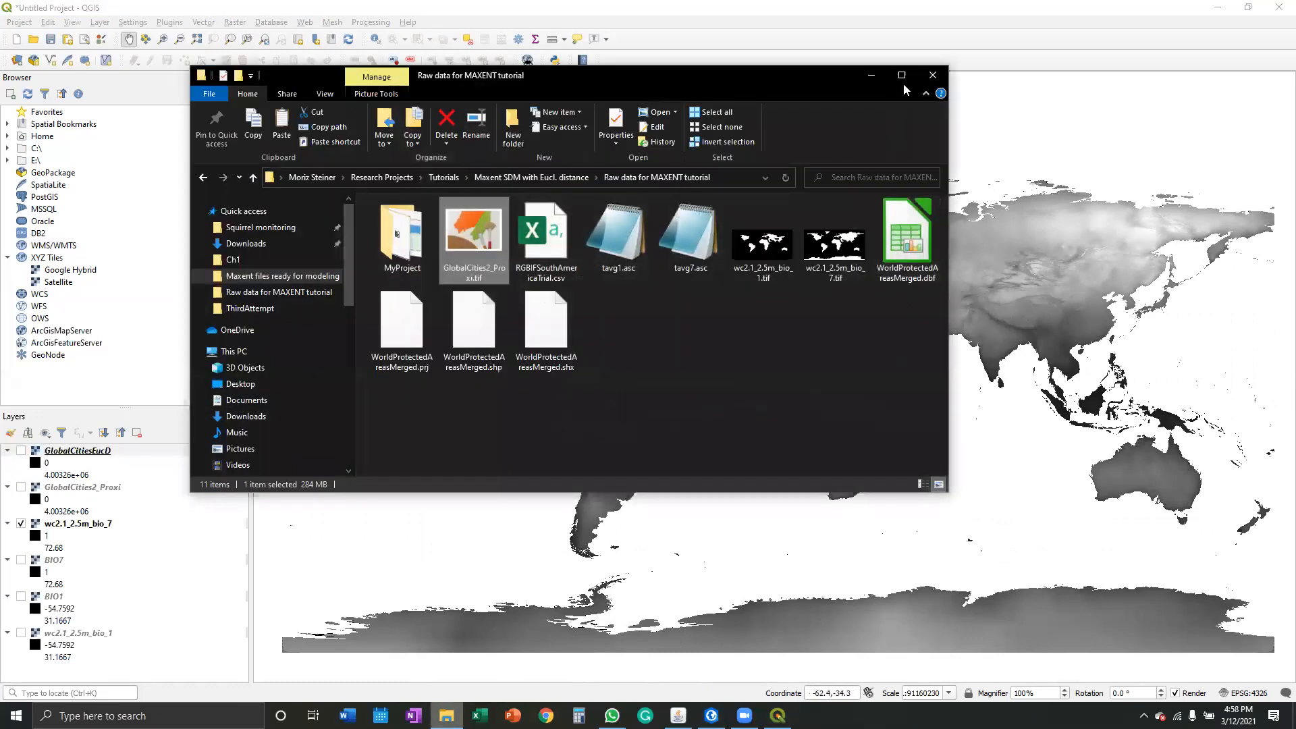
{"action": "left_click_drag", "start_coordinate": [480, 332], "coordinate": [77, 445]}
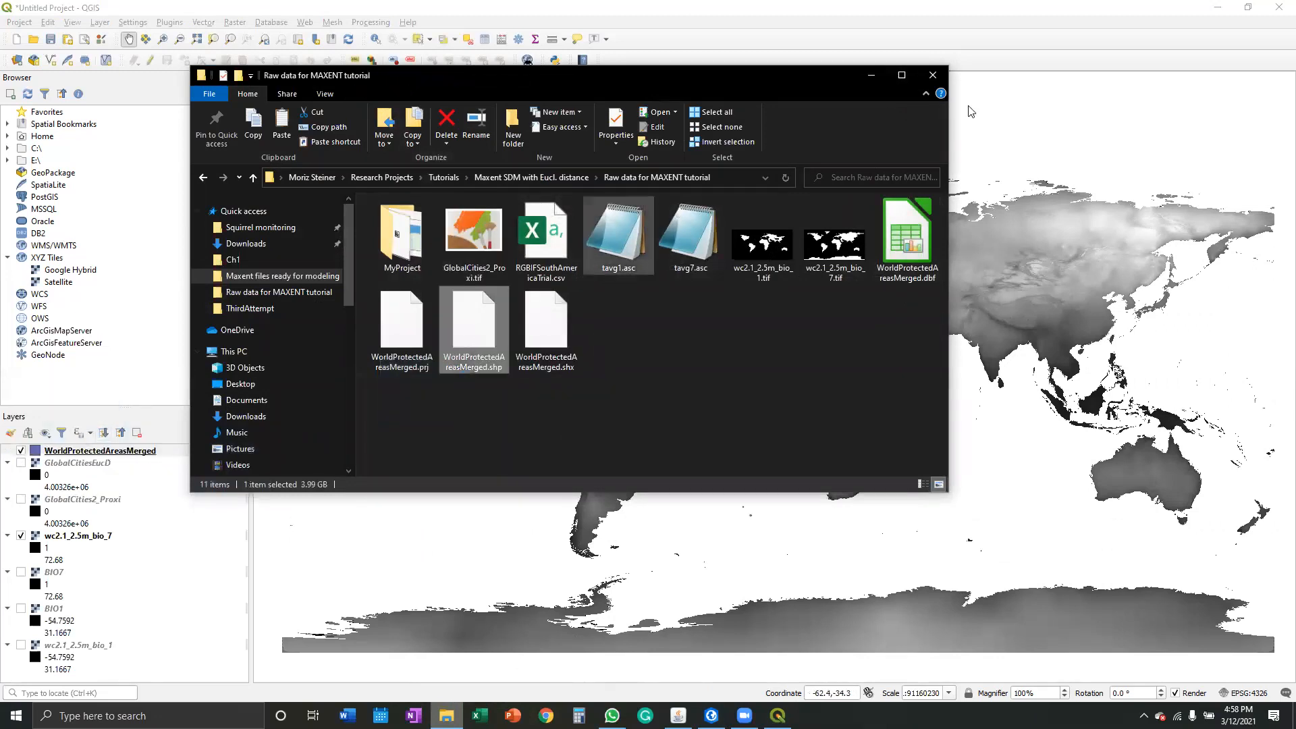
{"action": "left_click", "coordinate": [872, 74]}
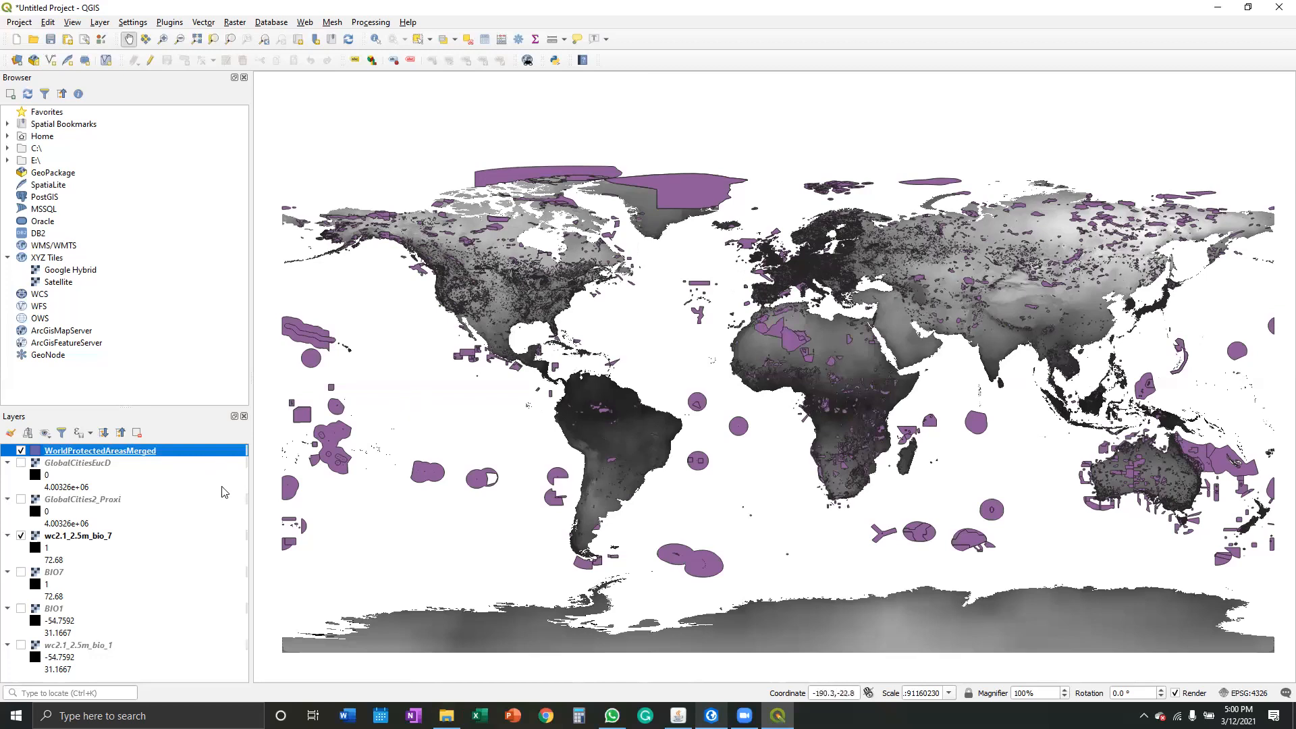
Open the Rasterize (Vector to Raster) tool with WorldProtectedAreasMerged as the input layer.
{"action": "right_click", "coordinate": [191, 457]}
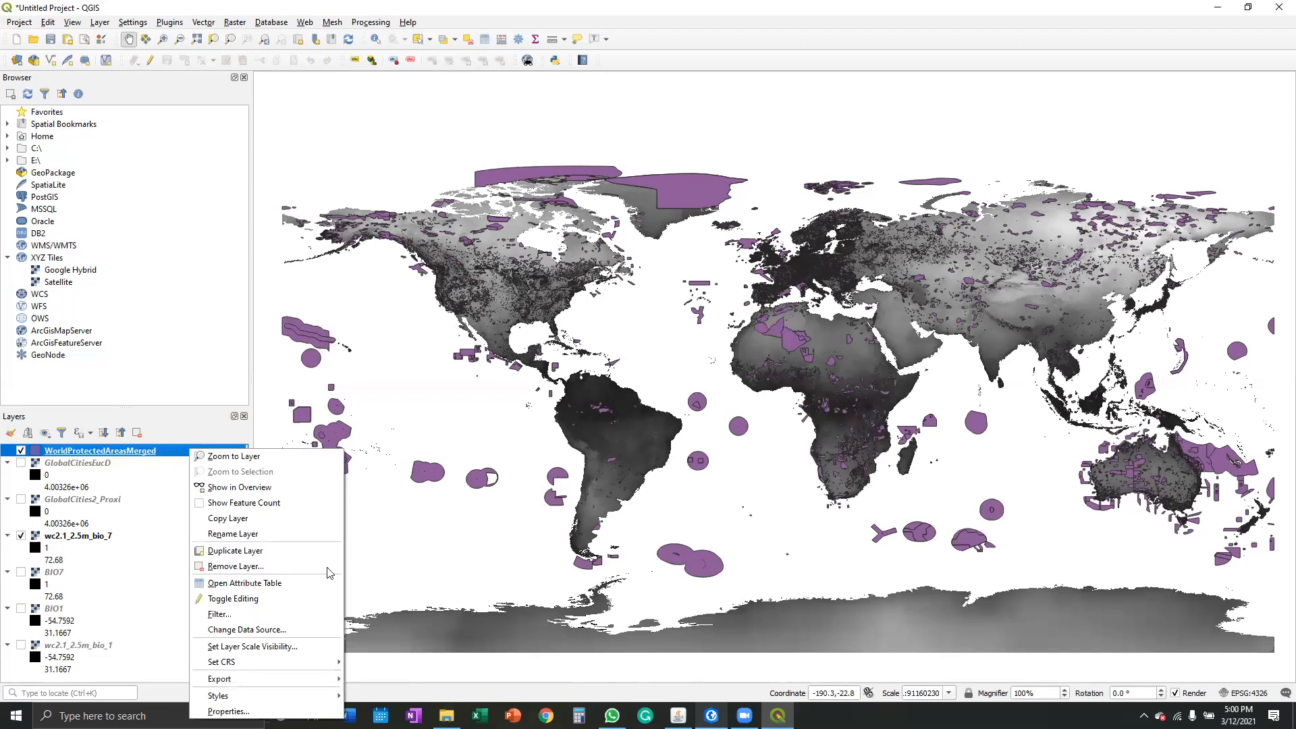
{"action": "left_click", "coordinate": [153, 635]}
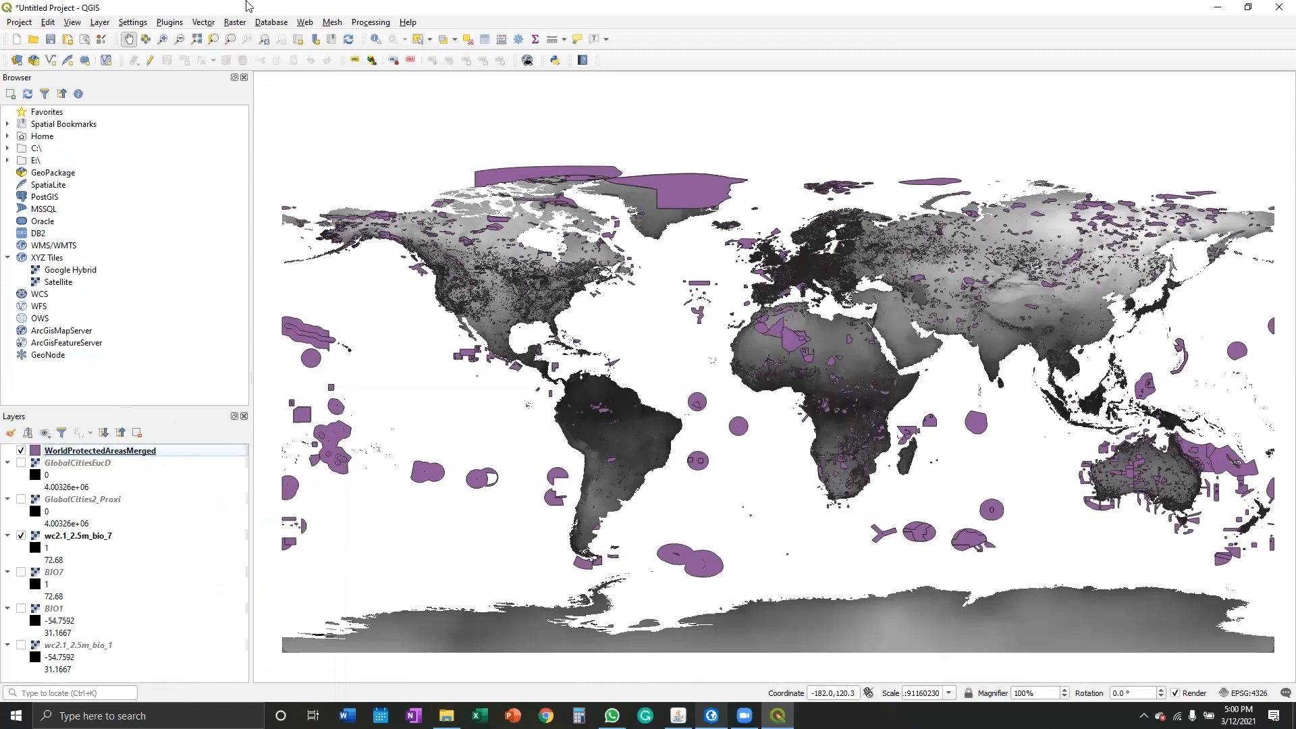
{"action": "left_click", "coordinate": [236, 23]}
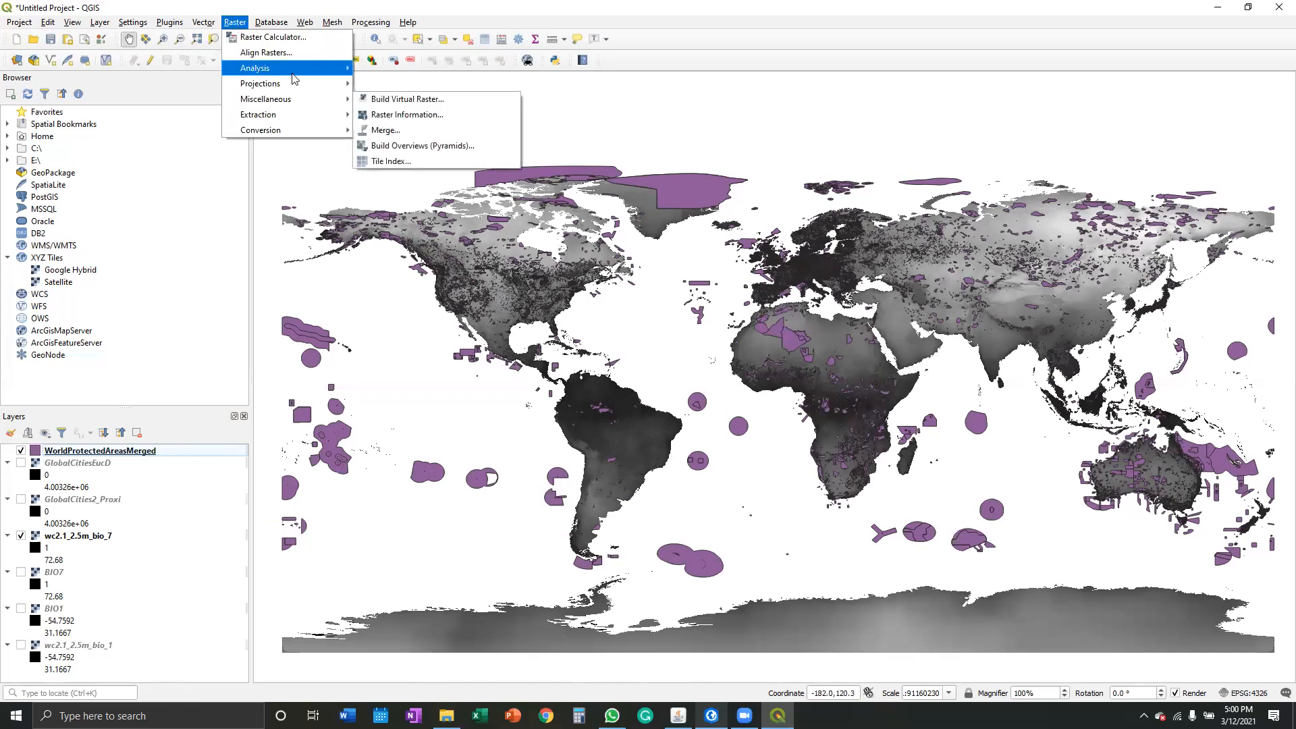
{"action": "mouse_move", "coordinate": [293, 74]}
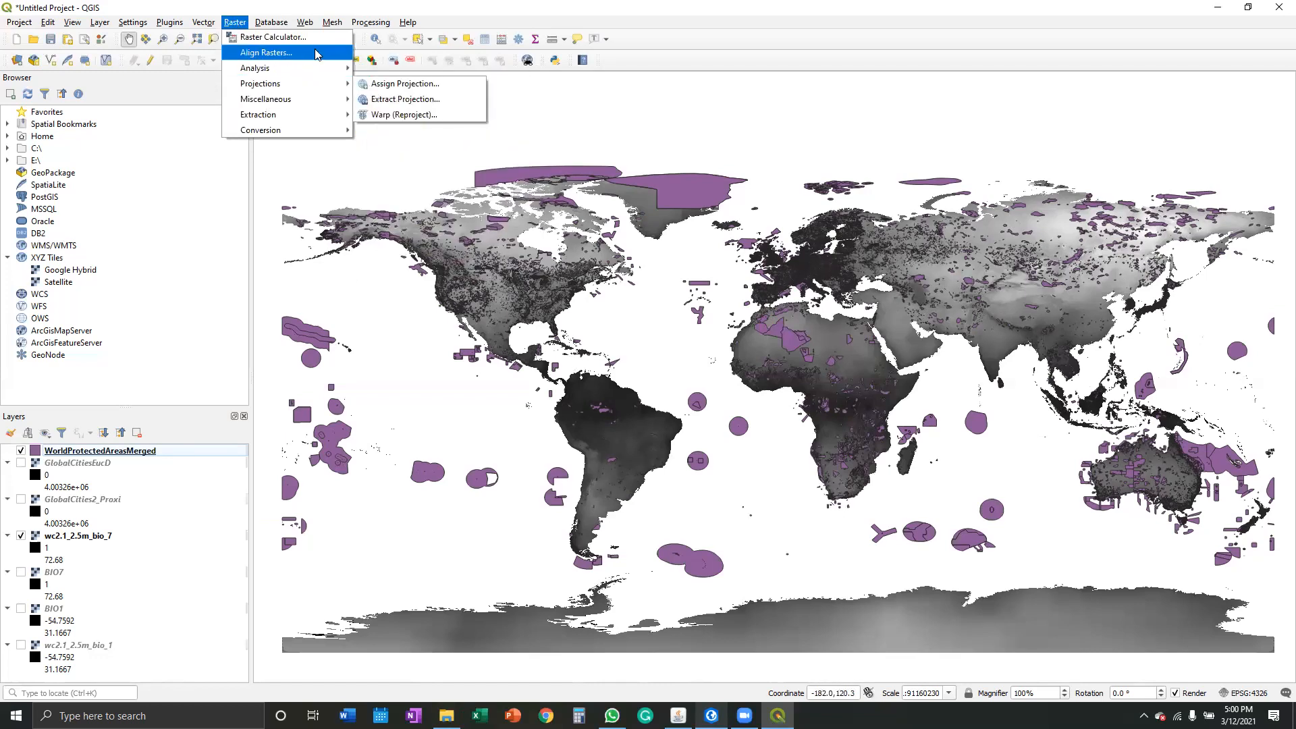
{"action": "mouse_move", "coordinate": [297, 131]}
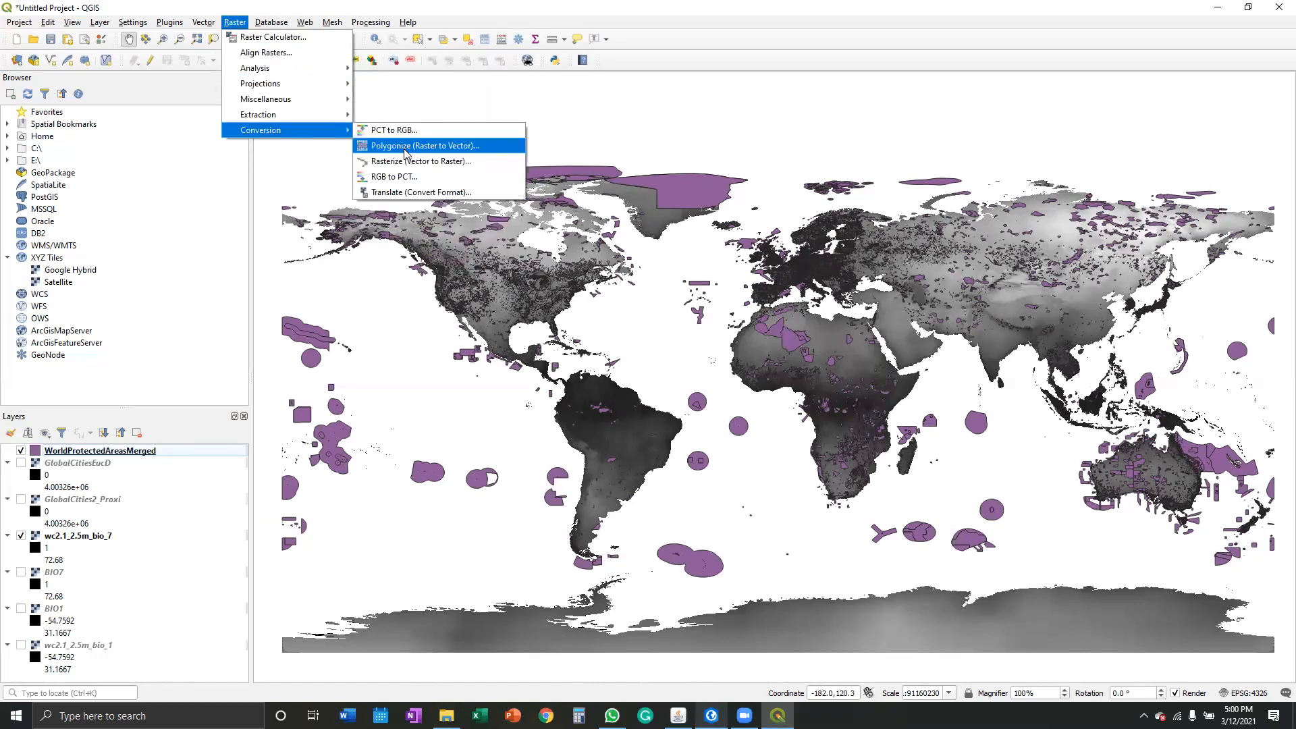
{"action": "left_click", "coordinate": [437, 162]}
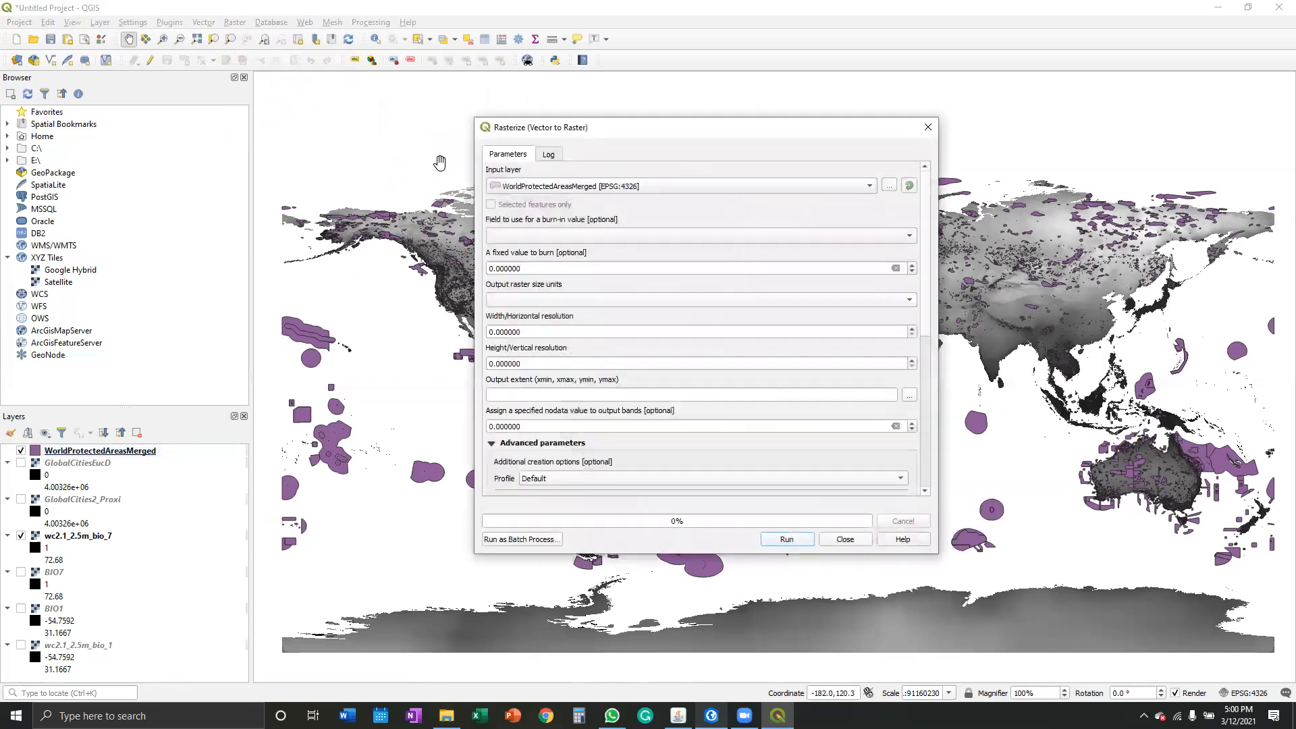
{"action": "left_click", "coordinate": [636, 187]}
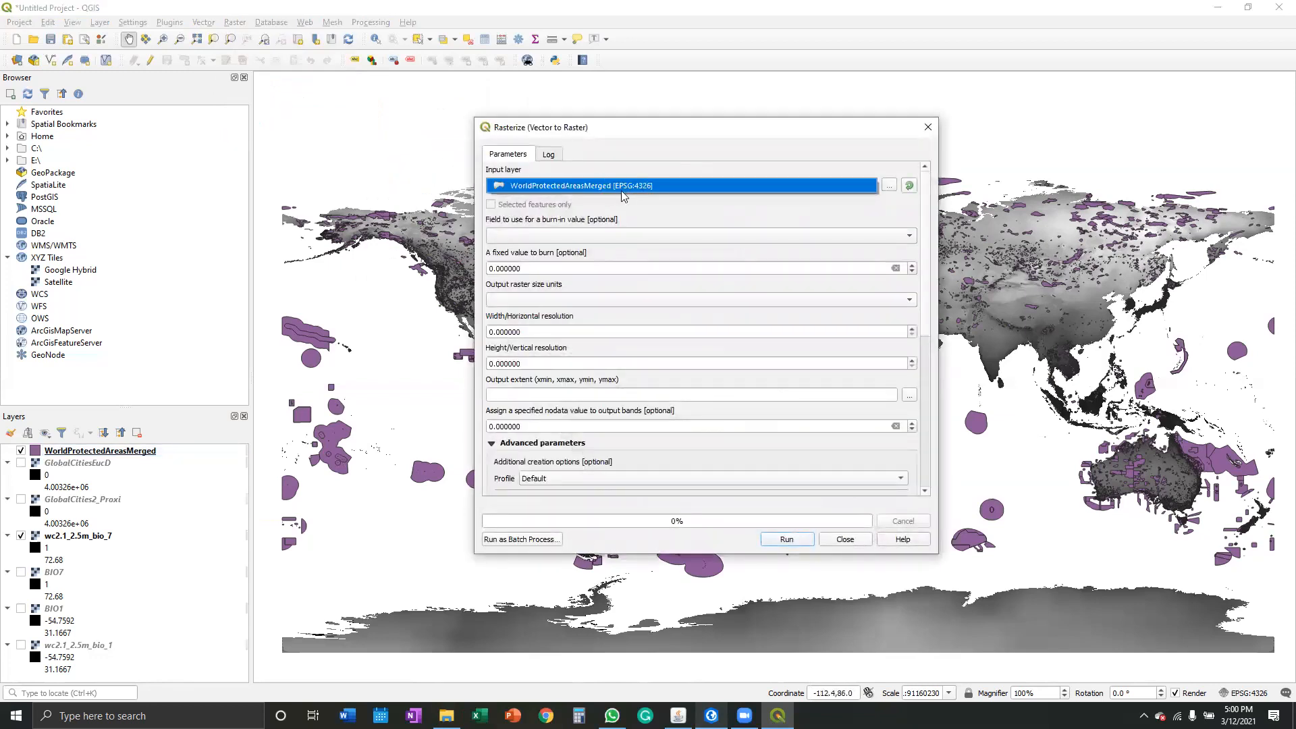
{"action": "left_click", "coordinate": [668, 140]}
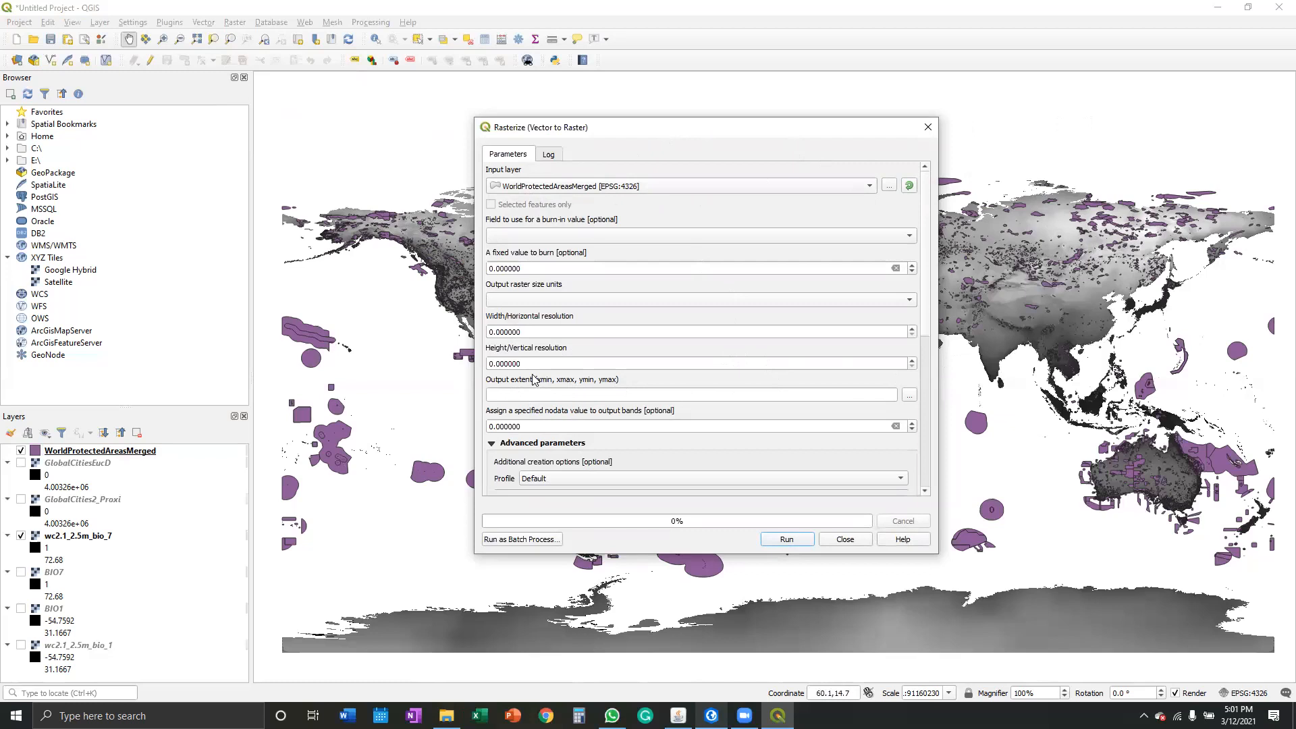
Take the rasterize output extent from the BIO1 layer and set the output raster size units to Georeferenced units.
{"action": "left_click", "coordinate": [909, 397]}
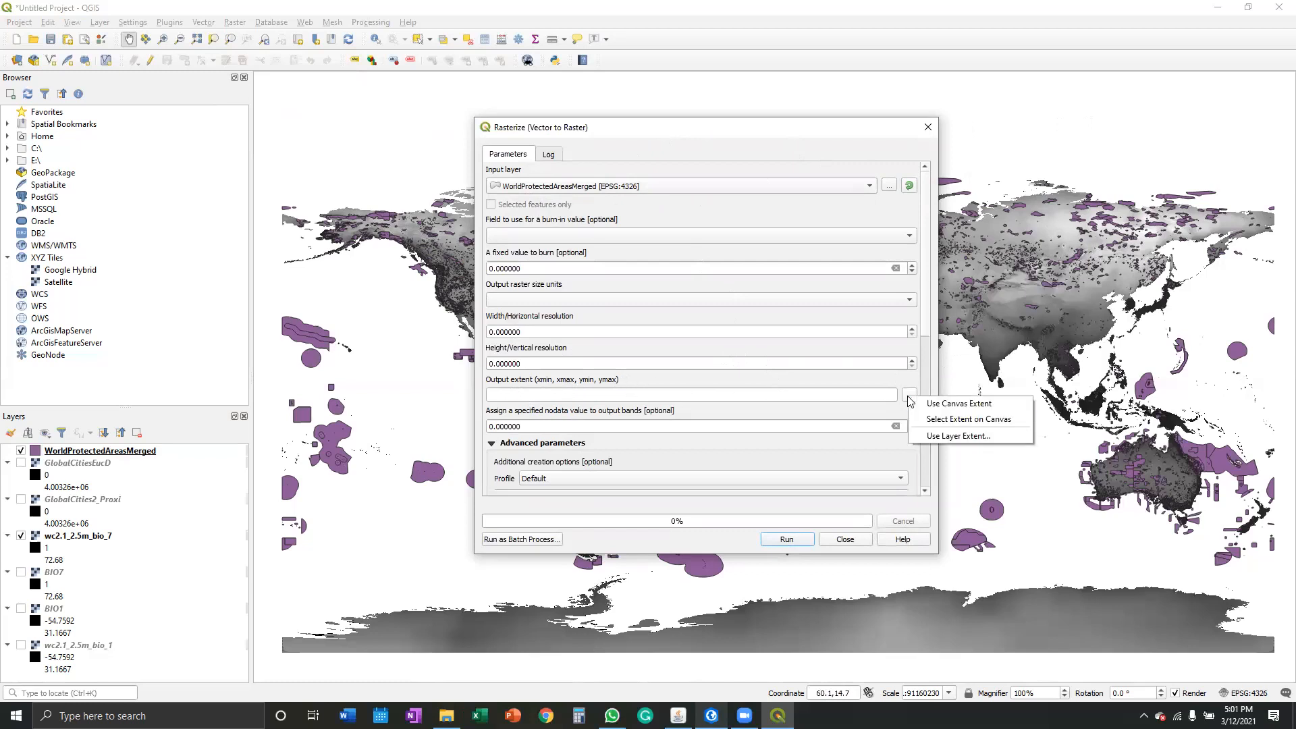
{"action": "left_click", "coordinate": [938, 439]}
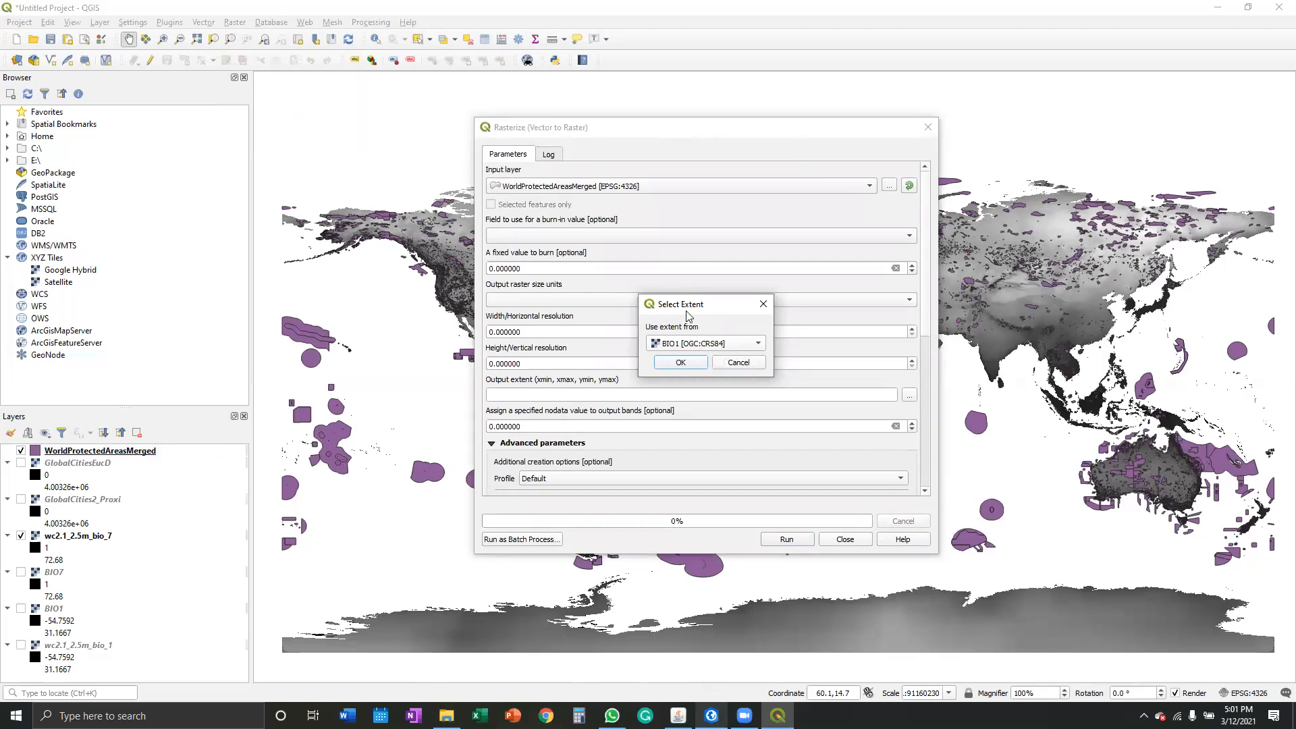
{"action": "left_click", "coordinate": [685, 364]}
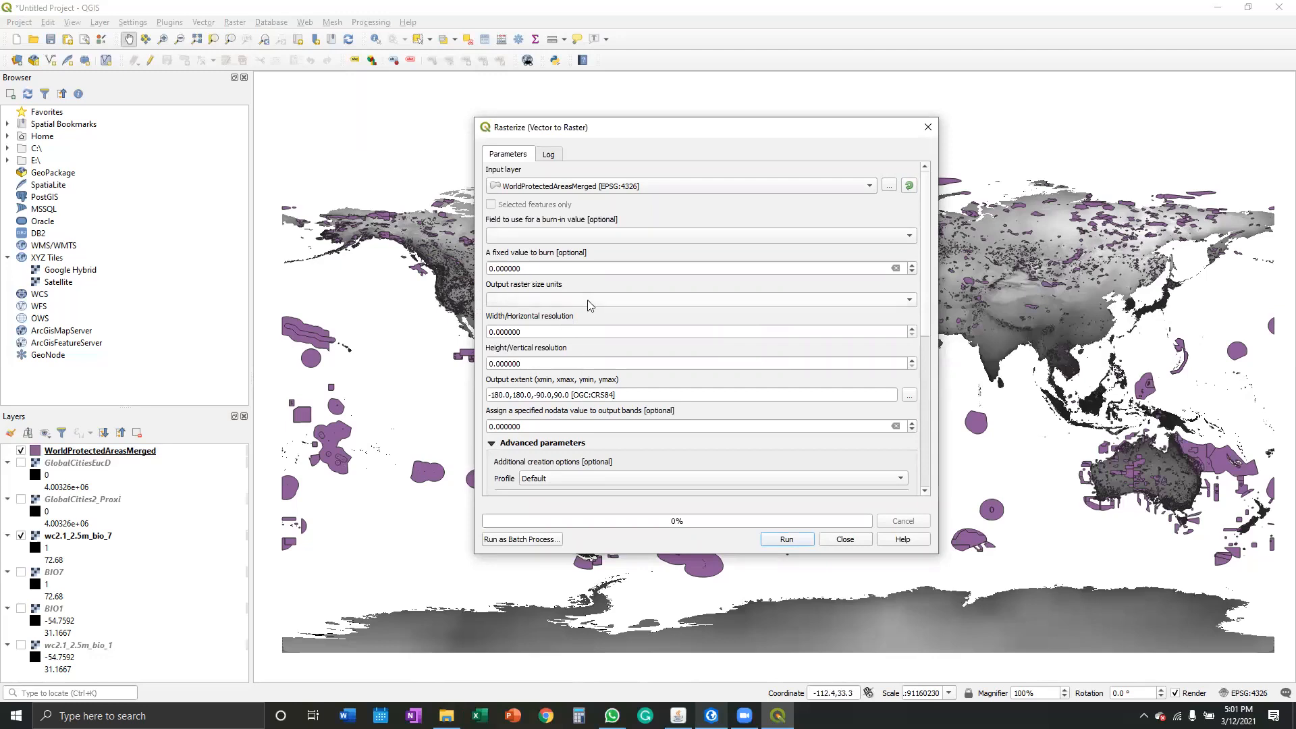
{"action": "left_click", "coordinate": [545, 301]}
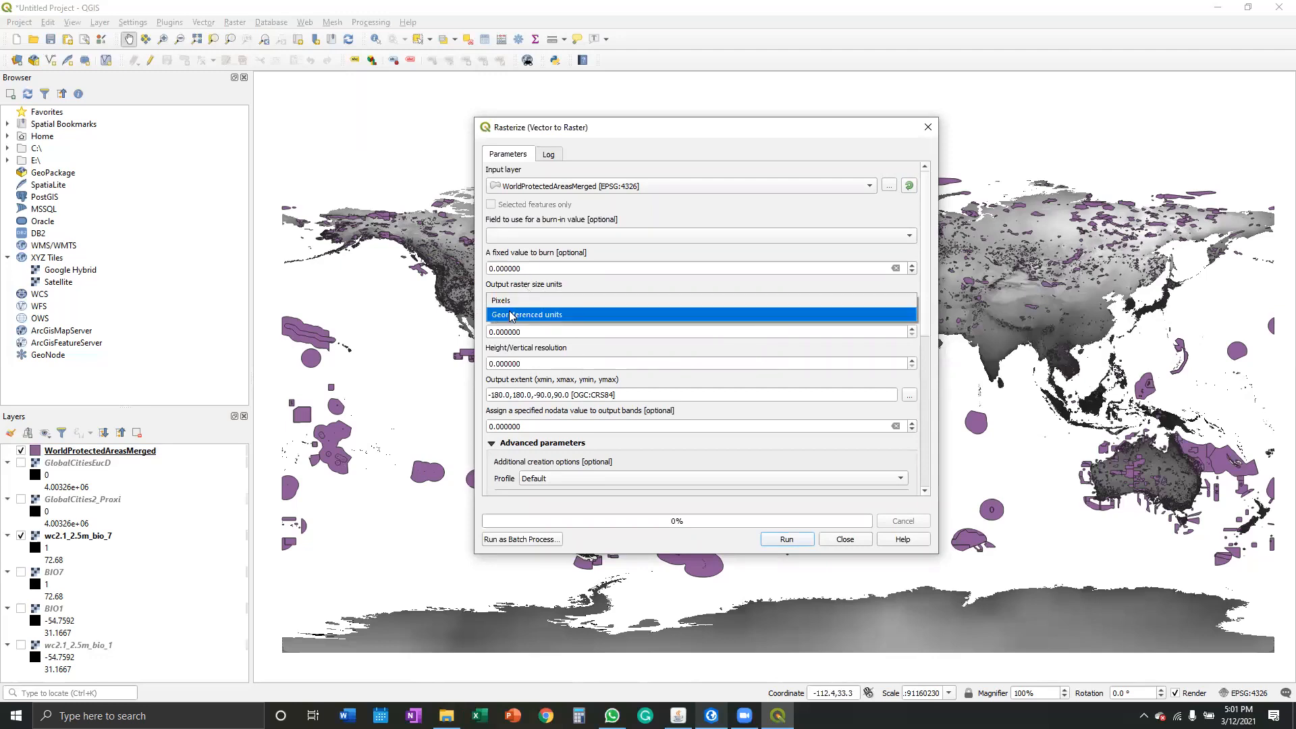
{"action": "left_click", "coordinate": [550, 318]}
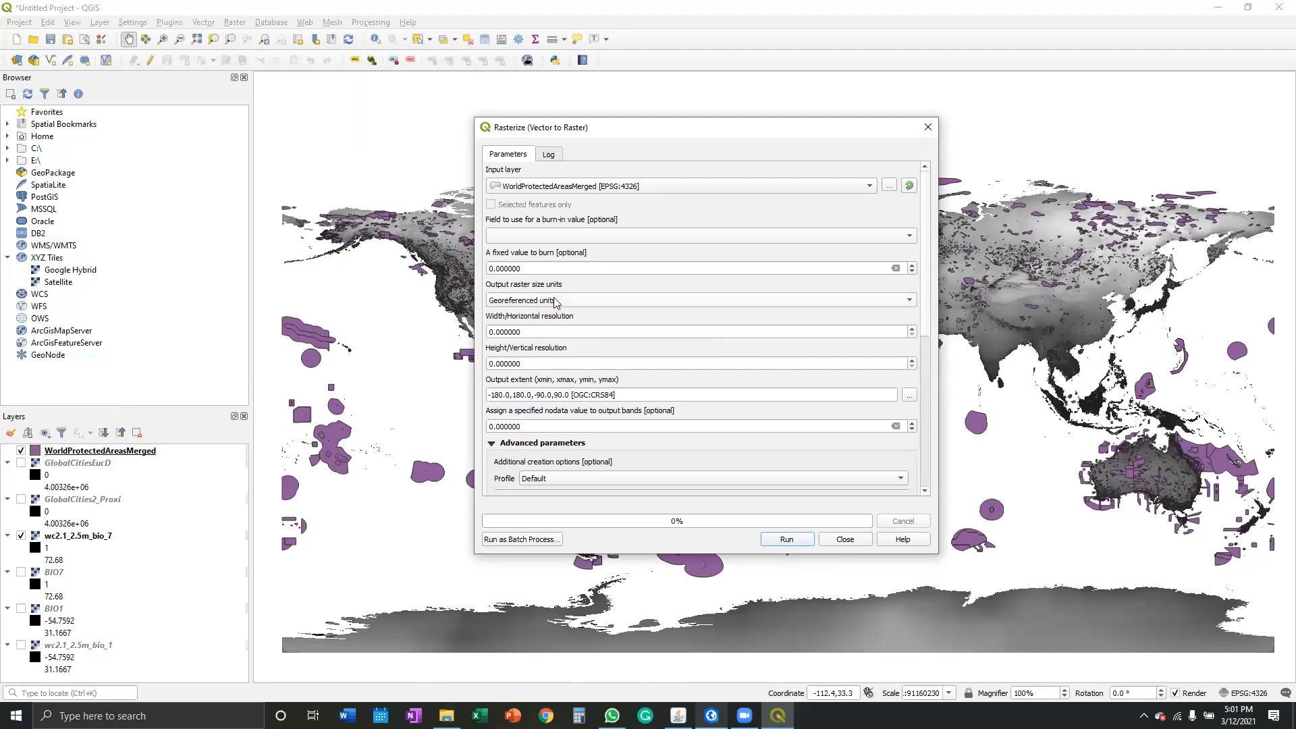
Set the rasterized output to a TIF file named WorldProtectedAreas in the Maxent files ready for modeling folder.
{"action": "left_click", "coordinate": [609, 234]}
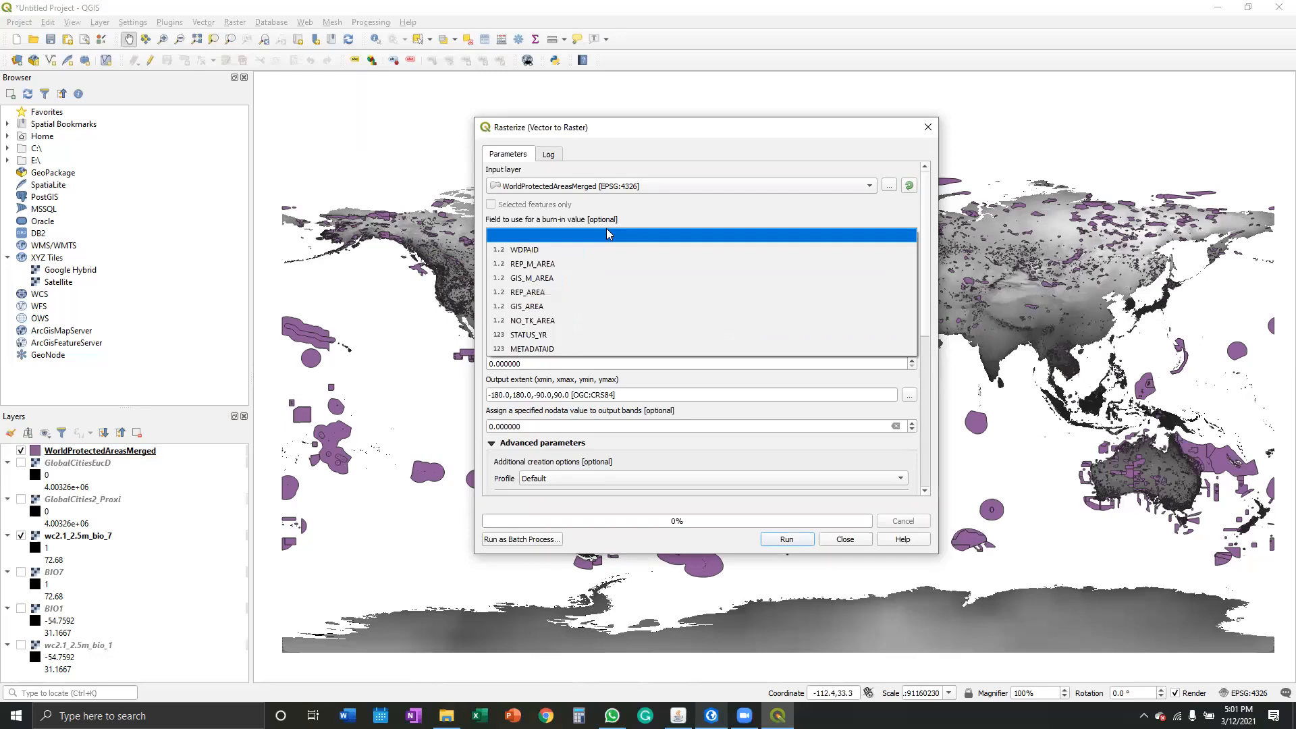
{"action": "left_click", "coordinate": [609, 234]}
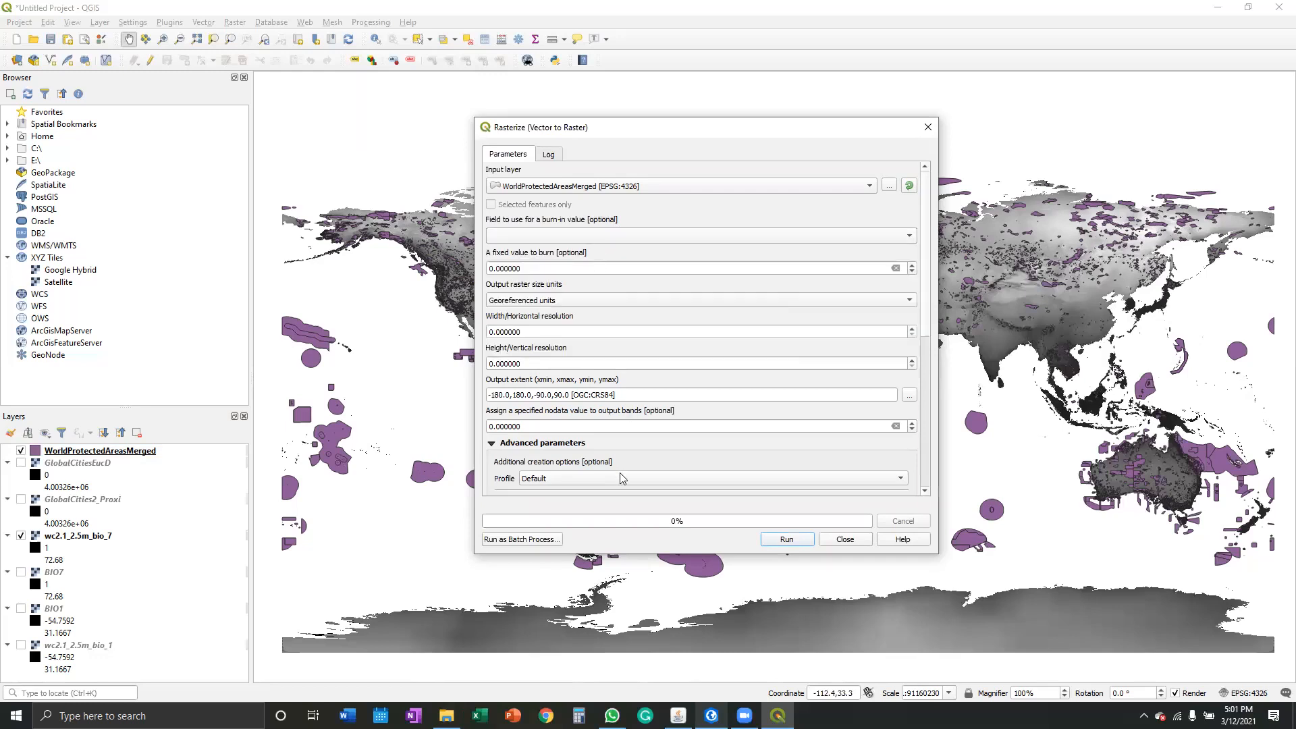
{"action": "scroll", "coordinate": [706, 422], "scroll_direction": "down", "scroll_amount": 5}
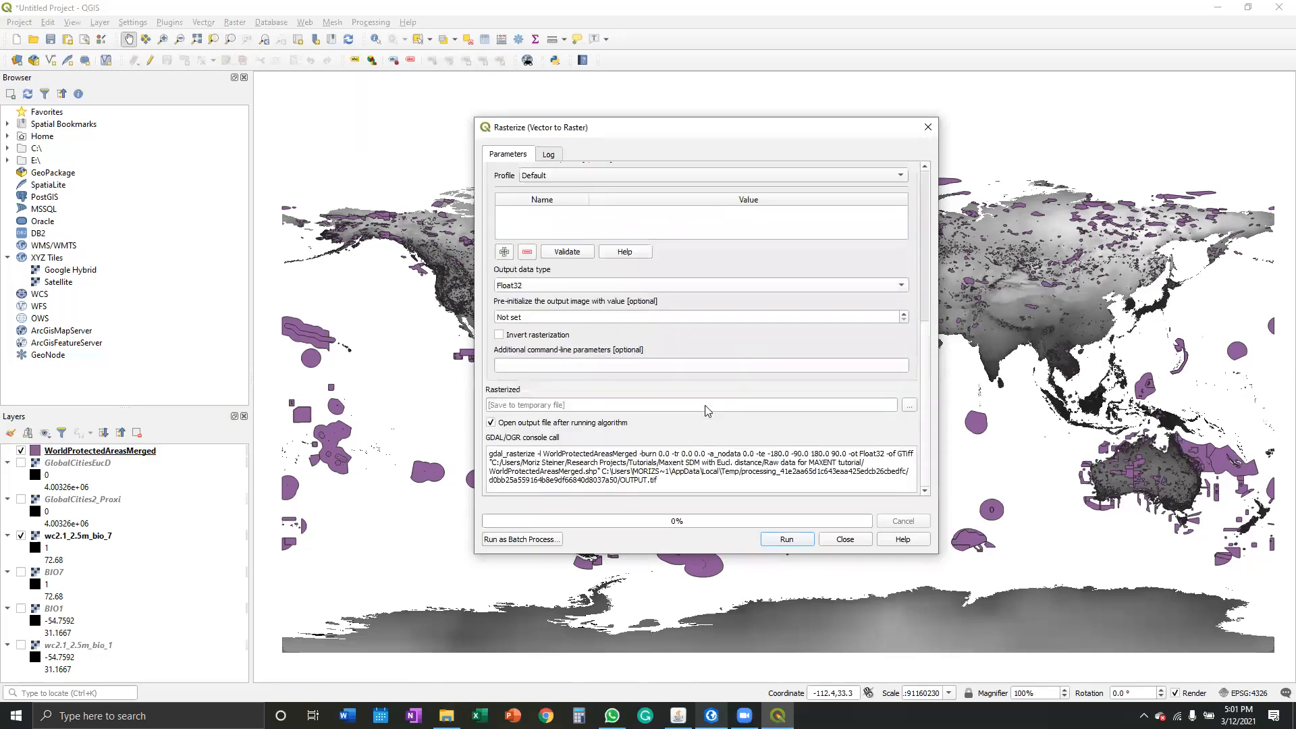
{"action": "left_click", "coordinate": [909, 405]}
{"action": "left_click", "coordinate": [933, 433]}
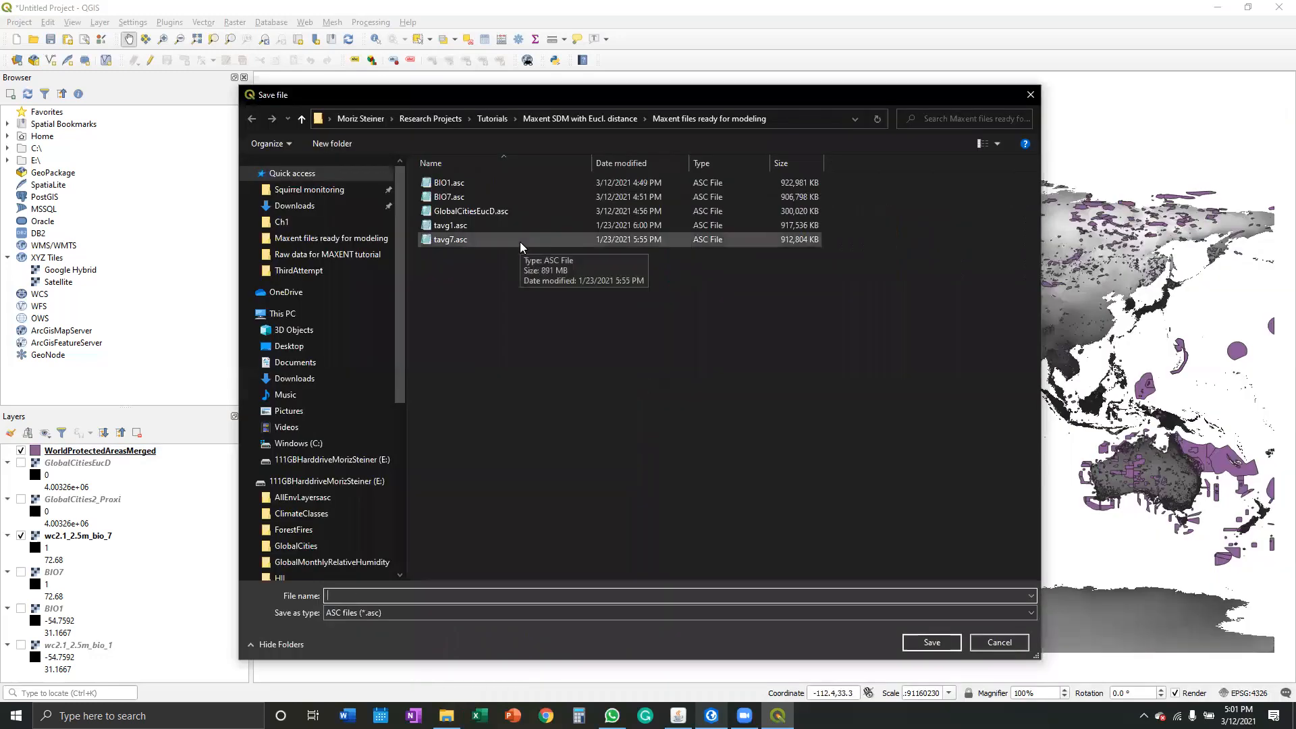
{"action": "left_click", "coordinate": [520, 241]}
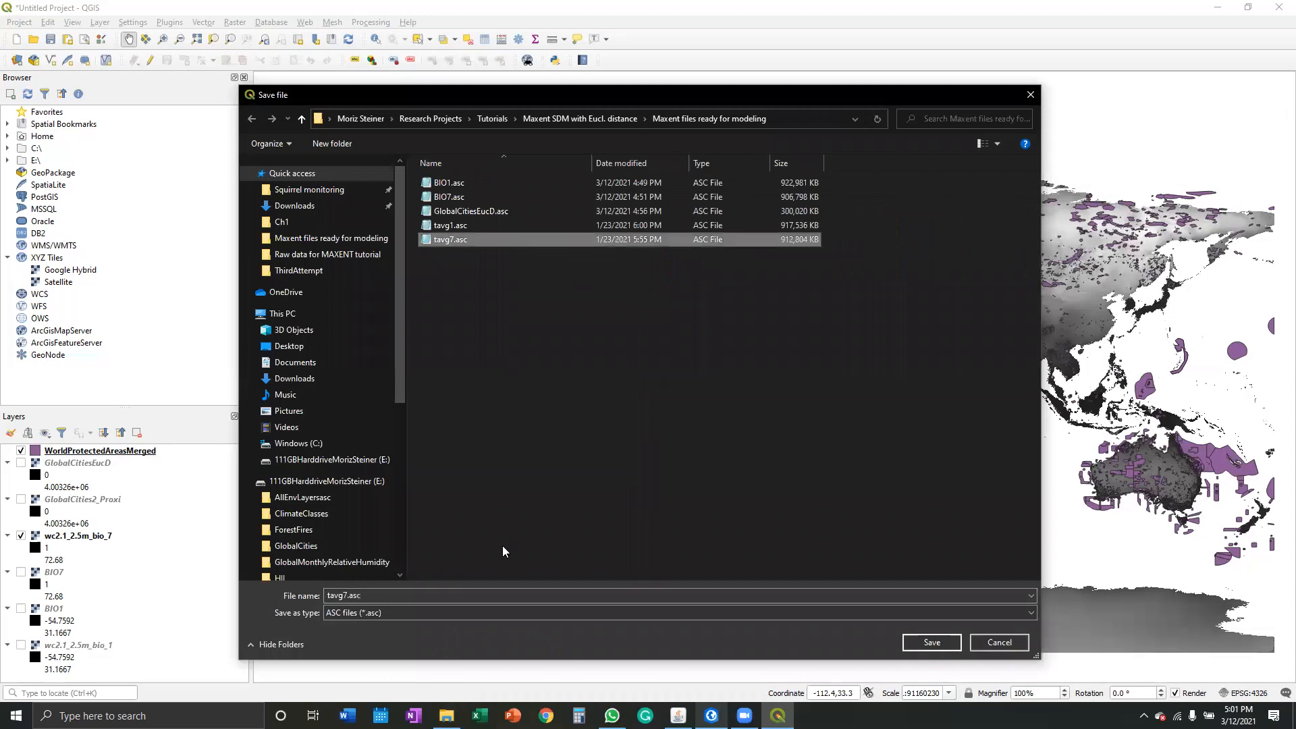
{"action": "left_click", "coordinate": [485, 612]}
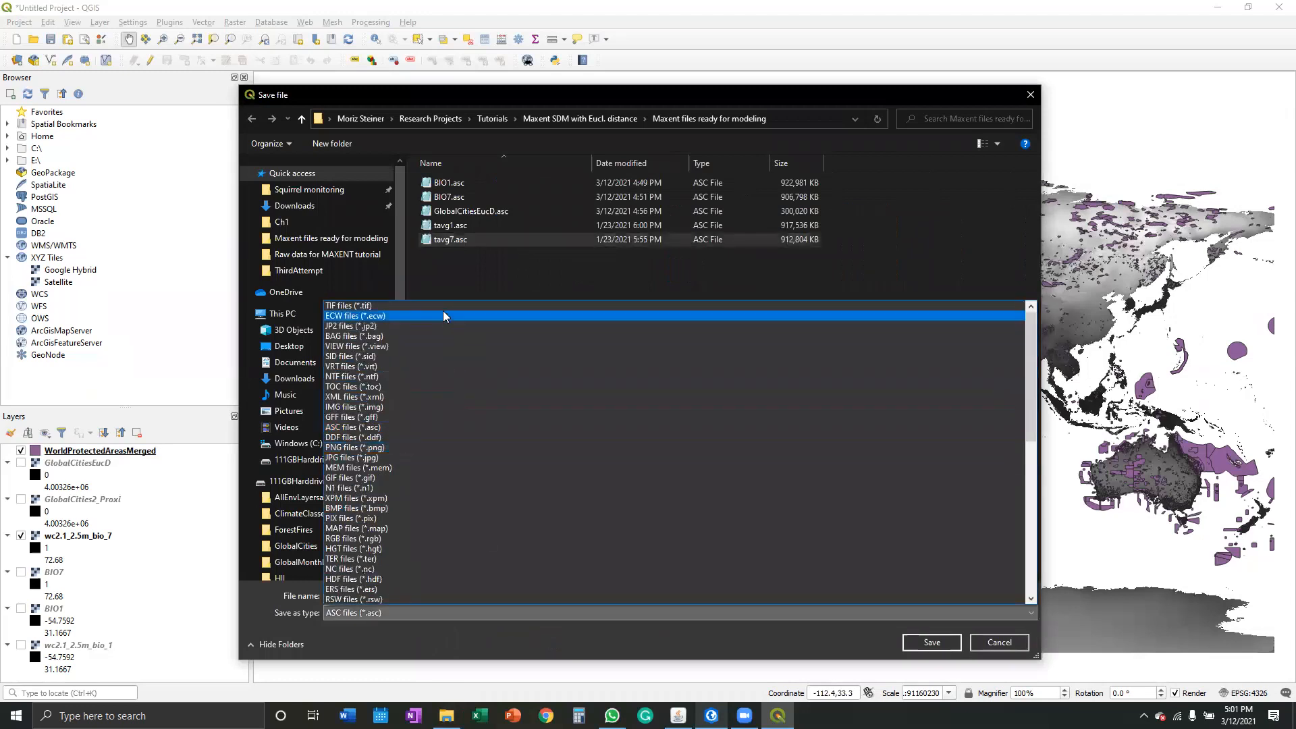
{"action": "left_click", "coordinate": [441, 307]}
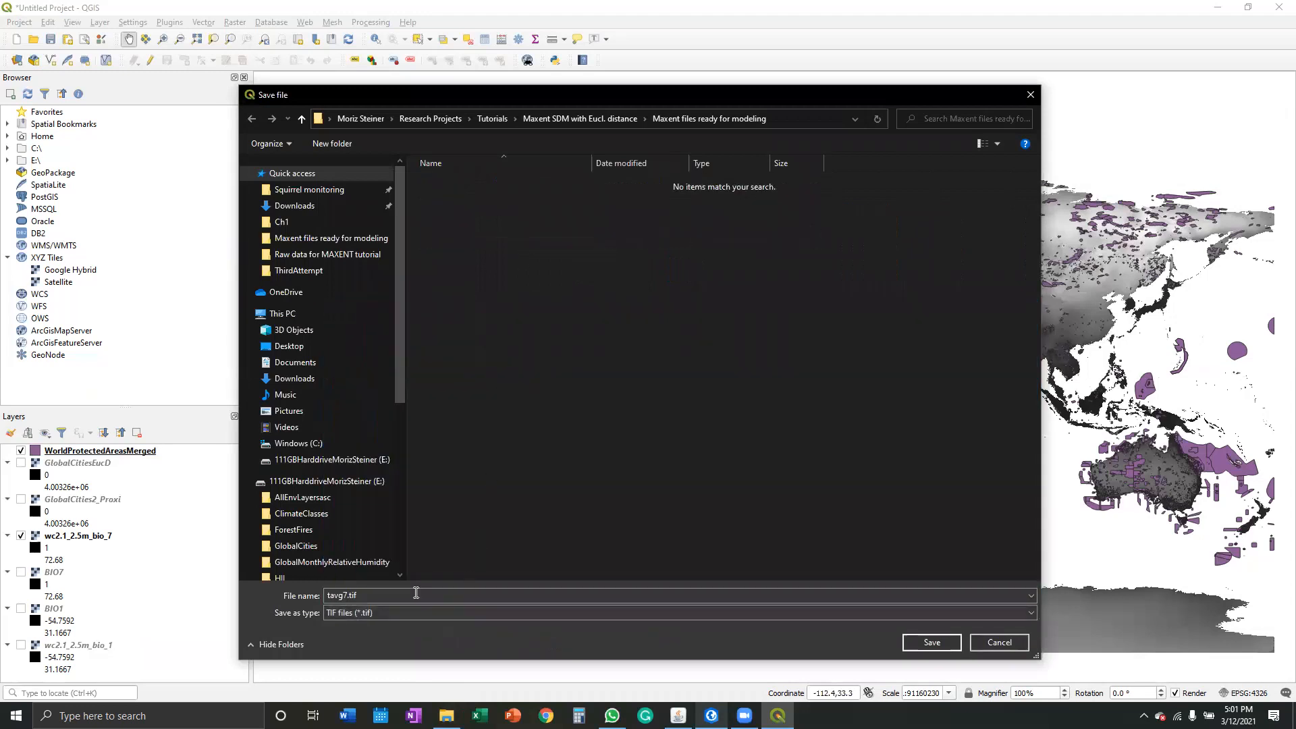
{"action": "left_click", "coordinate": [350, 594]}
{"action": "key", "text": "BackSpace"}
{"action": "key", "text": "BackSpace"}
{"action": "key", "text": "BackSpace"}
{"action": "key", "text": "BackSpace"}
{"action": "key", "text": "BackSpace"}
{"action": "type", "text": "W"}
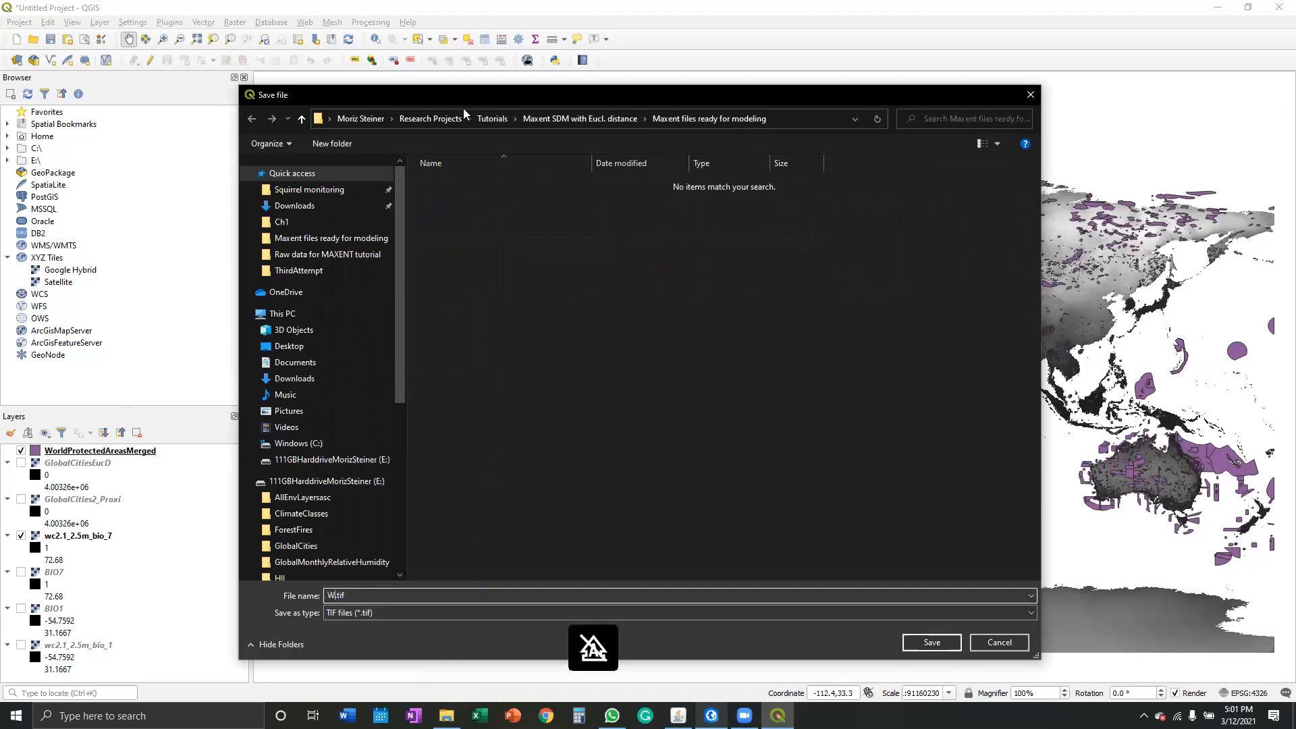
{"action": "type", "text": "orldProtectedAreas"}
{"action": "left_click", "coordinate": [953, 645]}
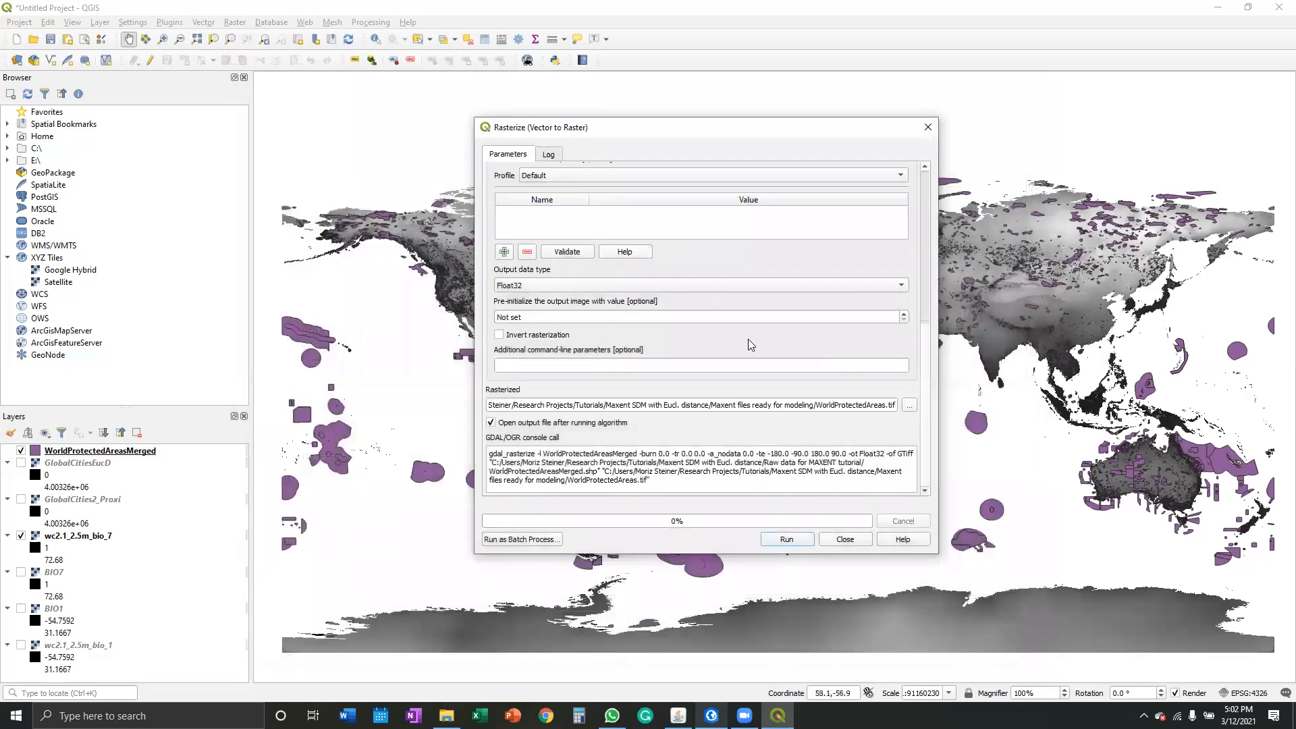
Close the Rasterize tool without running it and copy the horizontal pixel size from the BIO7 layer properties.
{"action": "scroll", "coordinate": [737, 351], "scroll_direction": "up", "scroll_amount": 5}
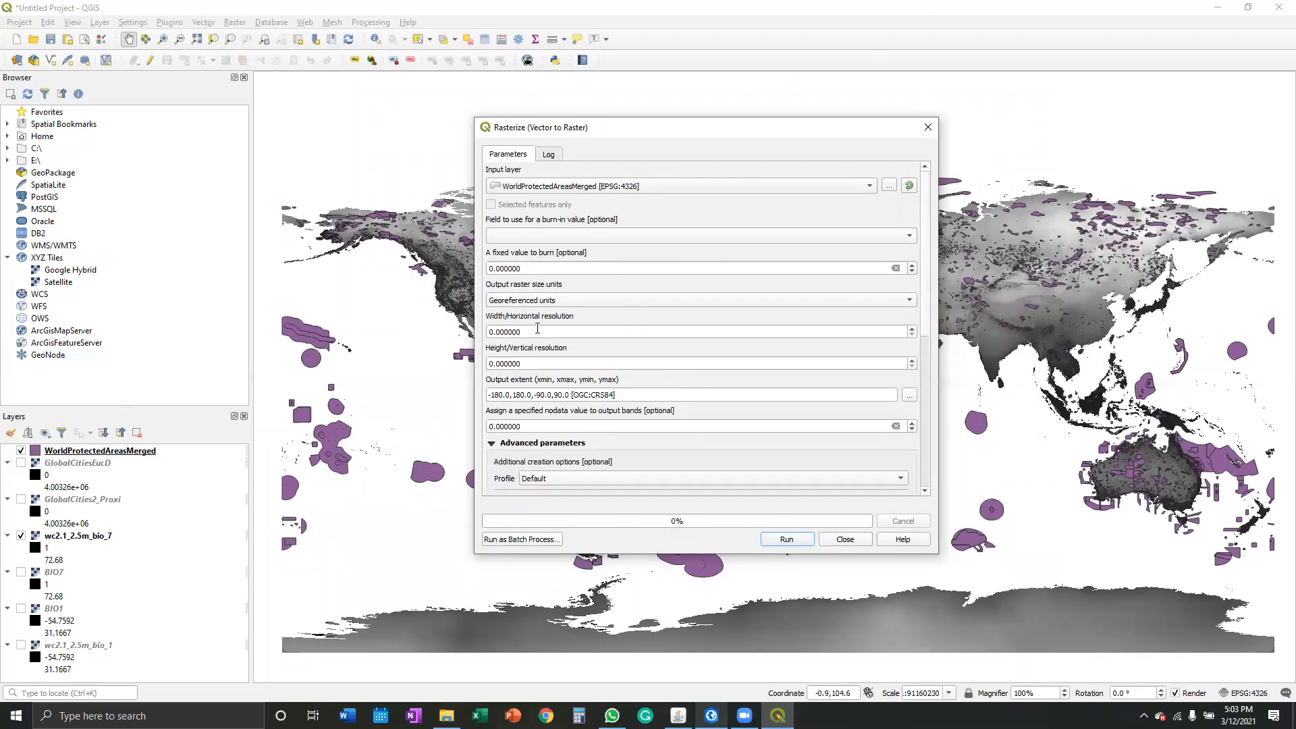
{"action": "left_click", "coordinate": [837, 541]}
{"action": "right_click", "coordinate": [103, 571]}
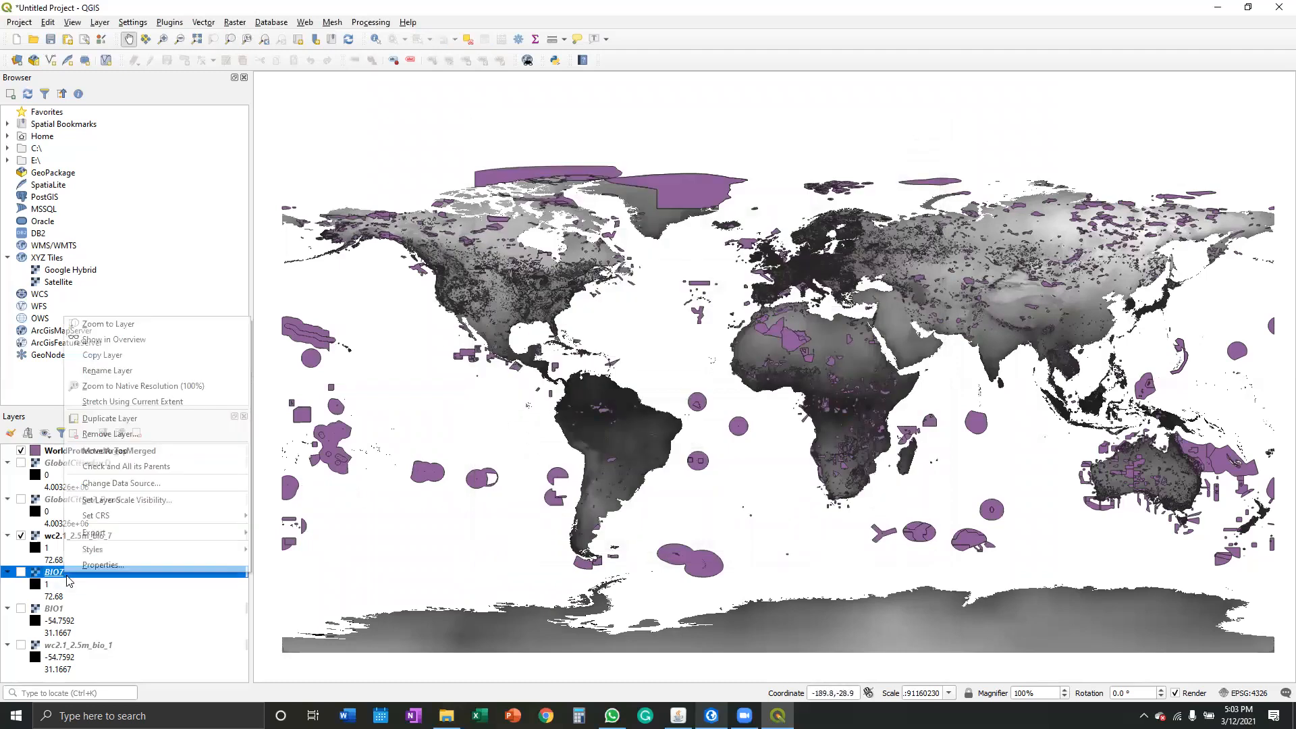
{"action": "key", "text": "Escape"}
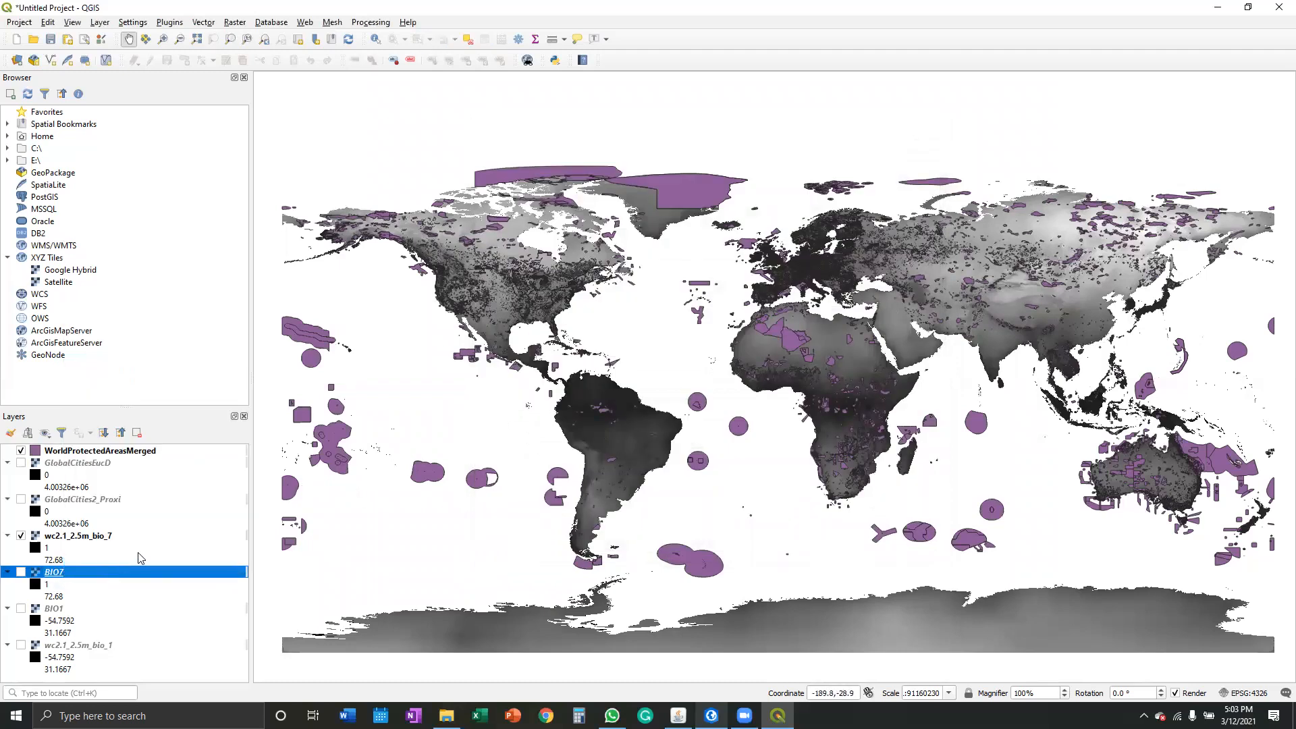
{"action": "left_click_drag", "start_coordinate": [636, 461], "coordinate": [521, 462]}
{"action": "key", "text": "ctrl+c"}
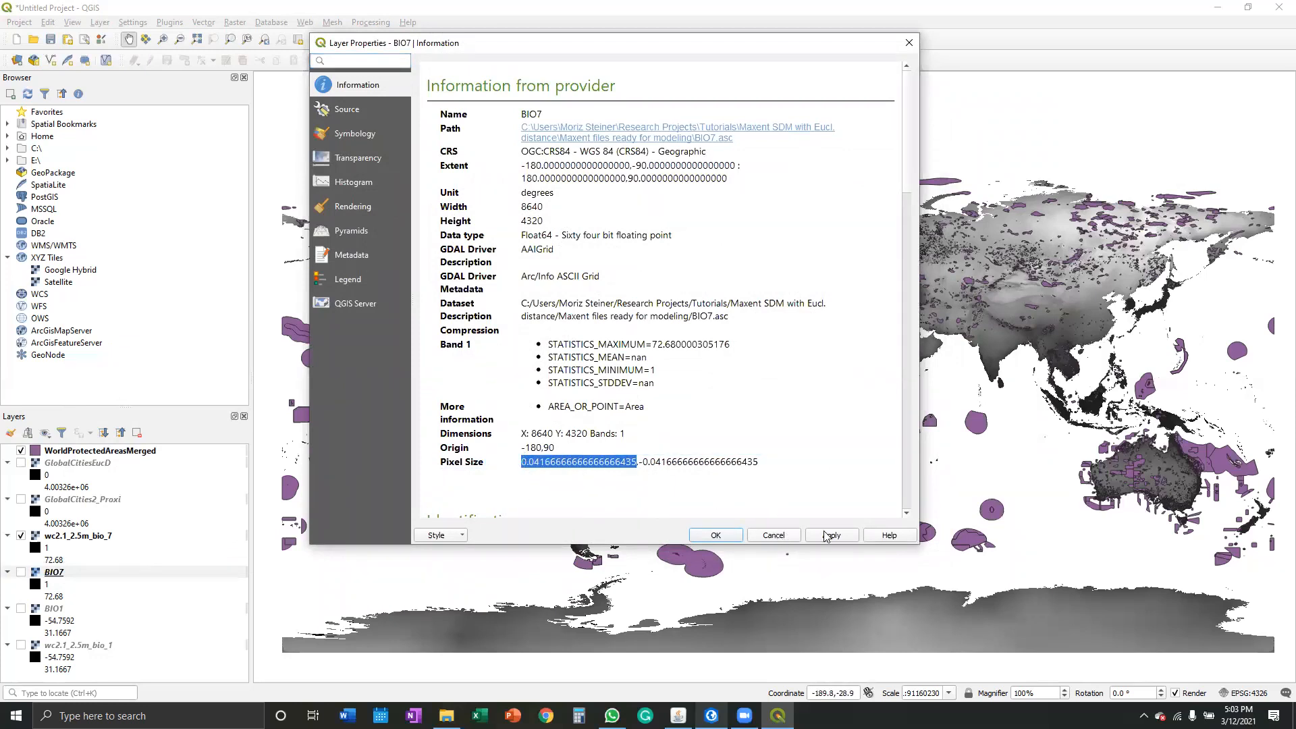
{"action": "left_click", "coordinate": [785, 534]}
Reopen Rasterize (Vector to Raster) for WorldProtectedAreasMerged and set the output raster size units to Georeferenced units.
{"action": "left_click", "coordinate": [233, 22]}
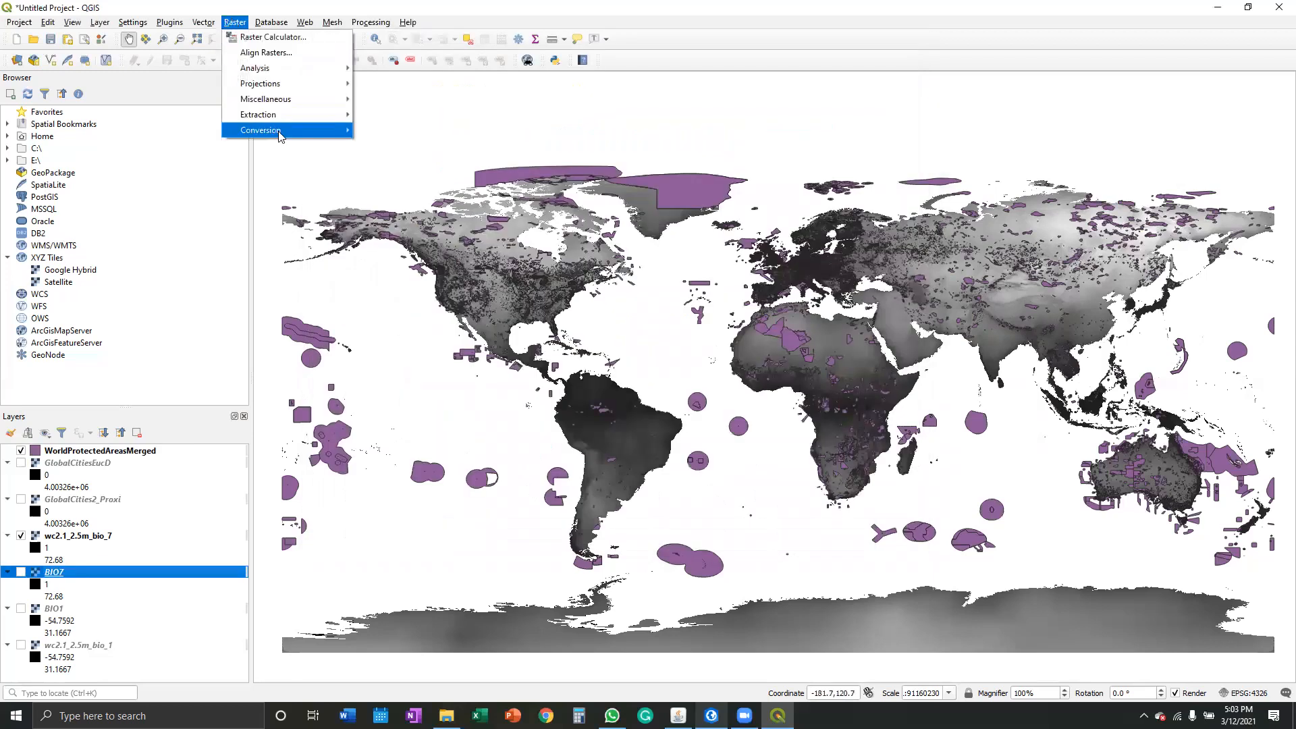
{"action": "mouse_move", "coordinate": [281, 130]}
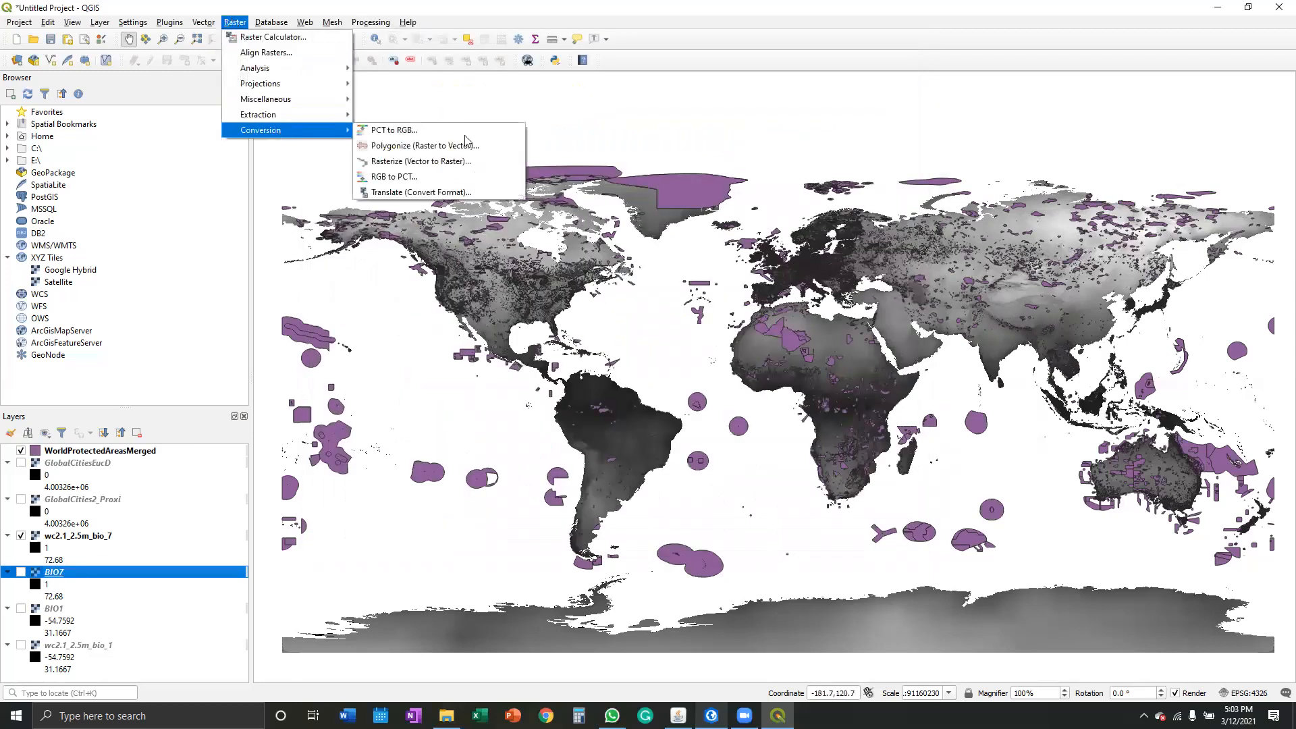
{"action": "left_click", "coordinate": [420, 161]}
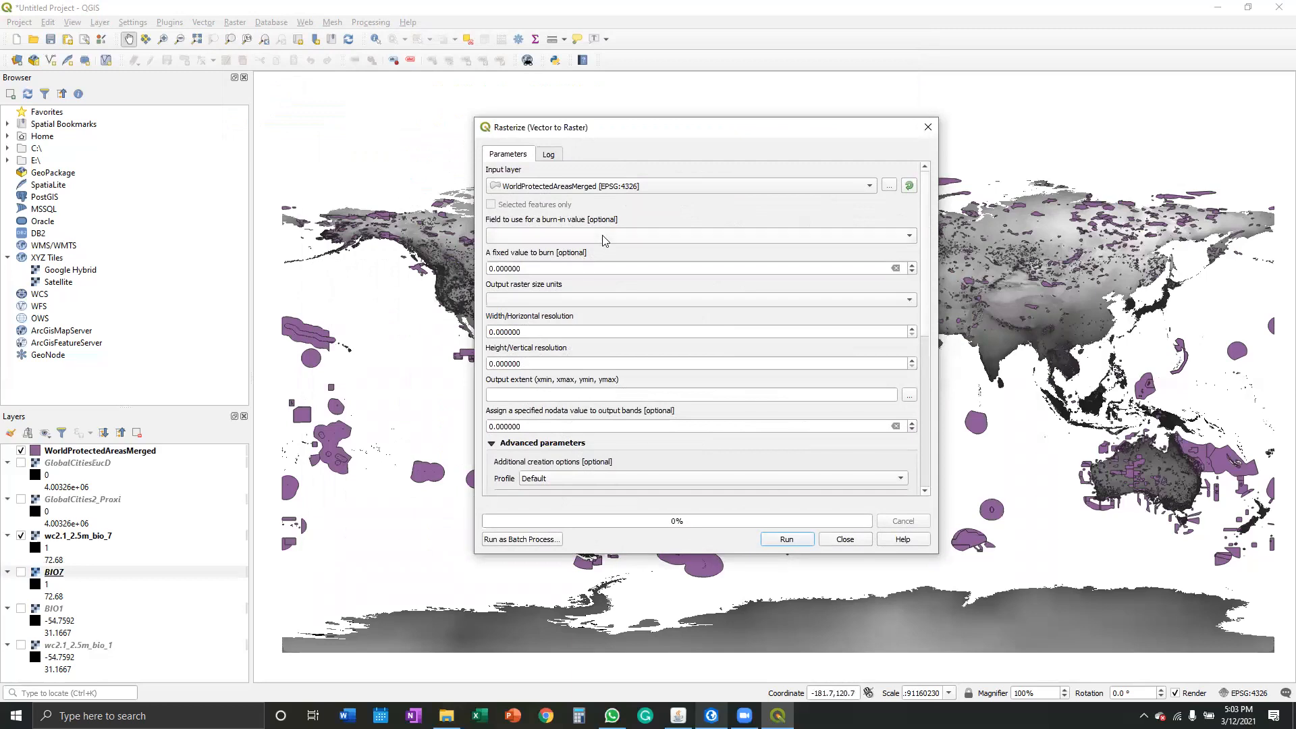
{"action": "left_click", "coordinate": [593, 298]}
{"action": "left_click", "coordinate": [568, 314]}
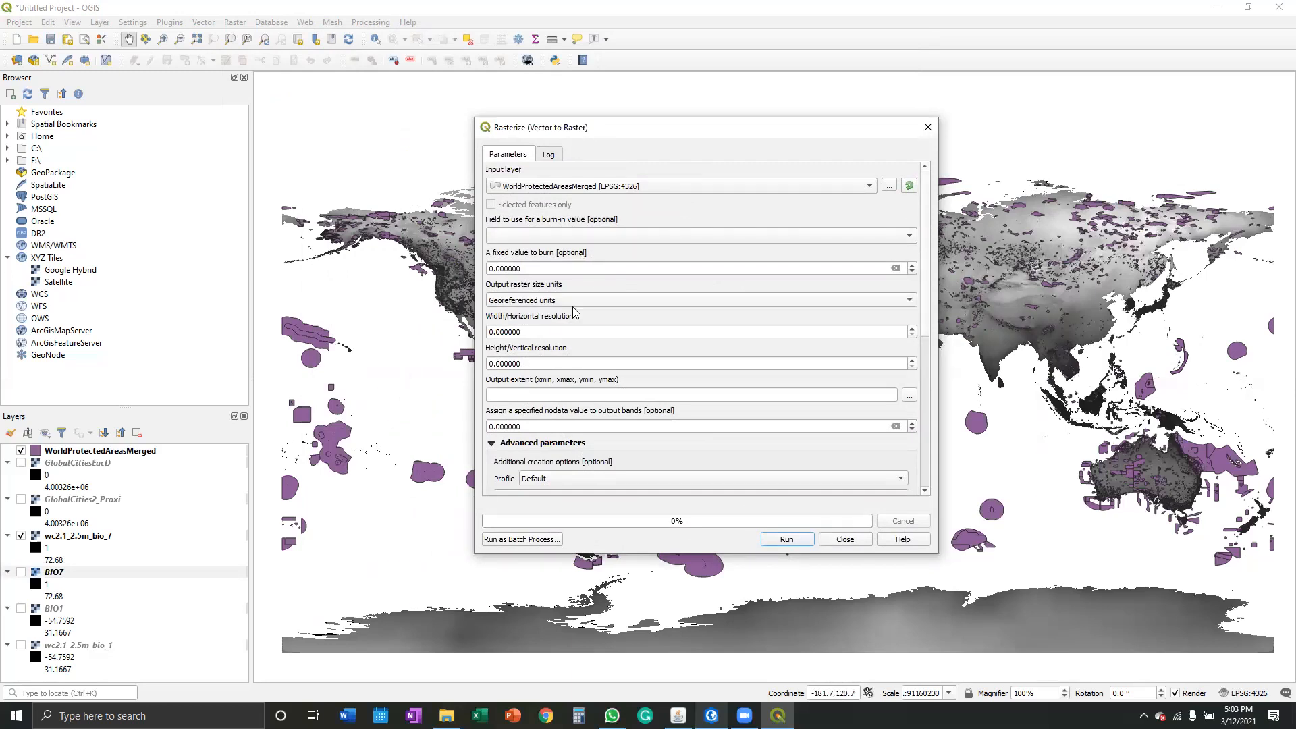
Set both the horizontal and the vertical resolution to the copied pixel size, 0.041667.
{"action": "double_click", "coordinate": [519, 332]}
{"action": "type", "text": "0.041667"}
{"action": "left_click", "coordinate": [526, 362]}
{"action": "double_click", "coordinate": [525, 362]}
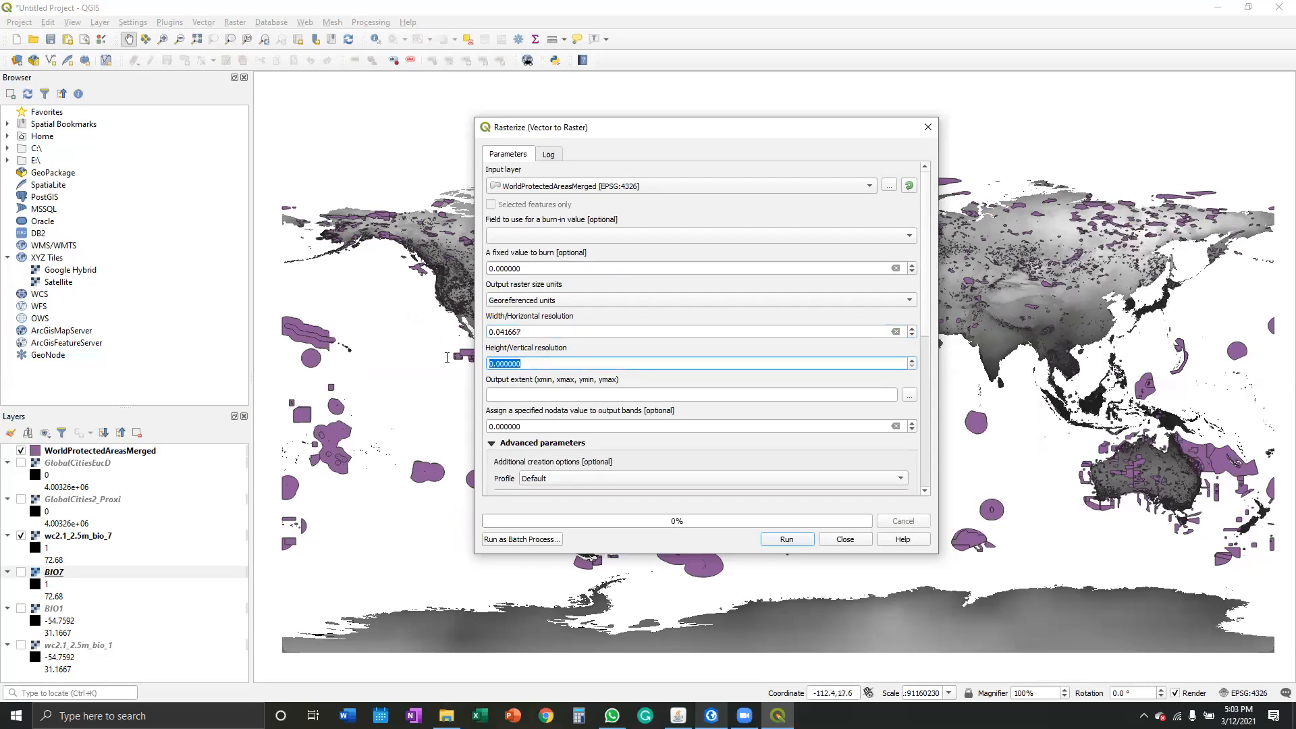
{"action": "key", "text": "ctrl+v"}
Take the rasterize output extent from the BIO1 layer.
{"action": "left_click", "coordinate": [911, 397]}
{"action": "left_click", "coordinate": [956, 433]}
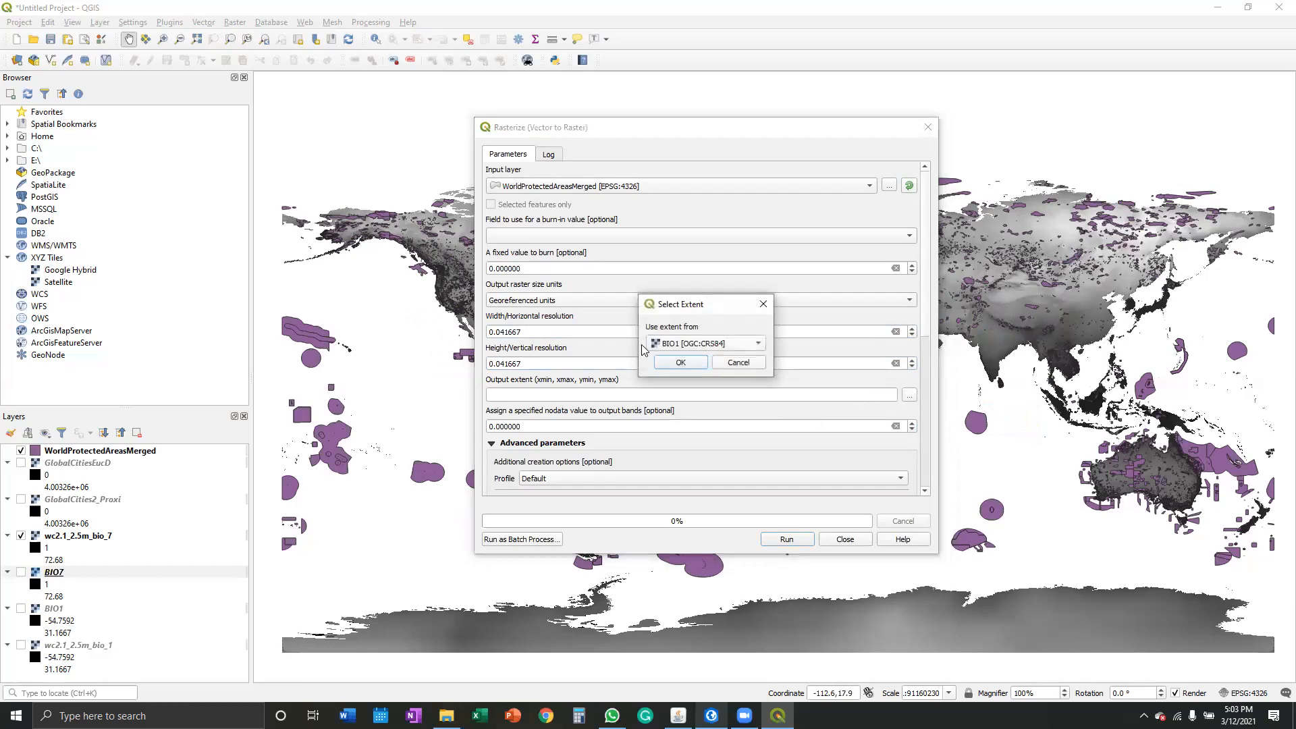
{"action": "left_click", "coordinate": [682, 363]}
Try a vertical resolution of 1 and restore the copied pixel size of 0.041667 from the clipboard history.
{"action": "double_click", "coordinate": [591, 364]}
{"action": "type", "text": "1"}
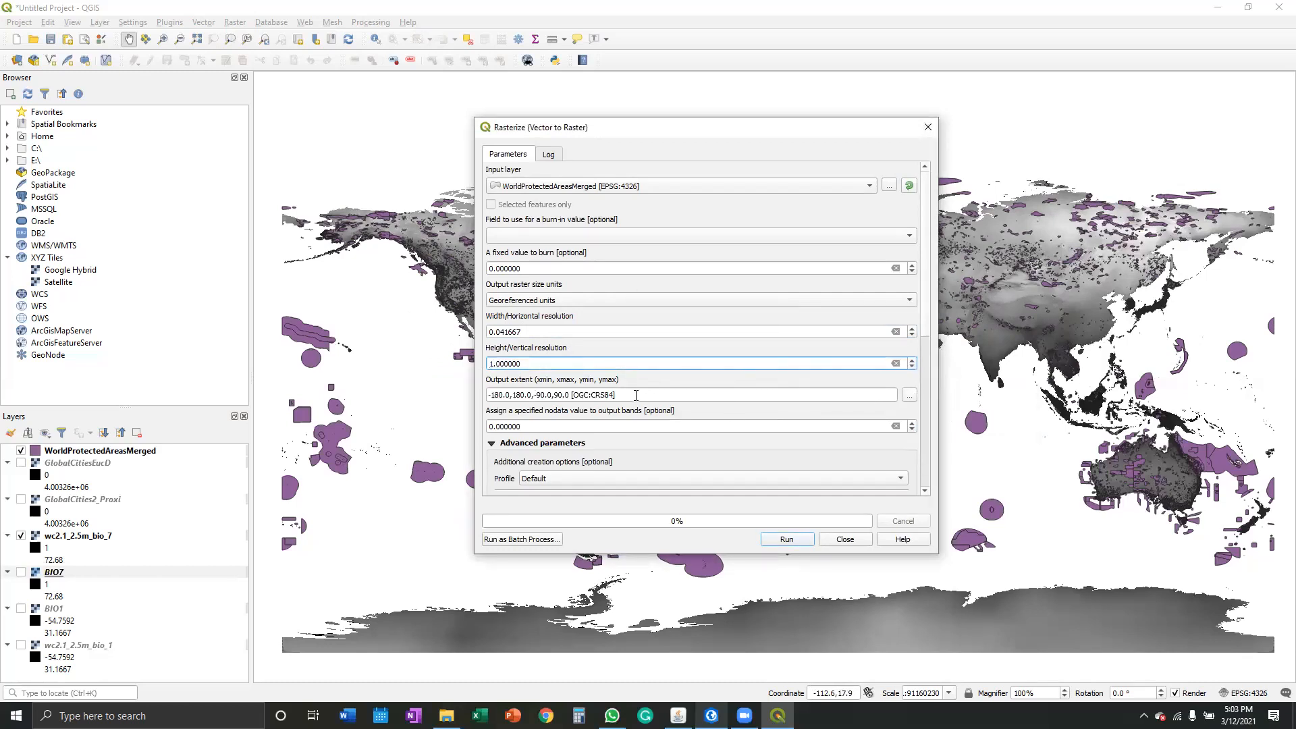
{"action": "key", "text": "super+v"}
{"action": "left_click_drag", "start_coordinate": [591, 366], "coordinate": [407, 348]}
{"action": "key", "text": "super+v"}
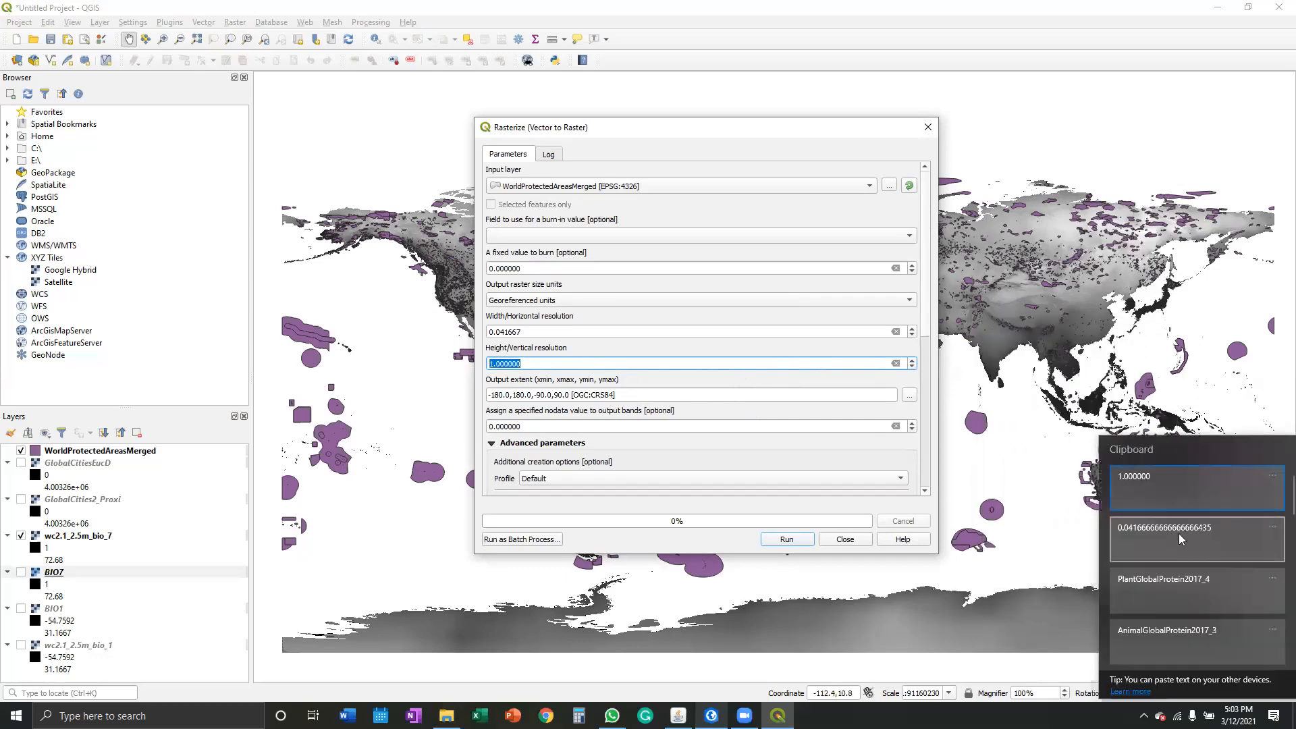
{"action": "left_click", "coordinate": [1180, 537]}
Set the rasterized output to WorldProtectedAreas1.tif in the Maxent files ready for modeling folder, run the rasterization and close the tool when finished.
{"action": "left_click", "coordinate": [615, 426]}
{"action": "scroll", "coordinate": [623, 350], "scroll_direction": "down", "scroll_amount": 3}
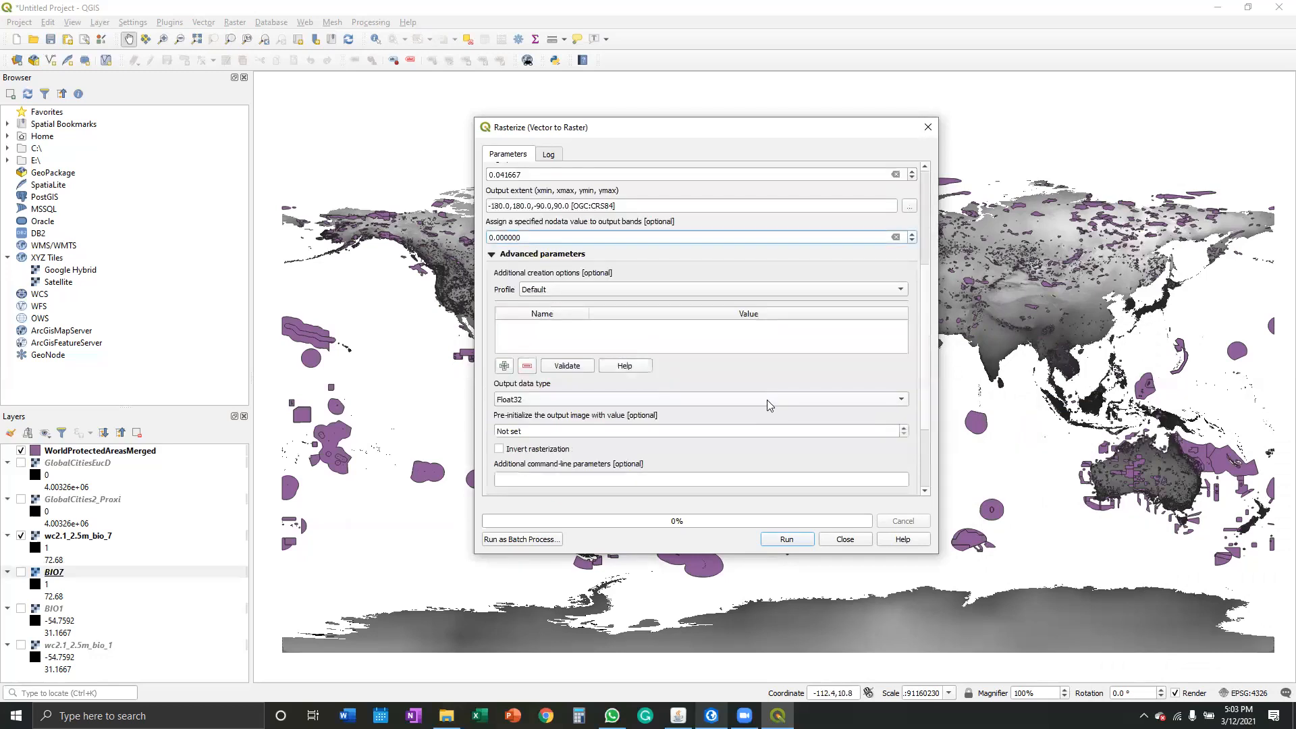
{"action": "left_click", "coordinate": [861, 428]}
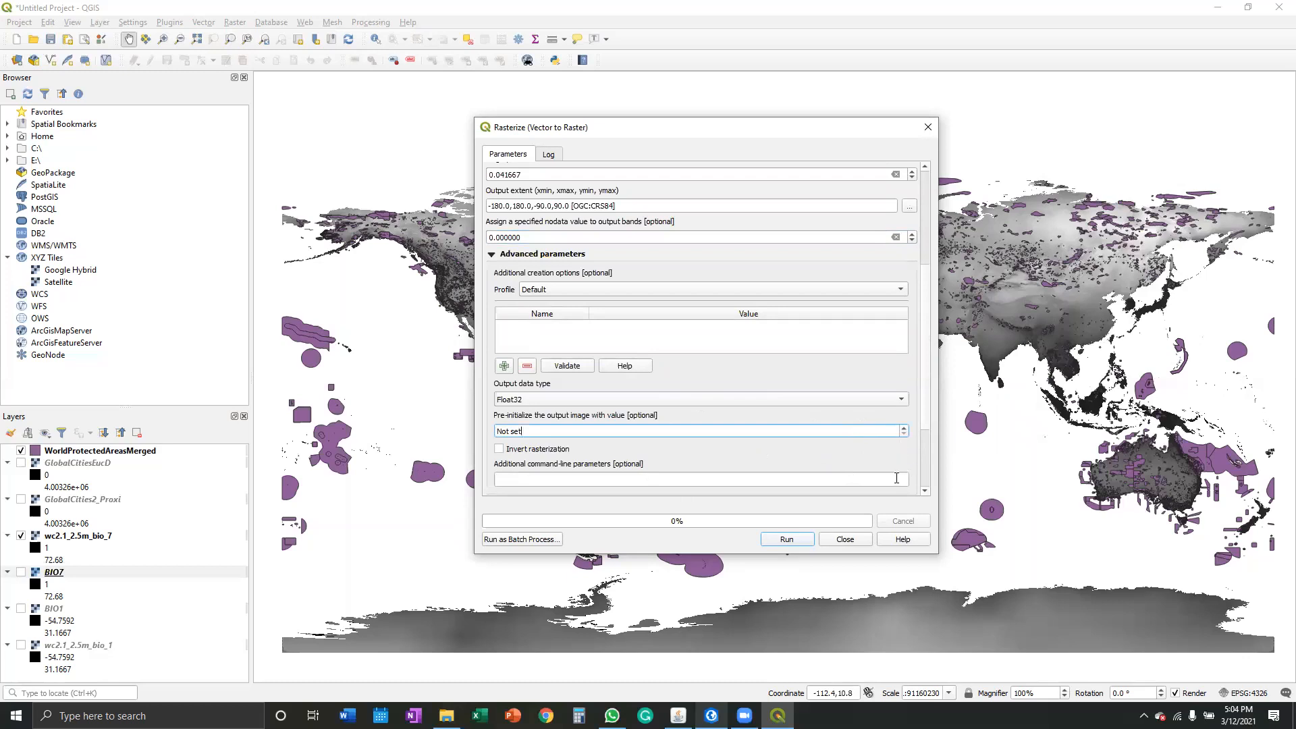
{"action": "scroll", "coordinate": [803, 421], "scroll_direction": "down", "scroll_amount": 3}
{"action": "left_click", "coordinate": [909, 407]}
{"action": "key", "text": "Escape"}
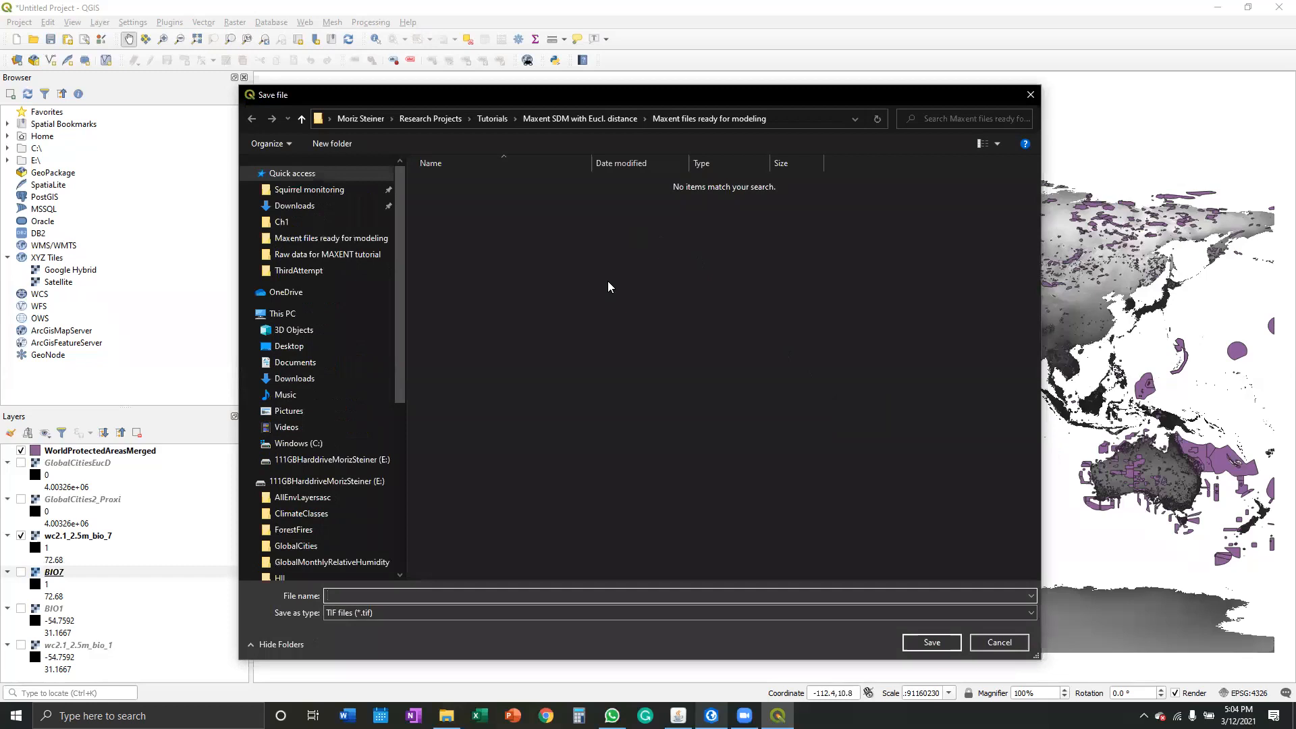
{"action": "type", "text": "e"}
{"action": "key", "text": "BackSpace"}
{"action": "type", "text": "w"}
{"action": "type", "text": "w"}
{"action": "type", "text": "W"}
{"action": "type", "text": "orldP"}
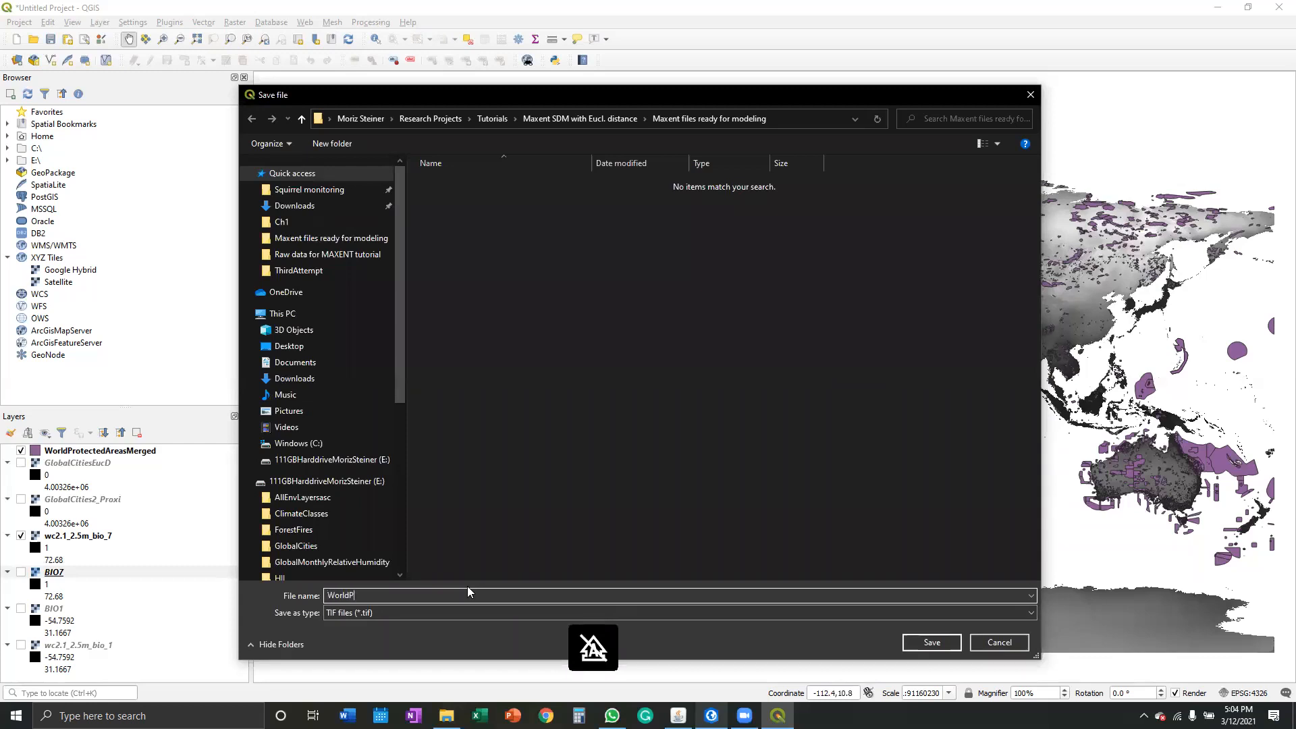
{"action": "type", "text": "rotectedAreas1"}
{"action": "left_click", "coordinate": [937, 645]}
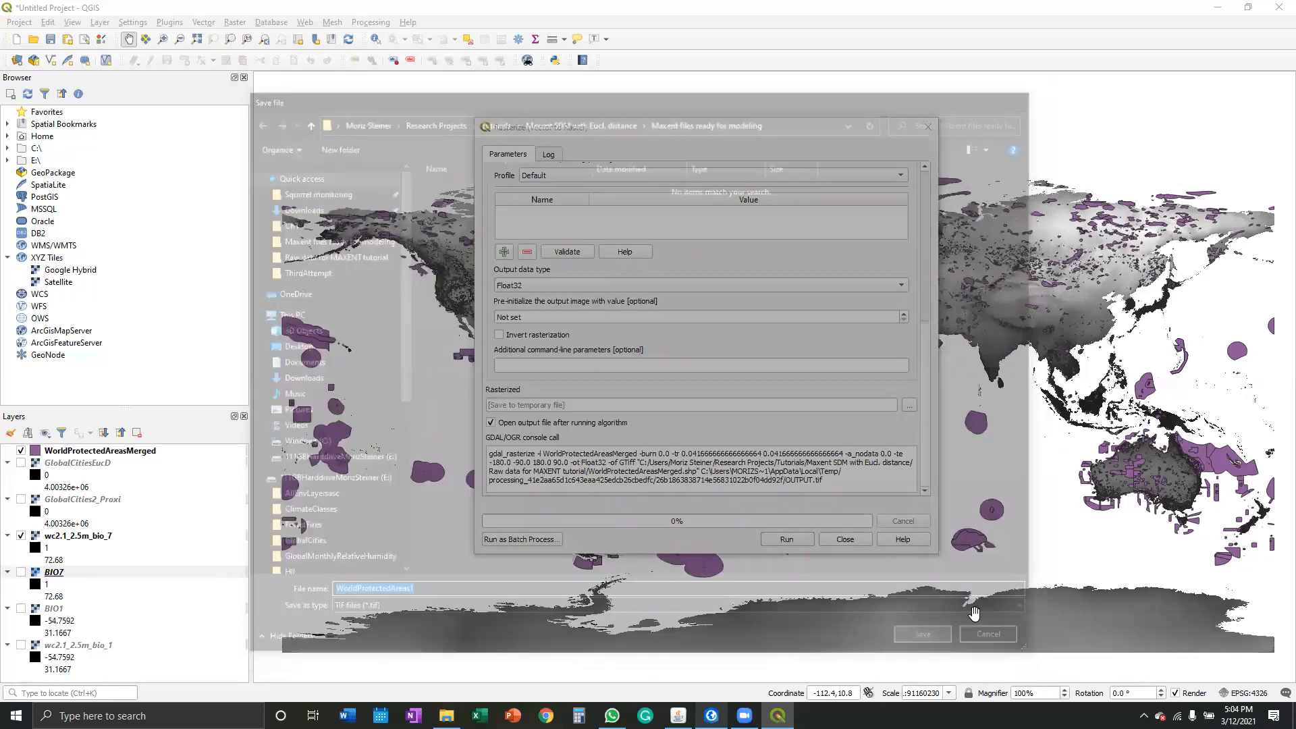
{"action": "left_click", "coordinate": [789, 540]}
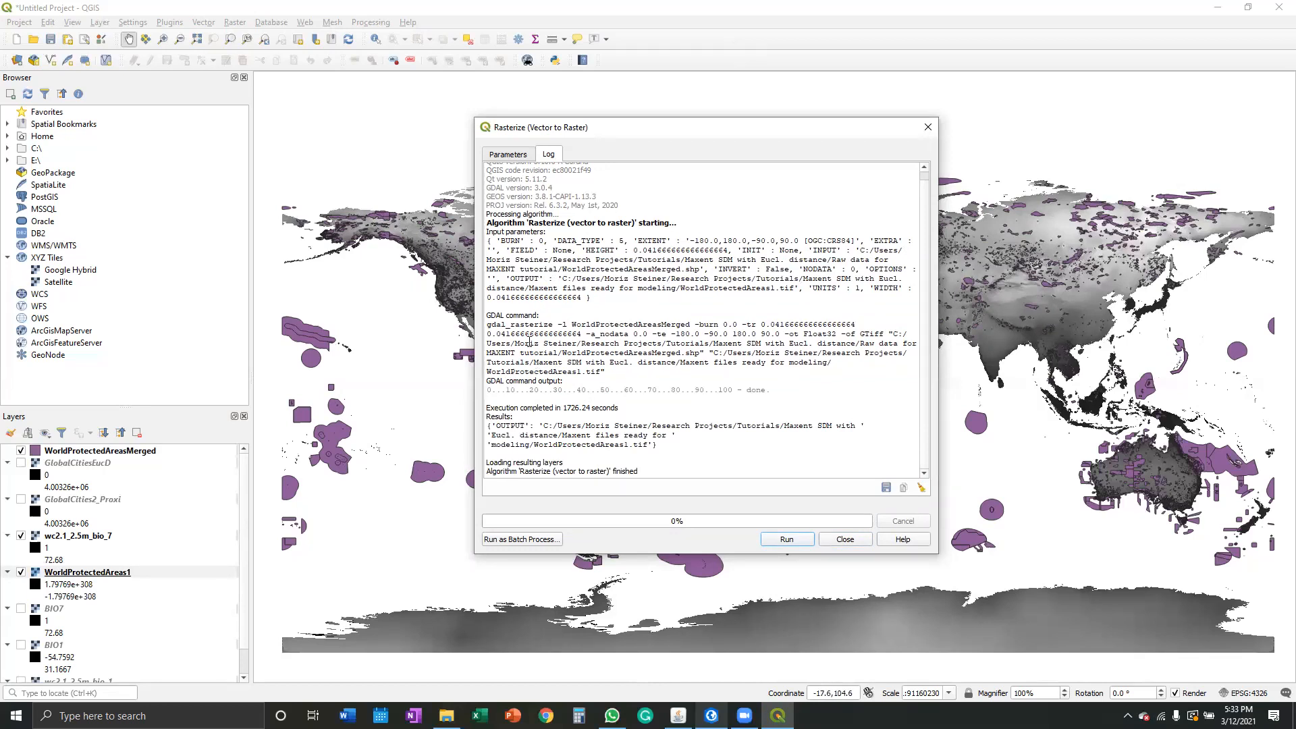
{"action": "left_click", "coordinate": [844, 540]}
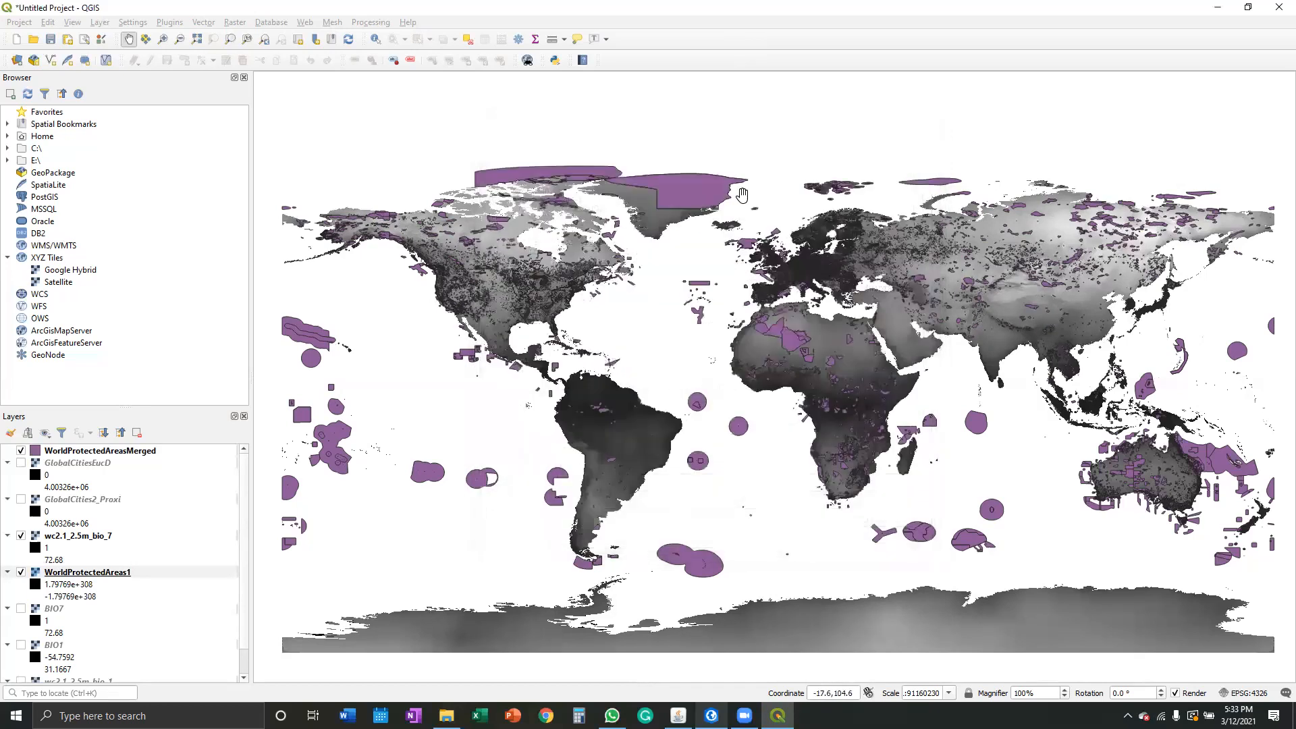
Check the extent, dimensions and pixel size of WorldProtectedAreas1 in its layer properties.
{"action": "right_click", "coordinate": [93, 574]}
{"action": "left_click", "coordinate": [122, 557]}
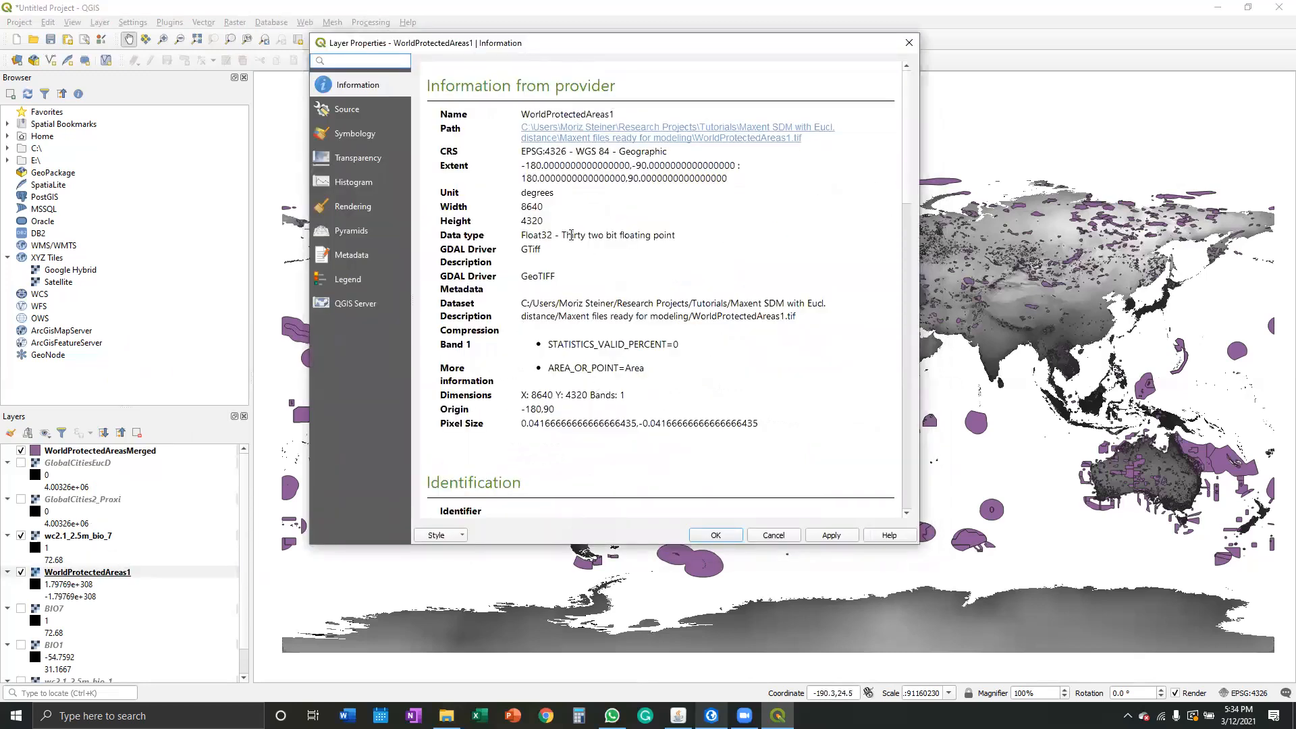
{"action": "key", "text": "Escape"}
Hide WorldProtectedAreasMerged and wc2.1_2.5m_bio_7, and start a raster export of WorldProtectedAreas1, browsing to the E: drive for its output file.
{"action": "left_click", "coordinate": [21, 451]}
{"action": "left_click", "coordinate": [21, 535]}
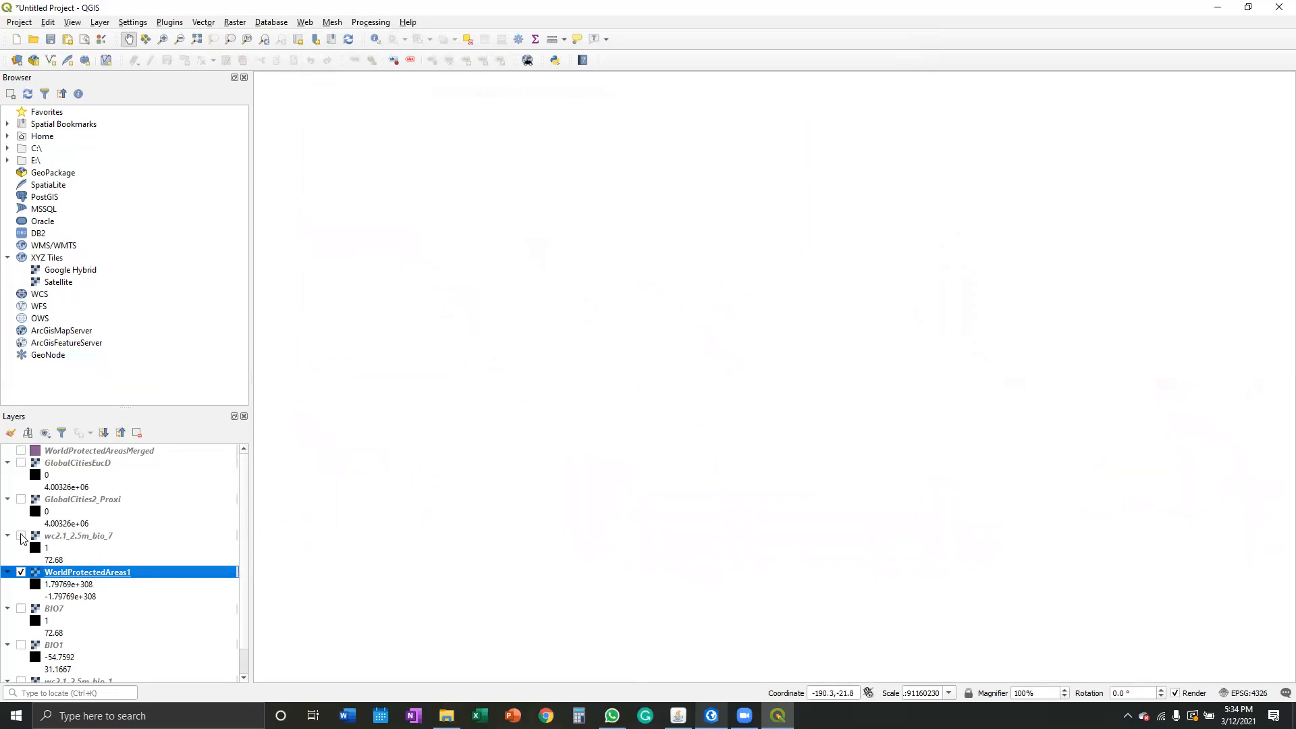
{"action": "right_click", "coordinate": [72, 572]}
{"action": "mouse_move", "coordinate": [120, 537]}
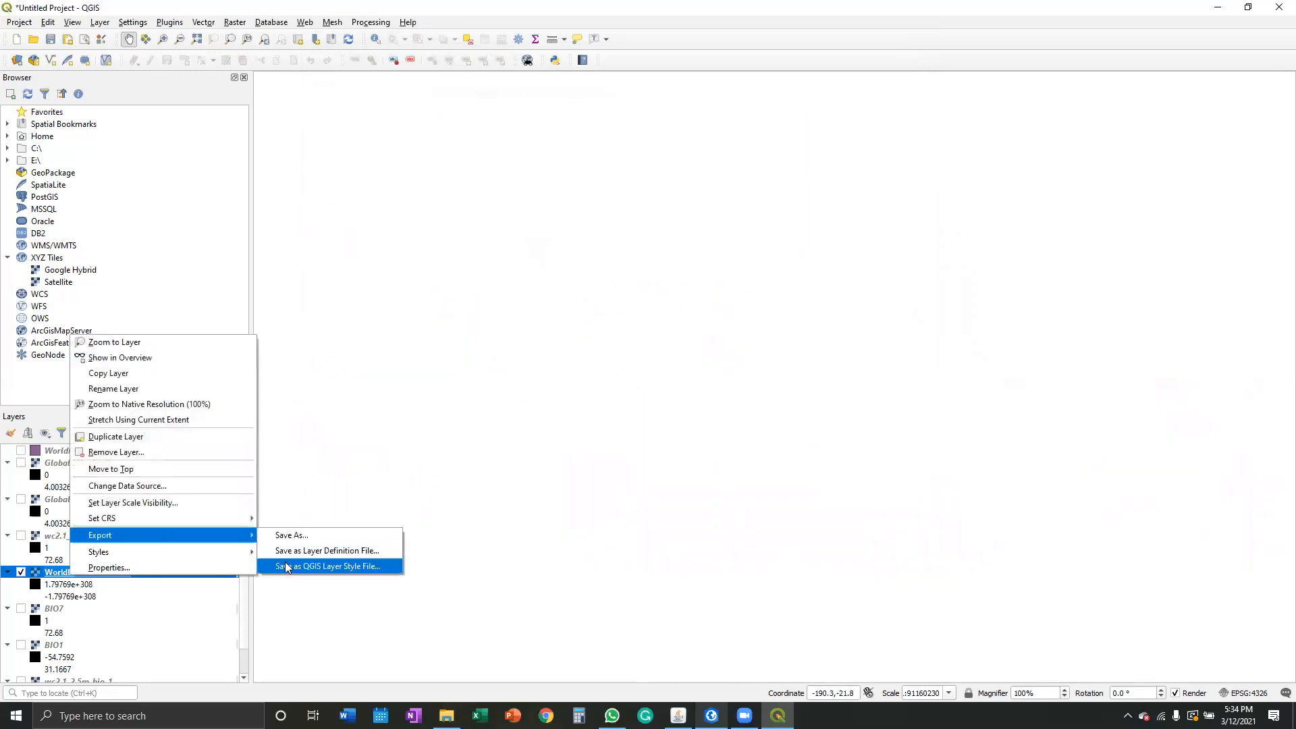
{"action": "left_click", "coordinate": [291, 535]}
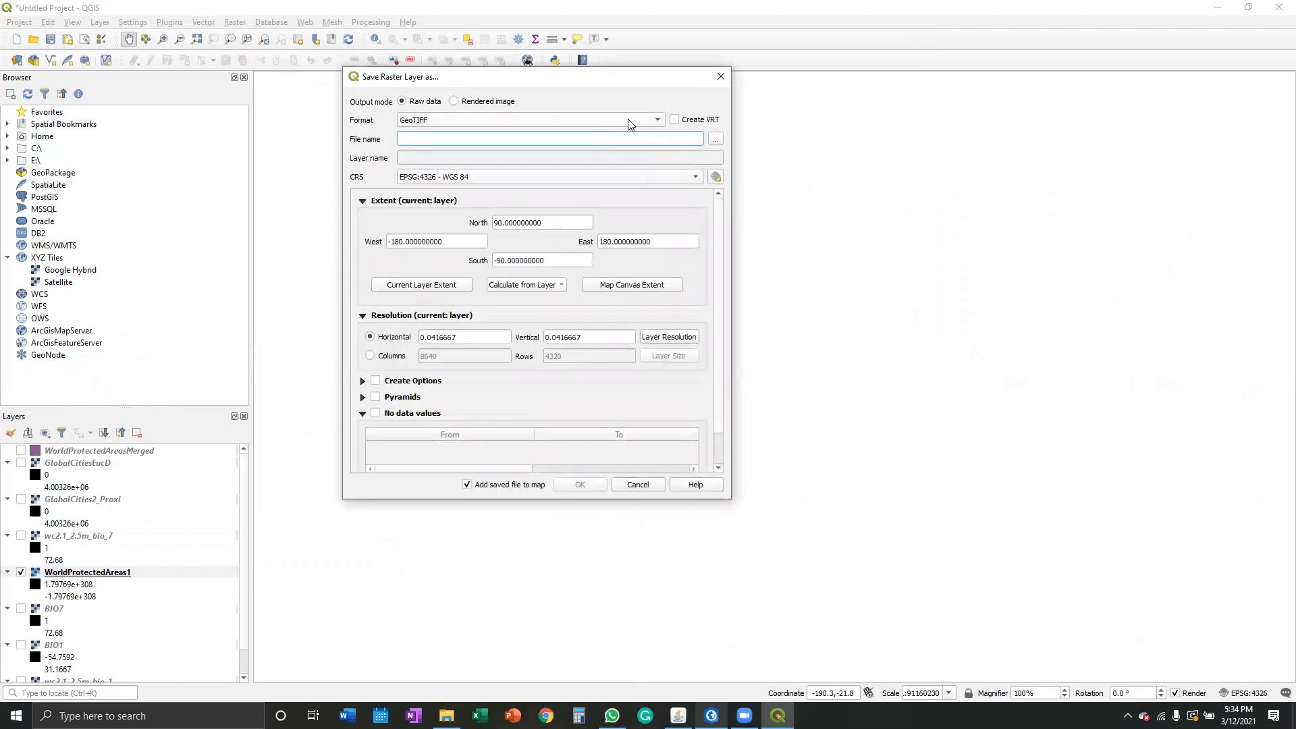
{"action": "left_click", "coordinate": [716, 139]}
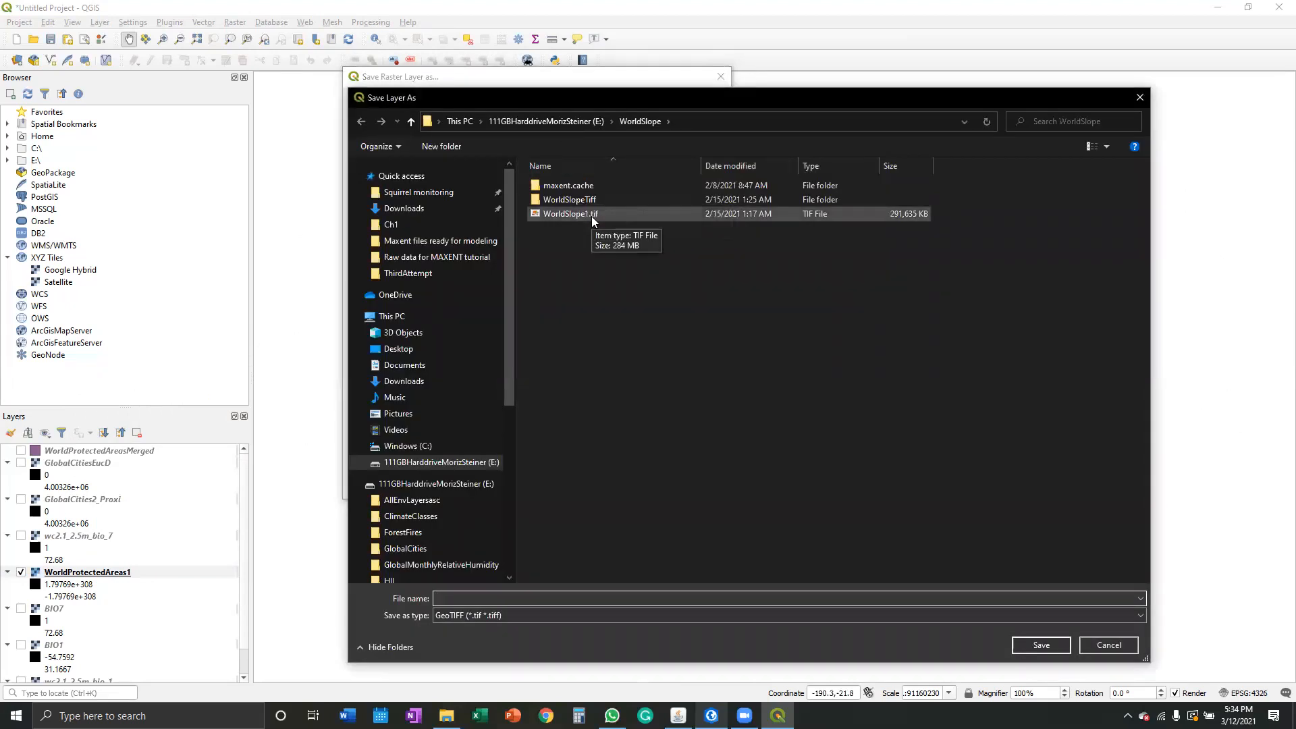
{"action": "left_click", "coordinate": [545, 122]}
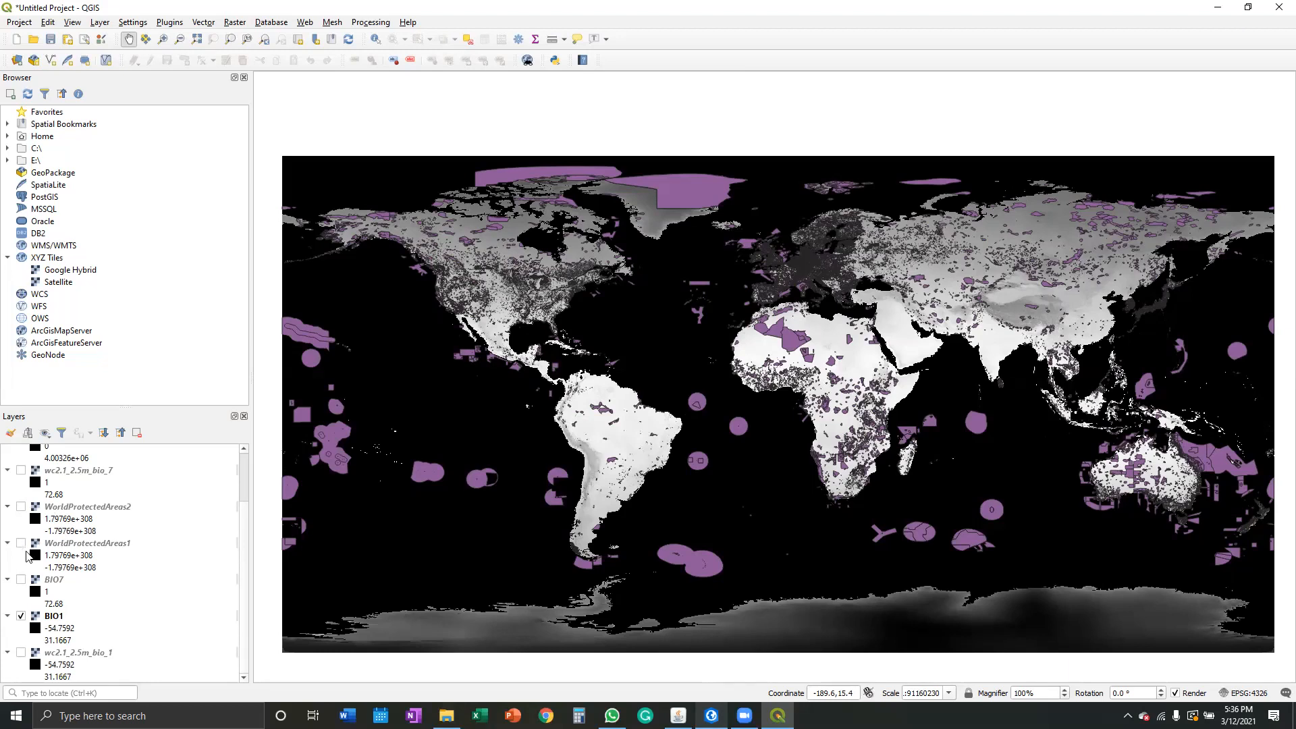
{"action": "scroll", "coordinate": [56, 594], "scroll_direction": "up", "scroll_amount": 2}
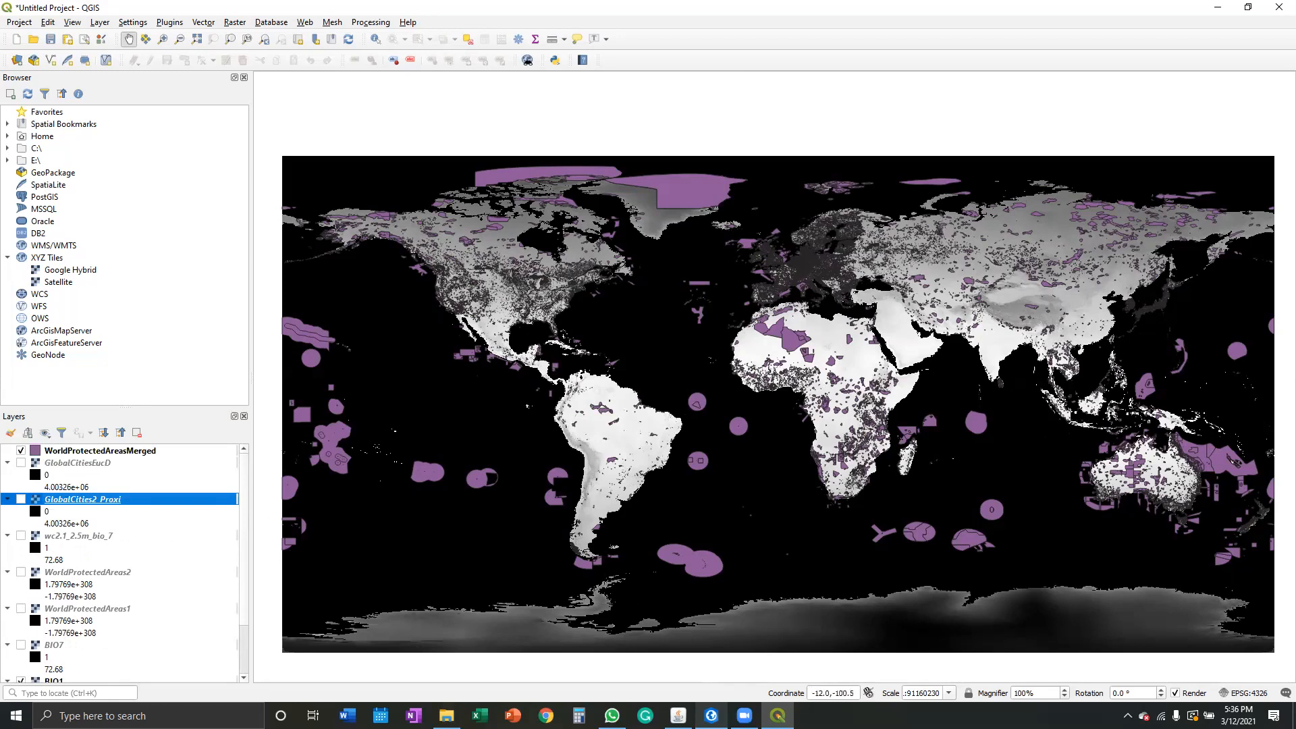
Switch to ArcGIS Pro and add wc2.1_2.5m_bio_1.tif and WorldProtectedAreasMerged.shp from the Raw data for MAXENT tutorial folder to the map.
{"action": "left_click", "coordinate": [711, 716]}
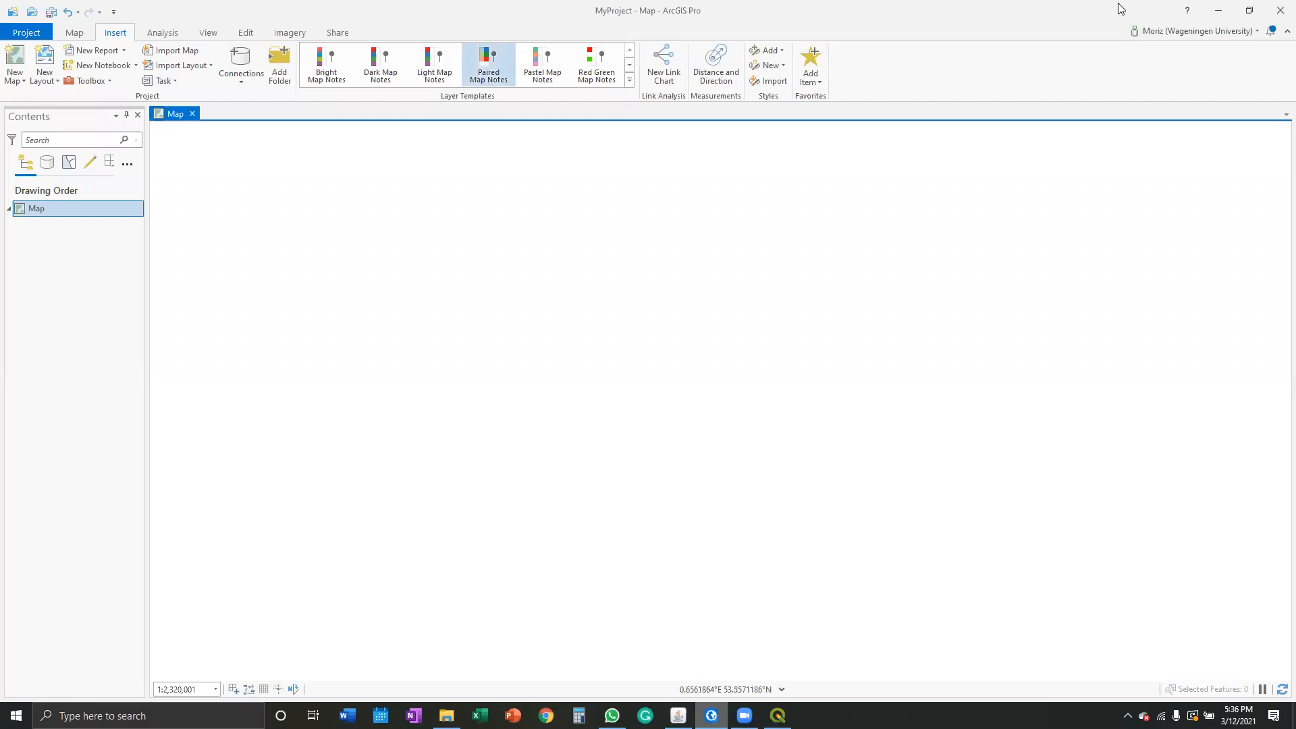
{"action": "left_click", "coordinate": [446, 715]}
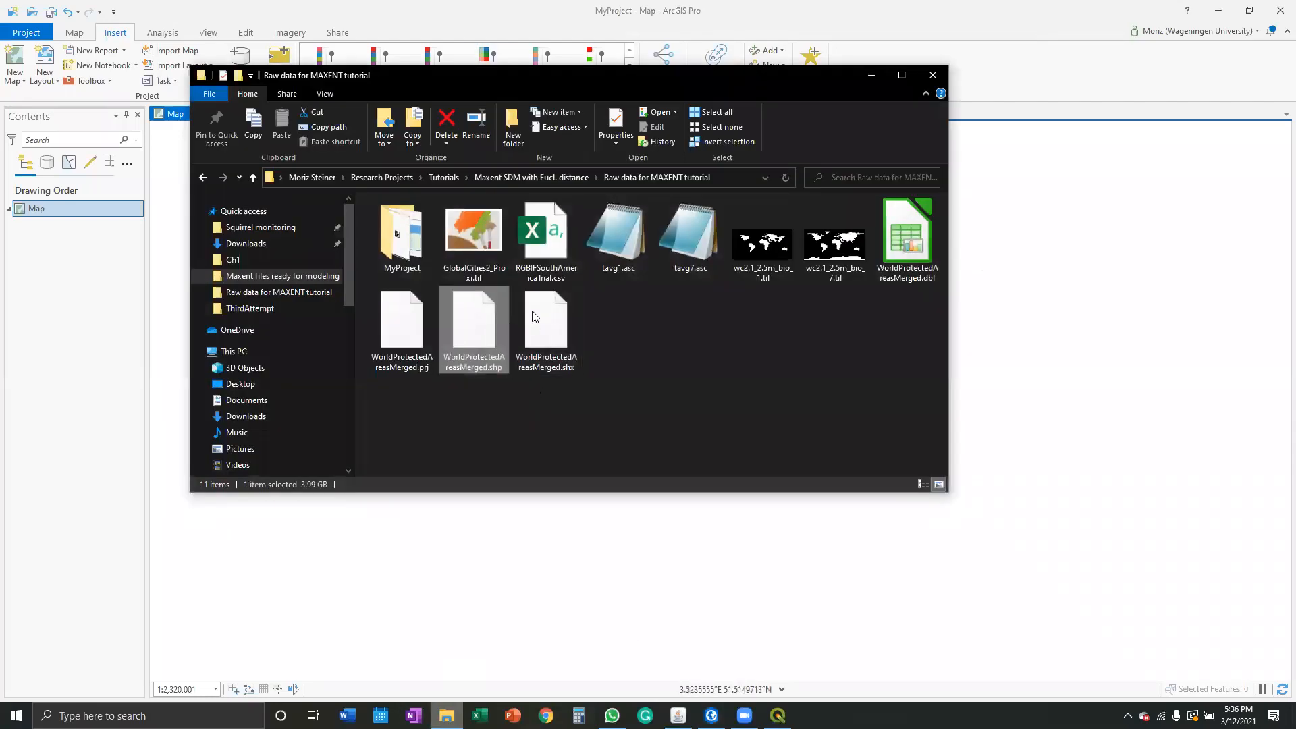
{"action": "left_click", "coordinate": [767, 265]}
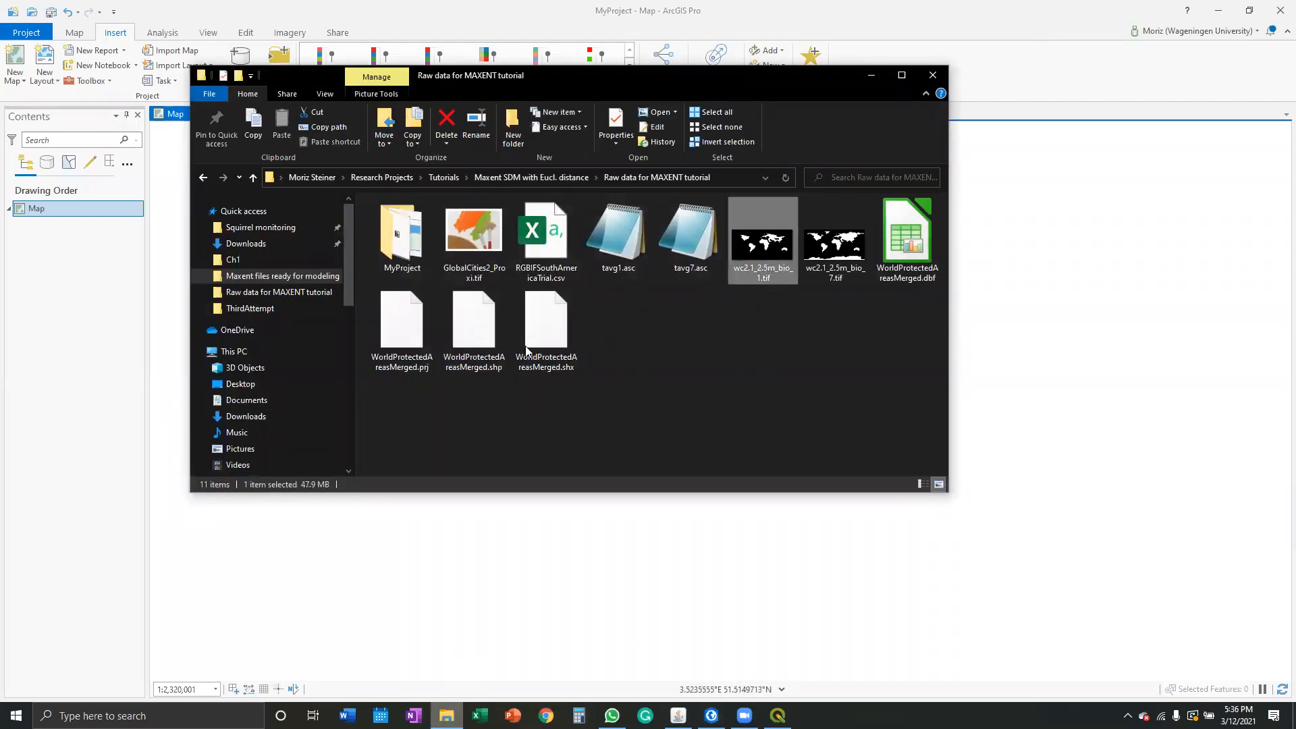
{"action": "left_click", "coordinate": [472, 323], "text": "ctrl"}
{"action": "left_click_drag", "start_coordinate": [472, 323], "coordinate": [122, 328]}
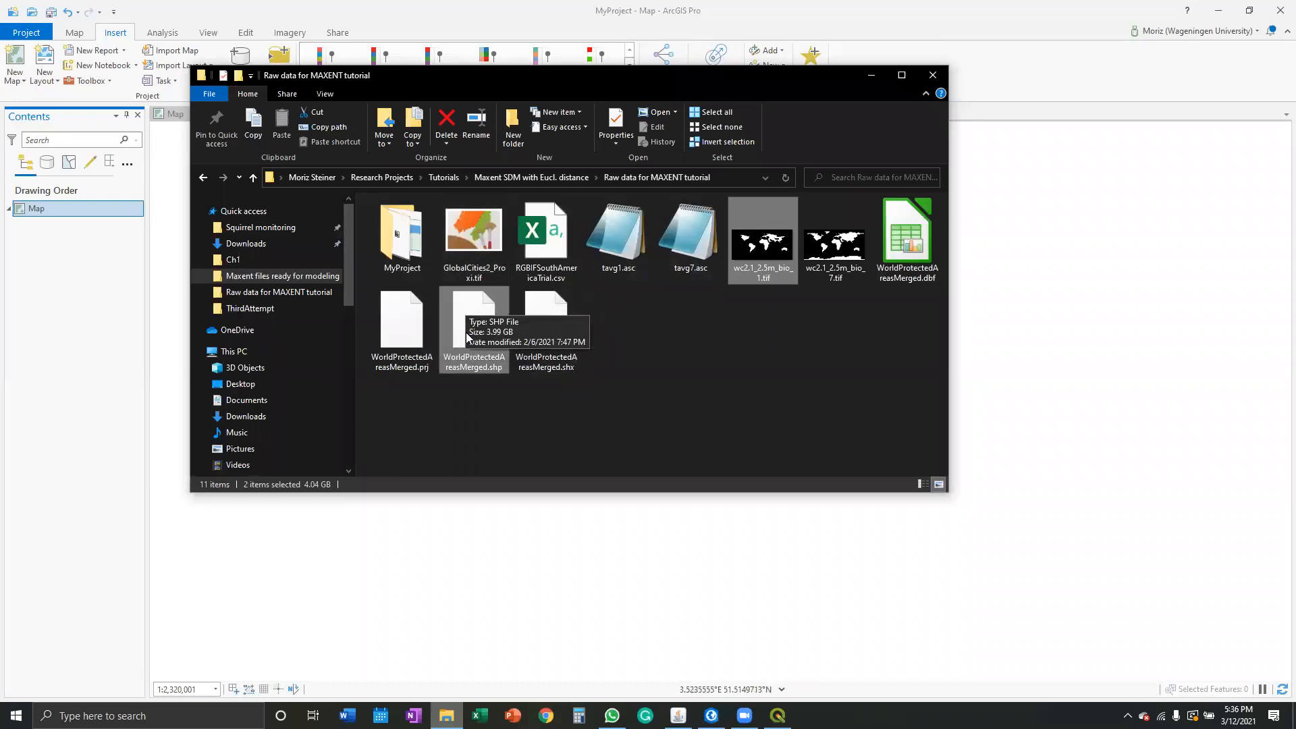
{"action": "left_click_drag", "start_coordinate": [766, 247], "coordinate": [30, 278]}
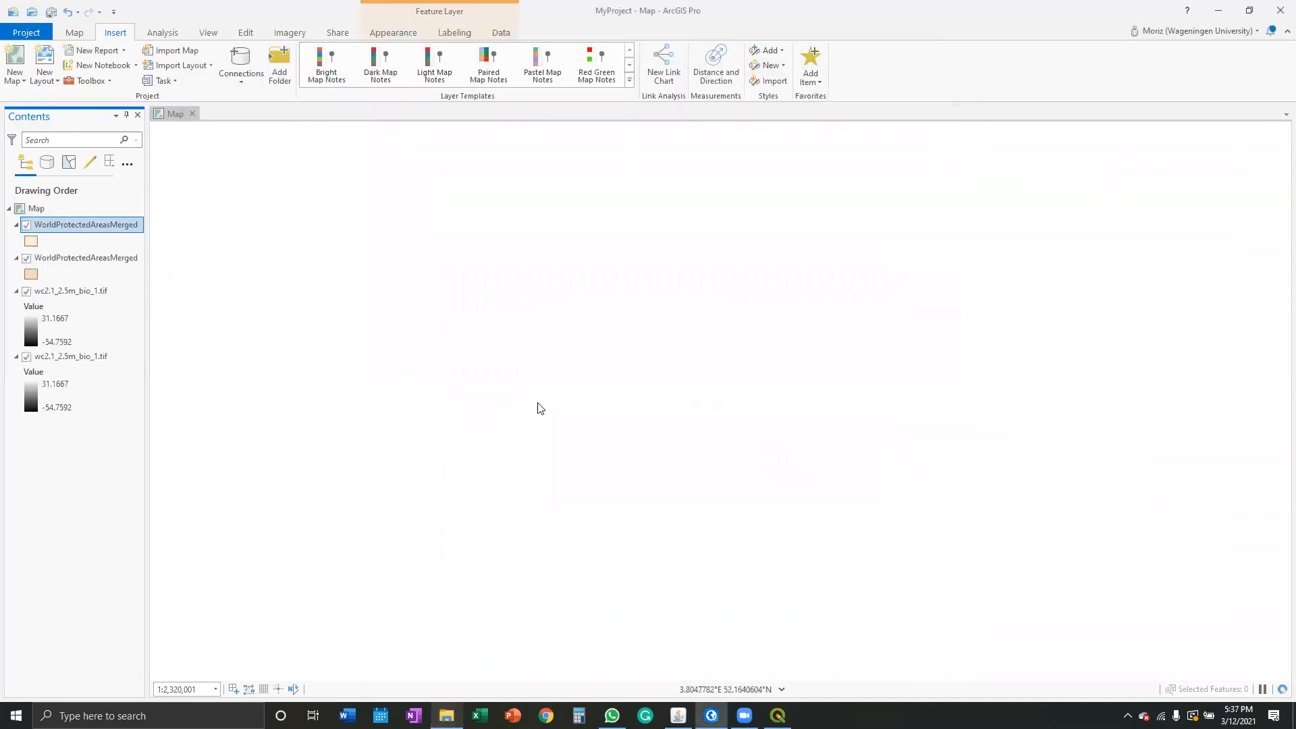
{"action": "scroll", "coordinate": [643, 347], "scroll_direction": "down", "scroll_amount": 5}
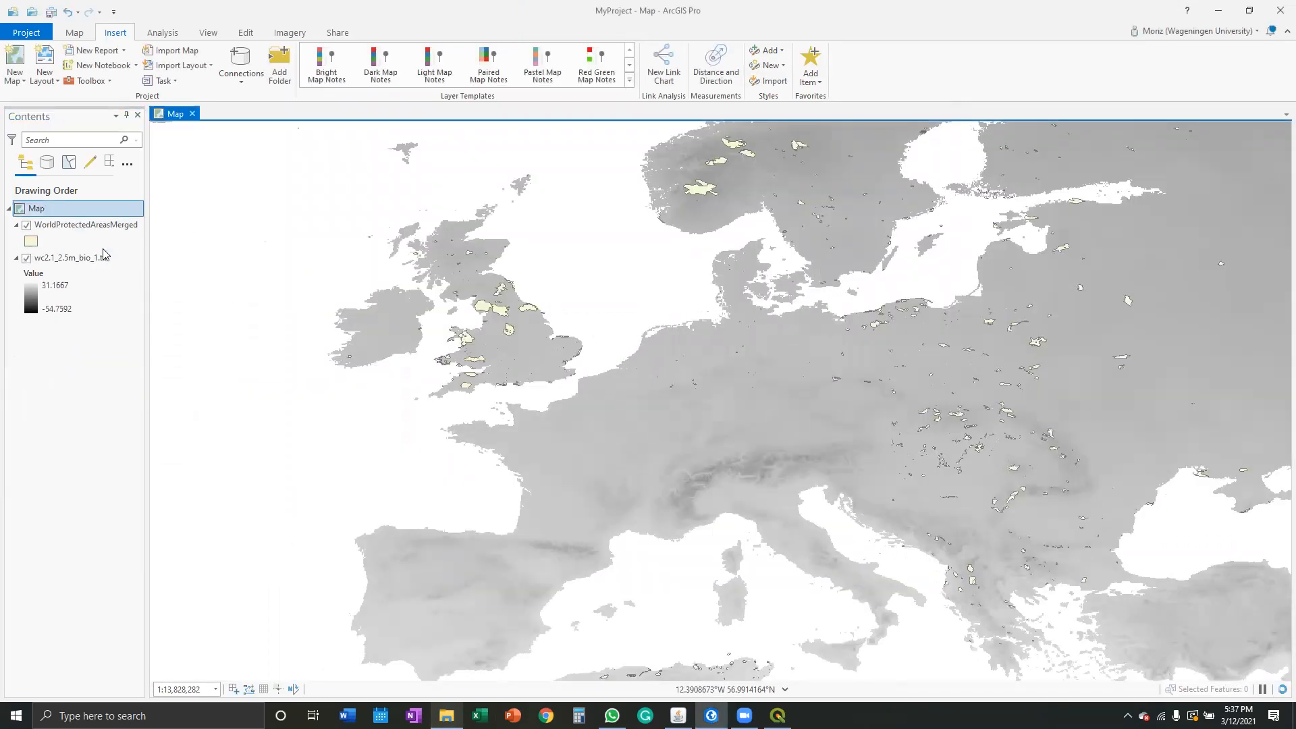
{"action": "scroll", "coordinate": [677, 368], "scroll_direction": "down", "scroll_amount": 5}
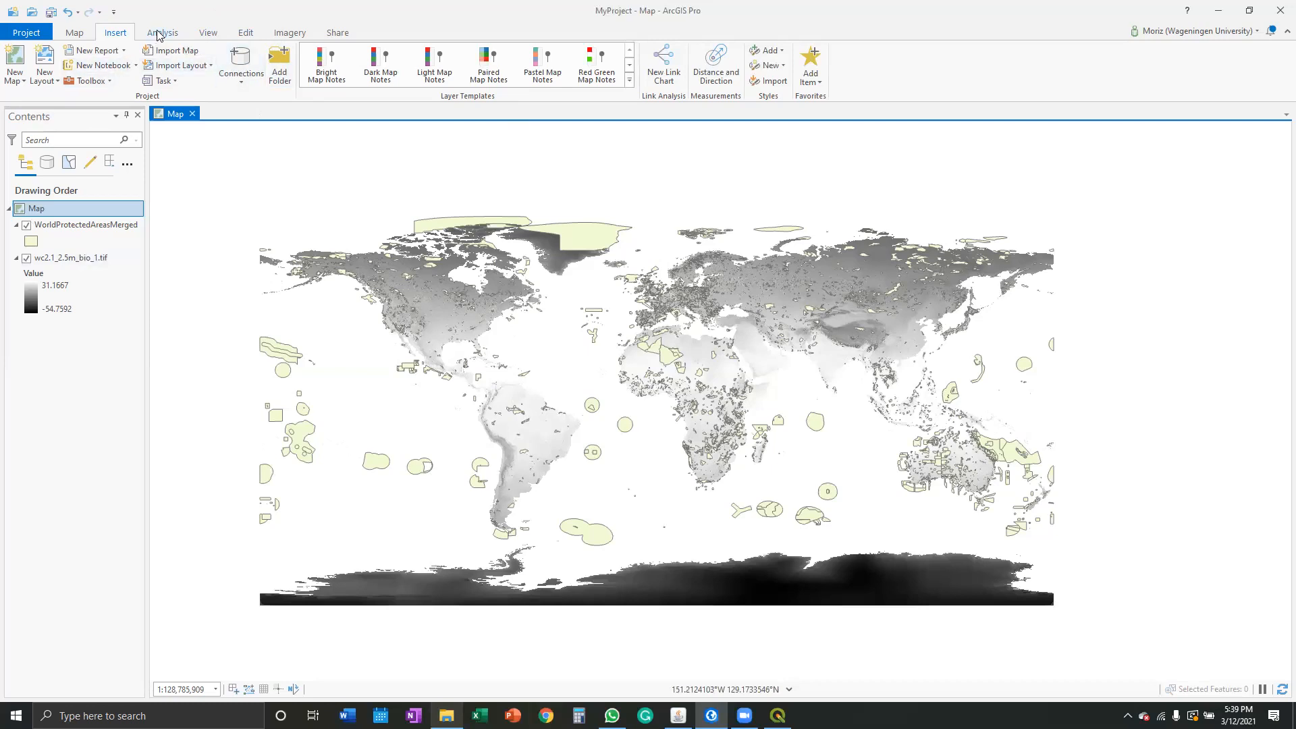
Search the geoprocessing tools for "feature to raster" and open the Feature to Raster conversion tool.
{"action": "left_click", "coordinate": [183, 33]}
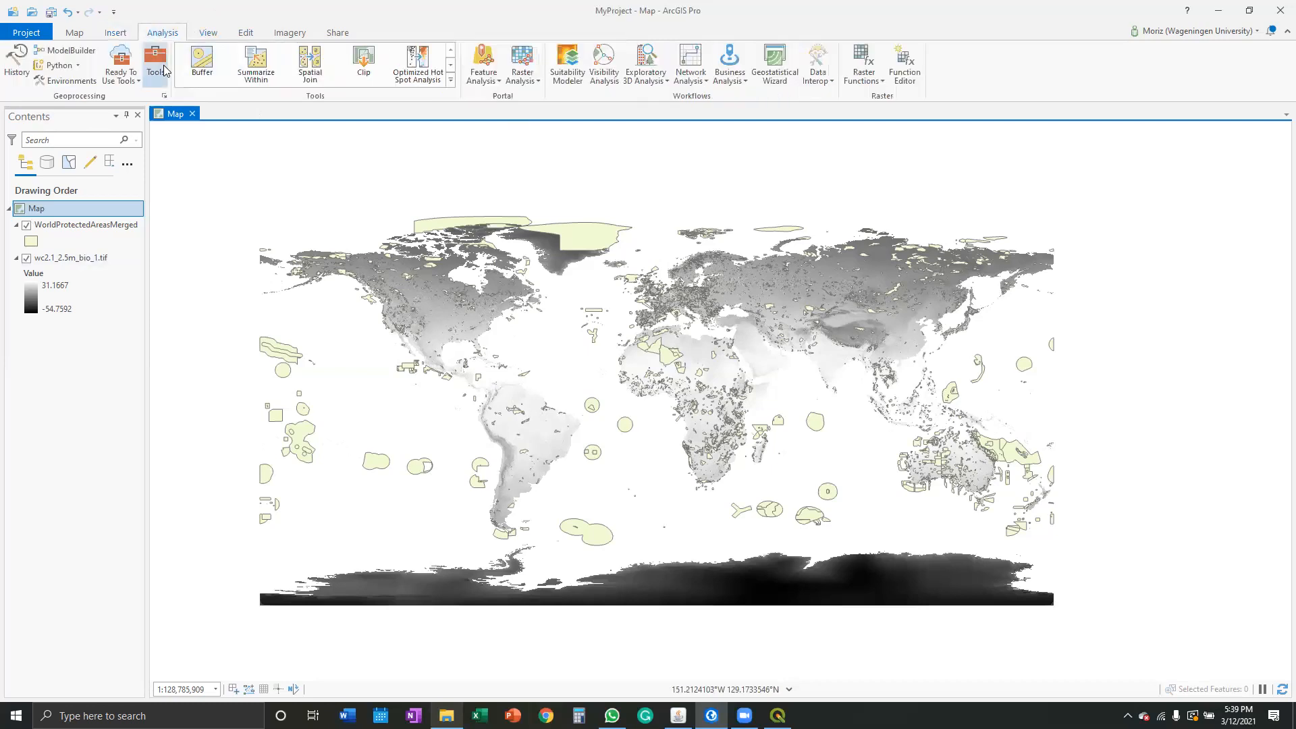
{"action": "left_click", "coordinate": [156, 64]}
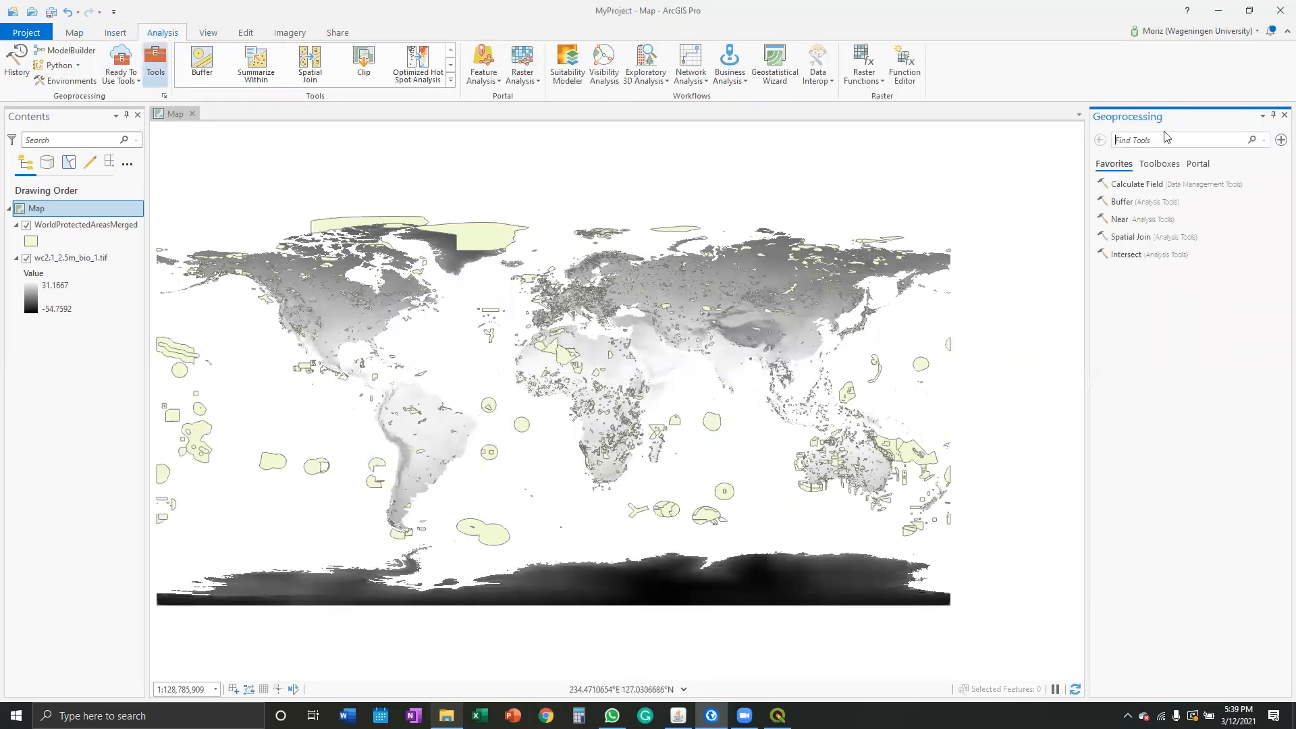
{"action": "type", "text": "feater to raster"}
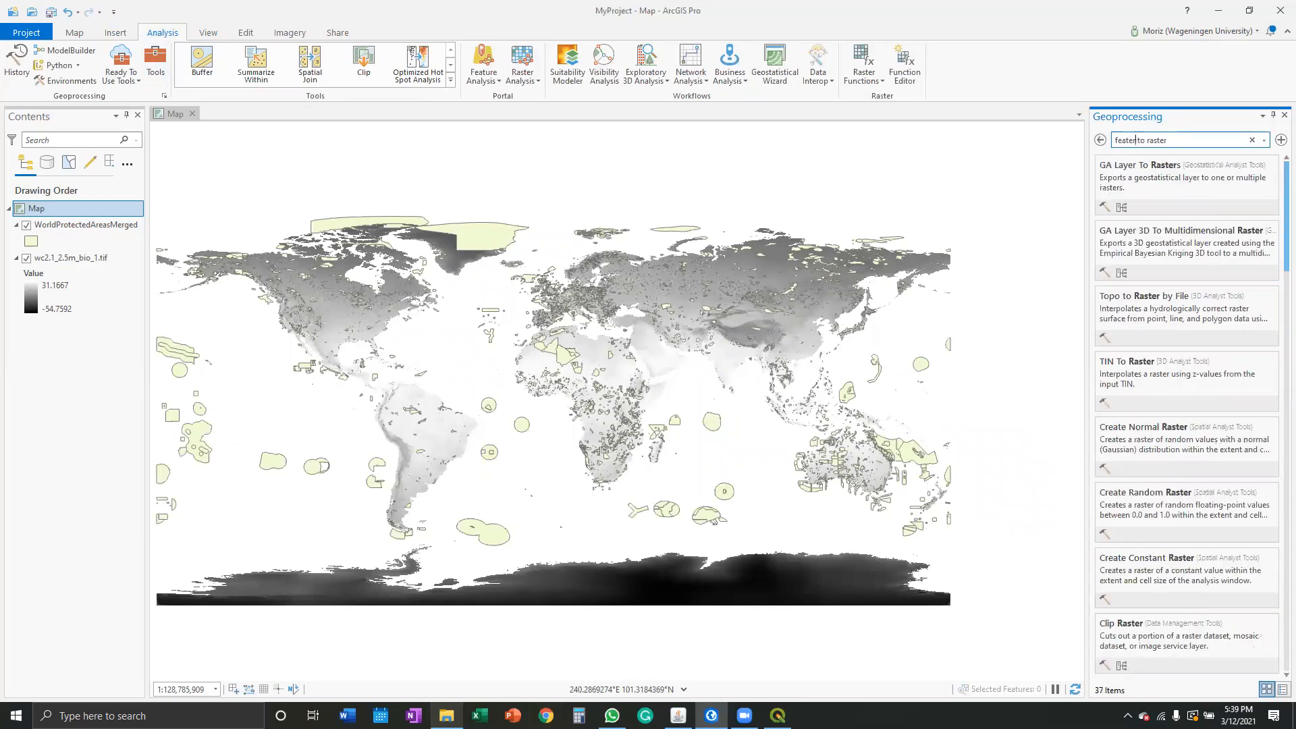
{"action": "type", "text": "ure"}
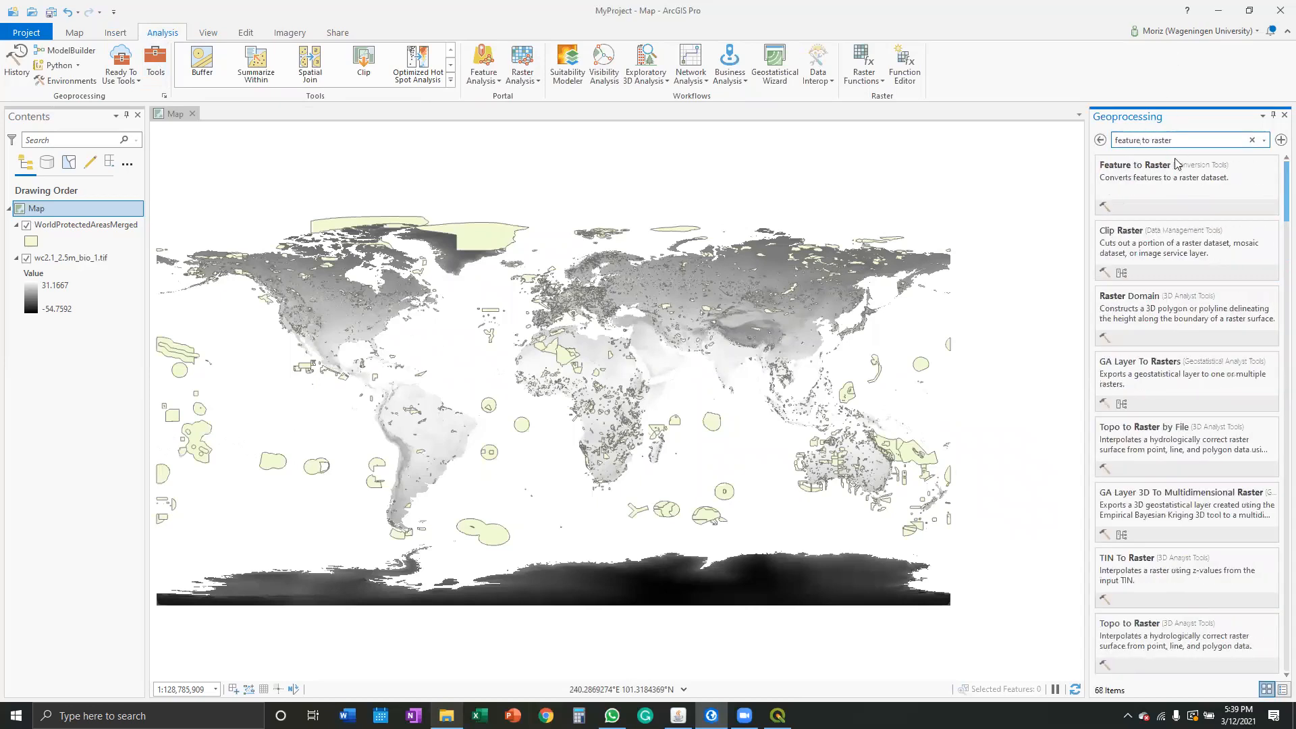
{"action": "left_click", "coordinate": [1139, 170]}
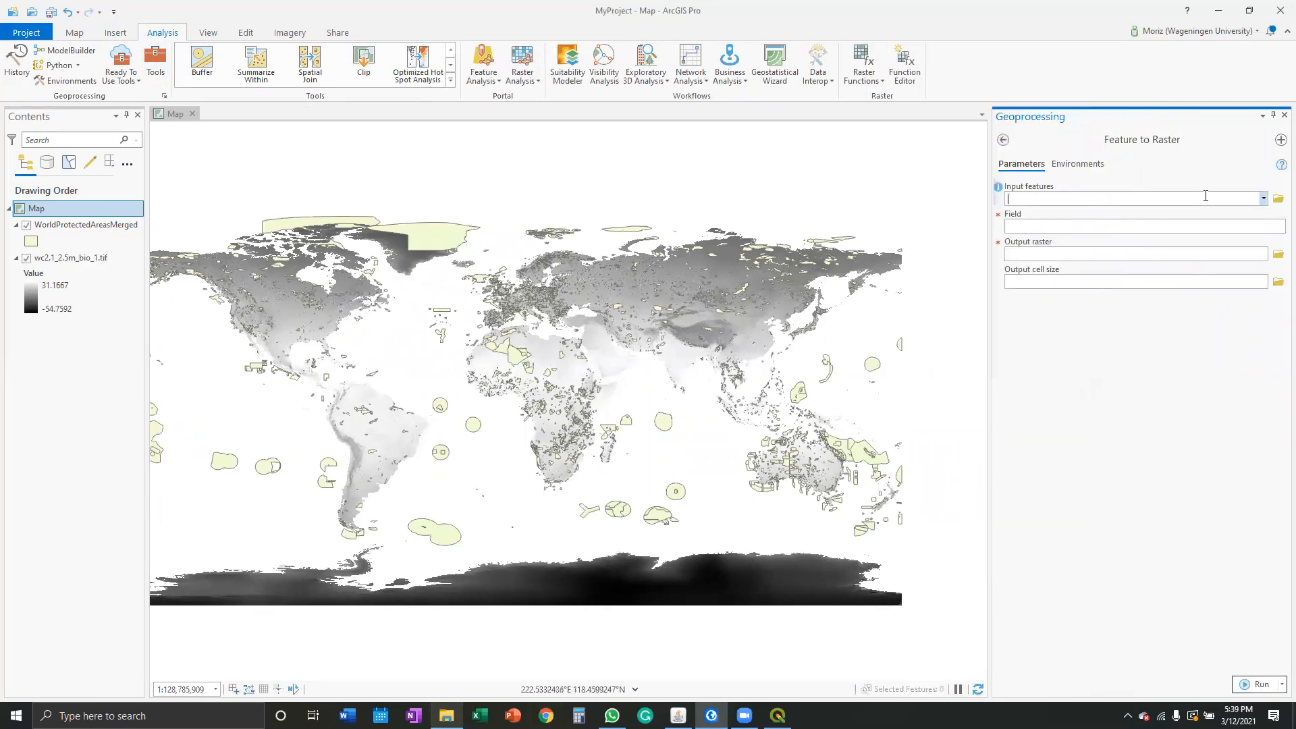
Choose WorldProtectedAreasMerged as the input features and NAME as the field for the raster conversion.
{"action": "left_click", "coordinate": [1263, 199]}
{"action": "left_click", "coordinate": [1140, 212]}
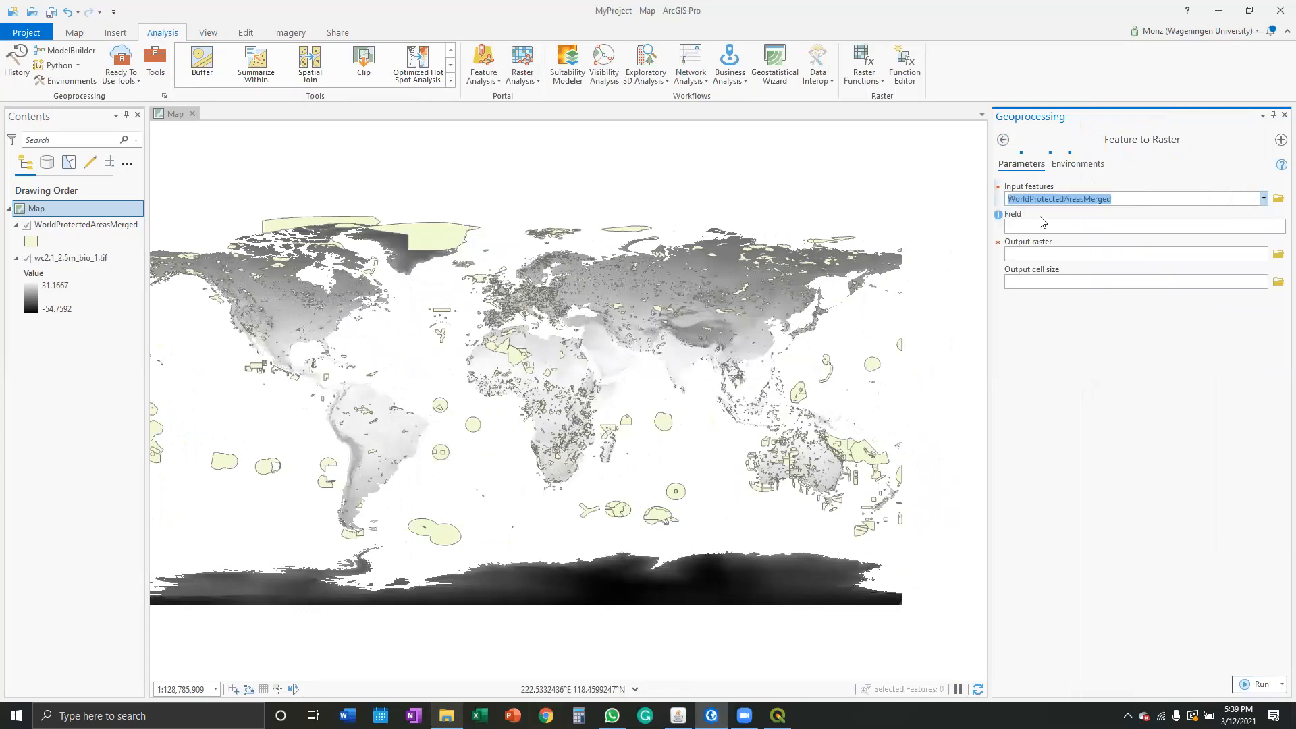
{"action": "left_click", "coordinate": [1279, 227]}
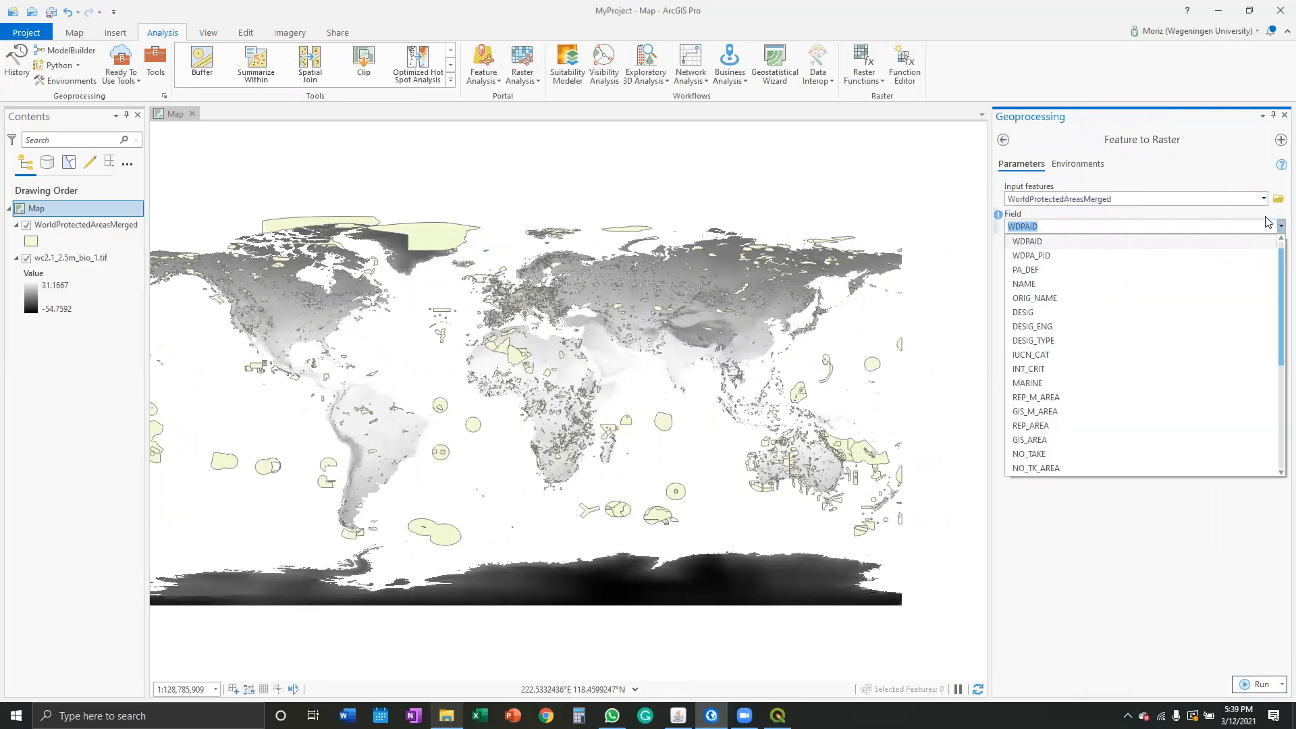
{"action": "left_click", "coordinate": [1048, 284]}
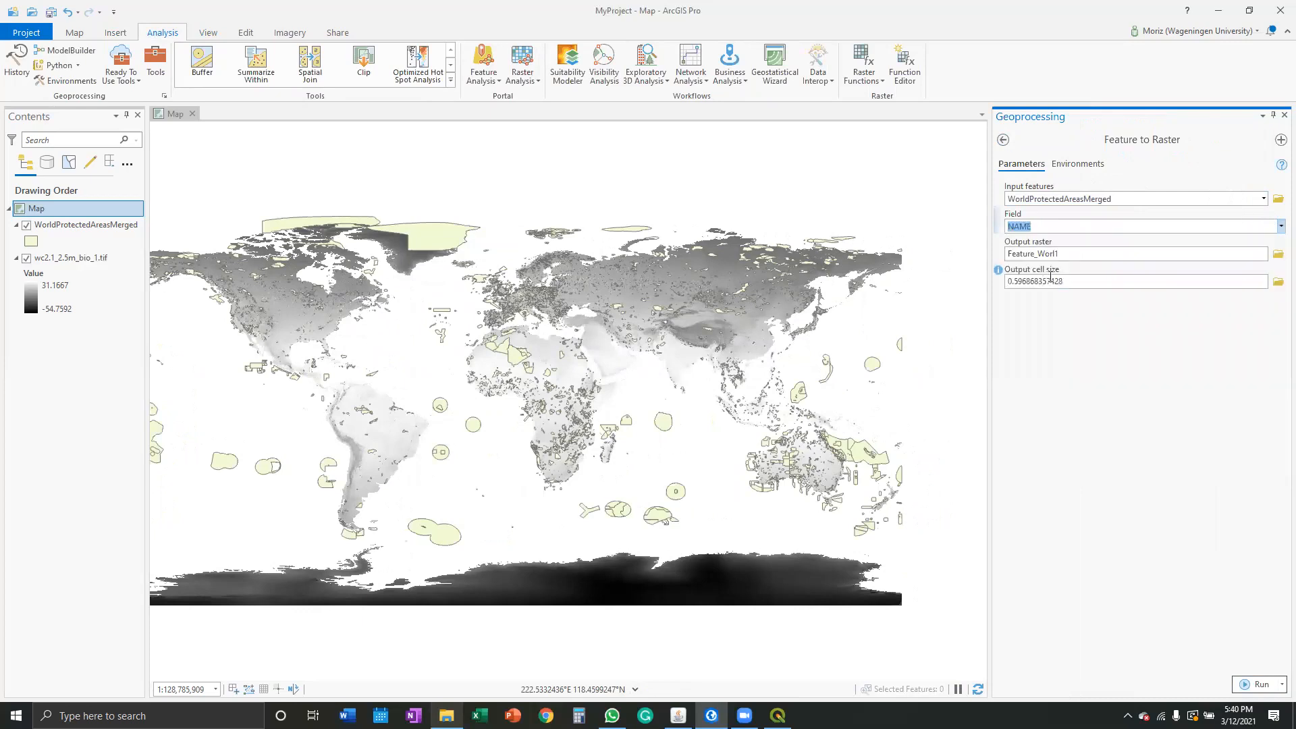
Try to set the output raster to WorldProtectedAreas in the Maxent SDM with Eucl. distance folder.
{"action": "left_click", "coordinate": [1277, 255]}
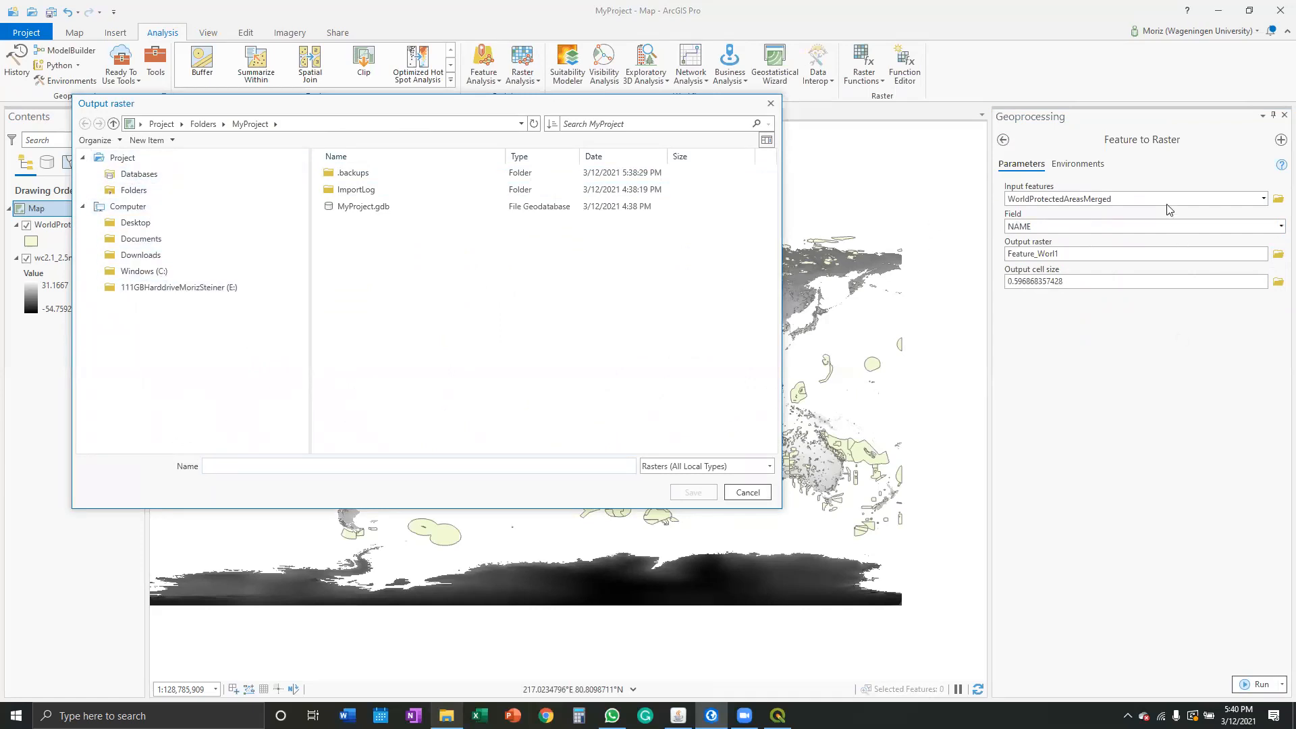
{"action": "left_click", "coordinate": [219, 272]}
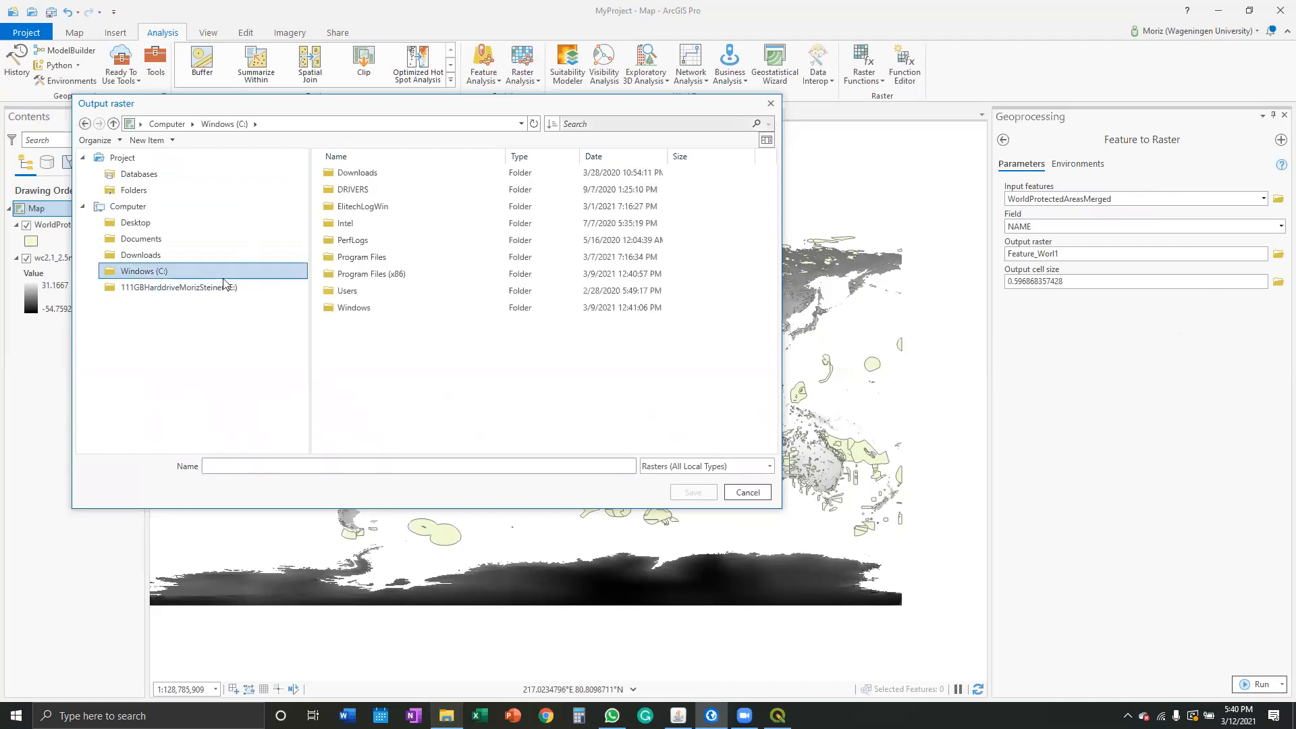
{"action": "double_click", "coordinate": [347, 291]}
{"action": "double_click", "coordinate": [367, 174]}
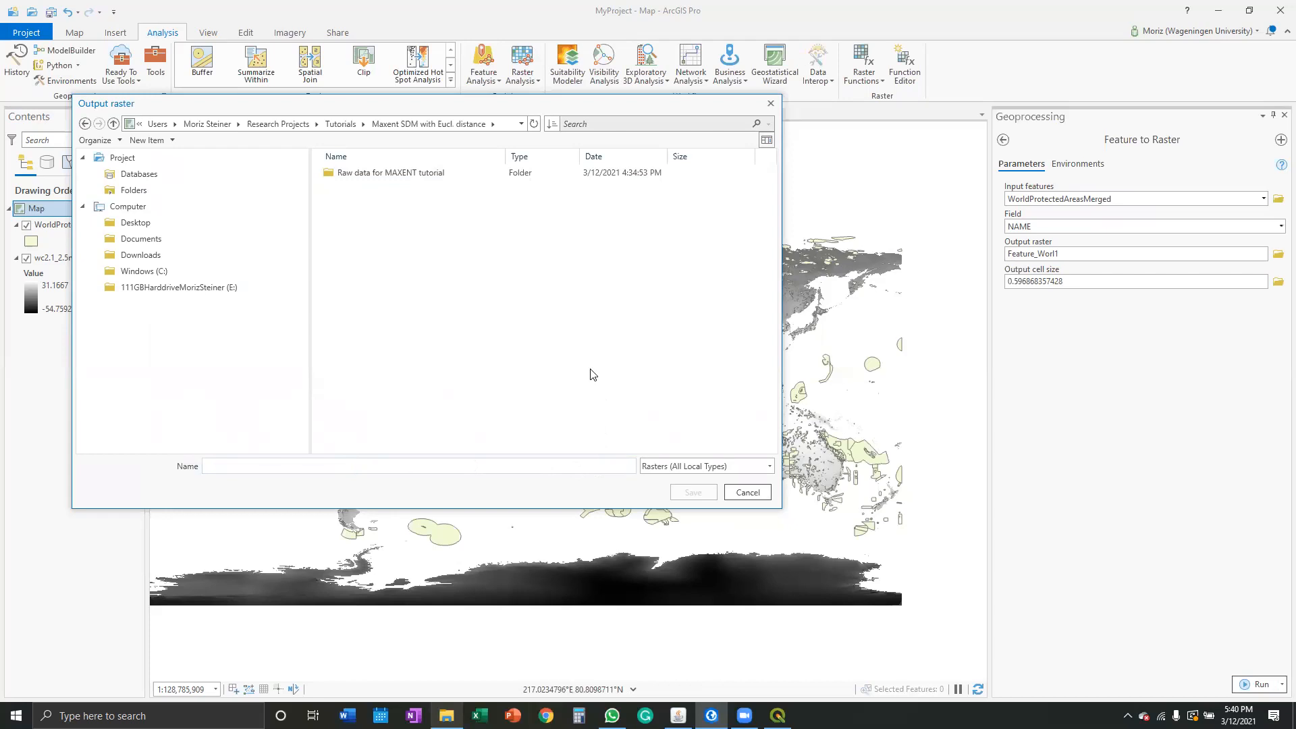
{"action": "type", "text": "WorldProtectedAreas"}
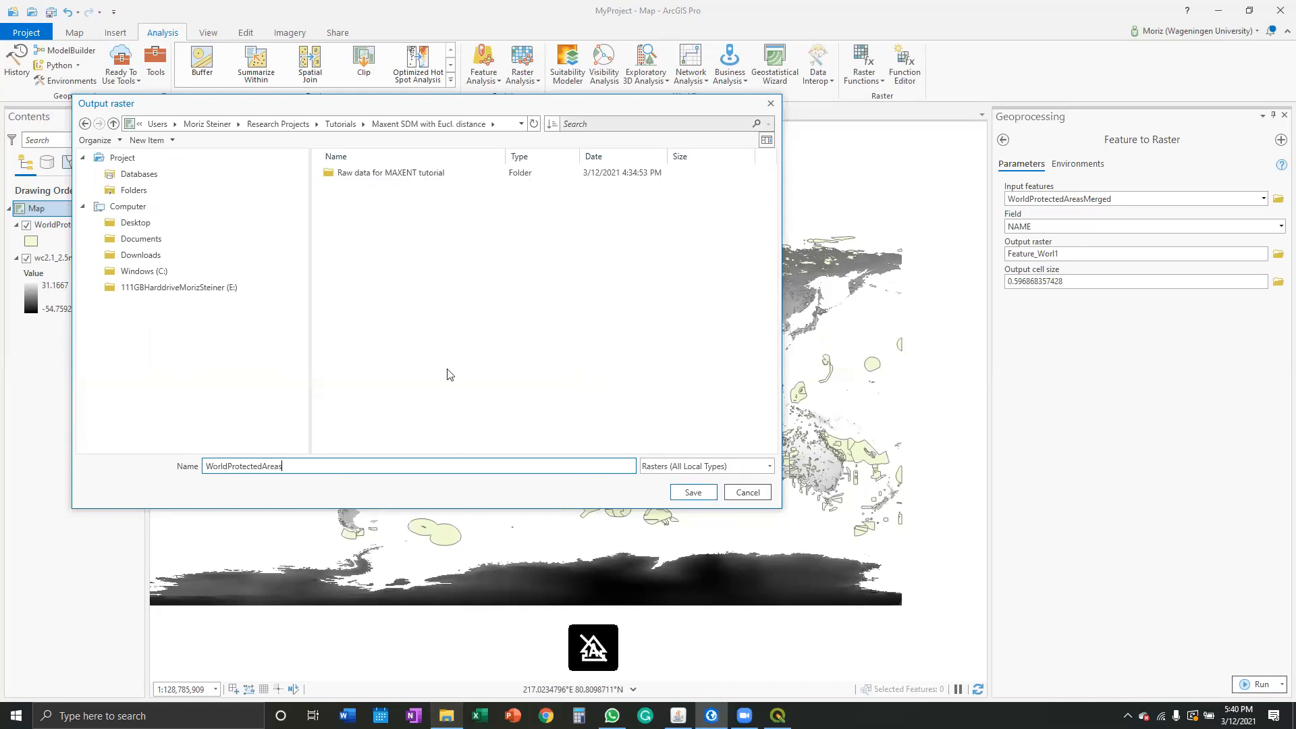
{"action": "left_click", "coordinate": [674, 496]}
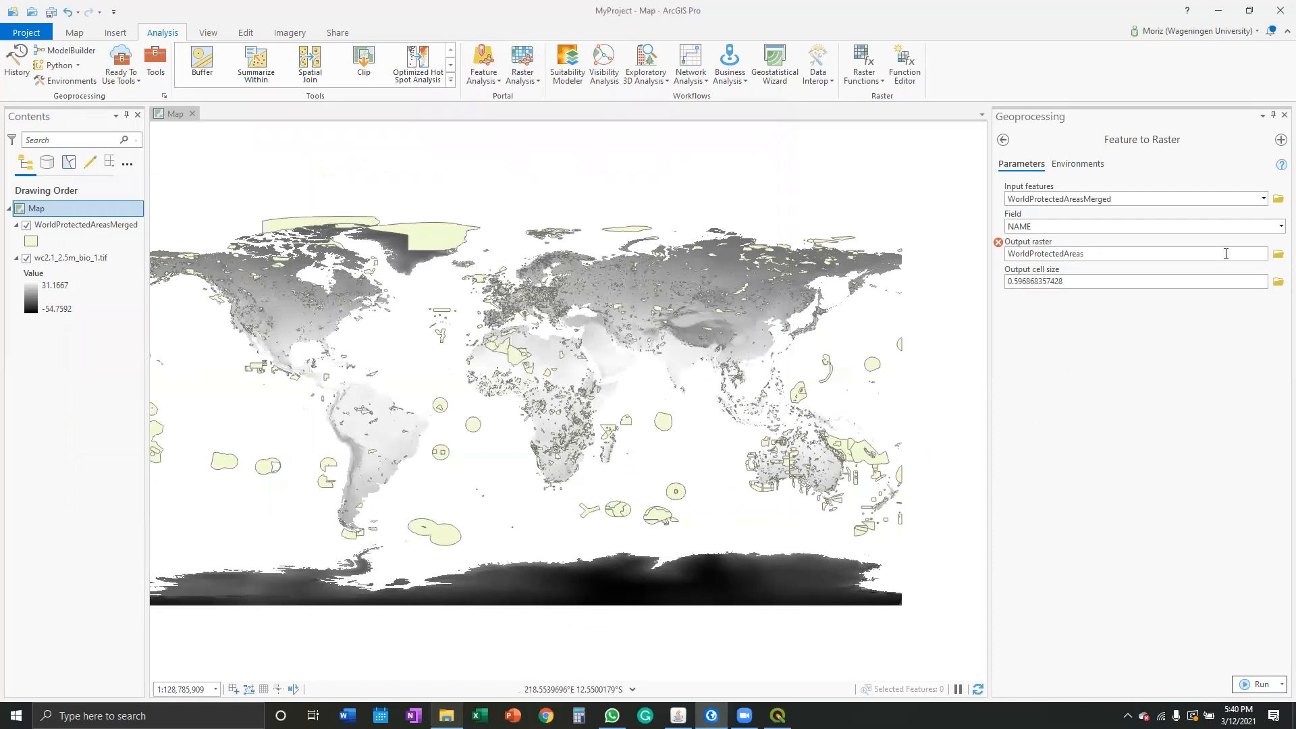
Set the output raster to WorldProtectedAreas.tif in the Raw data for MAXENT tutorial folder, reusing an existing TIF file's name as the base.
{"action": "left_click", "coordinate": [1277, 255]}
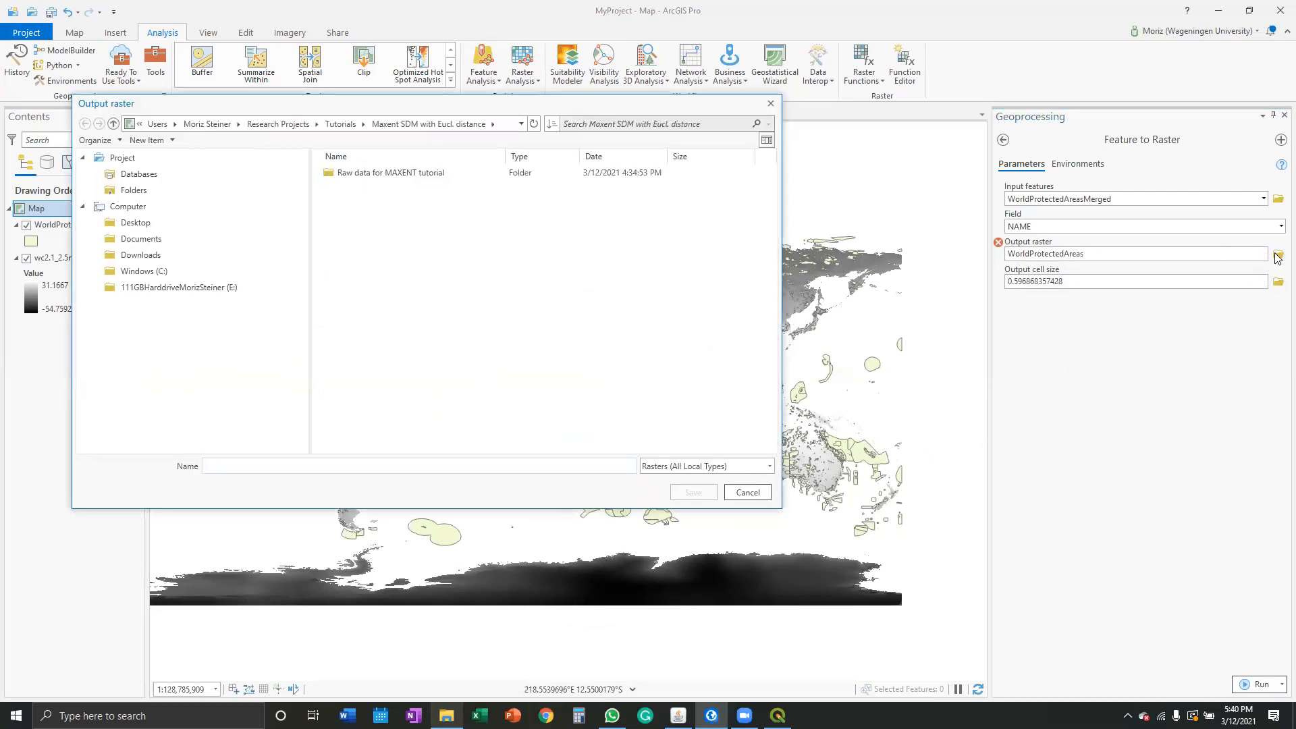
{"action": "left_click", "coordinate": [696, 467]}
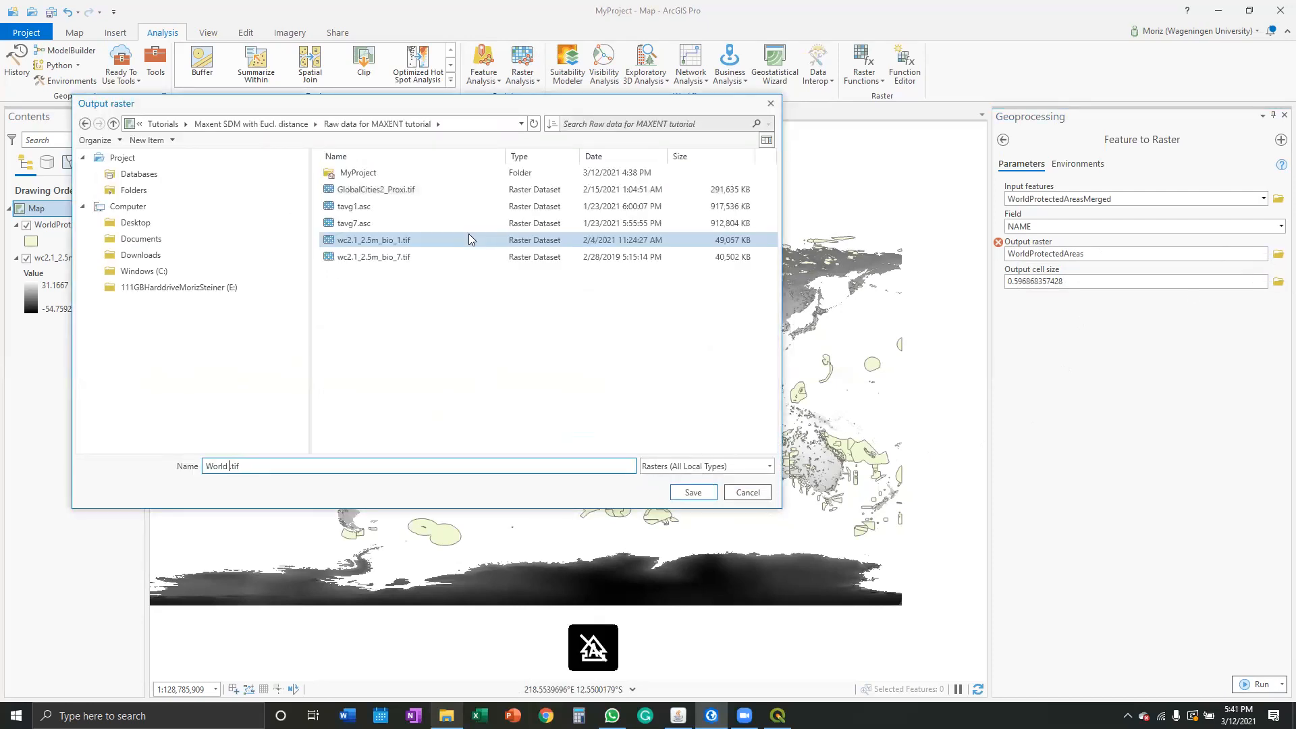
{"action": "type", "text": "Po"}
{"action": "type", "text": "otectedAreas"}
{"action": "left_click", "coordinate": [677, 492]}
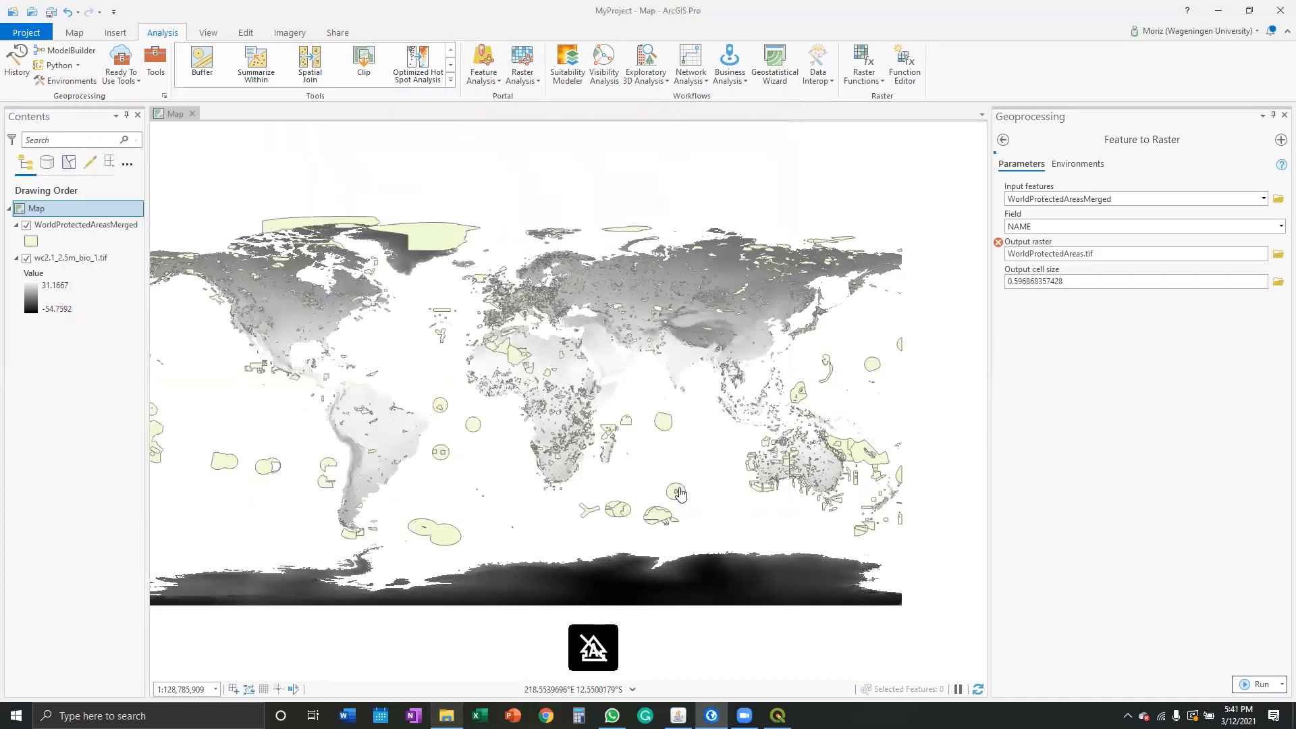
{"action": "left_click_drag", "start_coordinate": [1251, 282], "coordinate": [952, 281]}
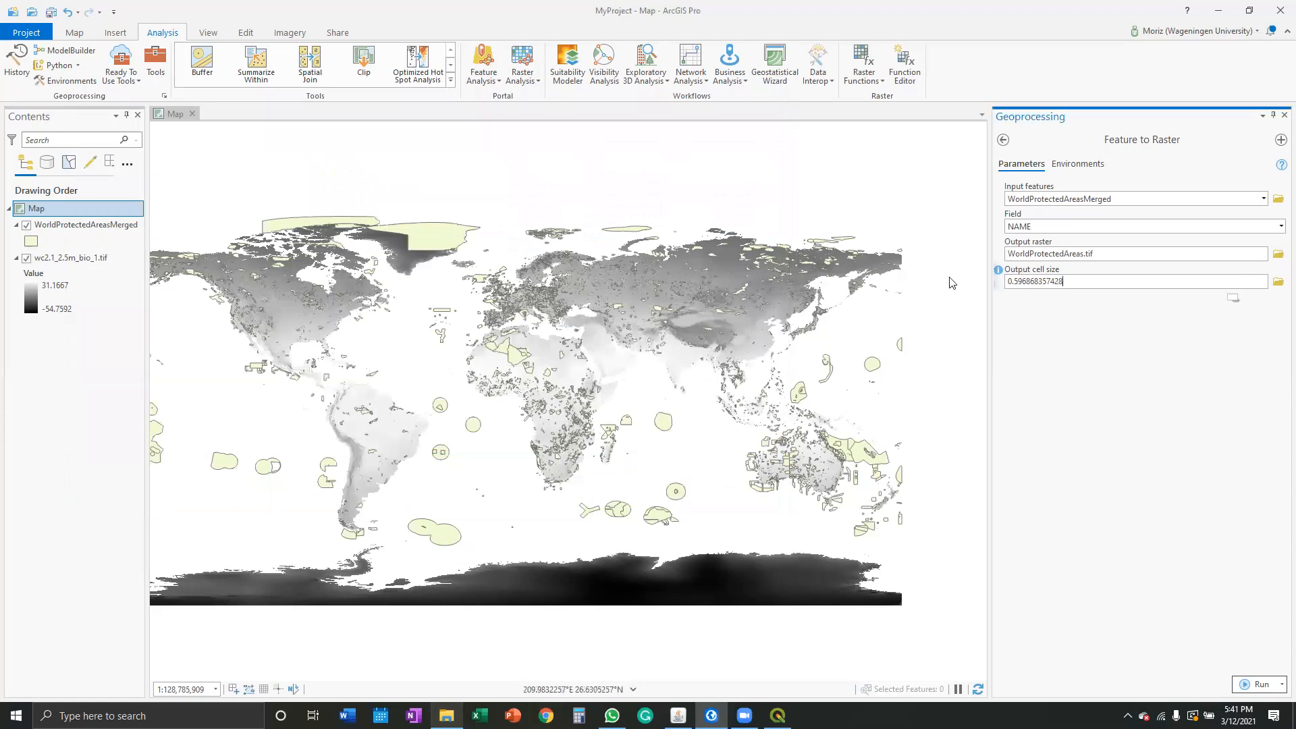
{"action": "key", "text": "super+v"}
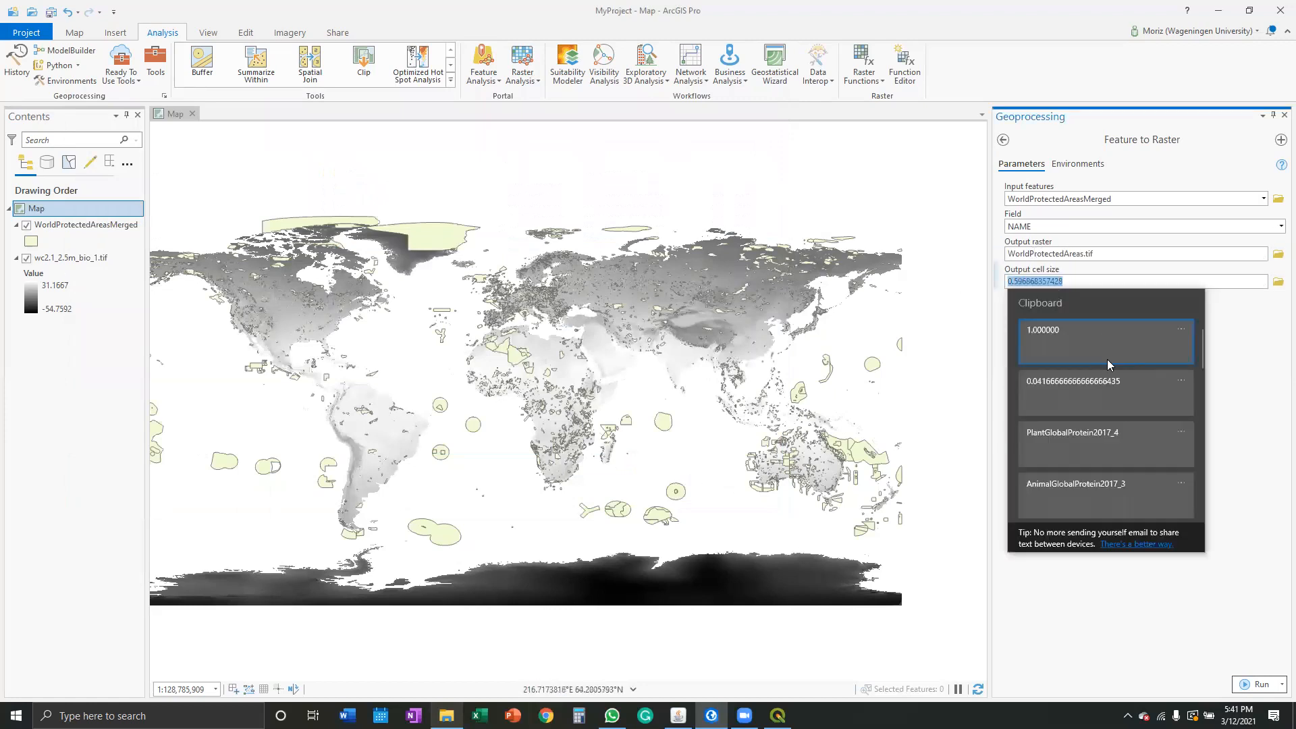
{"action": "left_click", "coordinate": [1222, 341]}
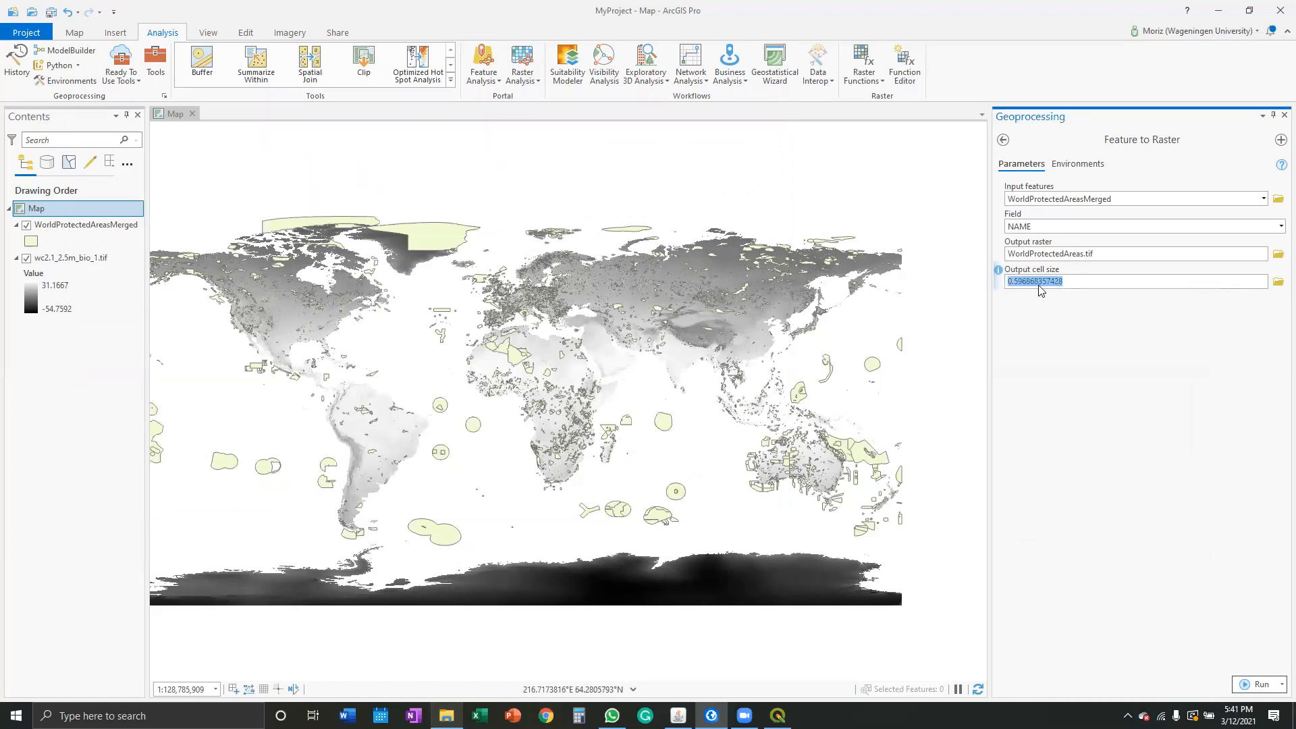
Check the environment settings of Feature to Raster and run the conversion with the default output cell size.
{"action": "left_click", "coordinate": [1069, 164]}
{"action": "left_click", "coordinate": [1022, 164]}
{"action": "left_click", "coordinate": [1248, 686]}
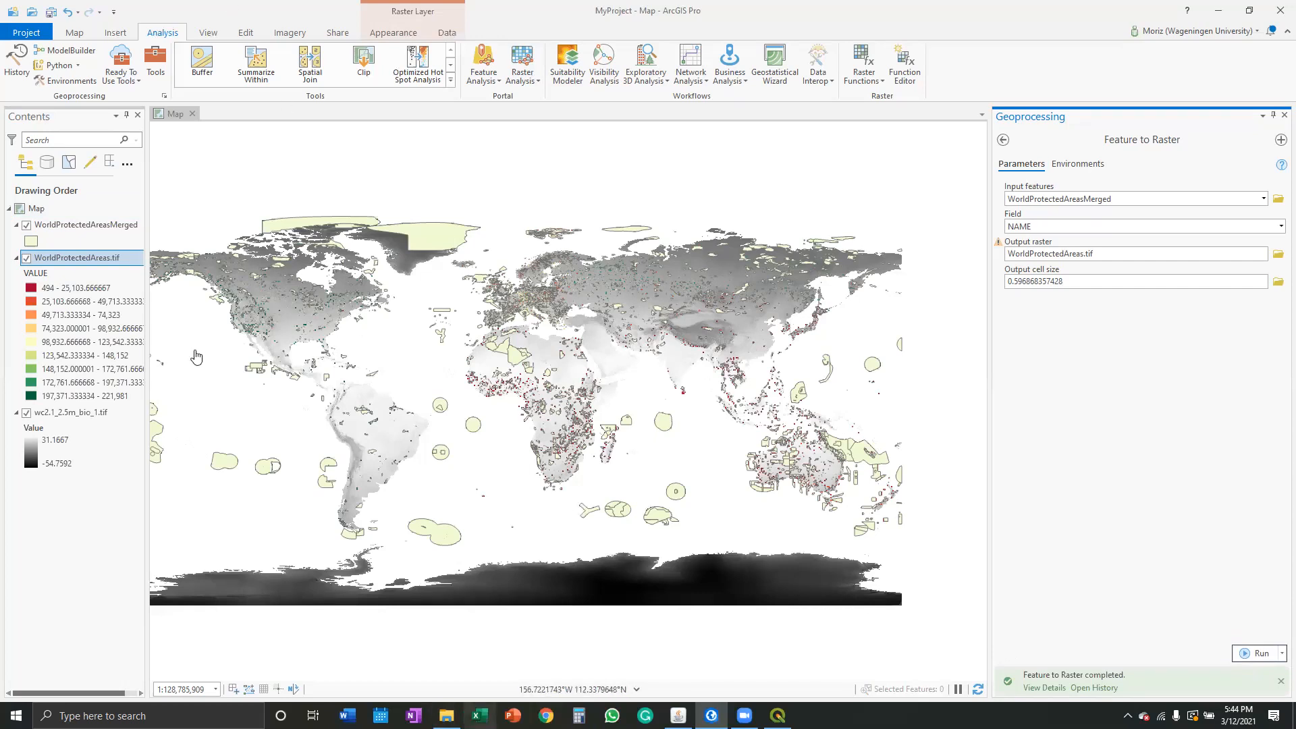
{"action": "right_click", "coordinate": [104, 261]}
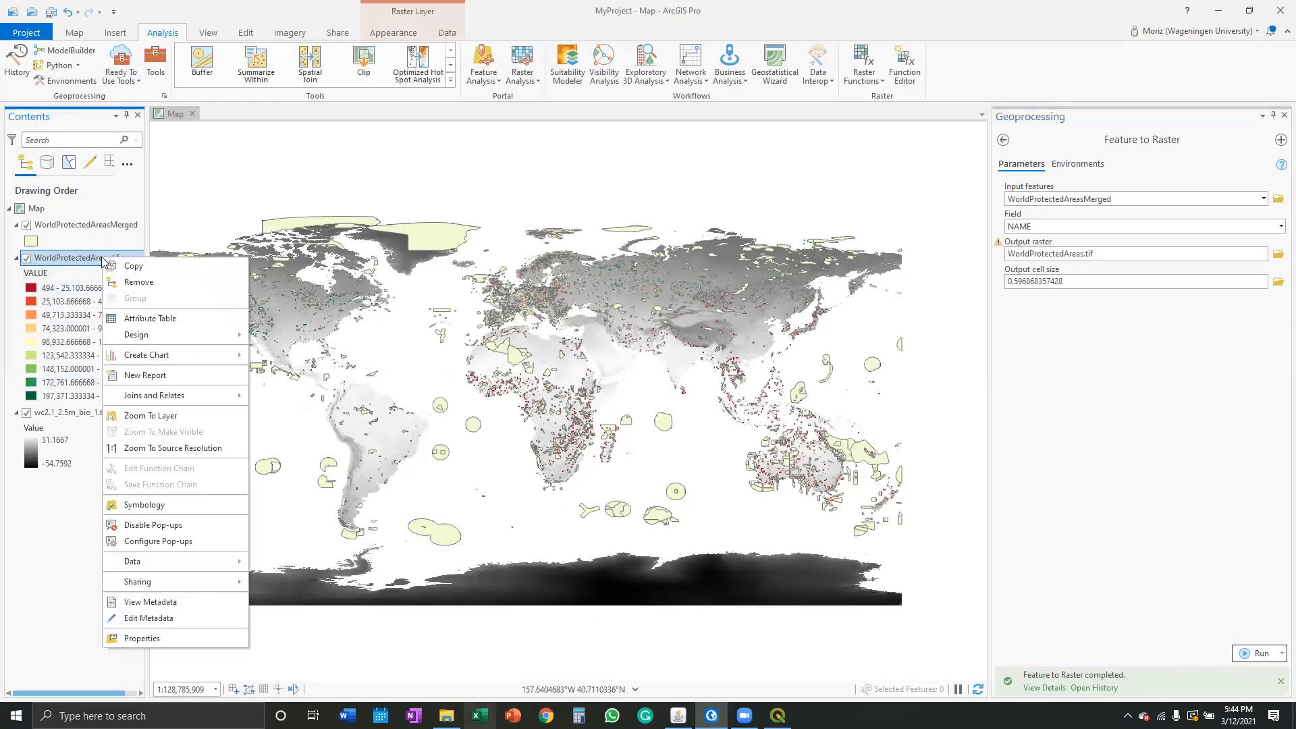
Switch to QGIS and hide the WorldProtectedAreasMerged and BIO1 layers.
{"action": "left_click", "coordinate": [777, 715]}
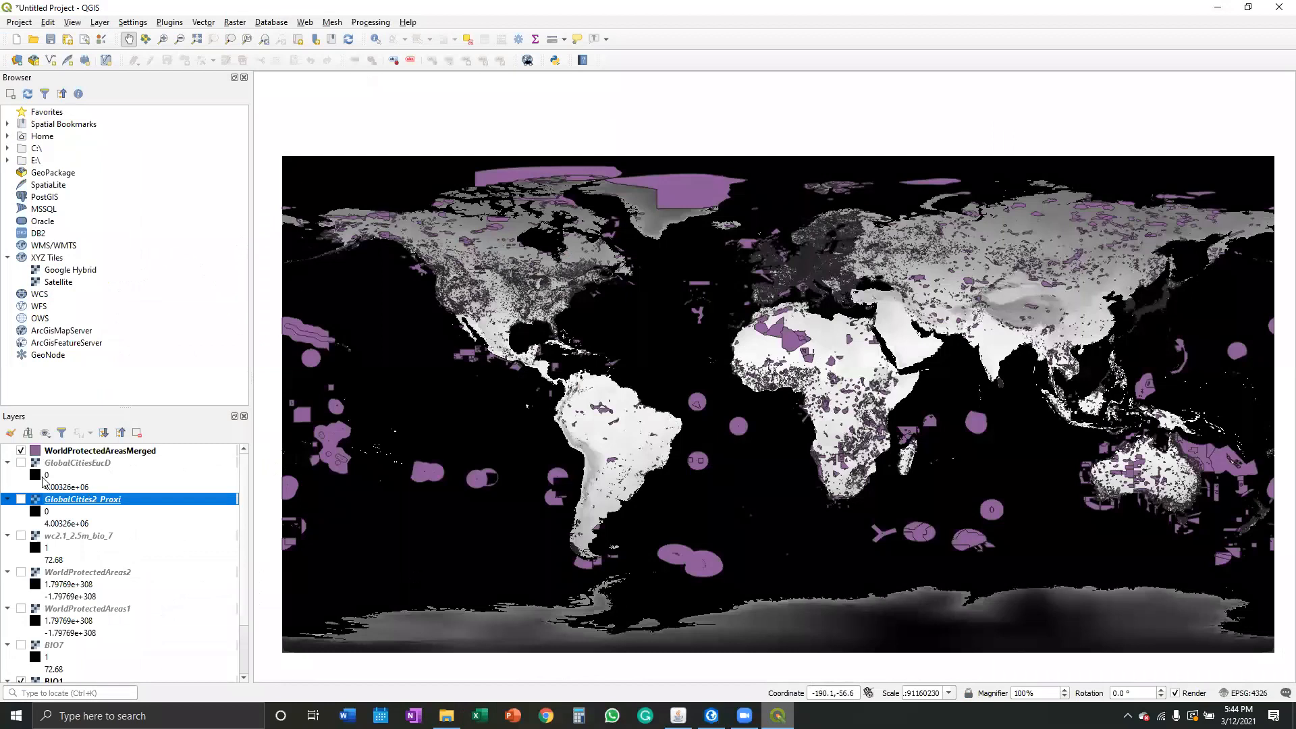
{"action": "left_click", "coordinate": [21, 451]}
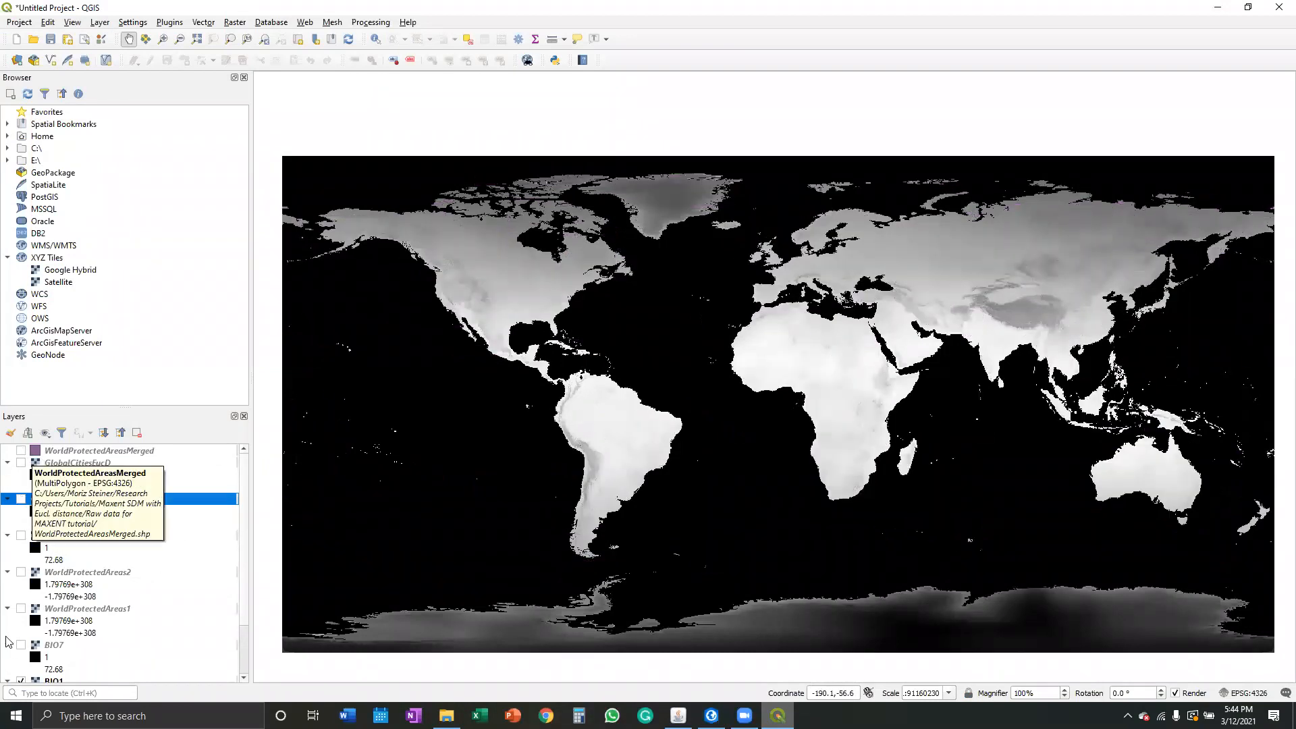
{"action": "scroll", "coordinate": [26, 603], "scroll_direction": "down", "scroll_amount": 2}
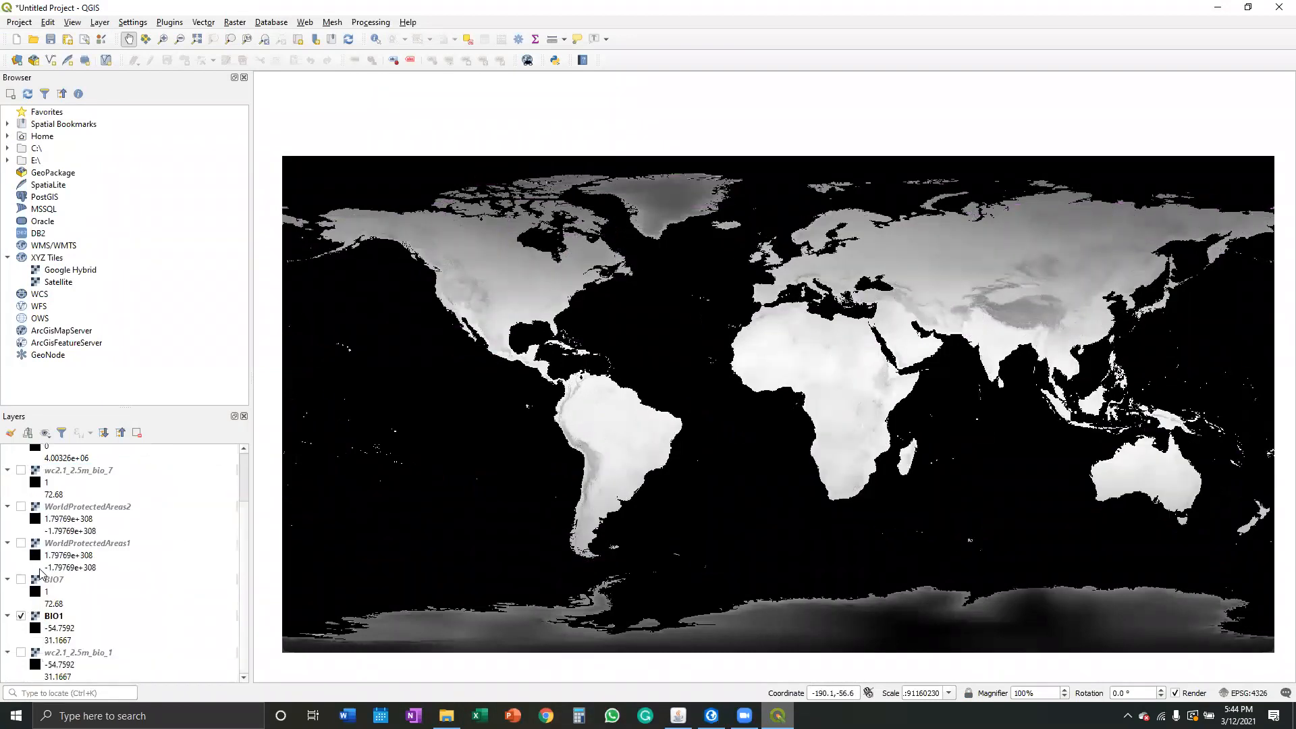
{"action": "left_click", "coordinate": [21, 616]}
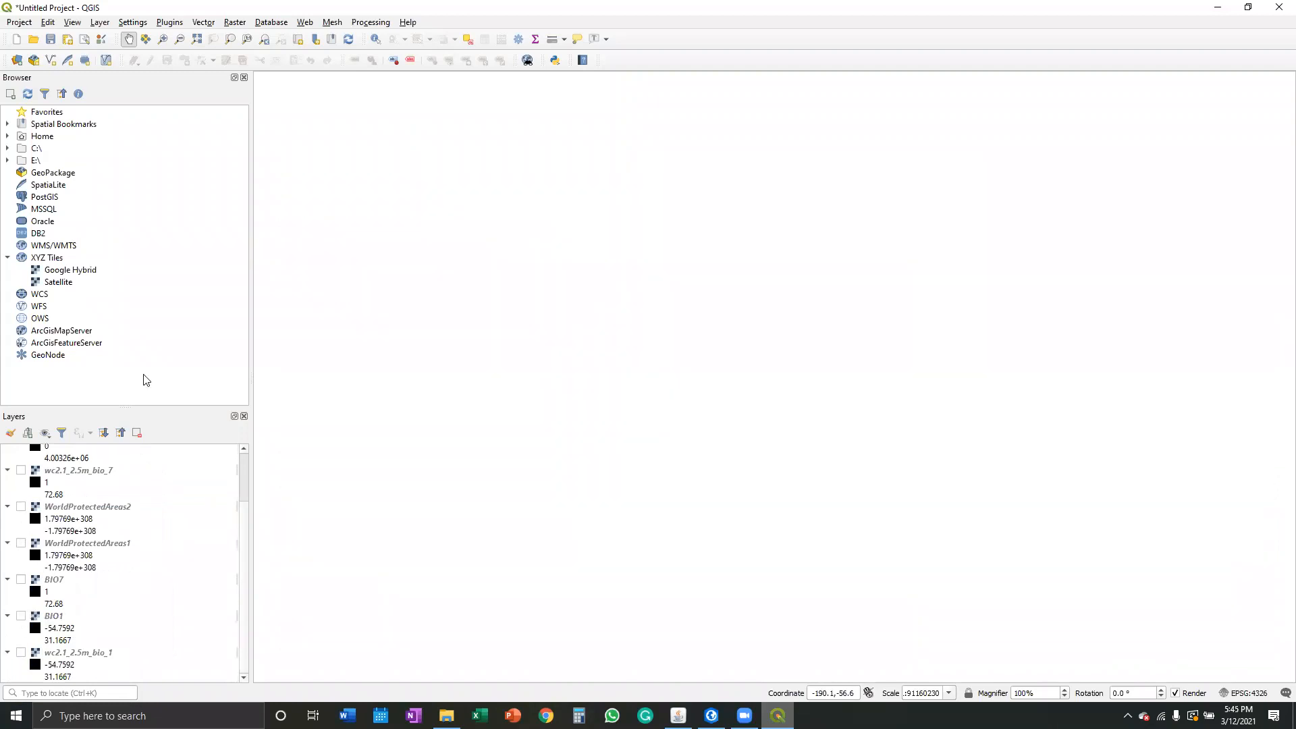
Add WorldProtectedAreas.tif from the Raw data for MAXENT tutorial folder to the map as a raster layer.
{"action": "left_click", "coordinate": [100, 22]}
{"action": "mouse_move", "coordinate": [196, 66]}
{"action": "left_click", "coordinate": [361, 82]}
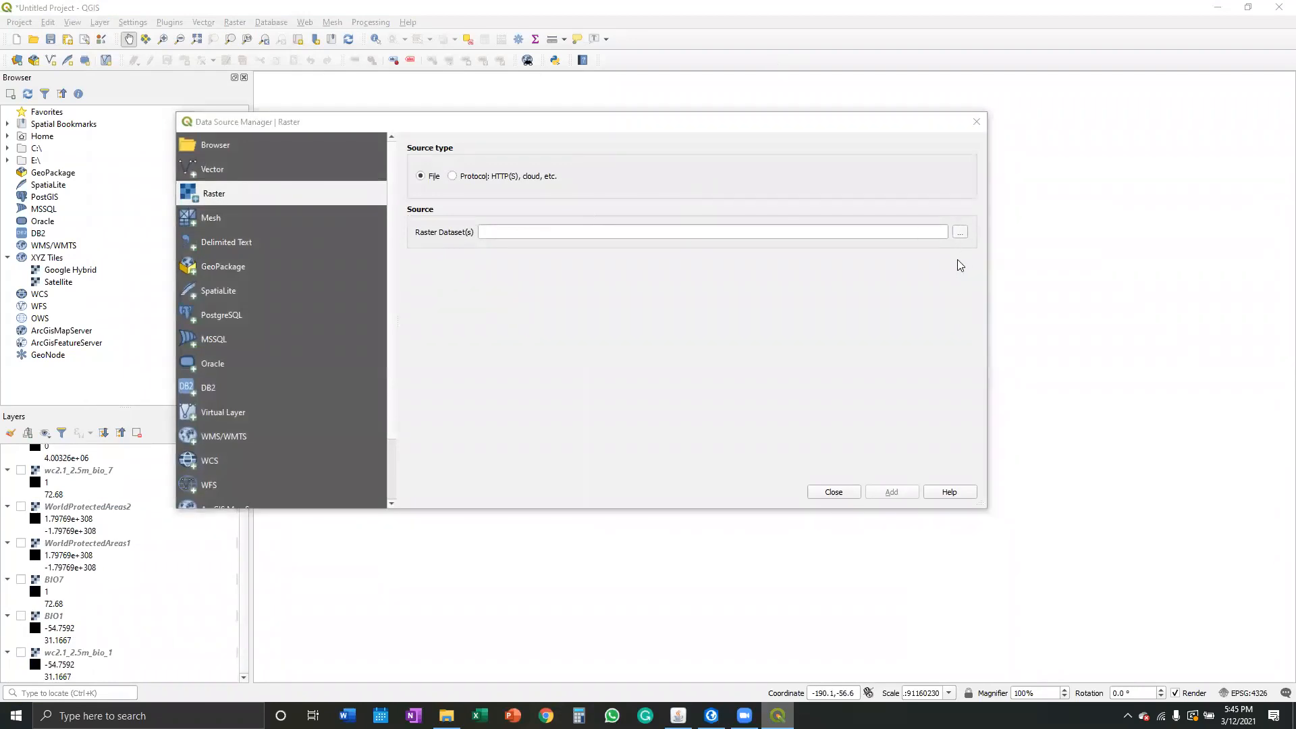
{"action": "left_click", "coordinate": [960, 231]}
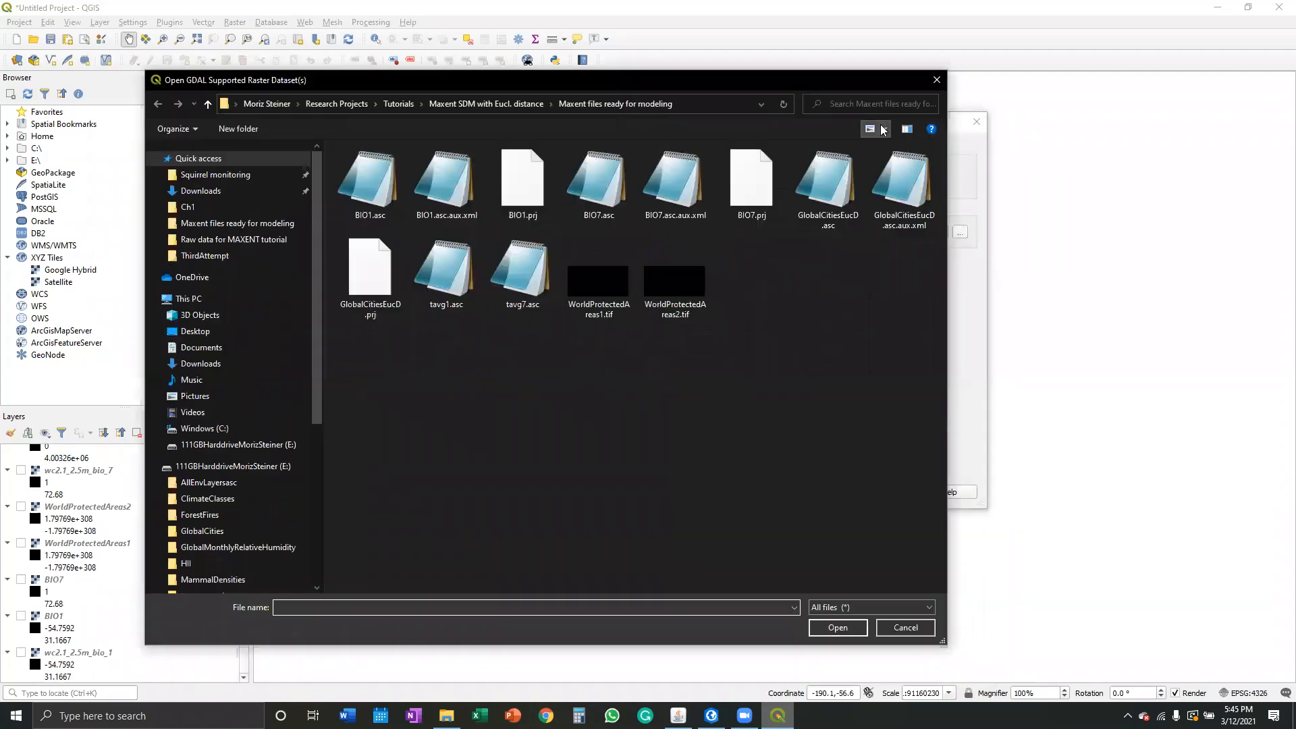
{"action": "left_click", "coordinate": [883, 129]}
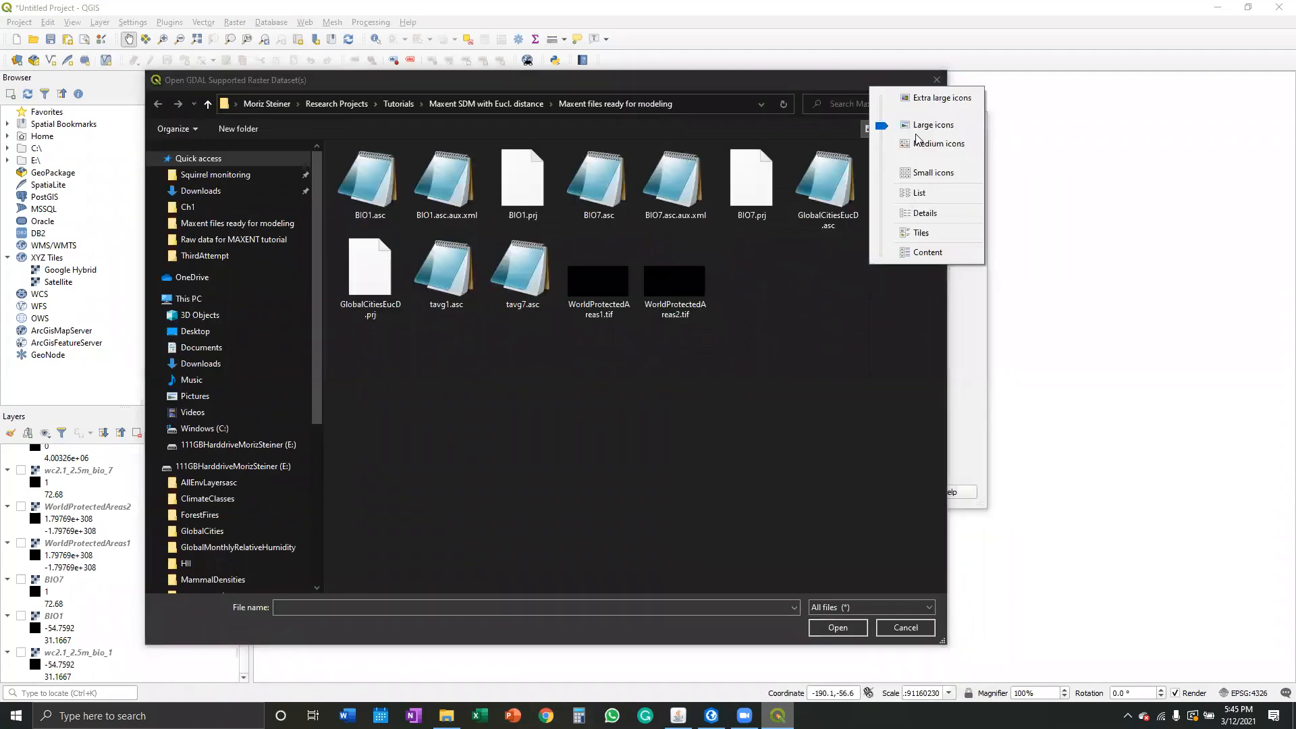
{"action": "left_click", "coordinate": [871, 185]}
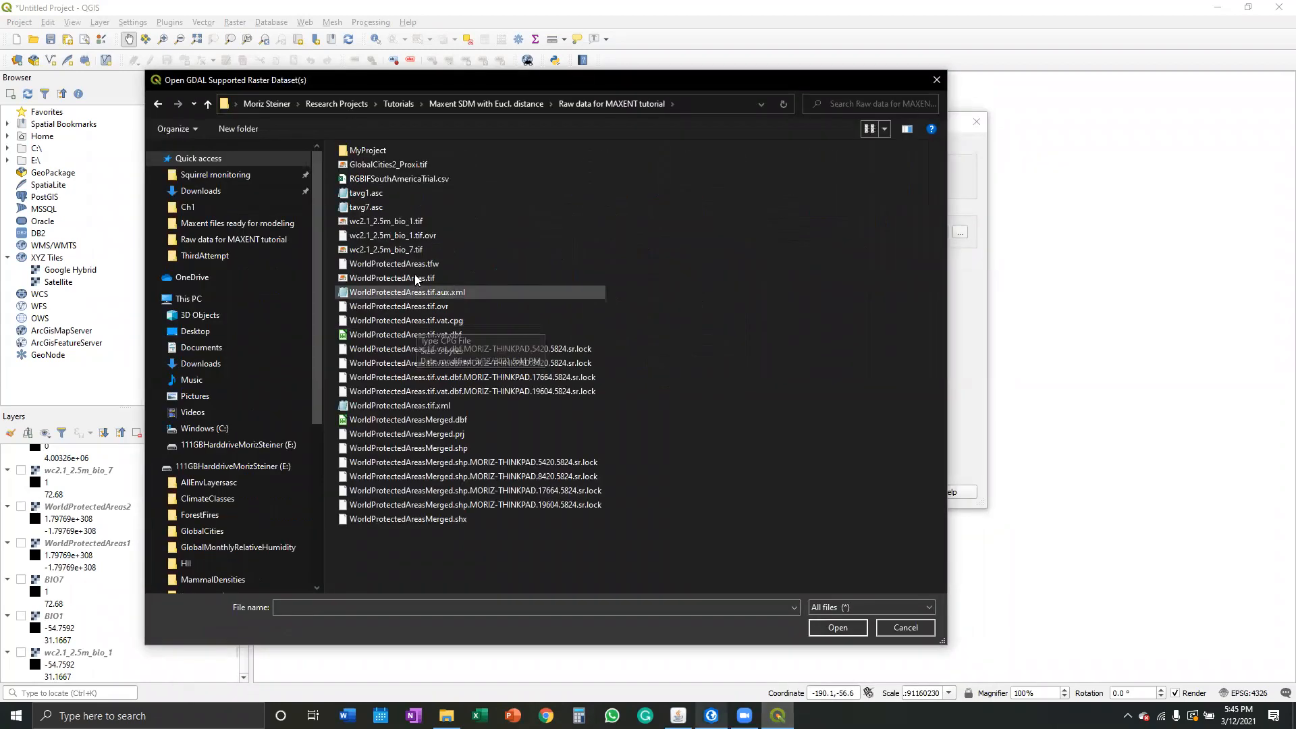
{"action": "left_click", "coordinate": [415, 277]}
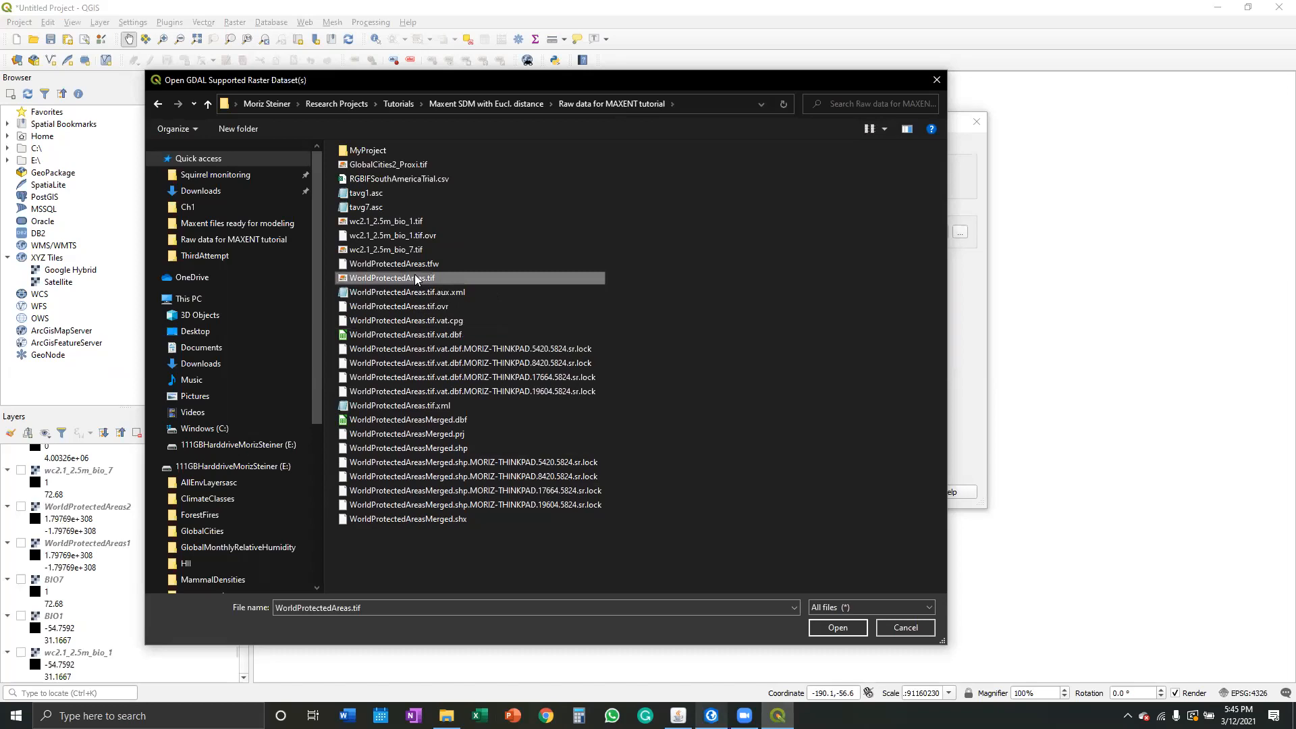
{"action": "left_click", "coordinate": [820, 627]}
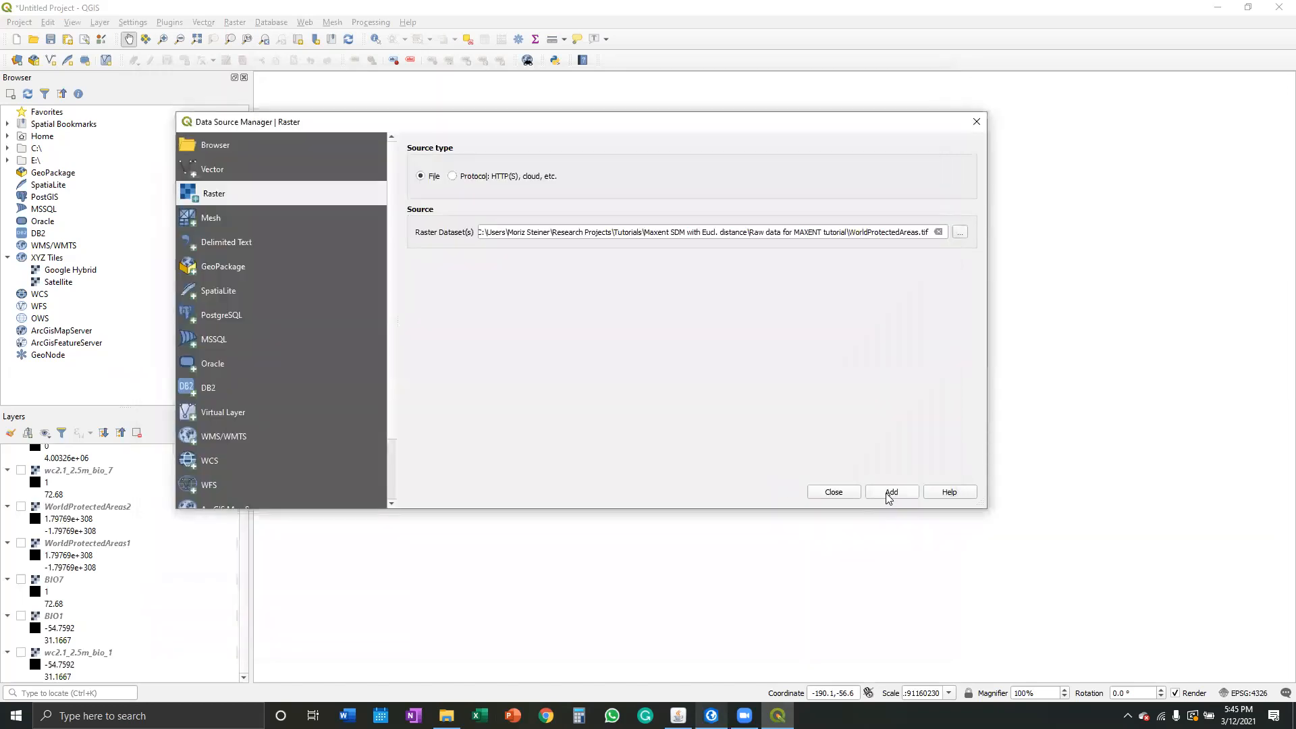
{"action": "left_click", "coordinate": [888, 494]}
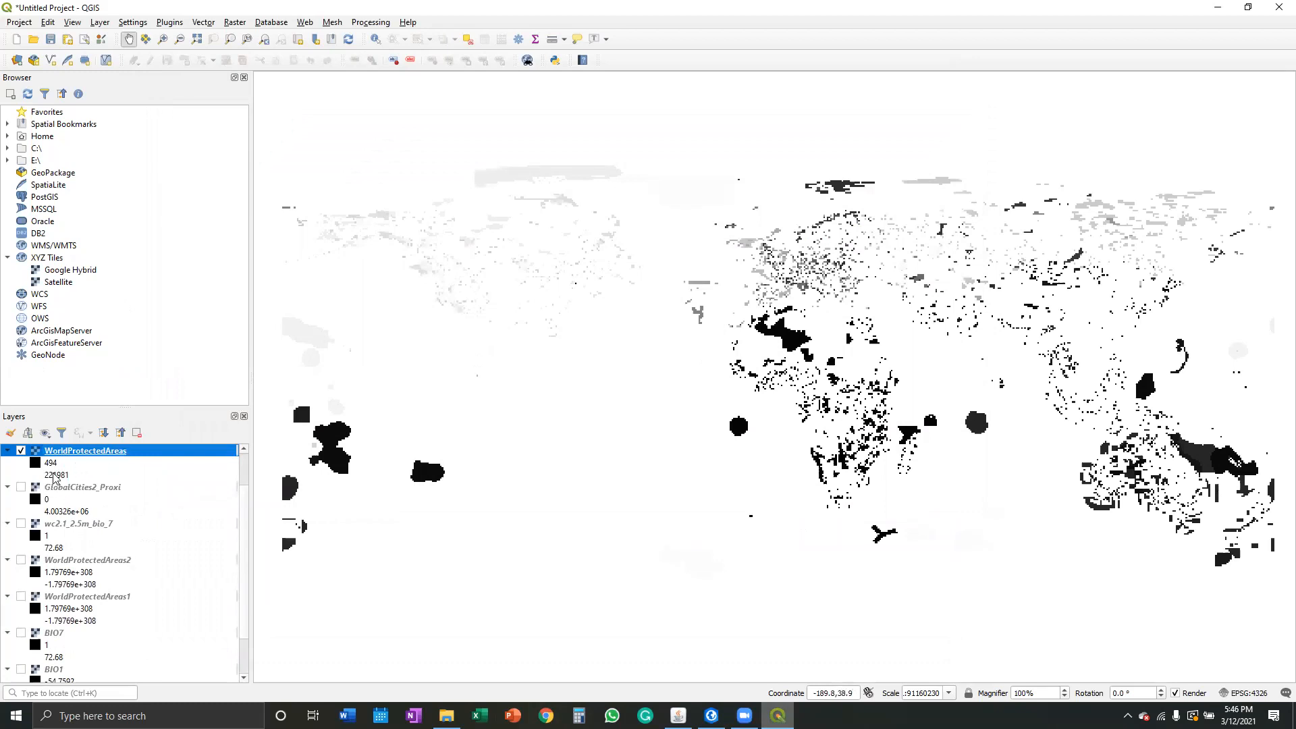
{"action": "right_click", "coordinate": [76, 451]}
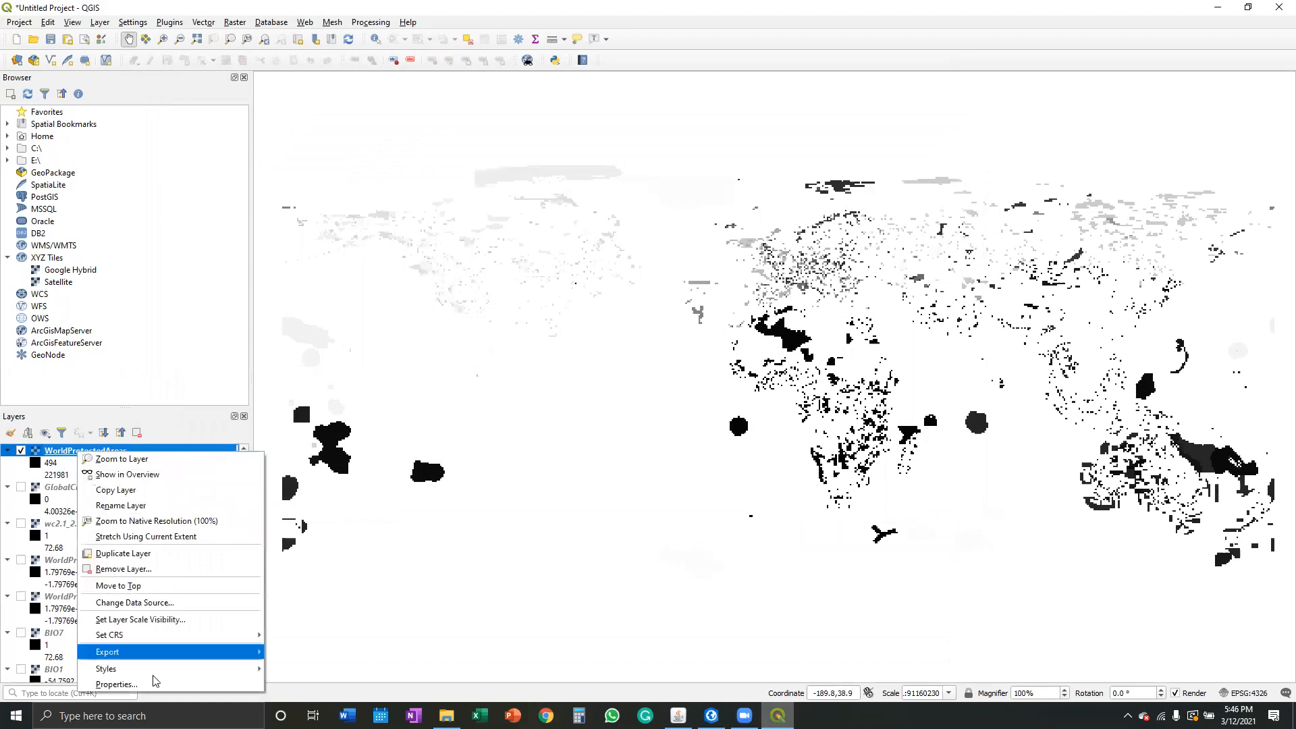
{"action": "left_click", "coordinate": [236, 22]}
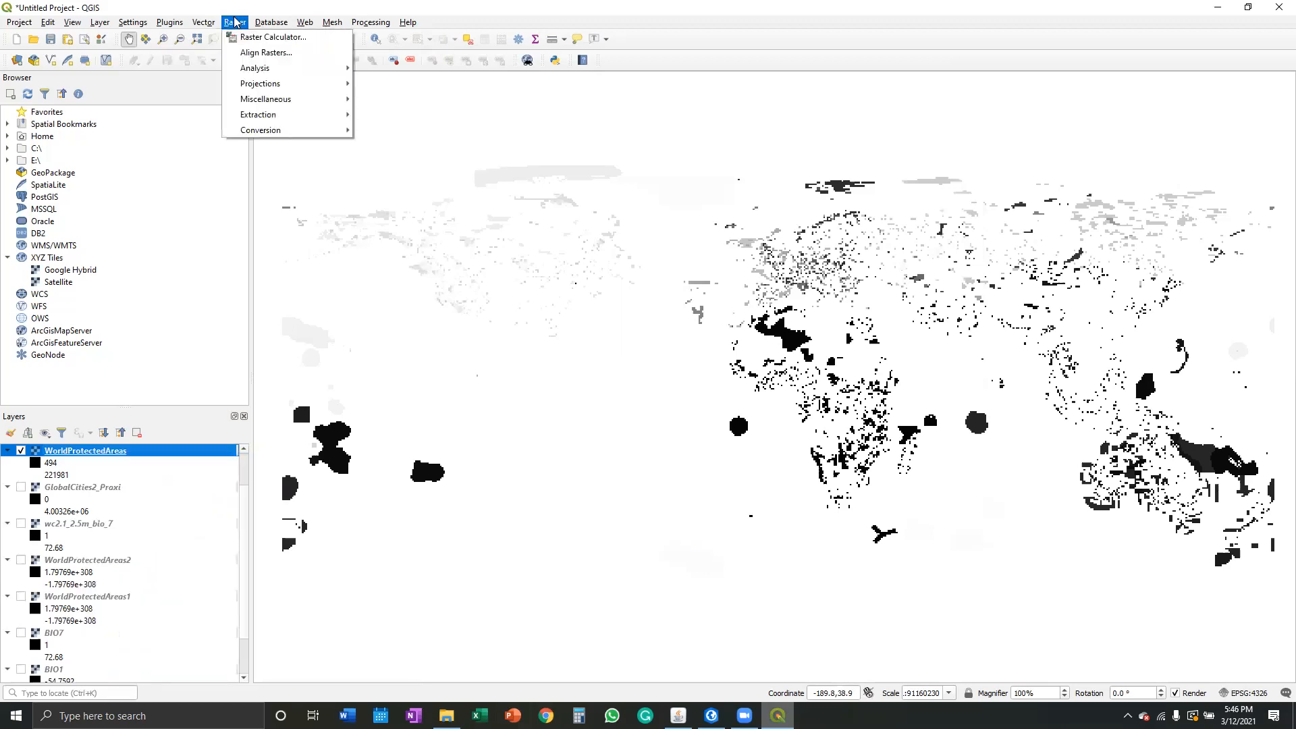
{"action": "left_click", "coordinate": [105, 455]}
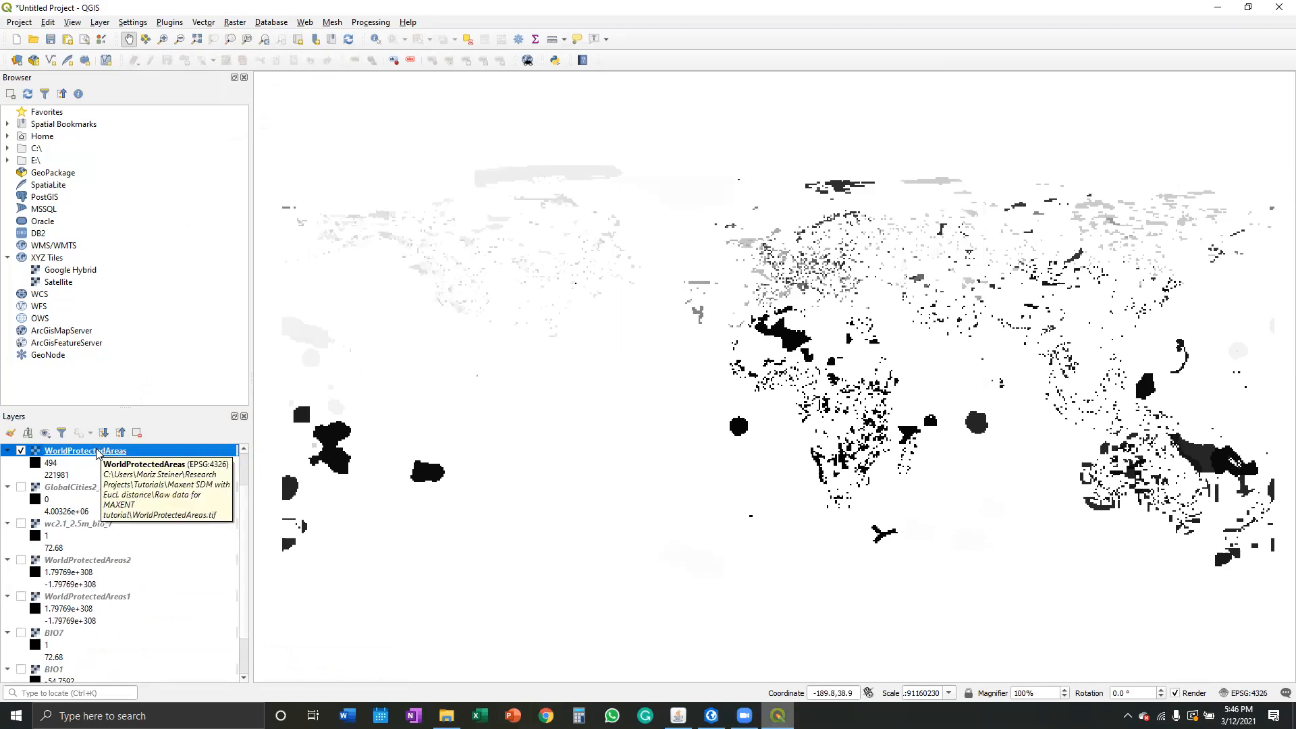
Start exporting the WorldProtectedAreas raster layer and calculate its output extent from the BIO1 layer.
{"action": "right_click", "coordinate": [131, 461]}
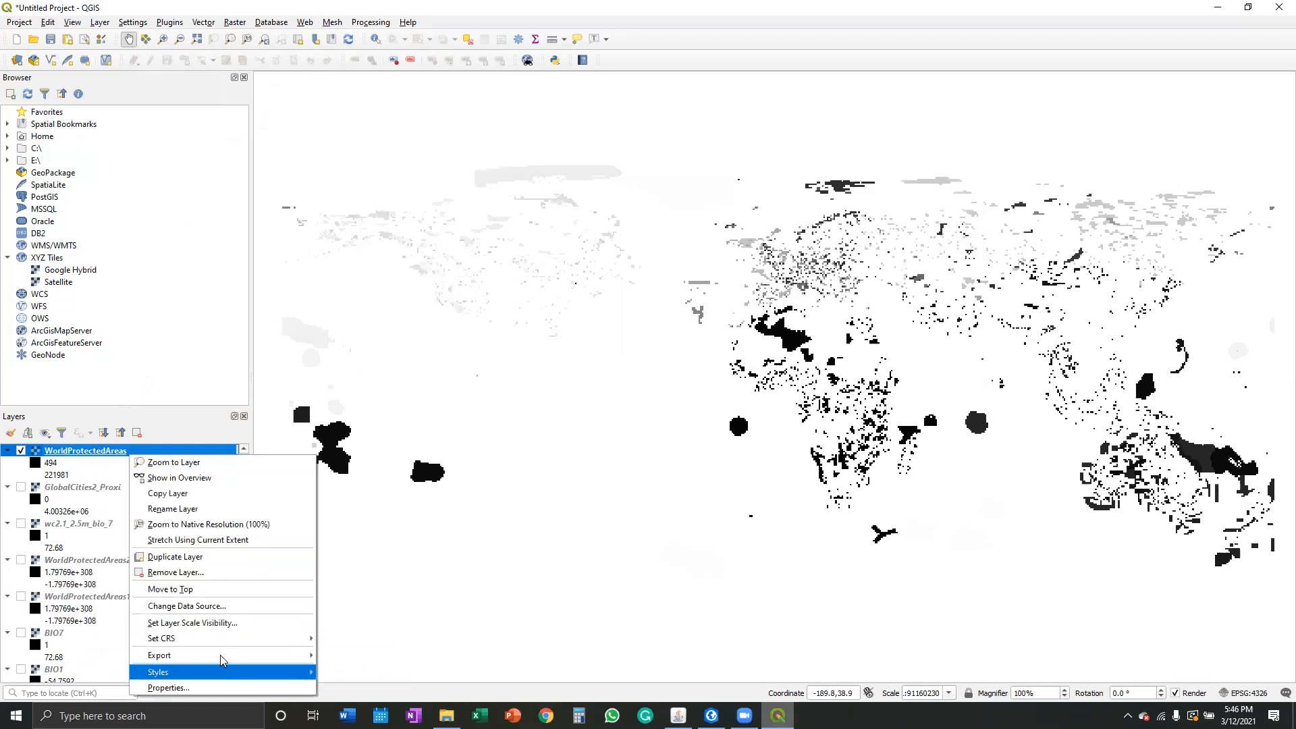
{"action": "mouse_move", "coordinate": [223, 655]}
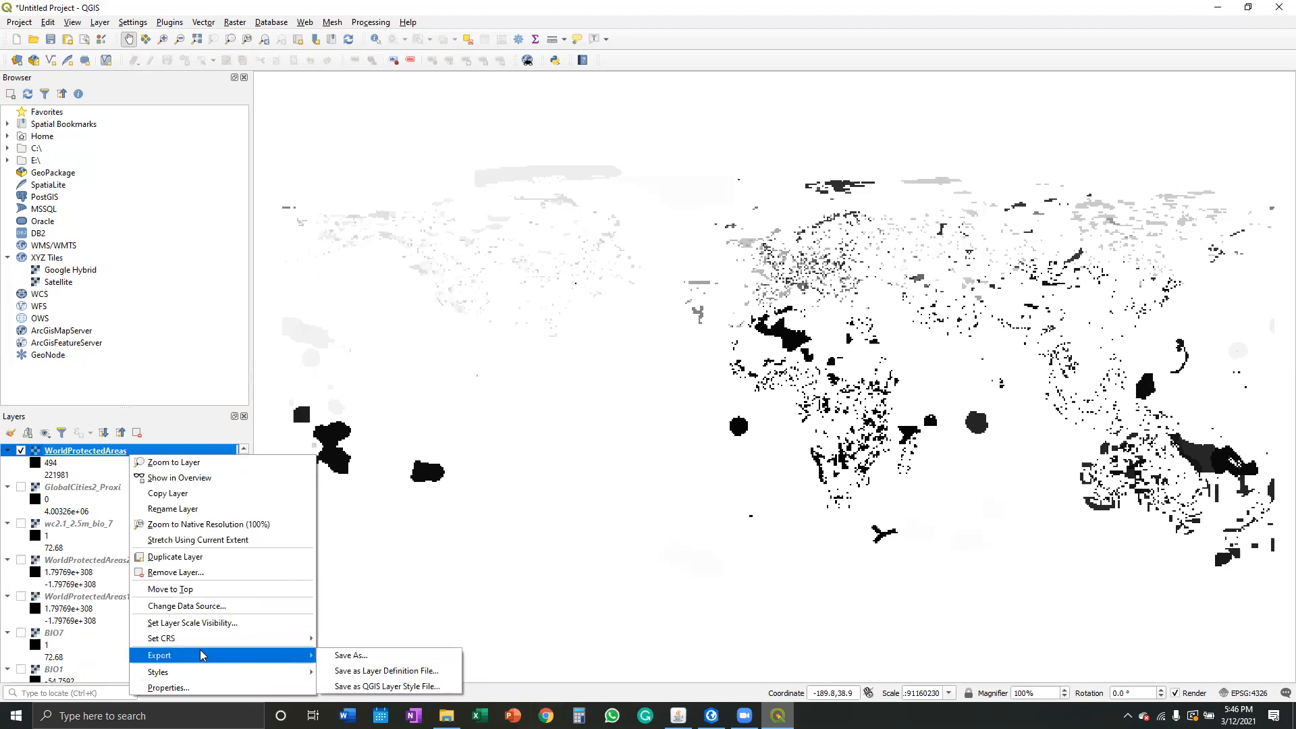
{"action": "left_click", "coordinate": [365, 657]}
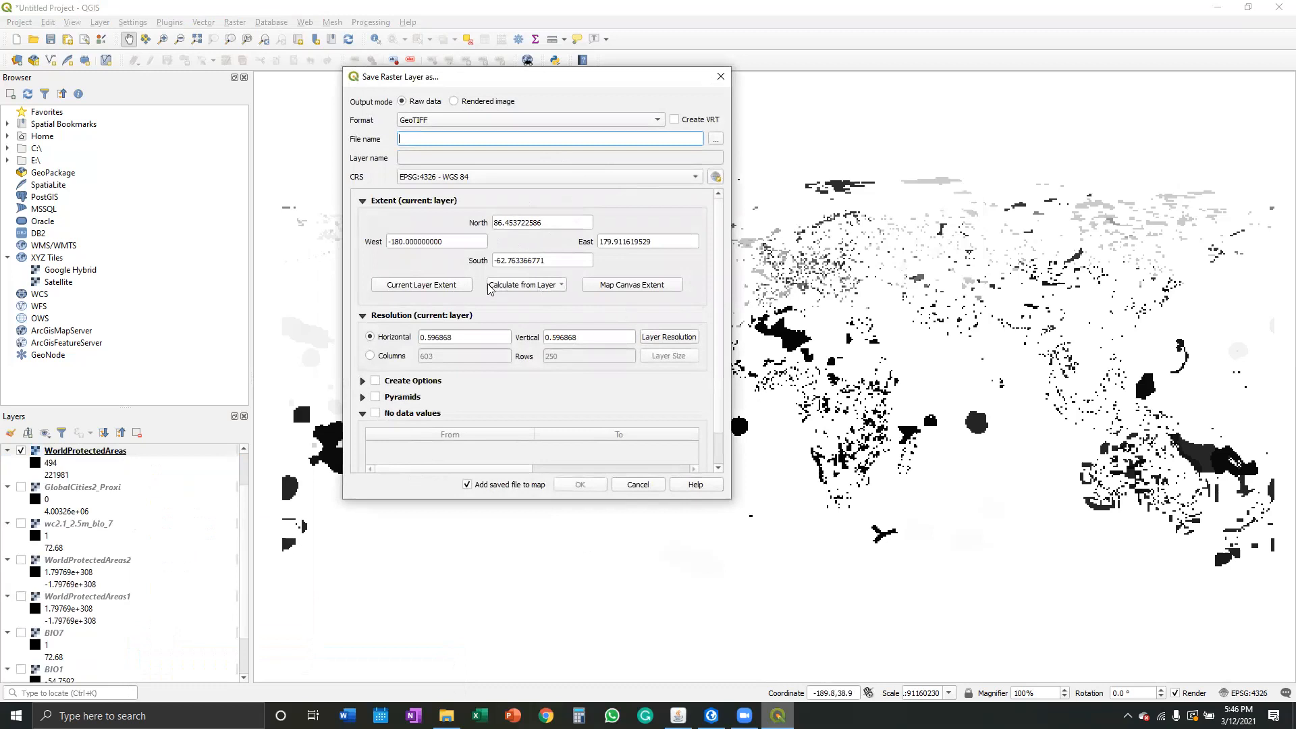
{"action": "left_click", "coordinate": [528, 288]}
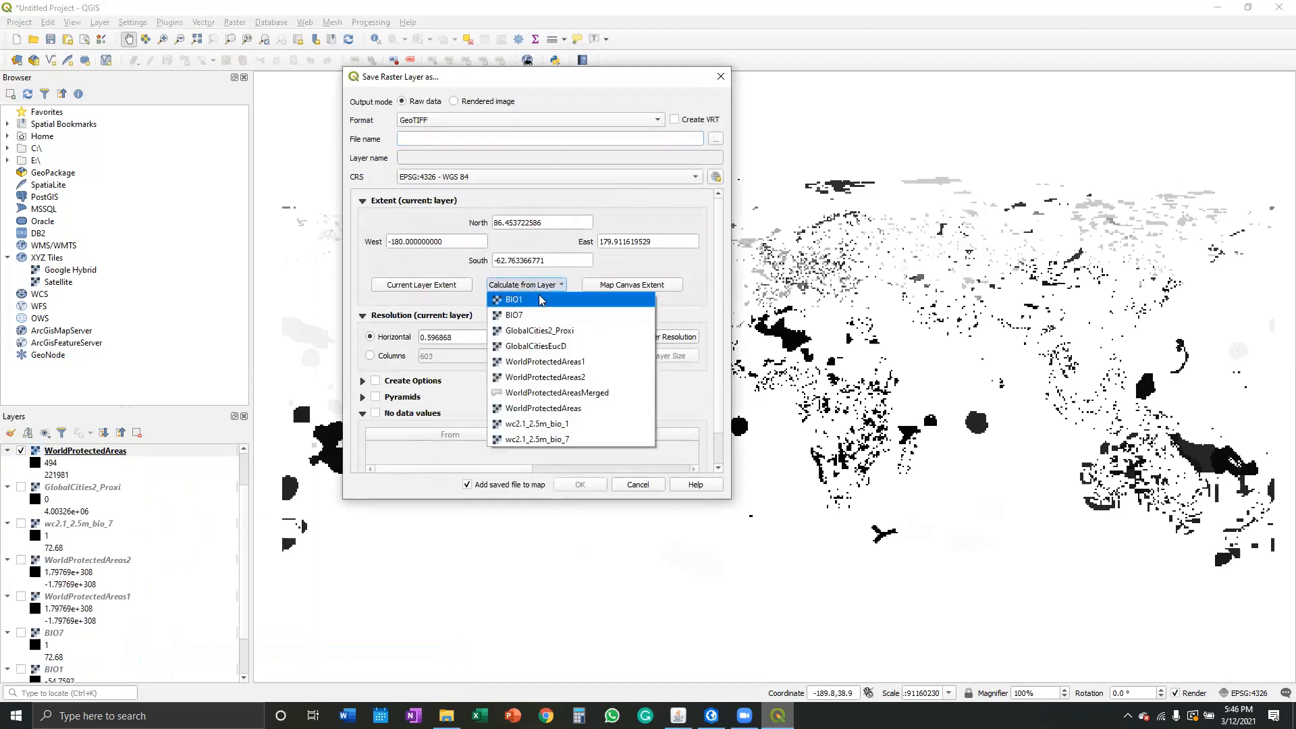
{"action": "left_click", "coordinate": [528, 301]}
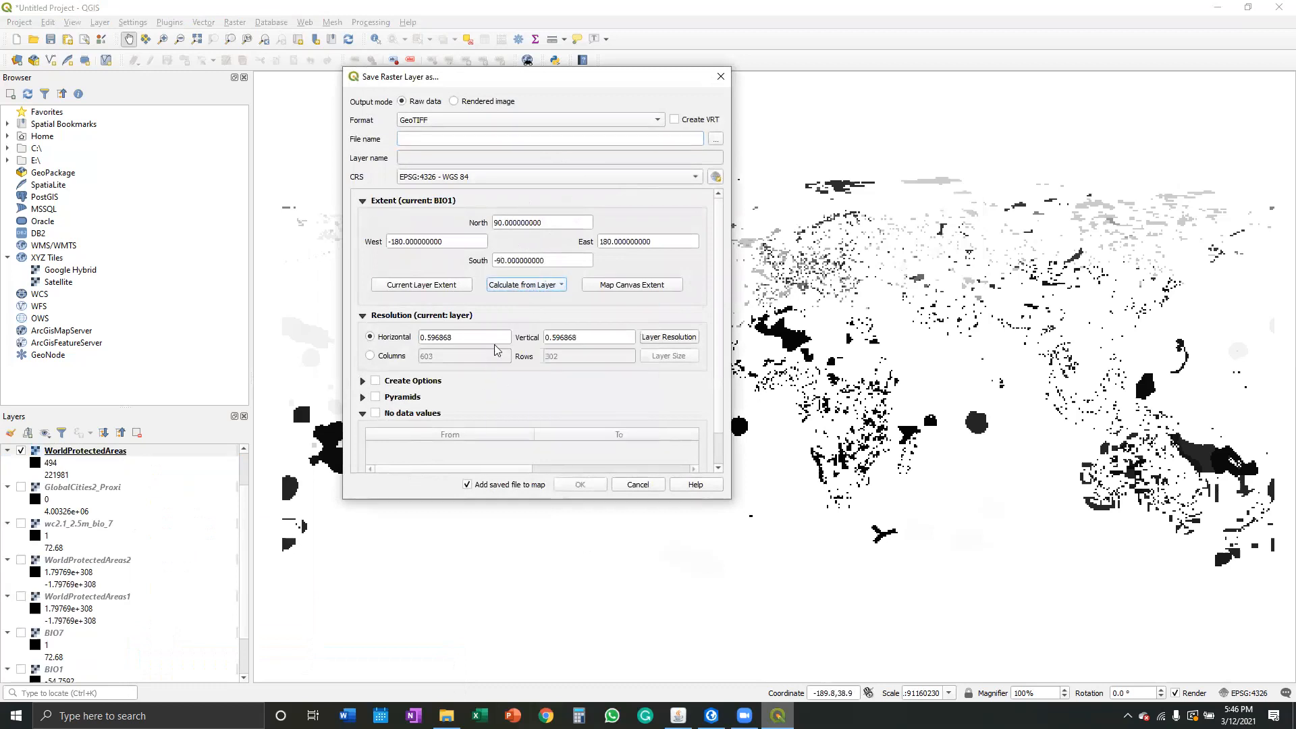
Set both the horizontal and vertical output resolution to 0.0416666666666666435, reusing the previously copied value.
{"action": "left_click_drag", "start_coordinate": [467, 338], "coordinate": [379, 324]}
{"action": "key", "text": "super+v"}
{"action": "key", "text": "Down"}
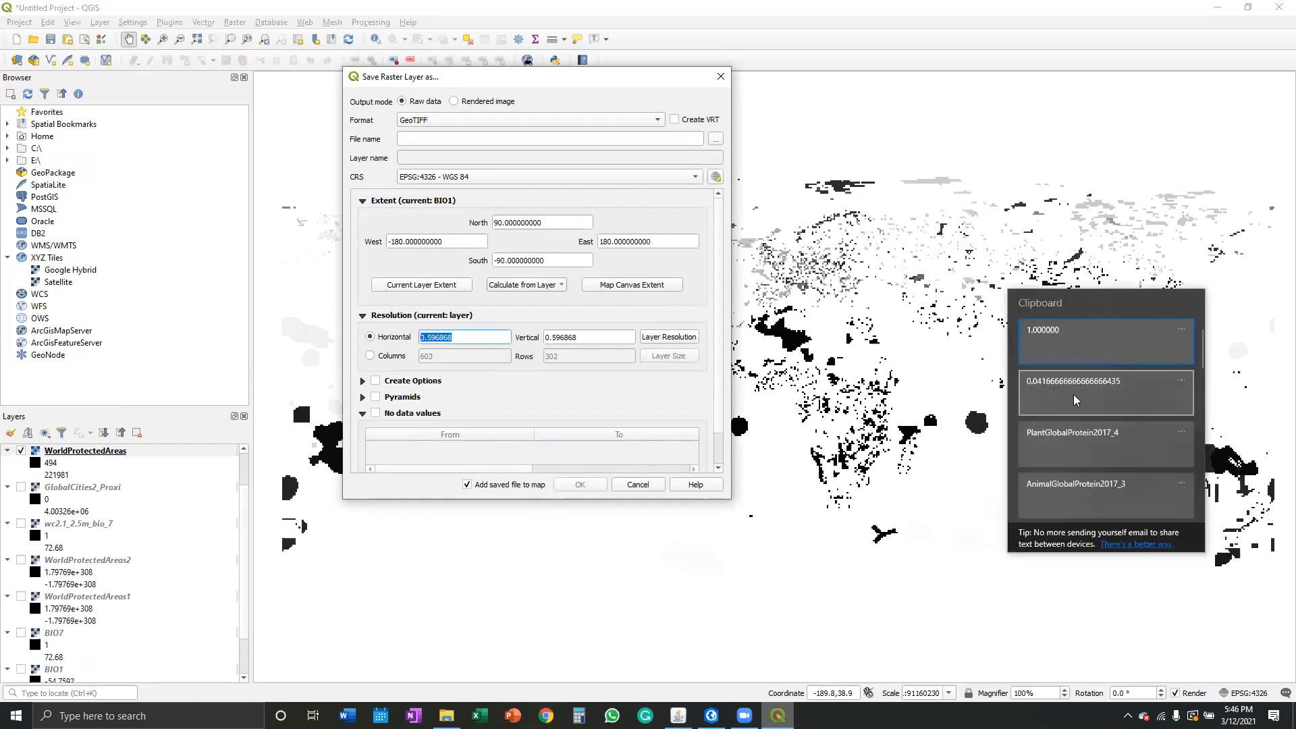
{"action": "key", "text": "Return"}
{"action": "key", "text": "Tab"}
{"action": "key", "text": "super+v"}
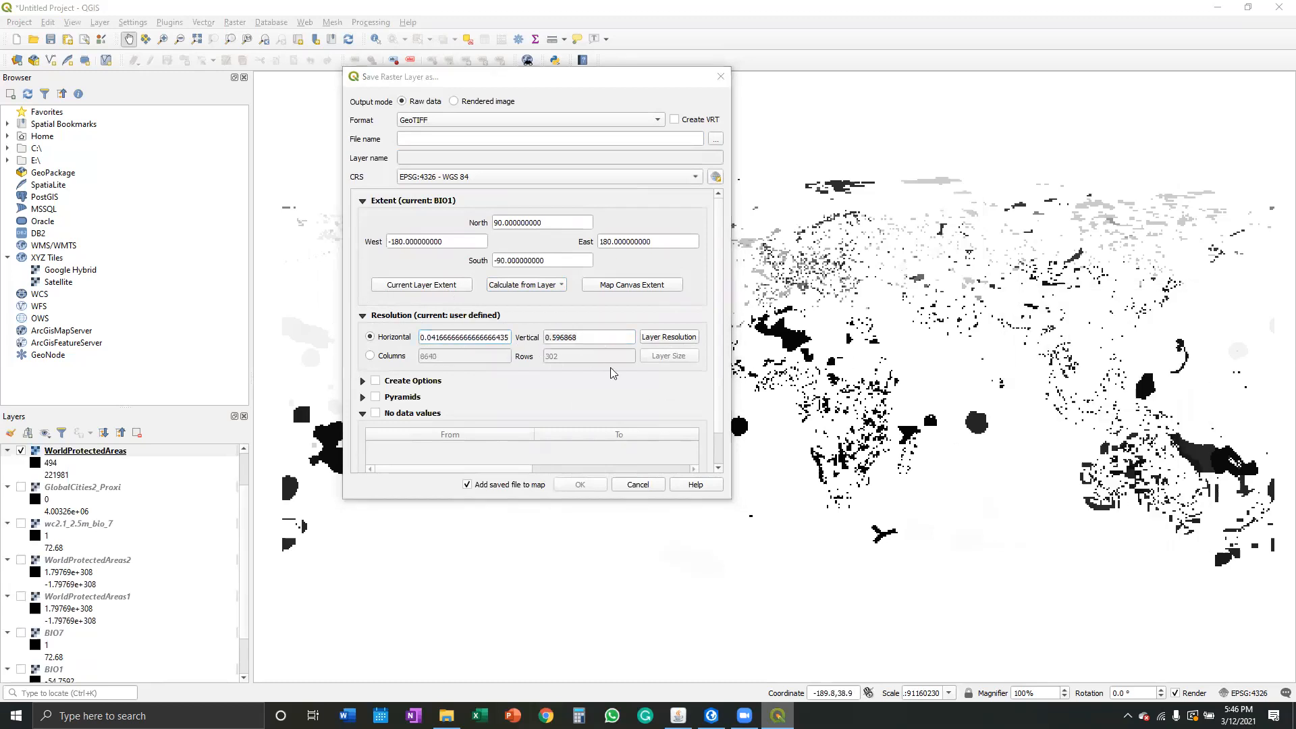
{"action": "key", "text": "super"}
{"action": "key", "text": "Escape"}
{"action": "type", "text": "0.0416666666666666435"}
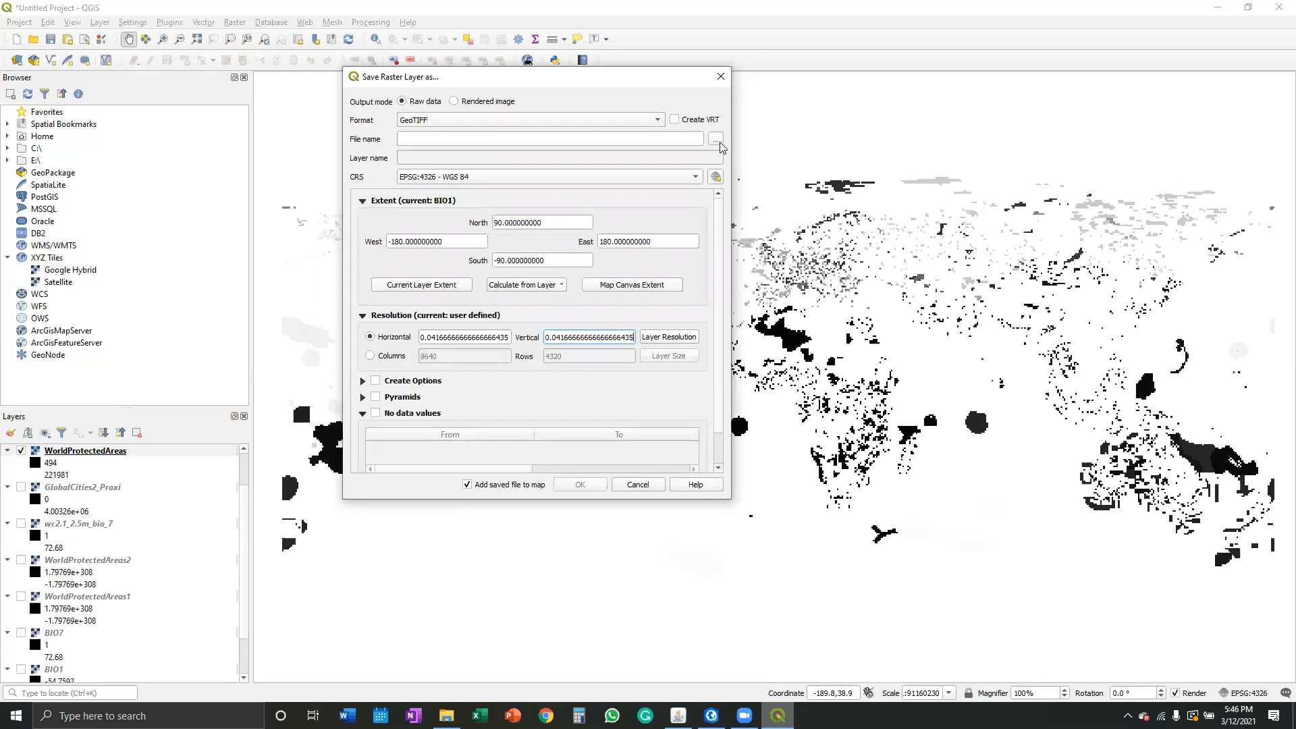
Export the raster as WorldProtectedAreas3.tif into the Maxent files ready for modeling folder and hide the original WorldProtectedAreas layer.
{"action": "left_click", "coordinate": [715, 140]}
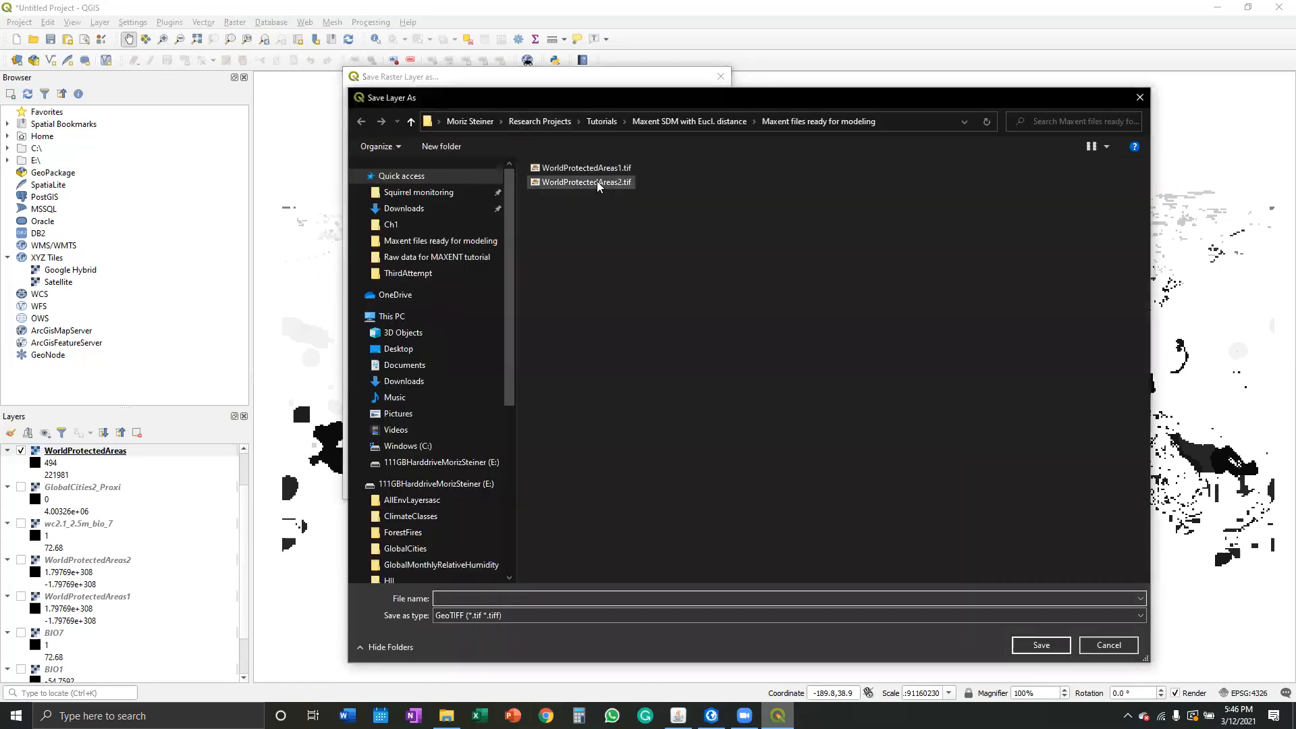
{"action": "left_click", "coordinate": [586, 183]}
{"action": "key", "text": "BackSpace"}
{"action": "type", "text": "3"}
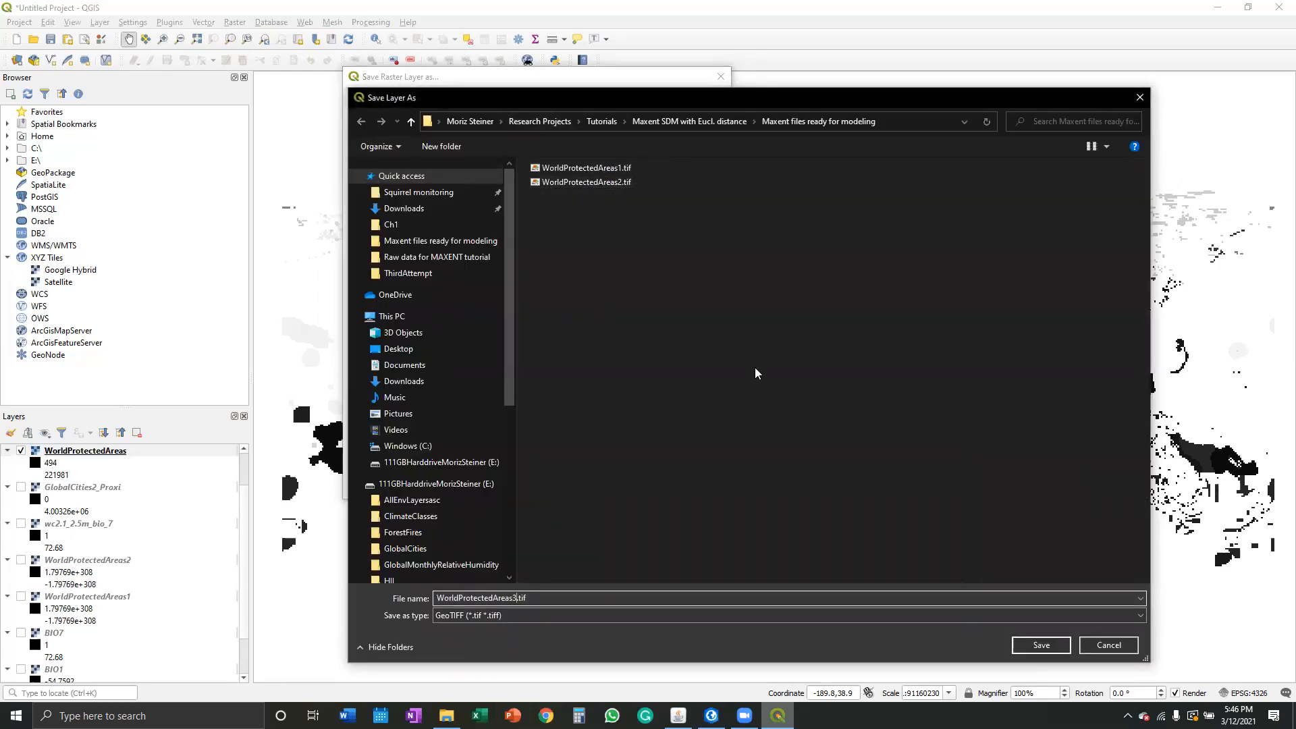
{"action": "left_click", "coordinate": [1040, 644]}
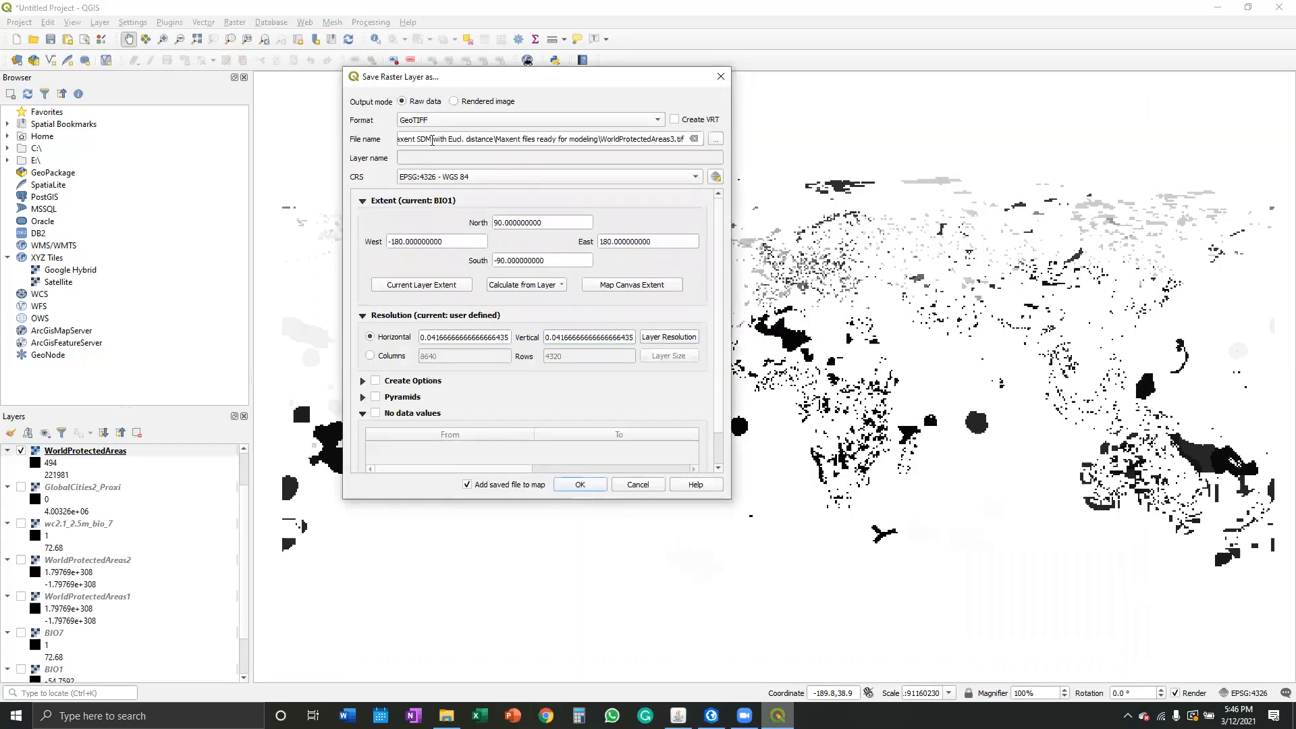
{"action": "left_click", "coordinate": [582, 485]}
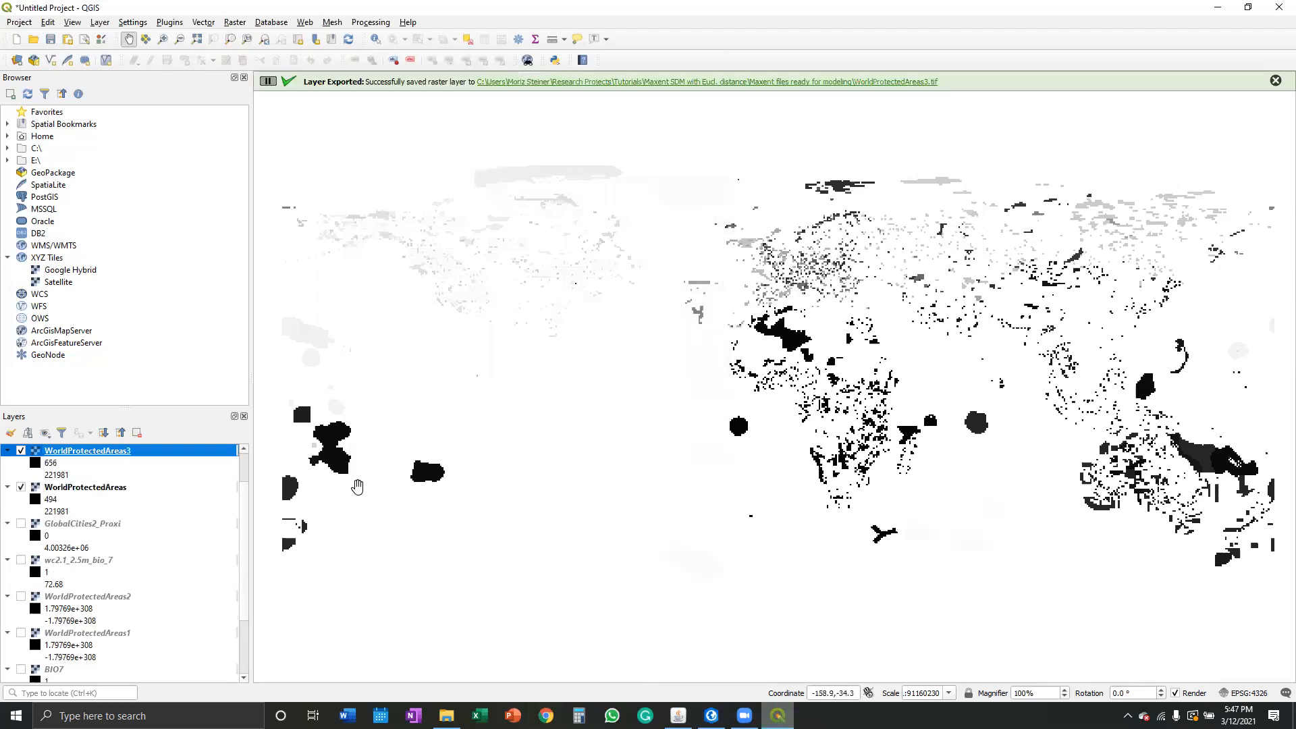
{"action": "left_click", "coordinate": [21, 486]}
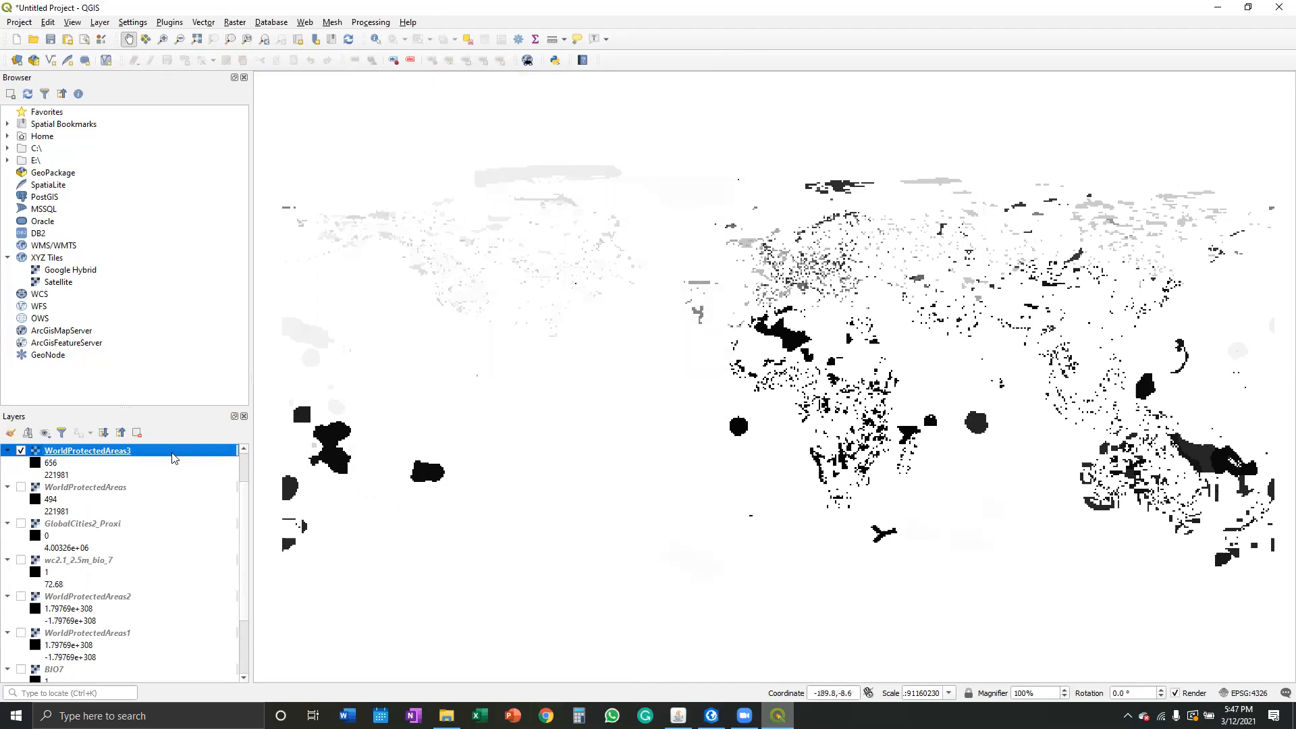
Set up Translate (Convert Format) for WorldProtectedAreas3 with the output projection overridden to the project CRS, EPSG:4326 - WGS 84.
{"action": "left_click", "coordinate": [234, 22]}
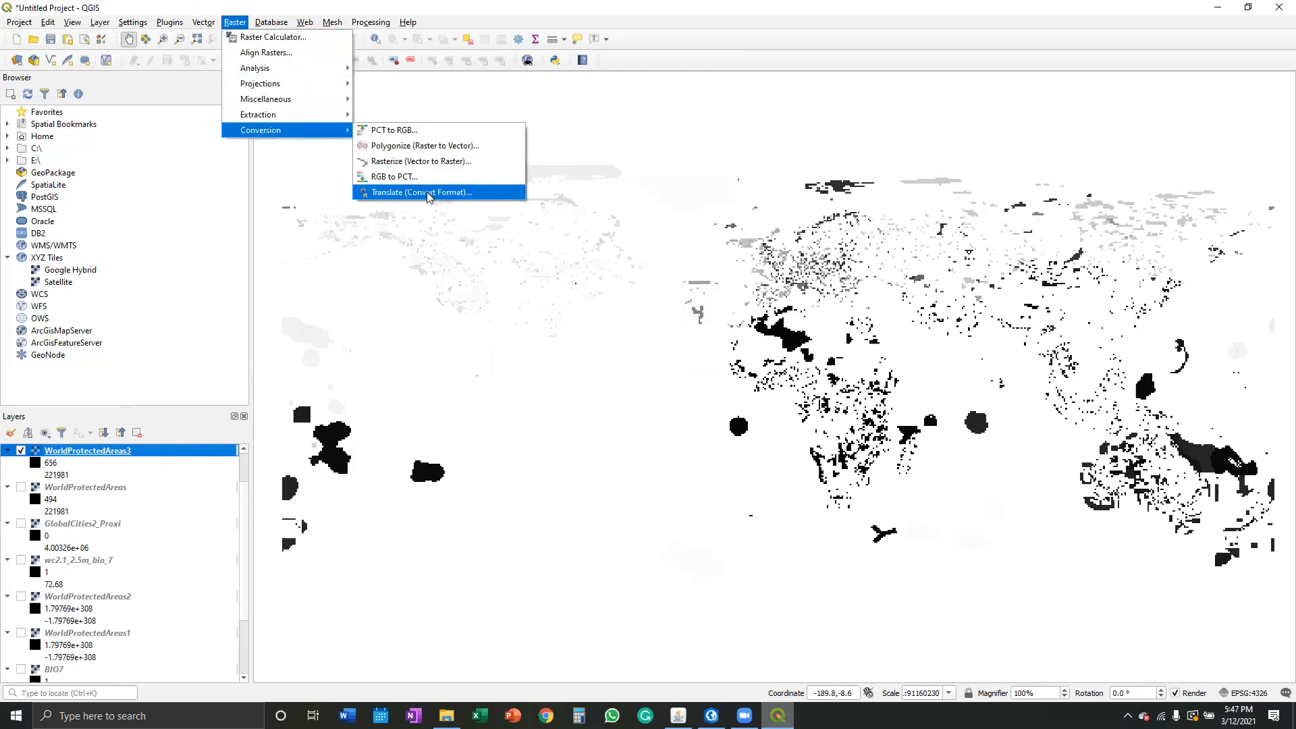
{"action": "left_click", "coordinate": [493, 195]}
{"action": "left_click", "coordinate": [705, 218]}
{"action": "left_click", "coordinate": [703, 228]}
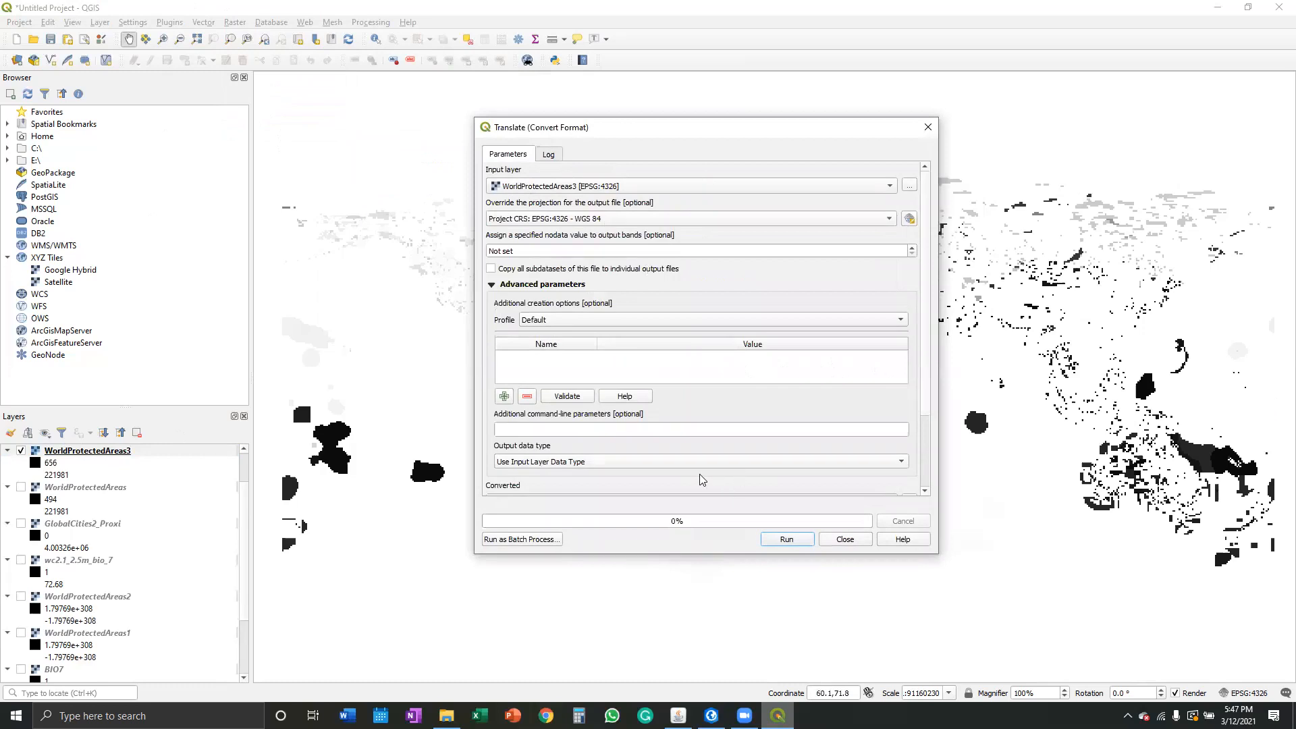
Set the converted output to WorldProtectedAreas3.asc in the Maxent files ready for modeling folder and run the translation.
{"action": "scroll", "coordinate": [852, 412], "scroll_direction": "down", "scroll_amount": 2}
{"action": "left_click", "coordinate": [908, 408]}
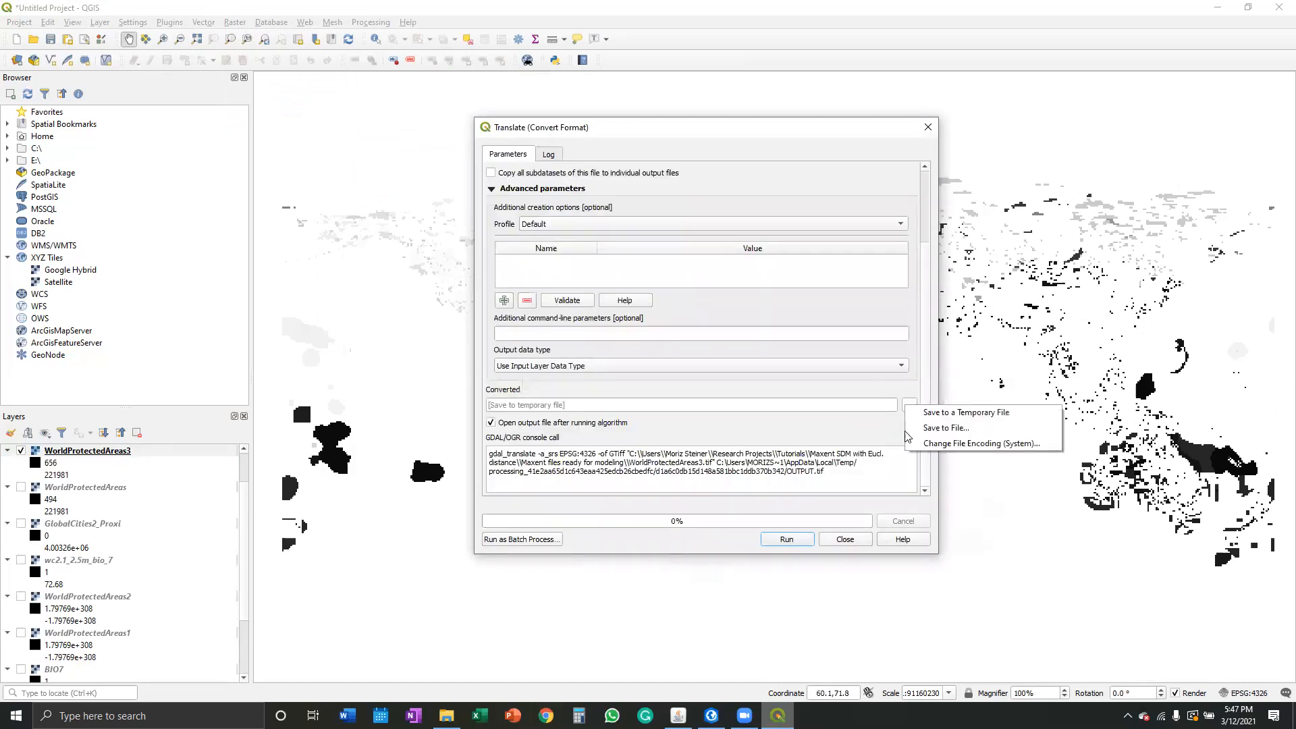
{"action": "left_click", "coordinate": [918, 428]}
{"action": "left_click", "coordinate": [712, 227]}
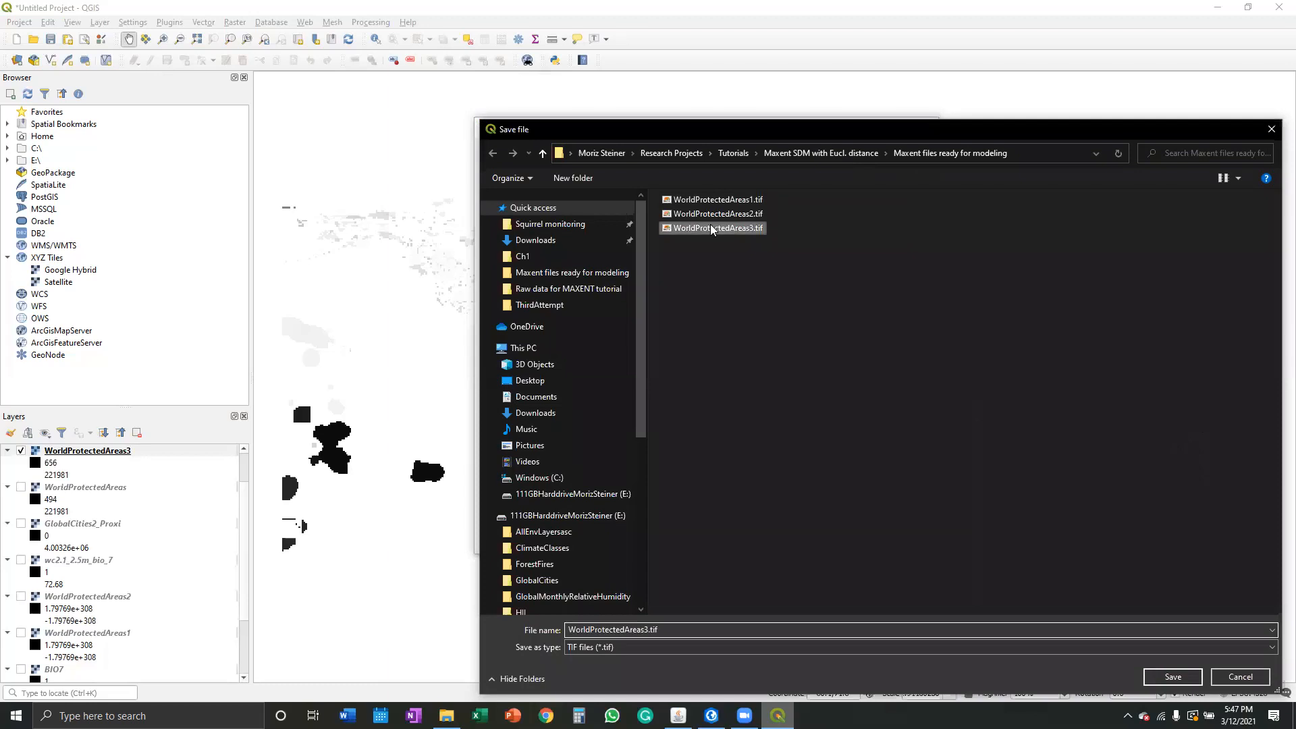
{"action": "double_click", "coordinate": [648, 629]}
{"action": "left_click", "coordinate": [644, 648]}
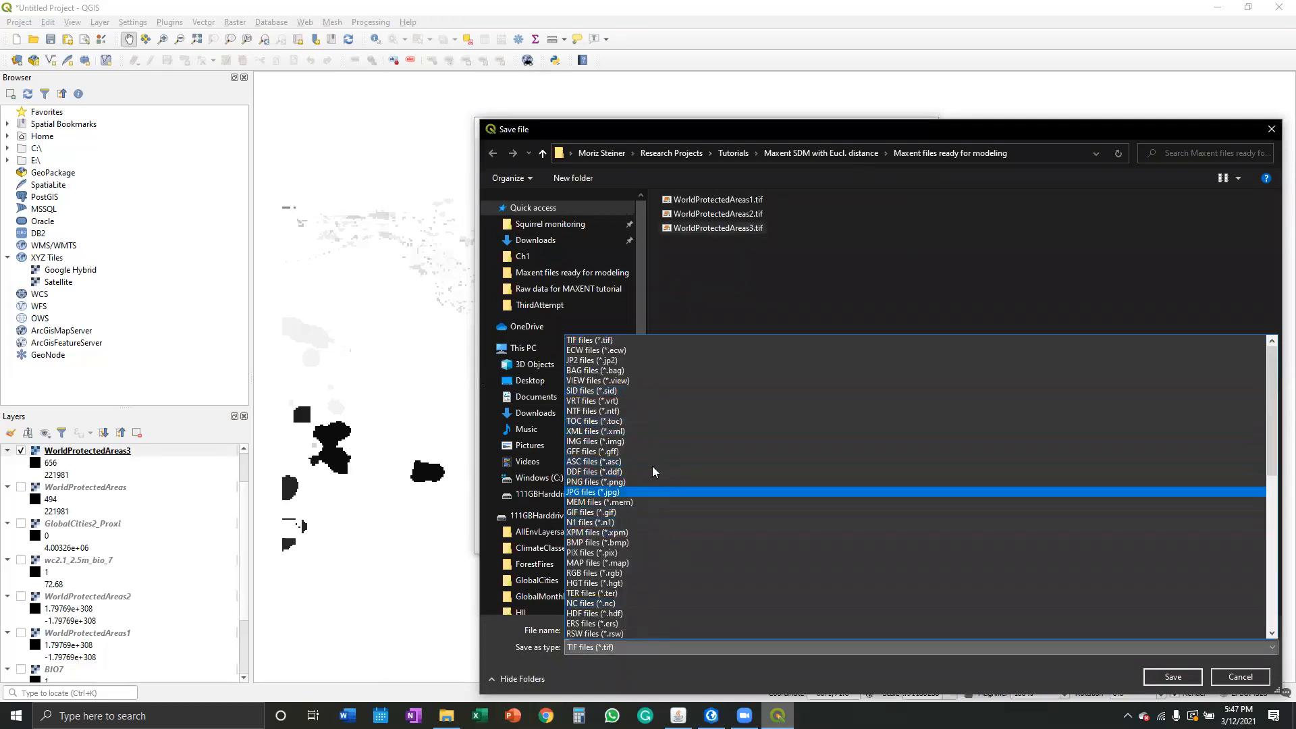
{"action": "left_click", "coordinate": [644, 462]}
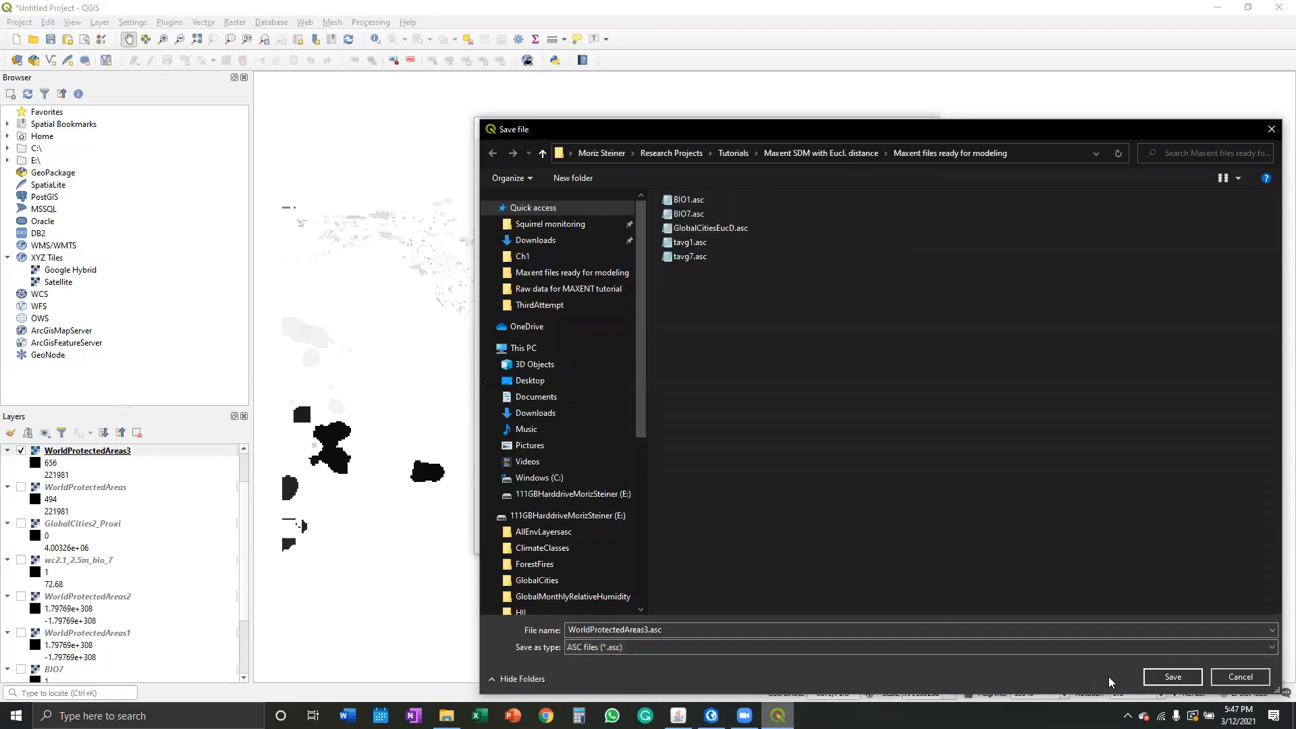
{"action": "left_click", "coordinate": [1172, 676]}
{"action": "left_click", "coordinate": [802, 542]}
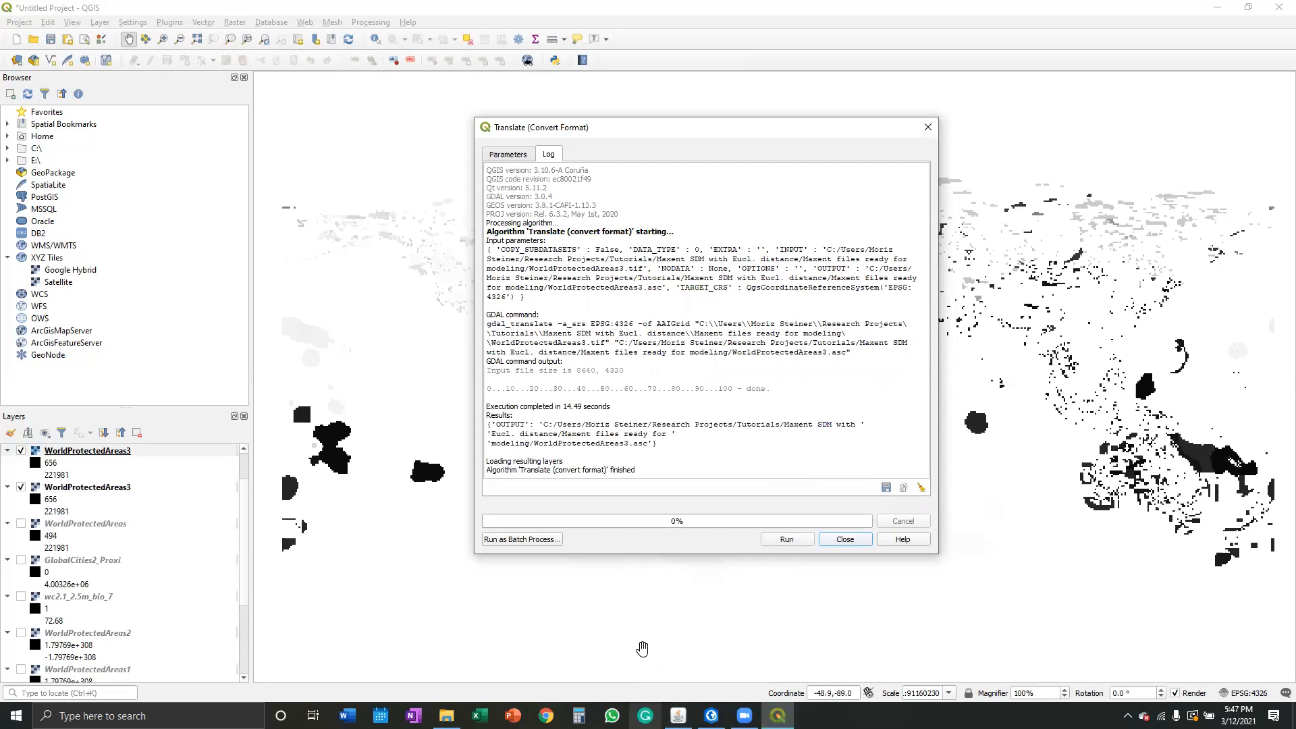
{"action": "left_click", "coordinate": [844, 538]}
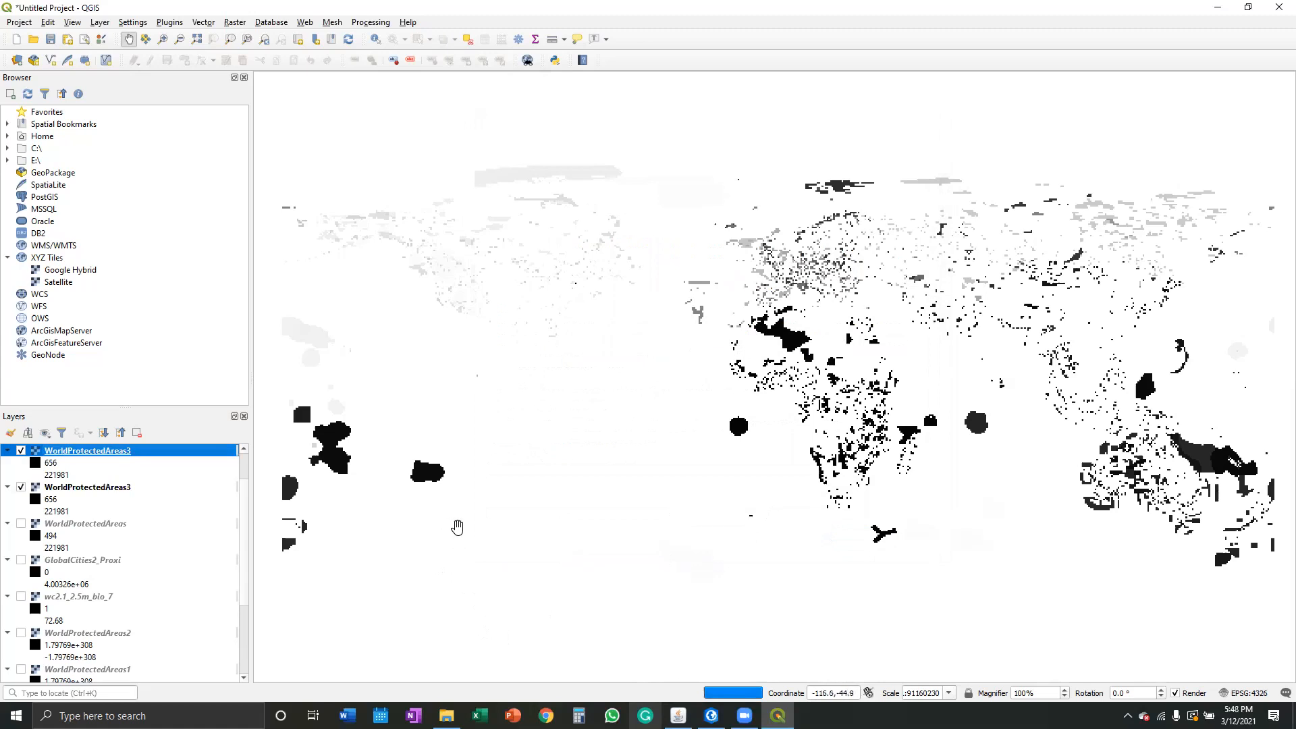
Switch to File Explorer, open the Maxent files ready for modeling folder in details view and widen the name column to show full file names.
{"action": "left_click", "coordinate": [446, 715]}
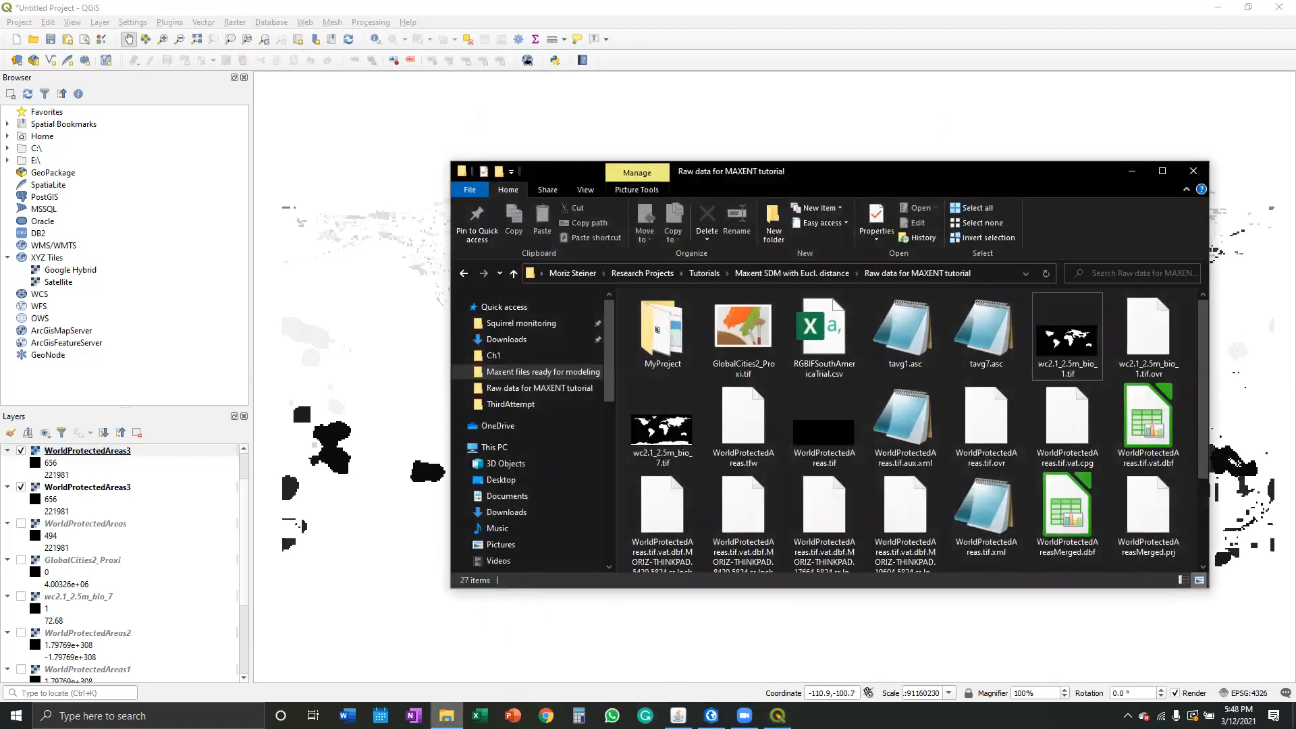
{"action": "left_click", "coordinate": [1165, 171]}
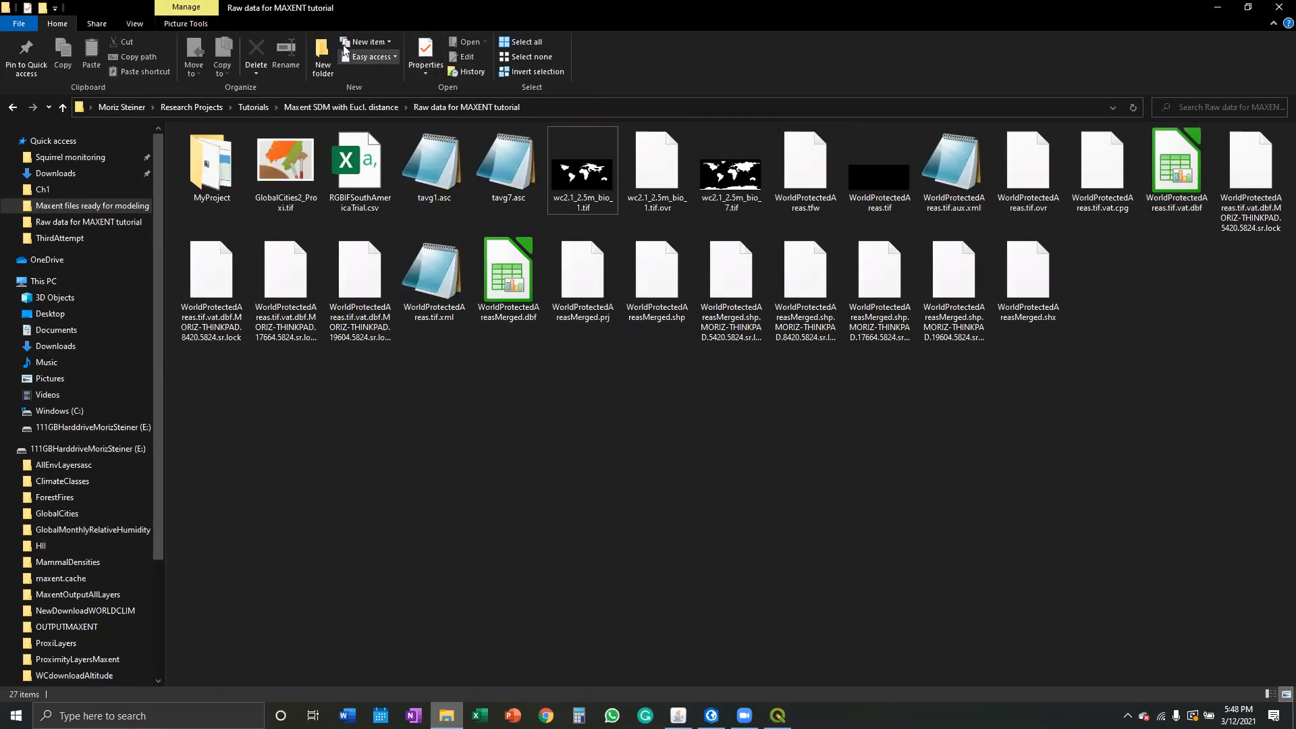
{"action": "left_click", "coordinate": [1269, 694]}
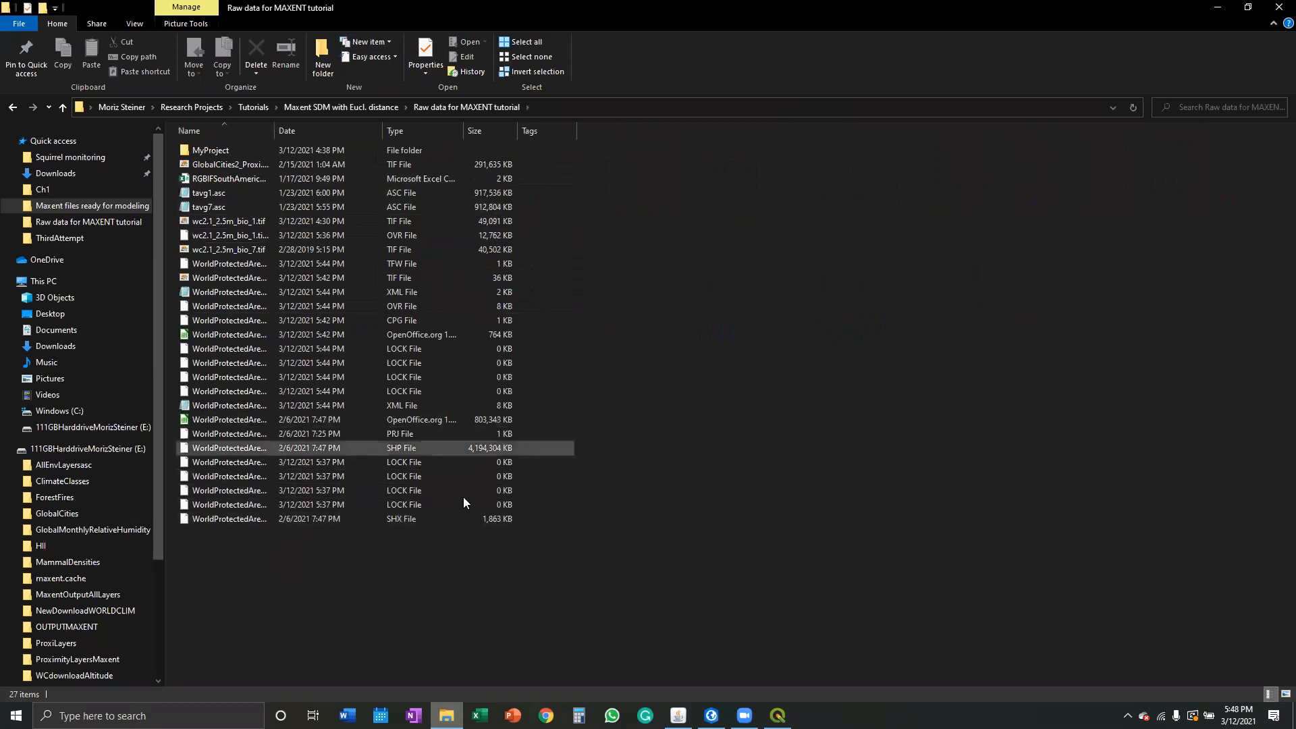
{"action": "left_click", "coordinate": [346, 106]}
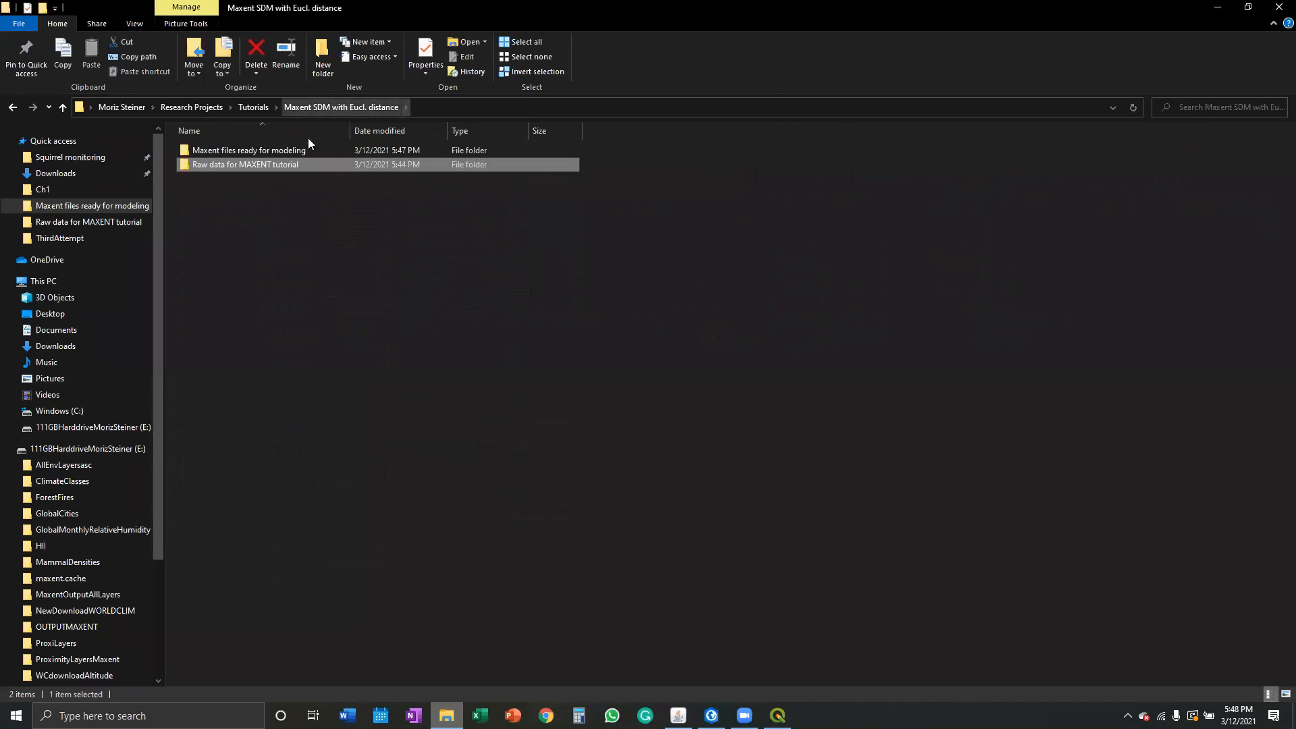
{"action": "double_click", "coordinate": [290, 152]}
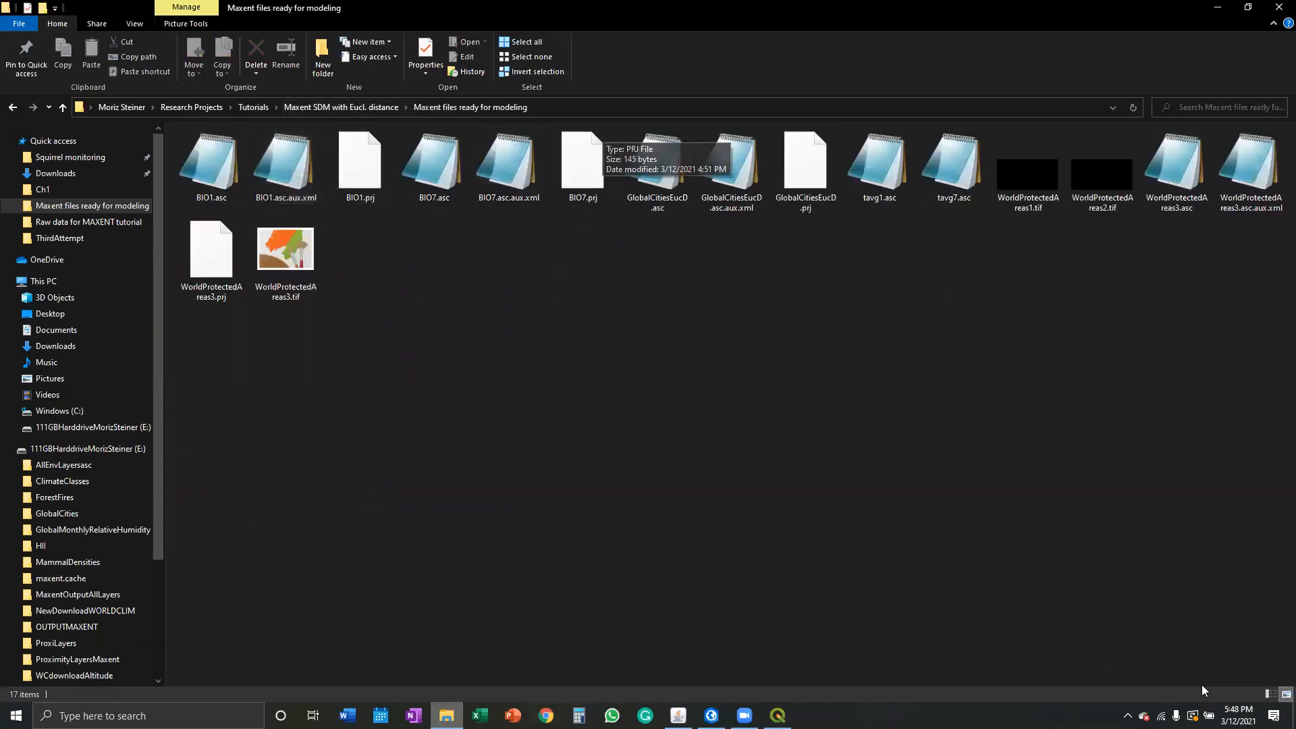
{"action": "left_click", "coordinate": [1268, 694]}
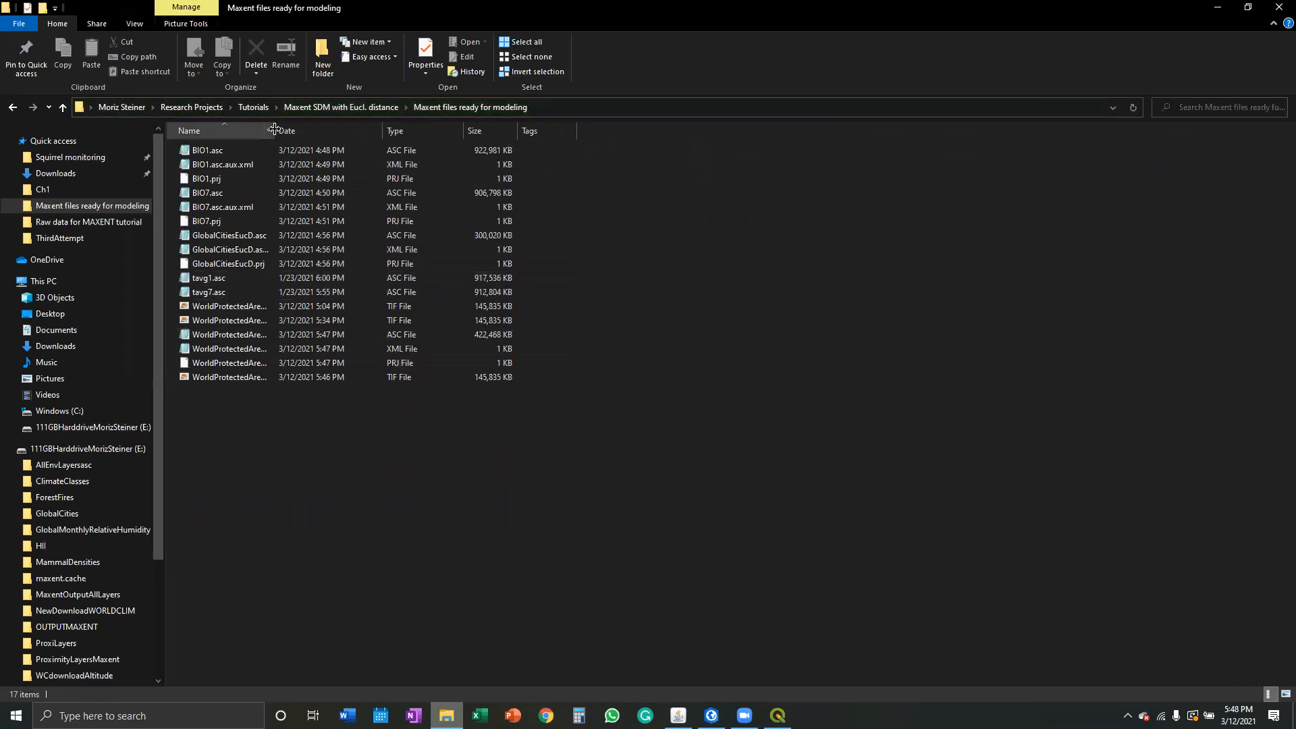
{"action": "left_click_drag", "start_coordinate": [274, 130], "coordinate": [378, 130]}
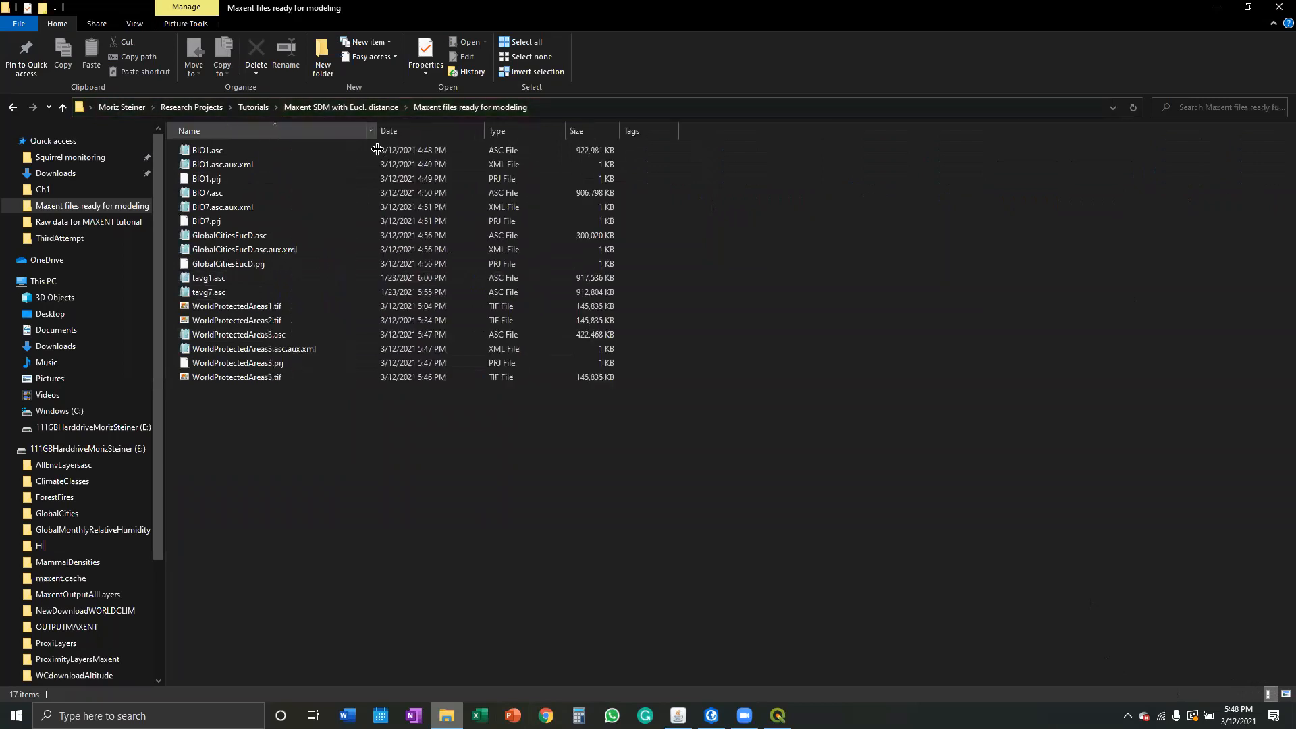
Open WorldProtectedAreas3.asc in EmEditor, dismissing the trial notices and reopening the file in the free version.
{"action": "right_click", "coordinate": [282, 335]}
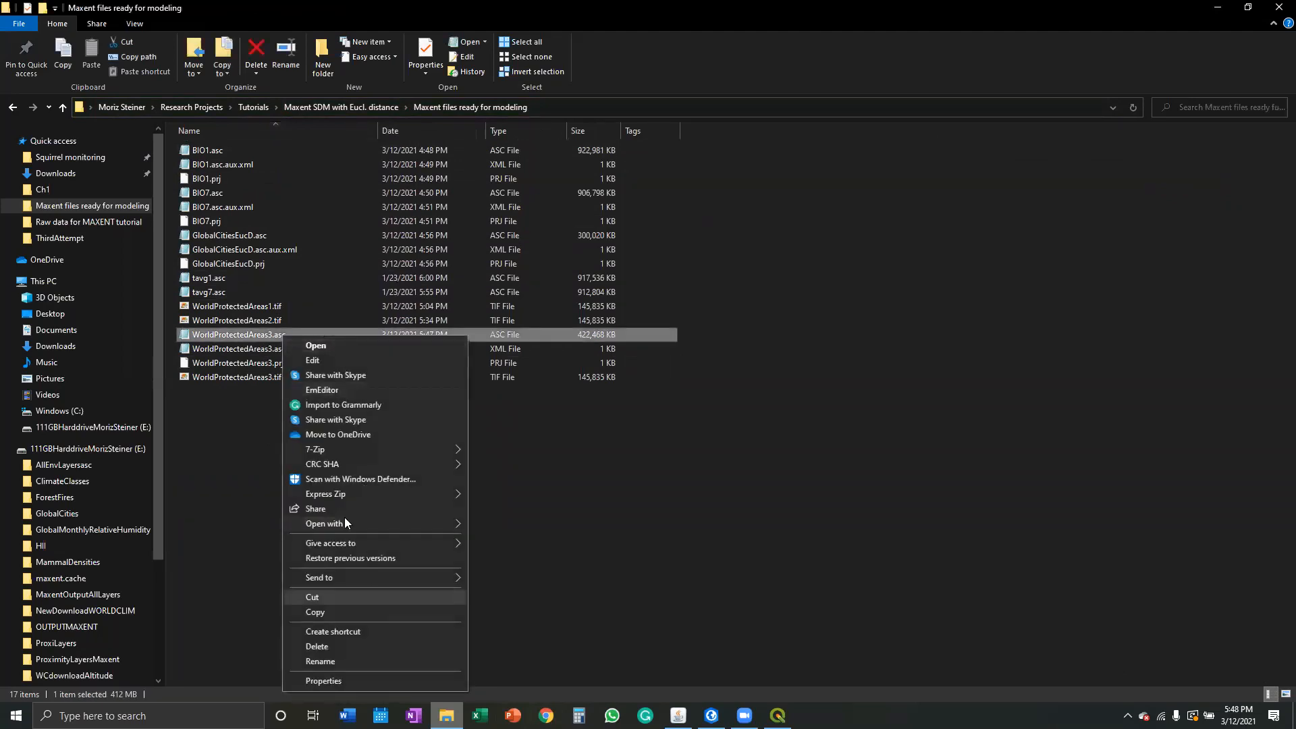
{"action": "left_click", "coordinate": [326, 391]}
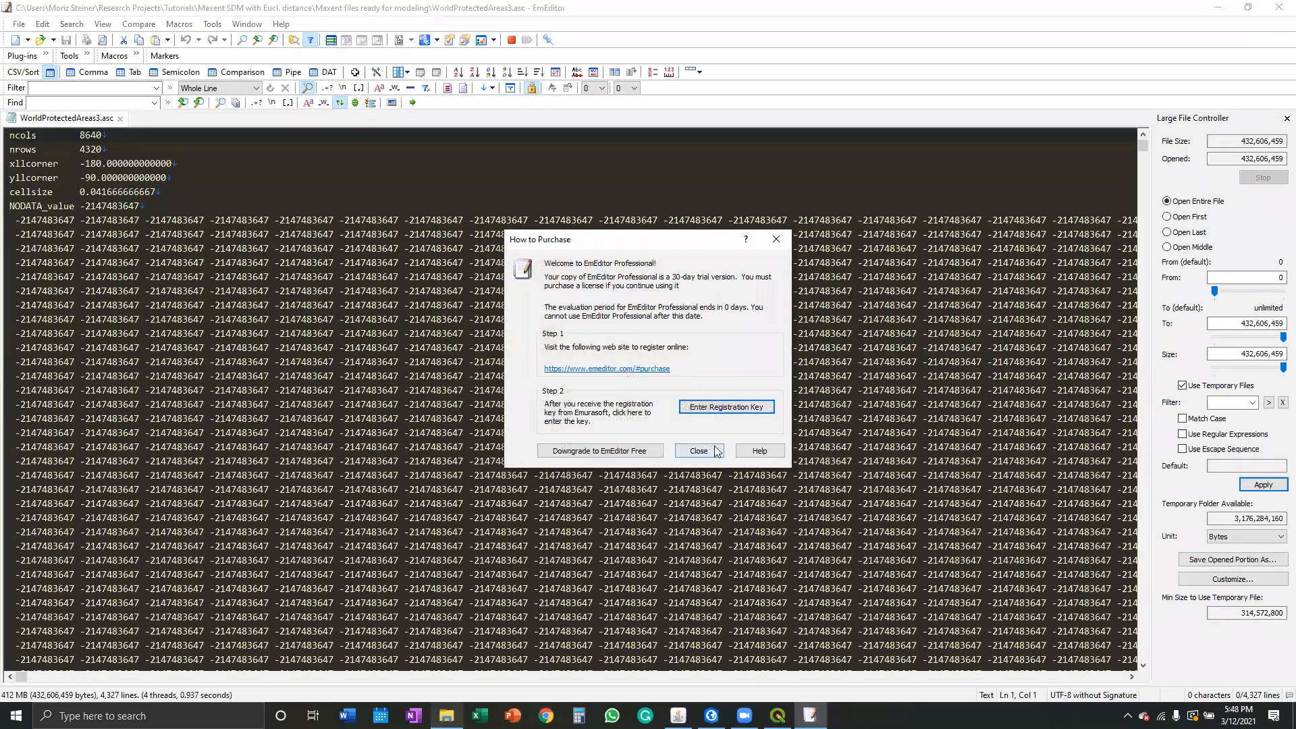
{"action": "left_click", "coordinate": [718, 450]}
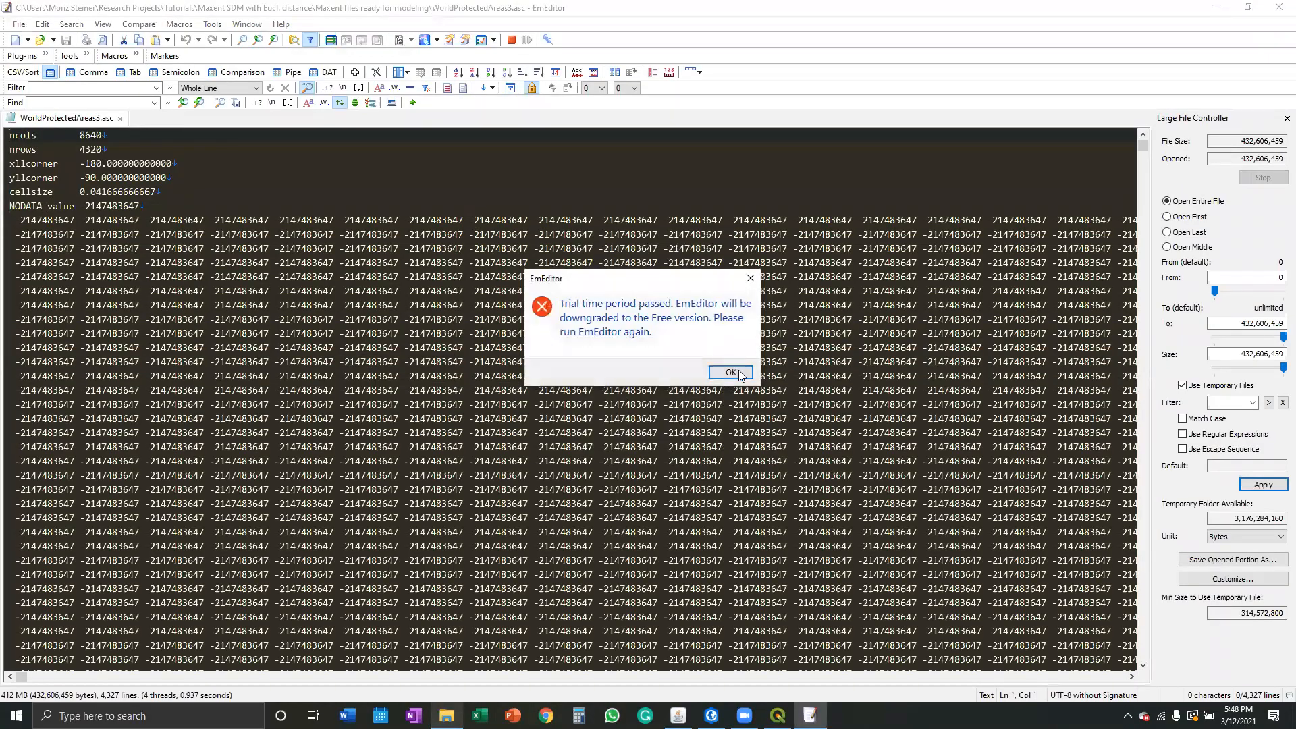
{"action": "left_click", "coordinate": [735, 370]}
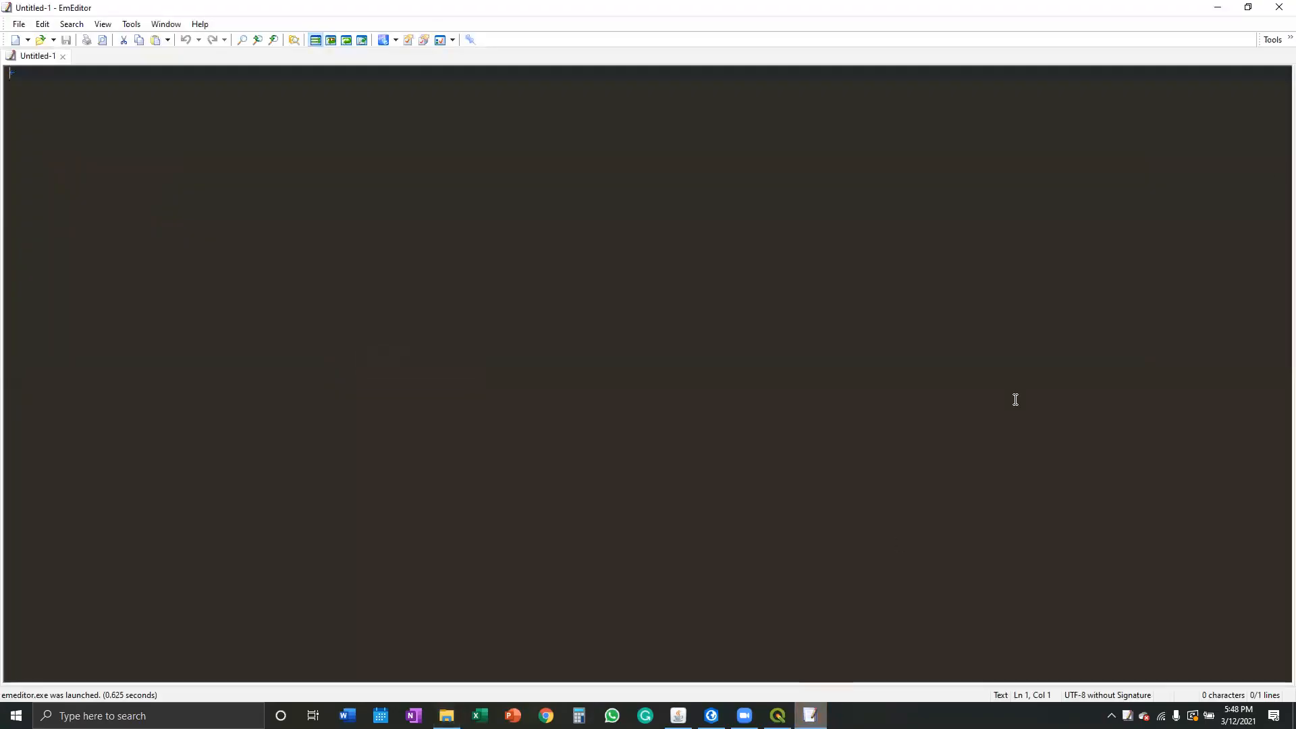
{"action": "left_click", "coordinate": [1277, 10]}
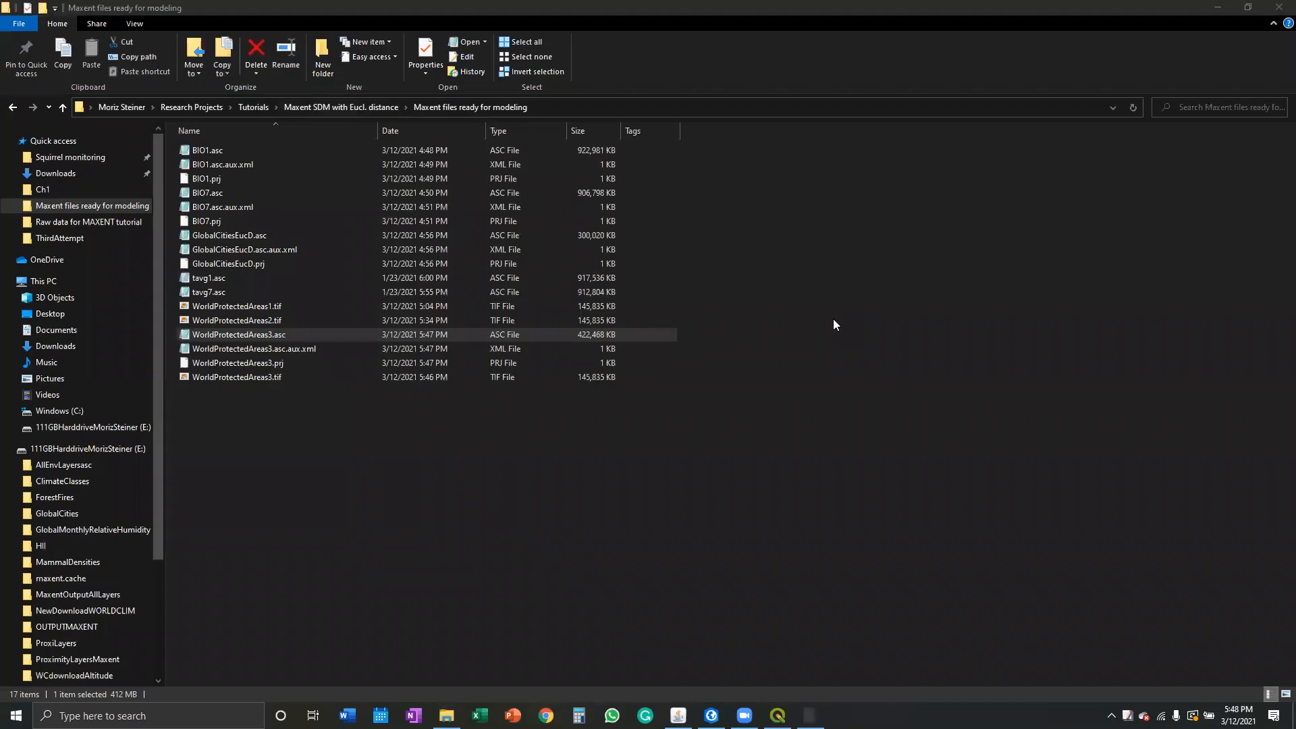
{"action": "right_click", "coordinate": [373, 335]}
{"action": "left_click", "coordinate": [445, 390]}
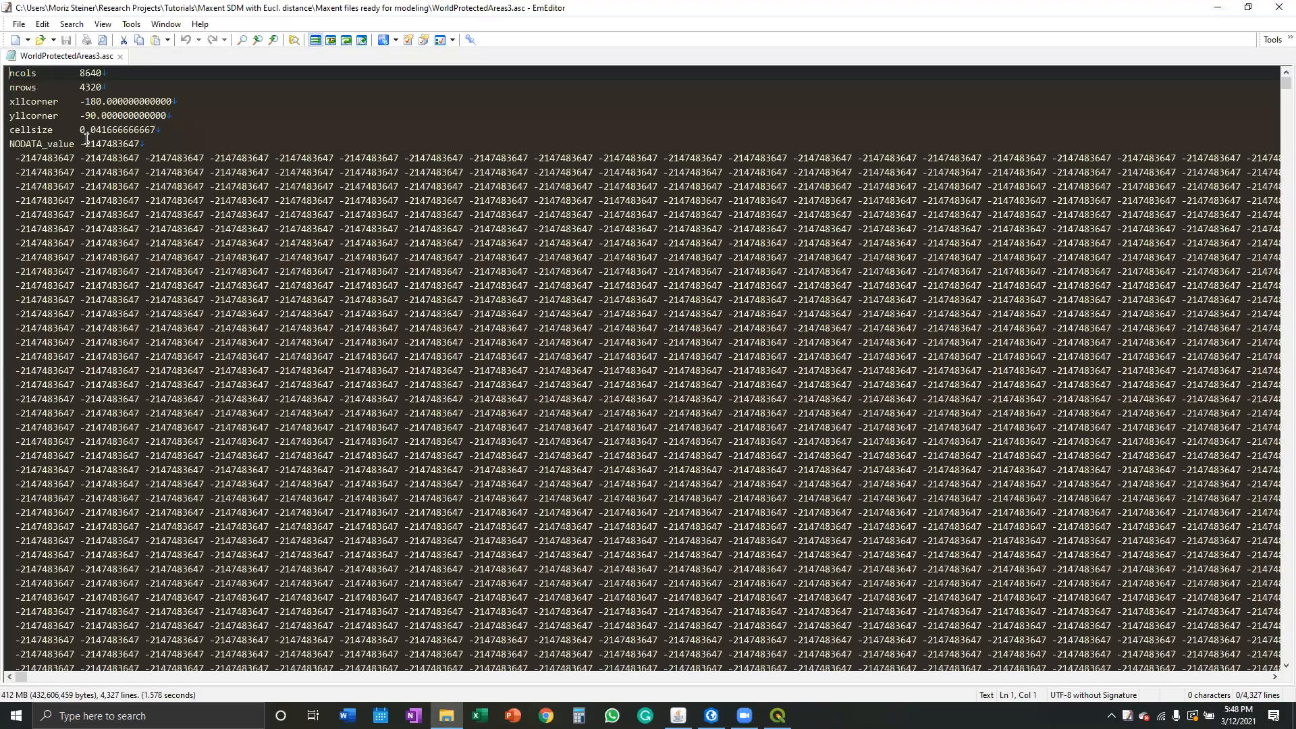
Examine the NODATA value, header and cell values of WorldProtectedAreas3.asc, compare with the QGIS map, and close the text editor.
{"action": "left_click_drag", "start_coordinate": [9, 144], "coordinate": [175, 140]}
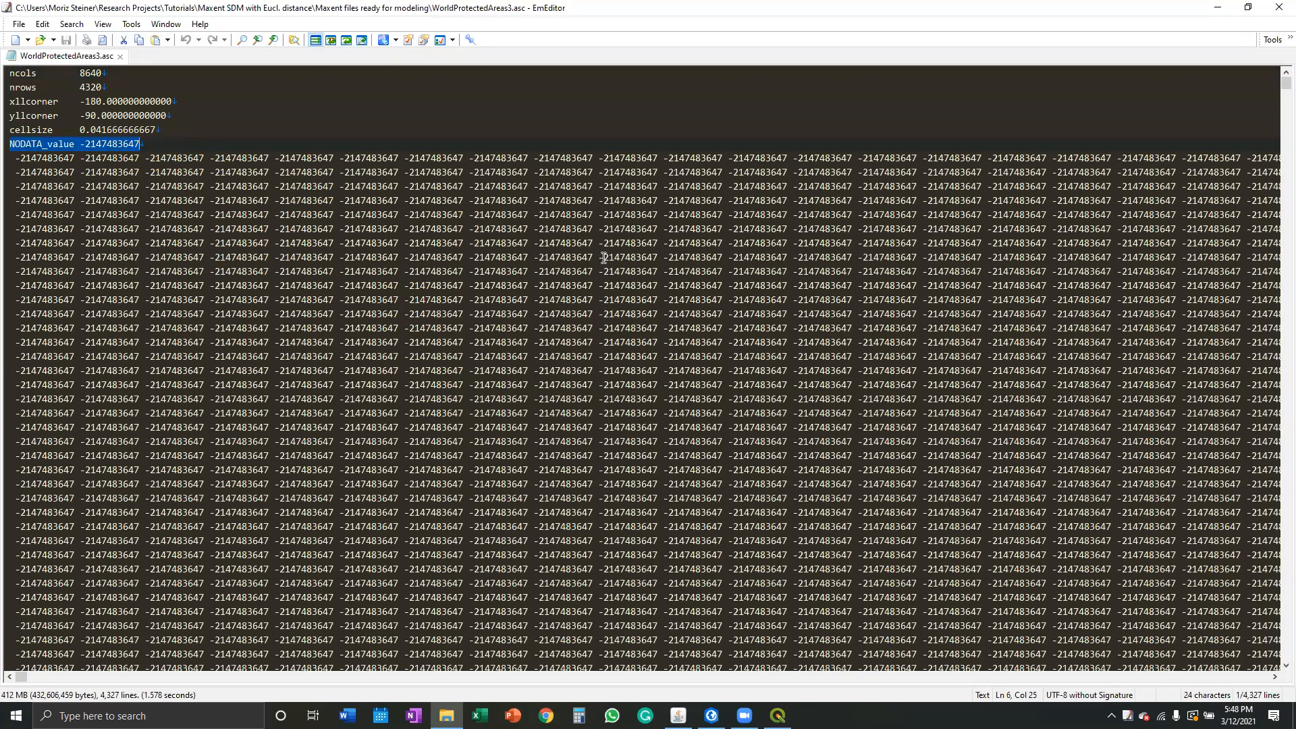
{"action": "scroll", "coordinate": [533, 324], "scroll_direction": "down", "scroll_amount": 2}
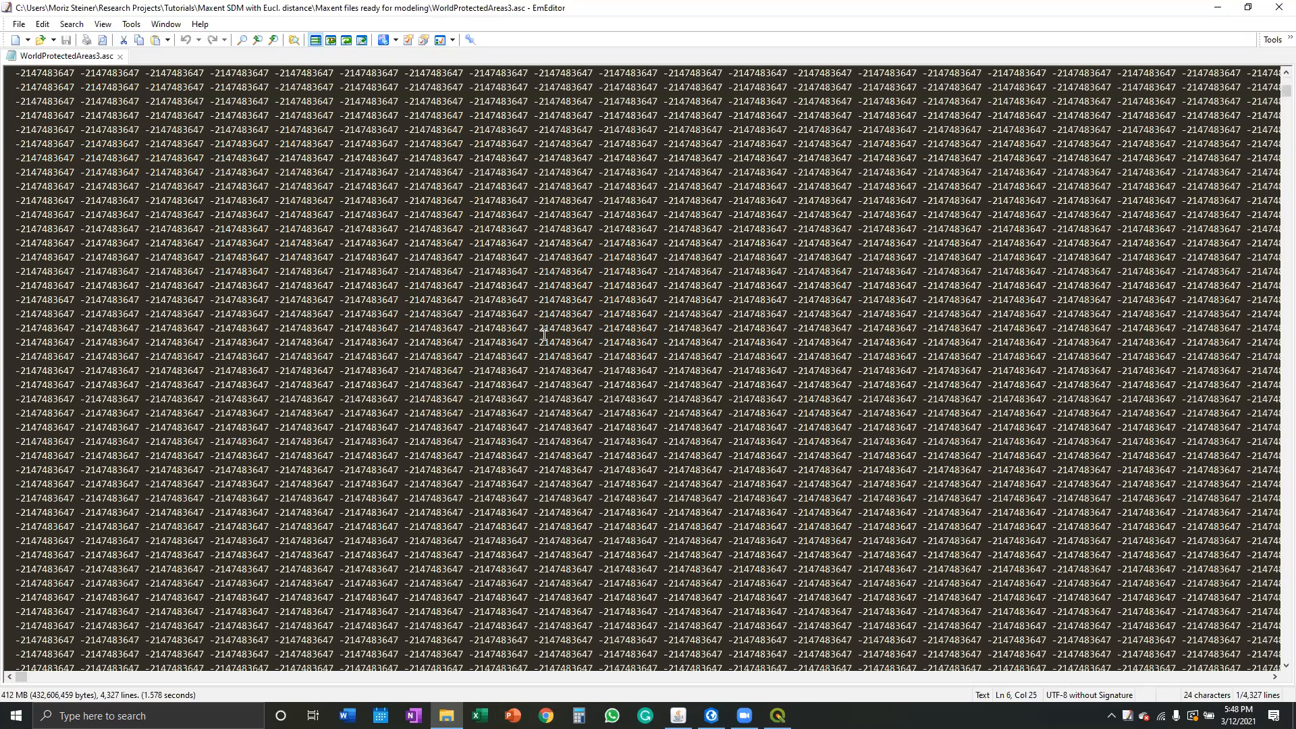
{"action": "scroll", "coordinate": [540, 324], "scroll_direction": "up", "scroll_amount": 2}
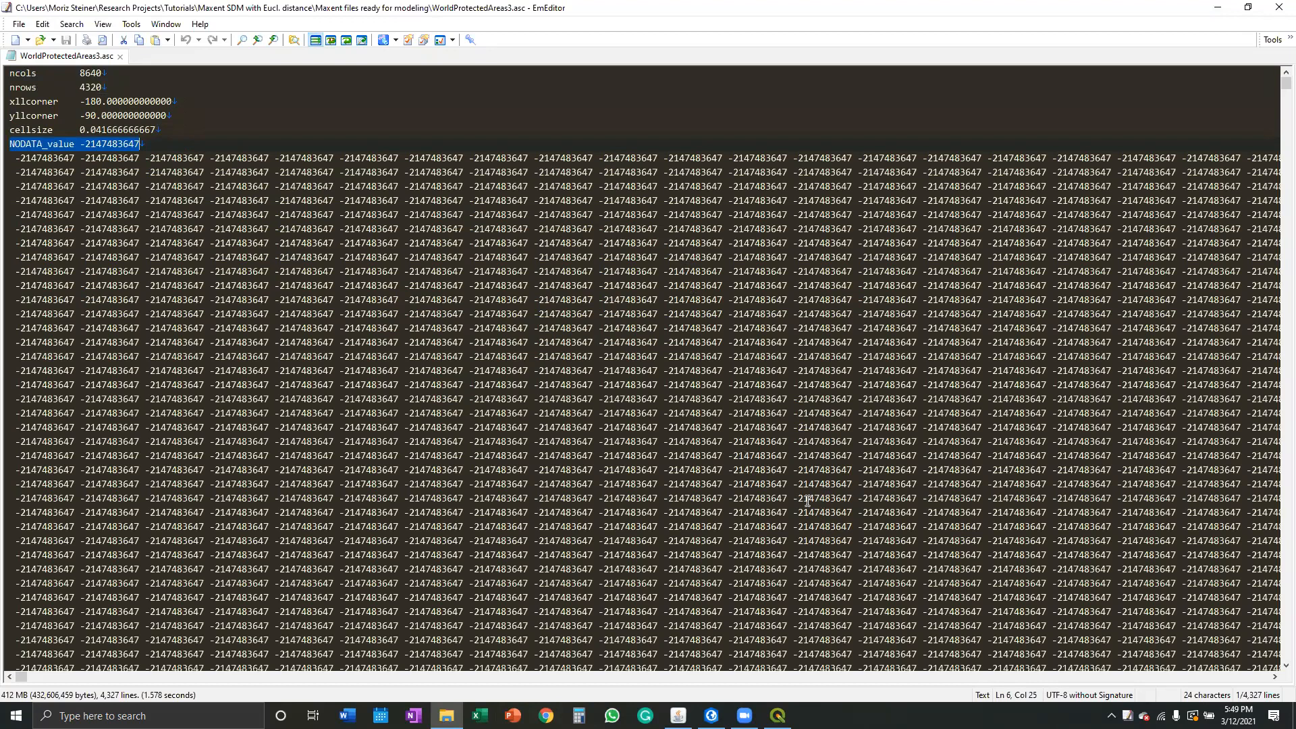
{"action": "left_click", "coordinate": [778, 716]}
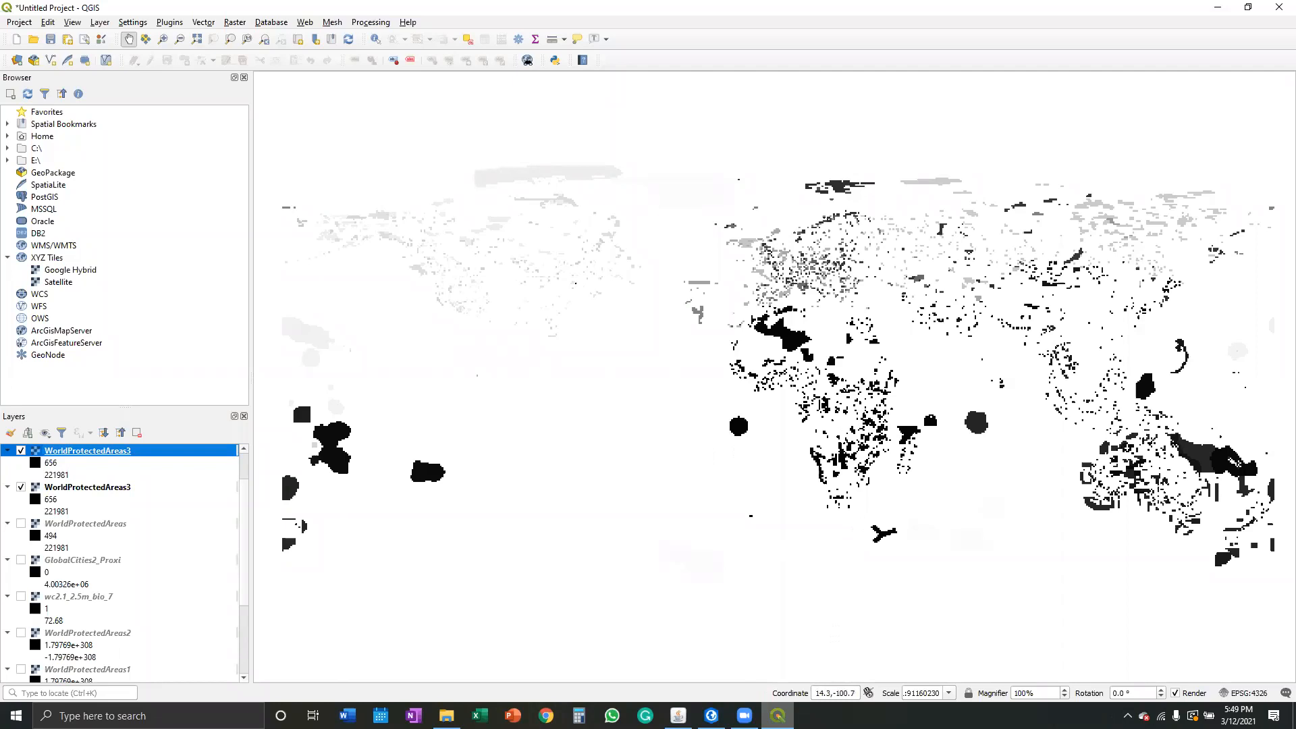
{"action": "left_click", "coordinate": [810, 716]}
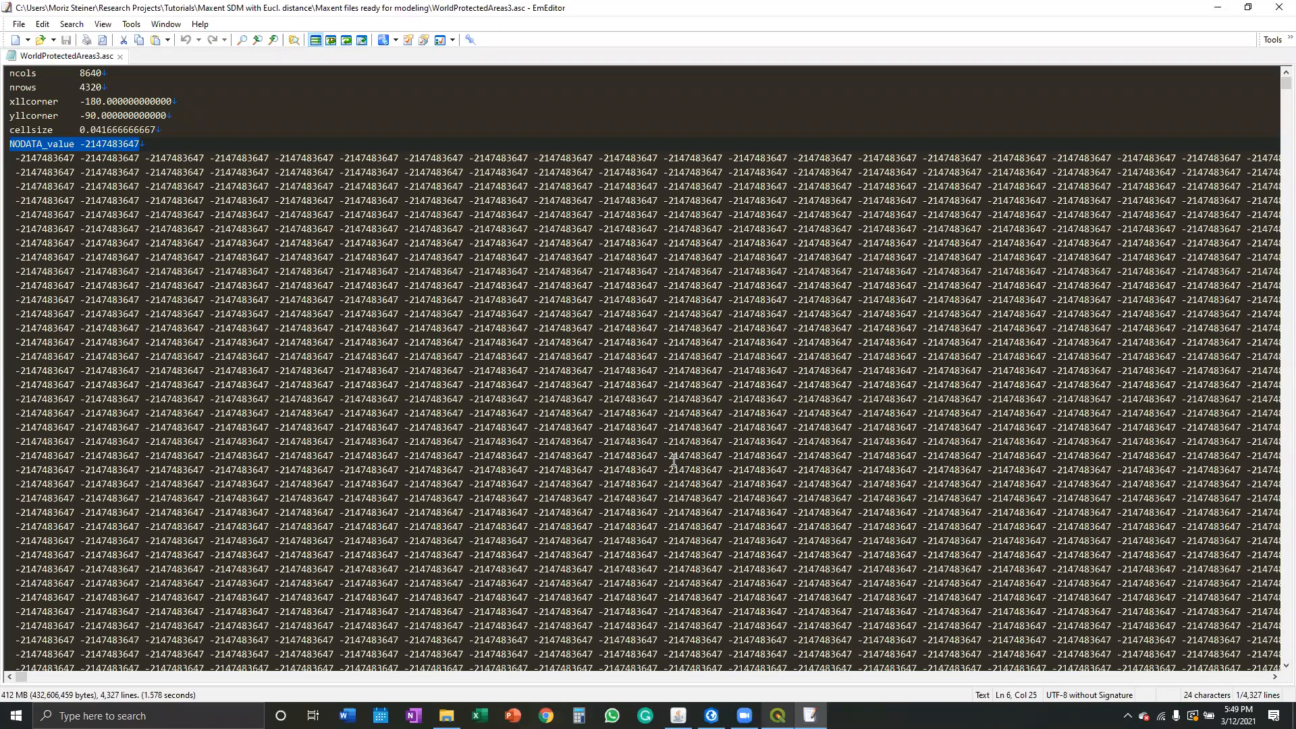
{"action": "left_click", "coordinate": [567, 472]}
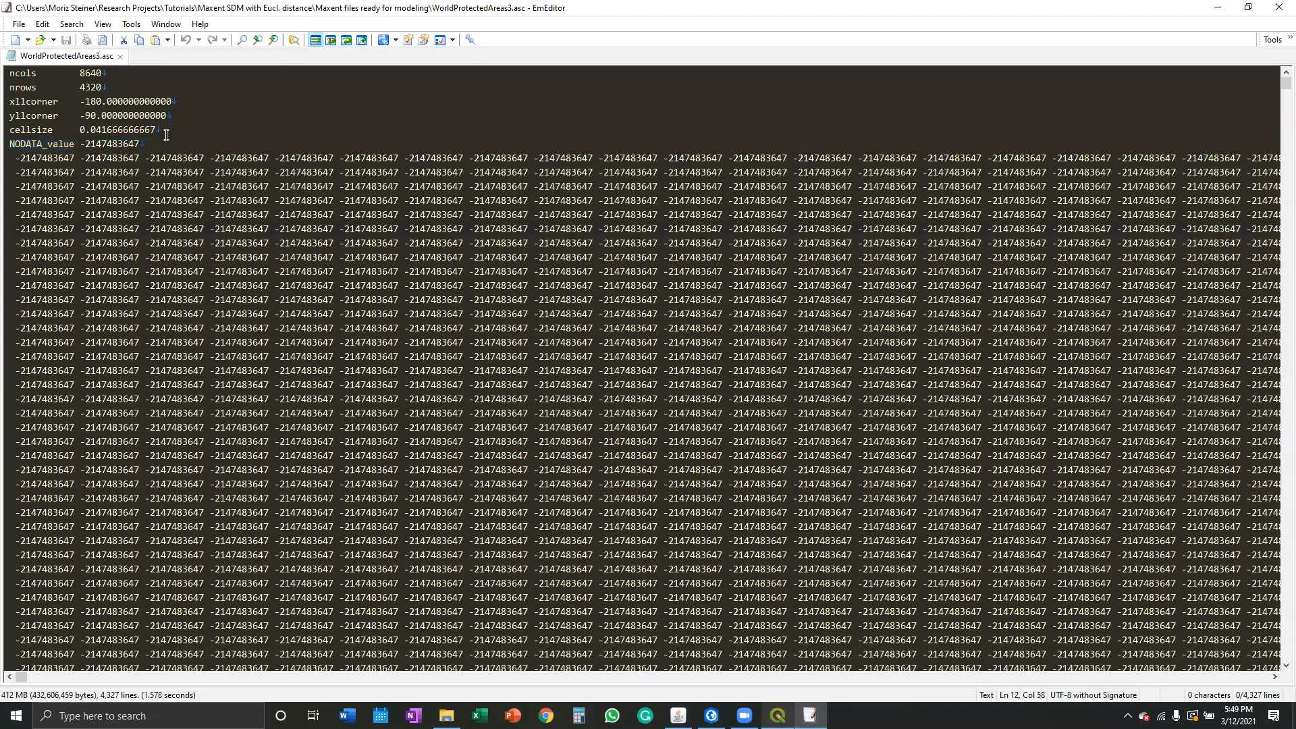
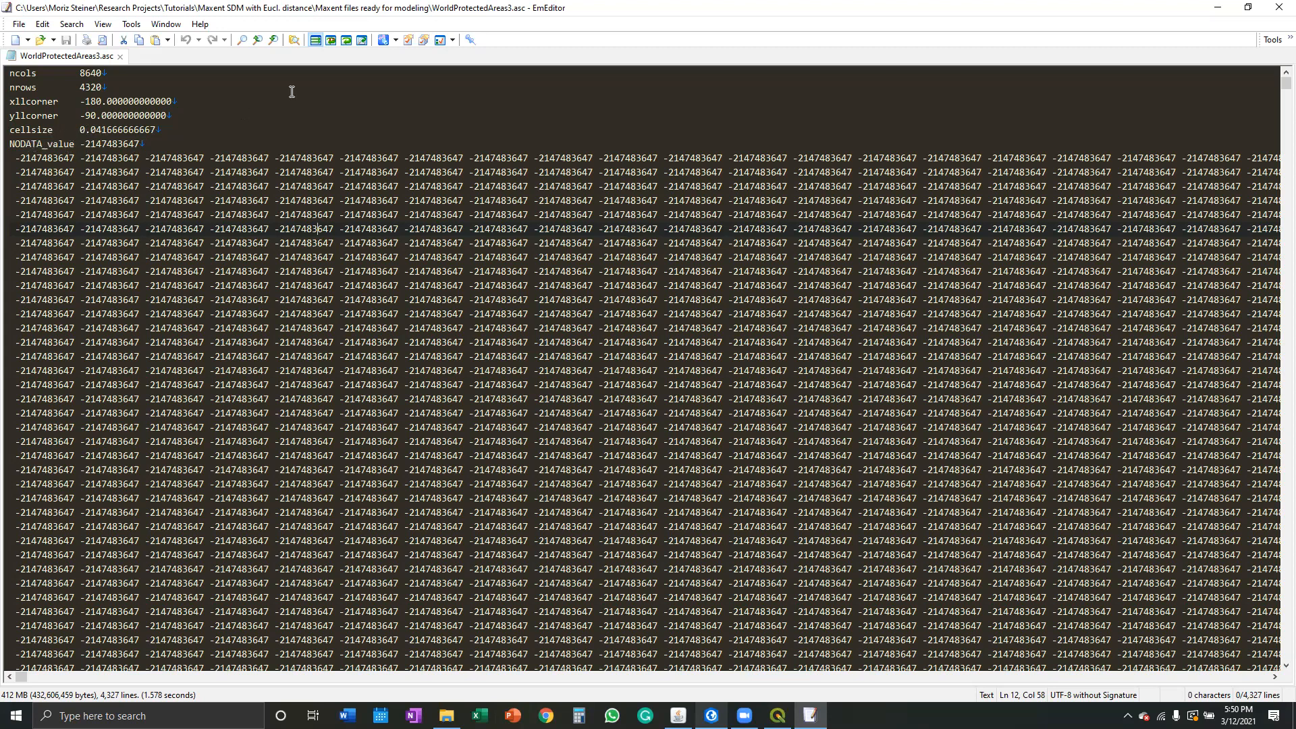
{"action": "left_click", "coordinate": [1277, 9]}
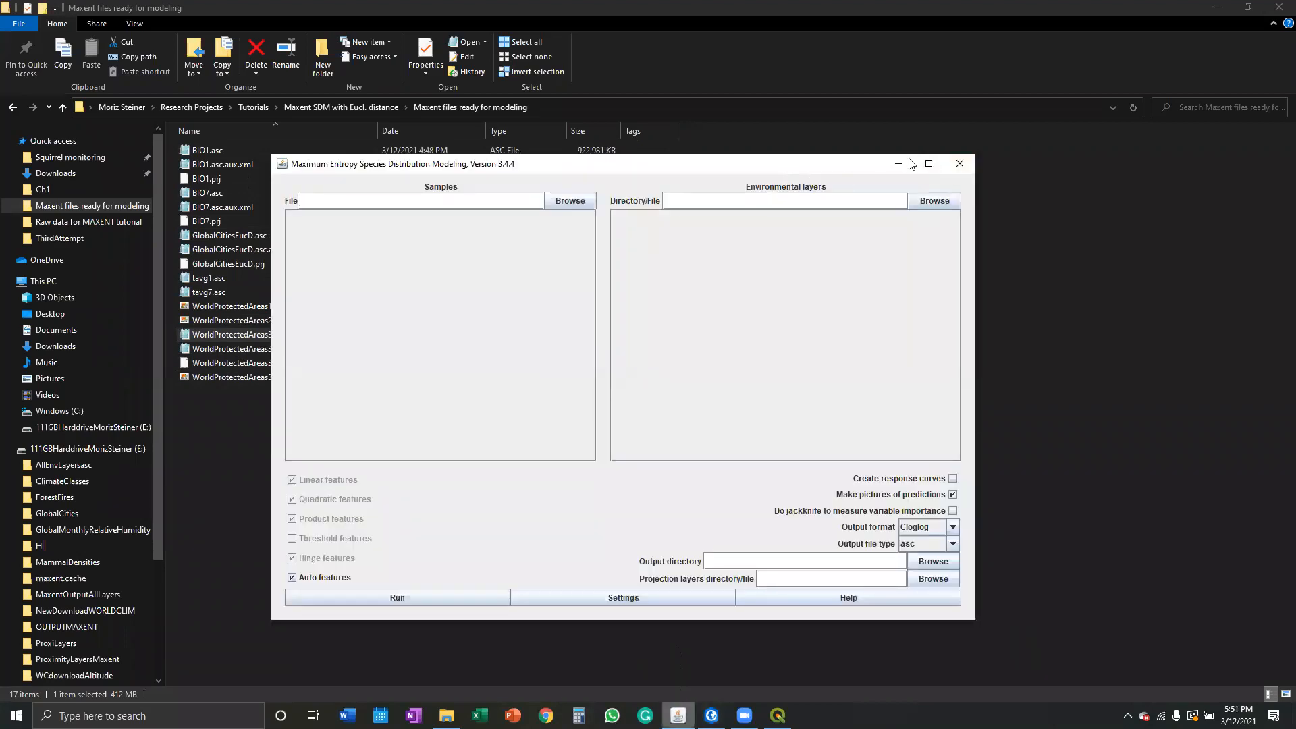
Maximize the MaxEnt window, enlarge the samples file chooser and go to the user's home folder on Windows (C:).
{"action": "double_click", "coordinate": [753, 170]}
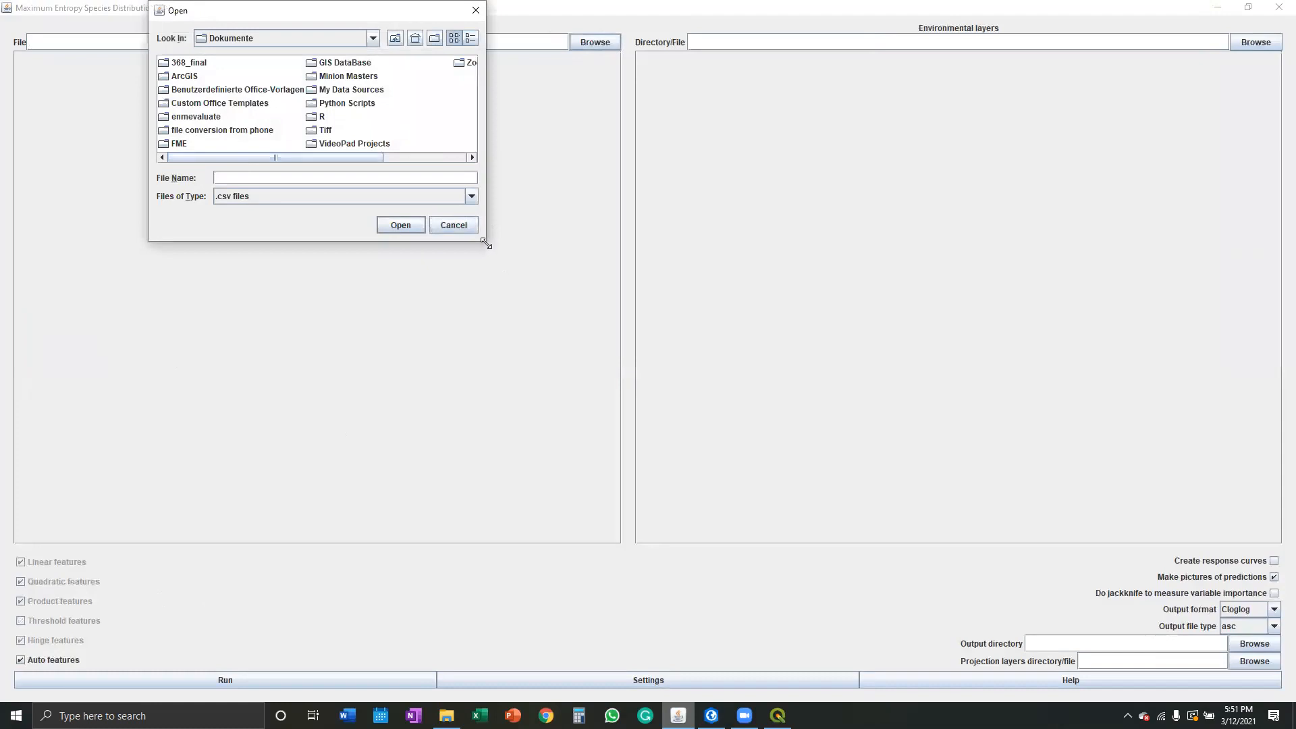
{"action": "left_click_drag", "start_coordinate": [486, 243], "coordinate": [597, 481]}
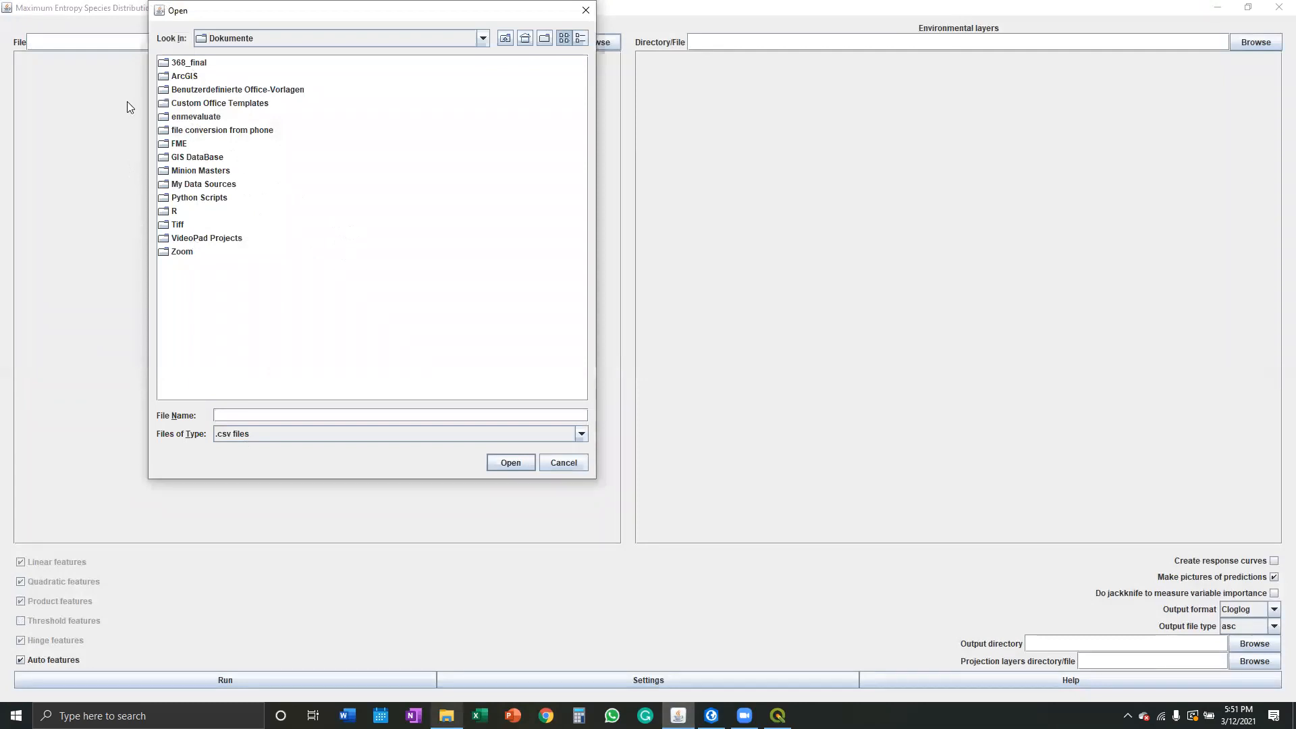
{"action": "left_click", "coordinate": [249, 39]}
{"action": "scroll", "coordinate": [259, 78], "scroll_direction": "up", "scroll_amount": 3}
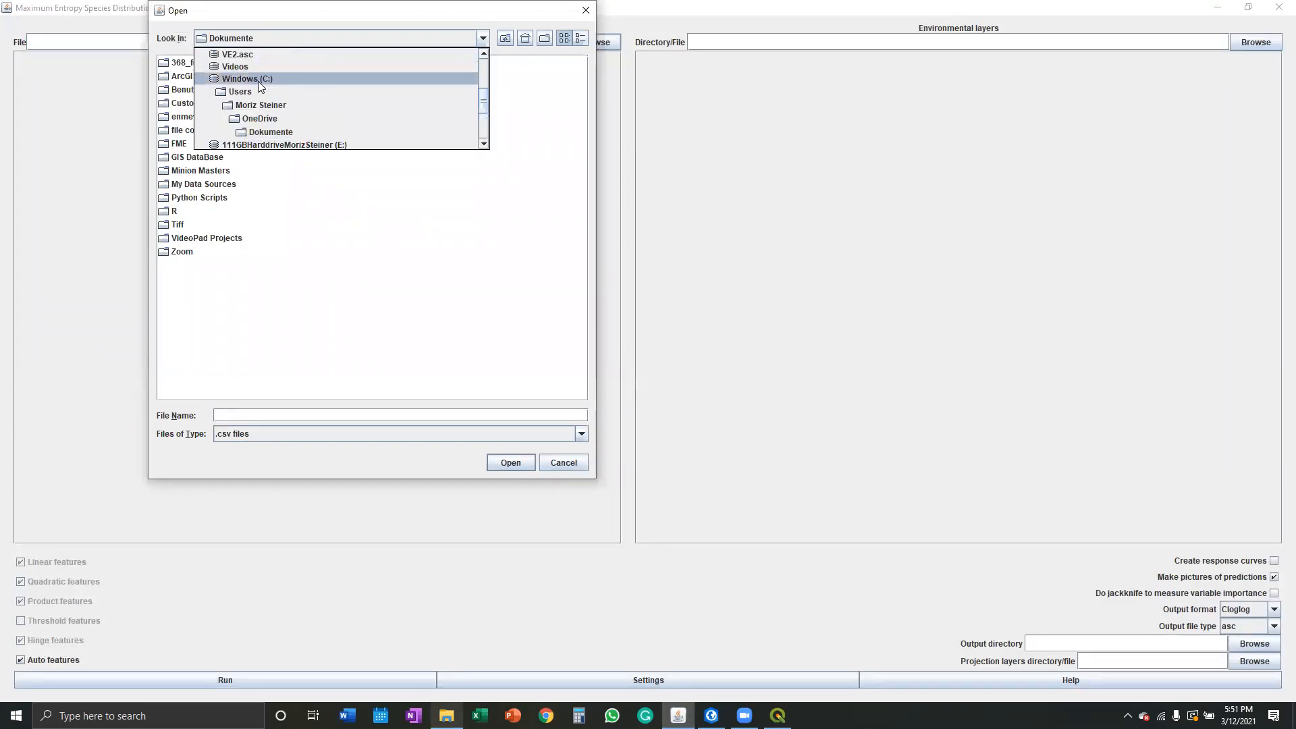
{"action": "left_click", "coordinate": [263, 104]}
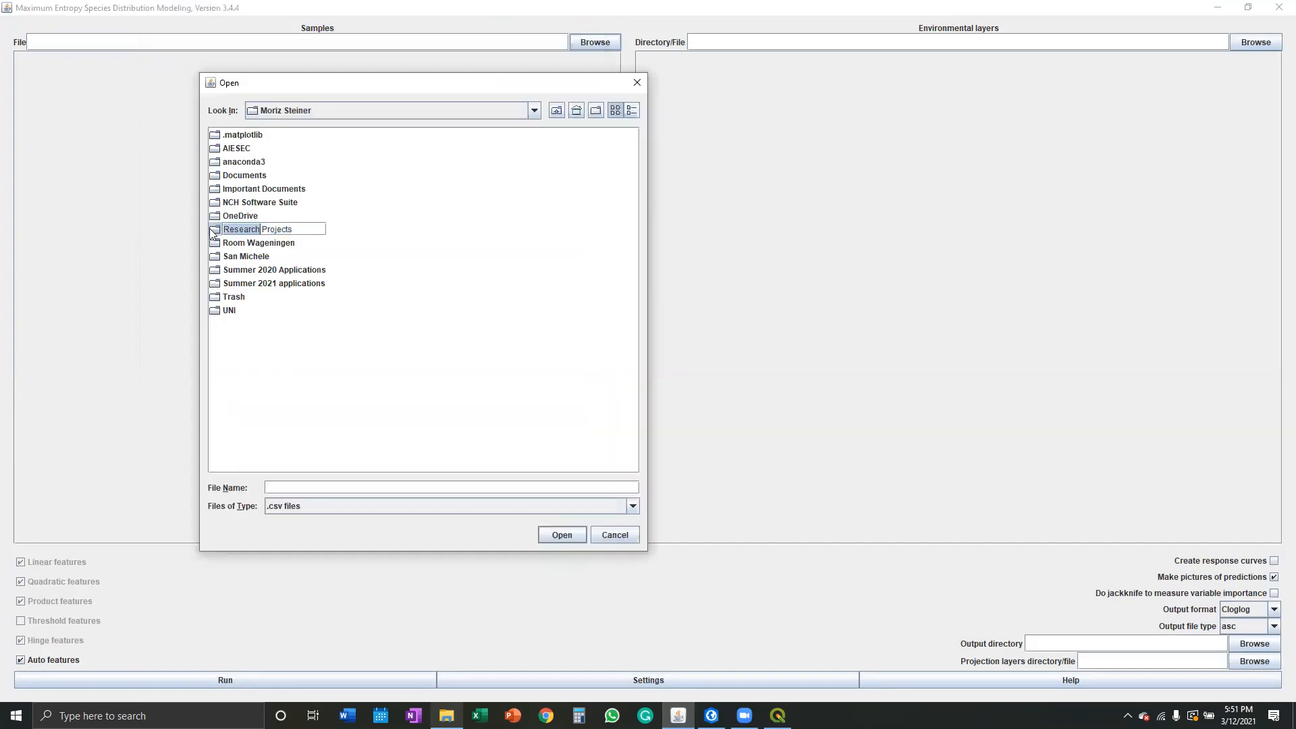
Load RGBIFSouthAmericaTrial.csv as the samples file from the tutorial's Raw data for MAXENT tutorial folder, under Research Projects.
{"action": "double_click", "coordinate": [214, 230]}
{"action": "left_click", "coordinate": [217, 299]}
{"action": "double_click", "coordinate": [216, 300]}
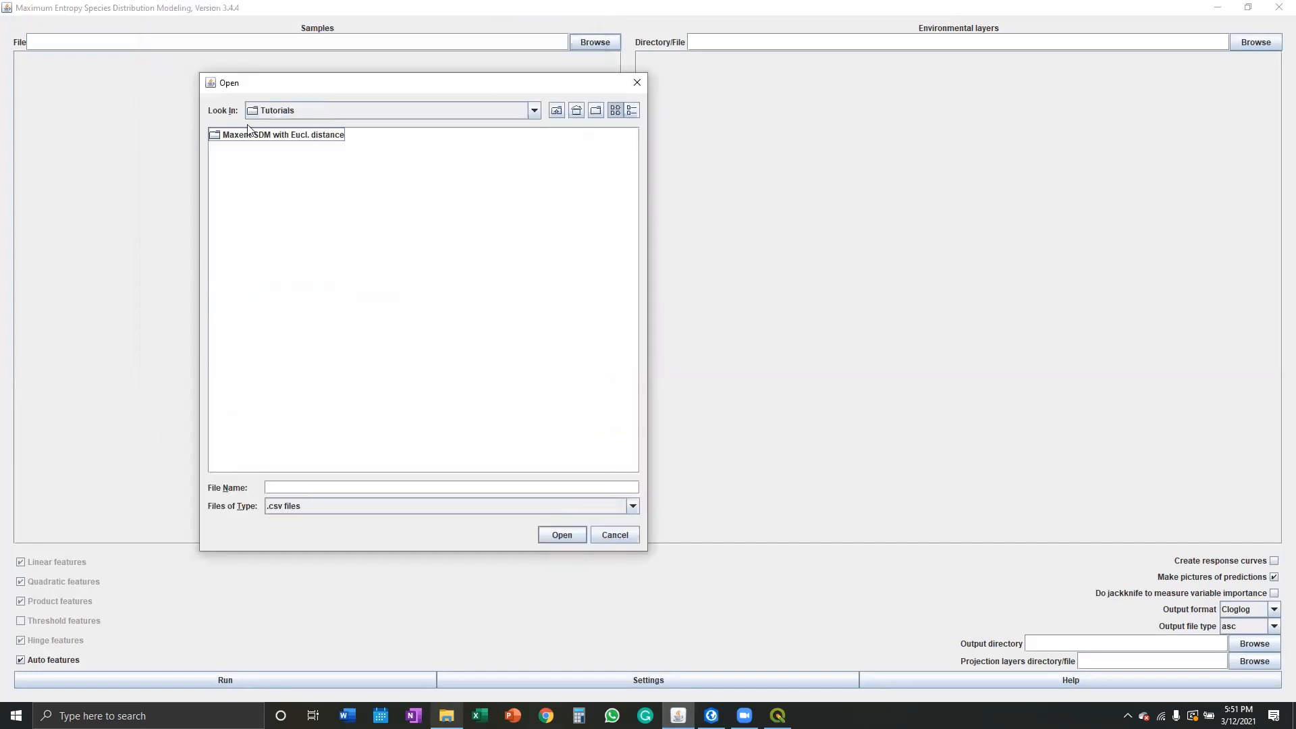
{"action": "left_click", "coordinate": [212, 138]}
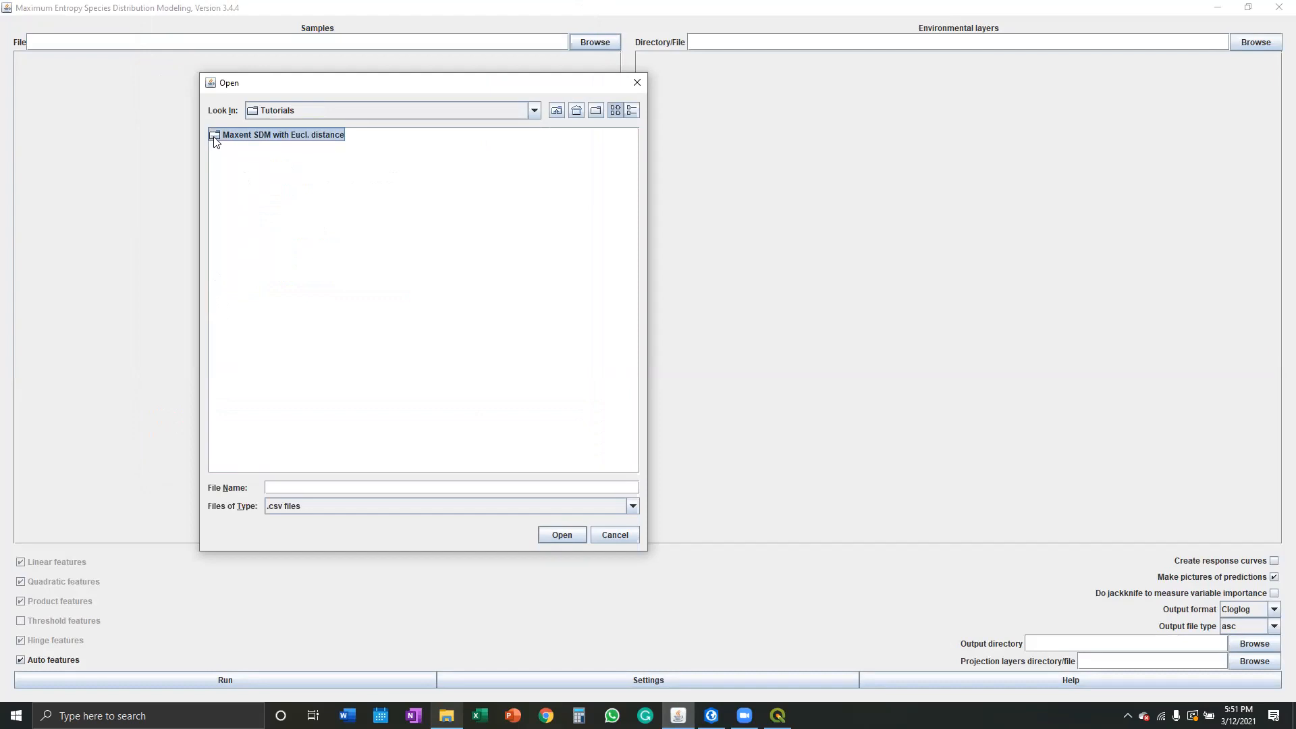
{"action": "double_click", "coordinate": [213, 138]}
{"action": "left_click", "coordinate": [216, 150]}
{"action": "double_click", "coordinate": [217, 150]}
{"action": "left_click", "coordinate": [259, 155]}
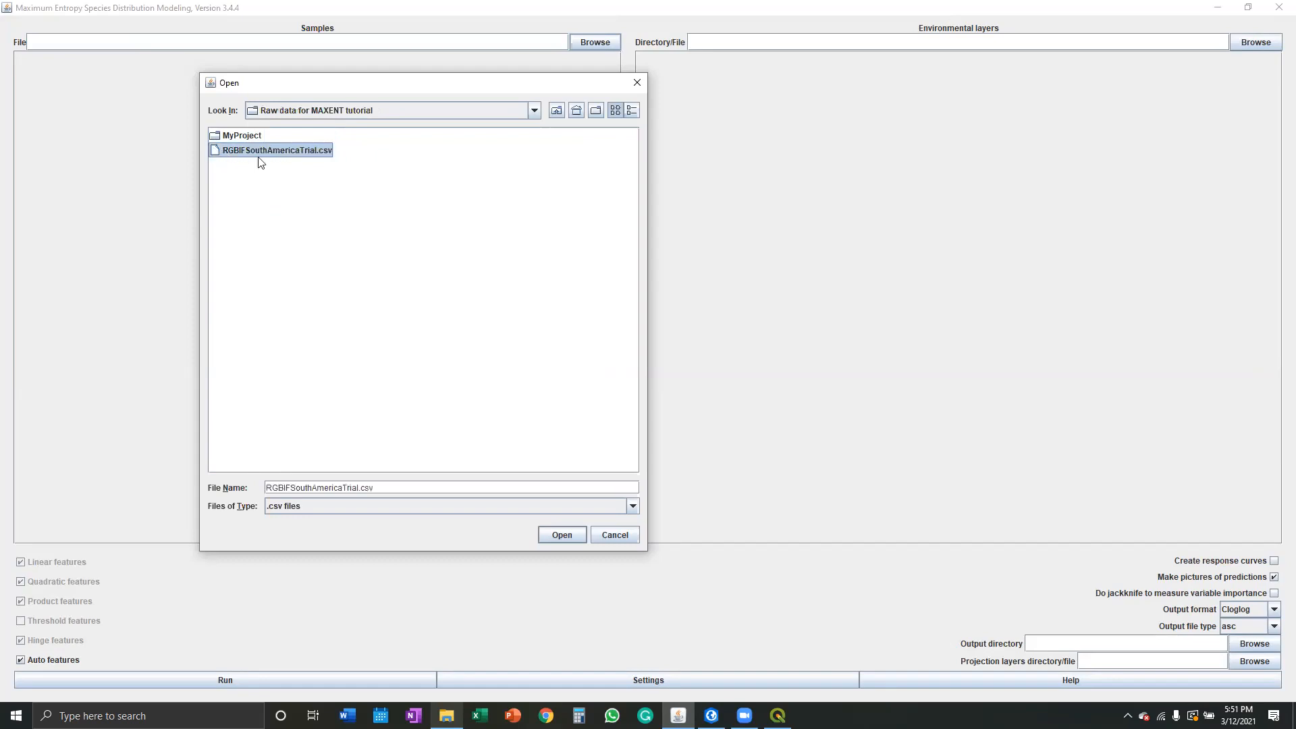
{"action": "left_click", "coordinate": [562, 533]}
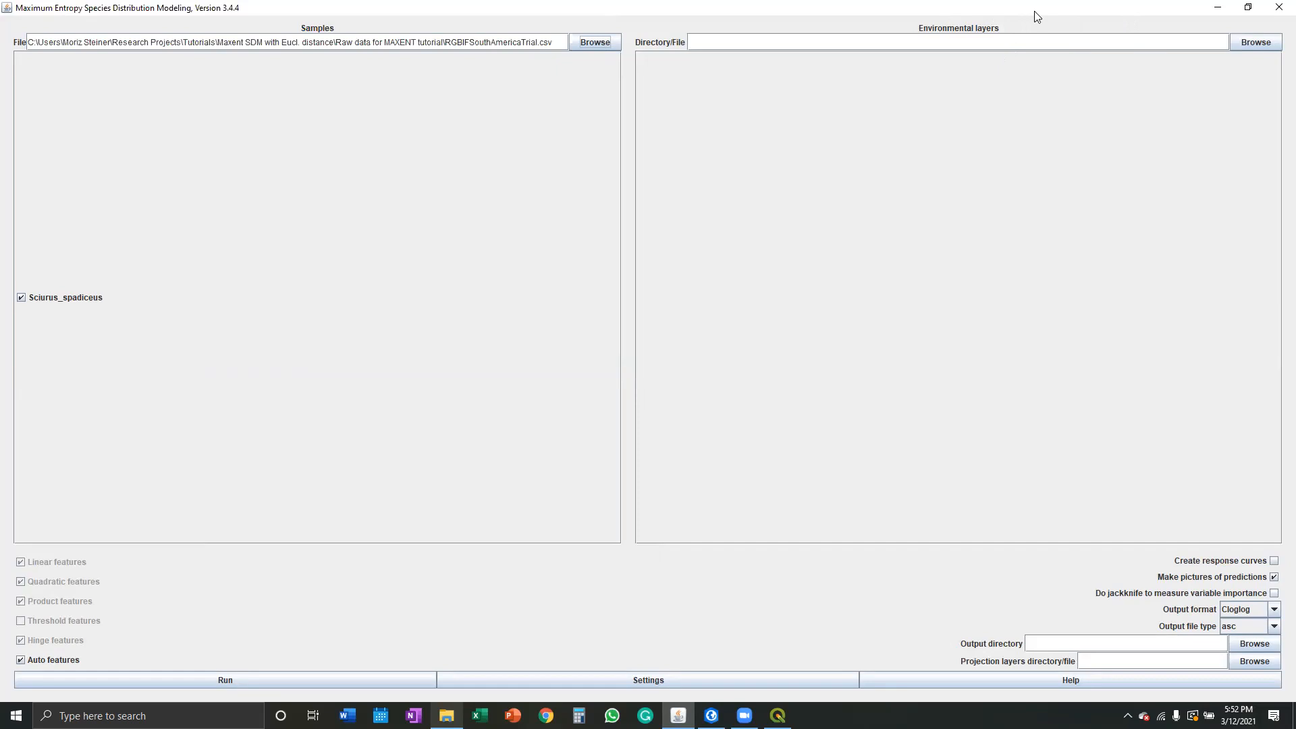
Load the environmental layers from the Maxent files ready for modeling folder, listing all file types and opening BIO1.asc.
{"action": "left_click", "coordinate": [1248, 7]}
{"action": "left_click", "coordinate": [1248, 8]}
{"action": "left_click", "coordinate": [1263, 42]}
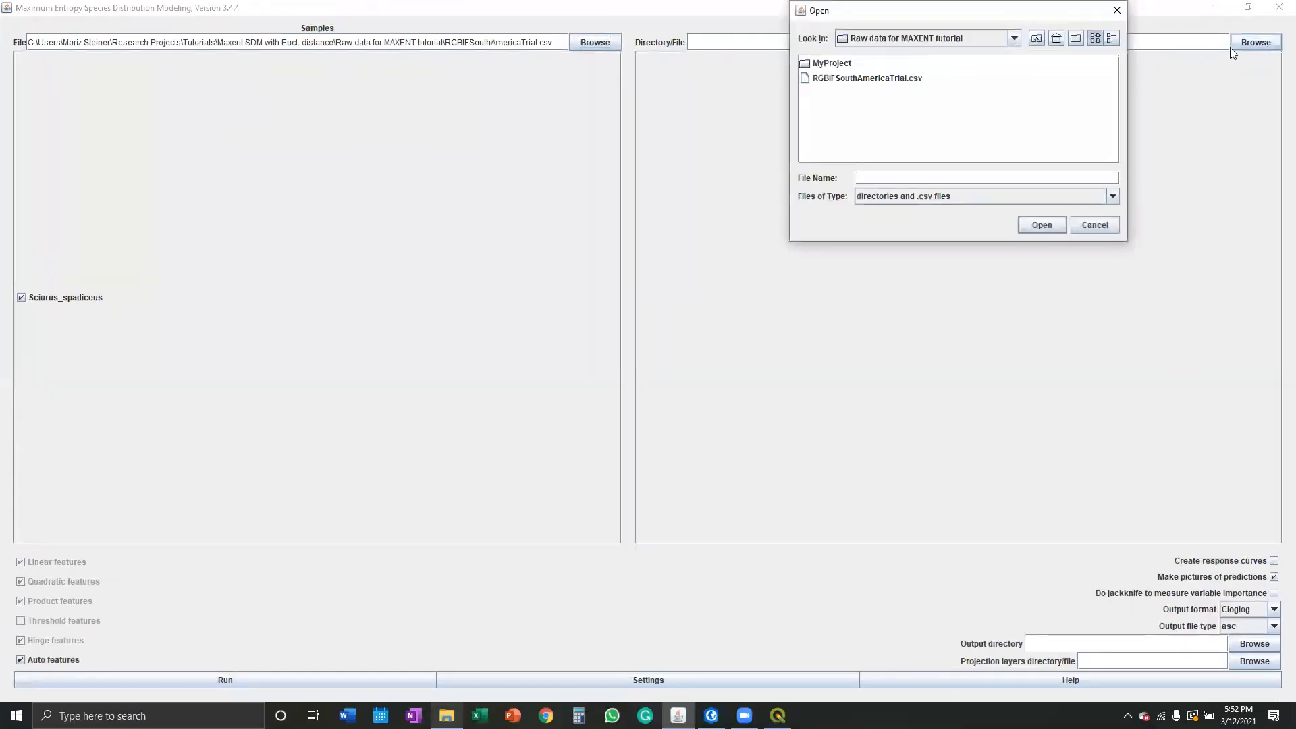
{"action": "left_click", "coordinate": [1013, 39]}
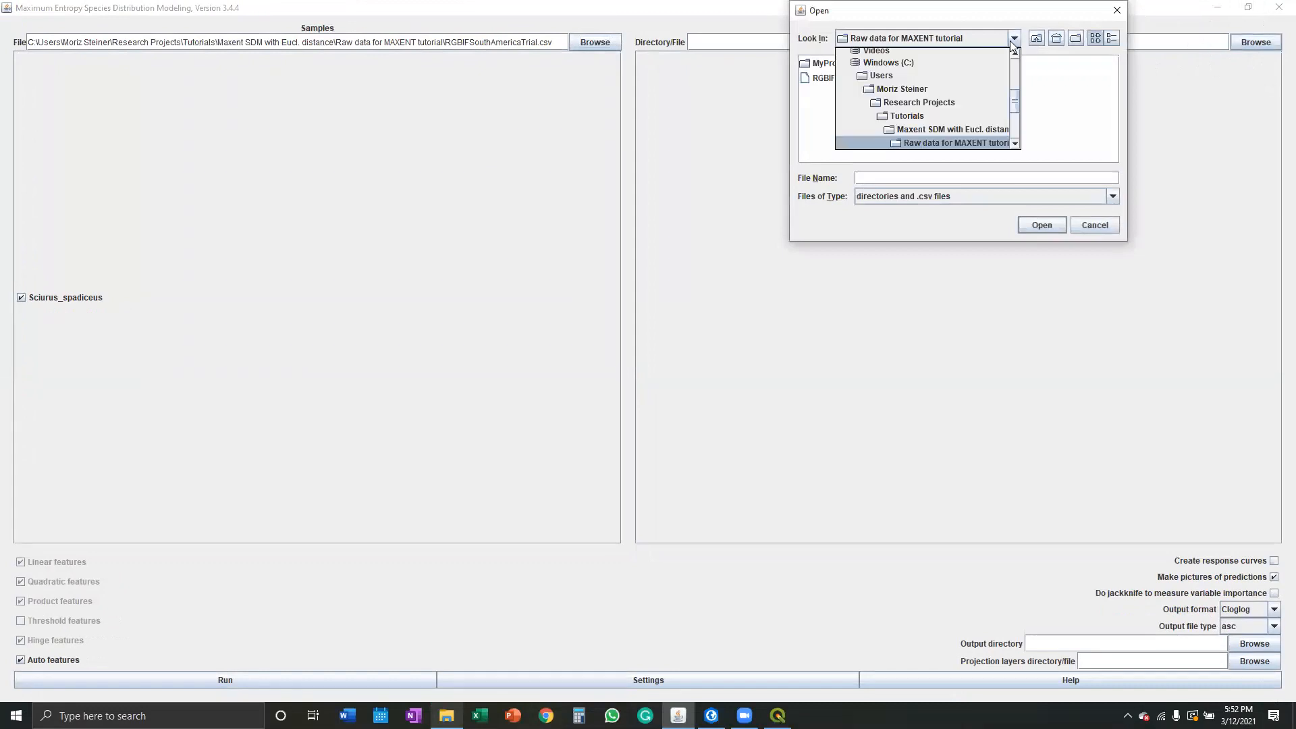
{"action": "left_click", "coordinate": [935, 126]}
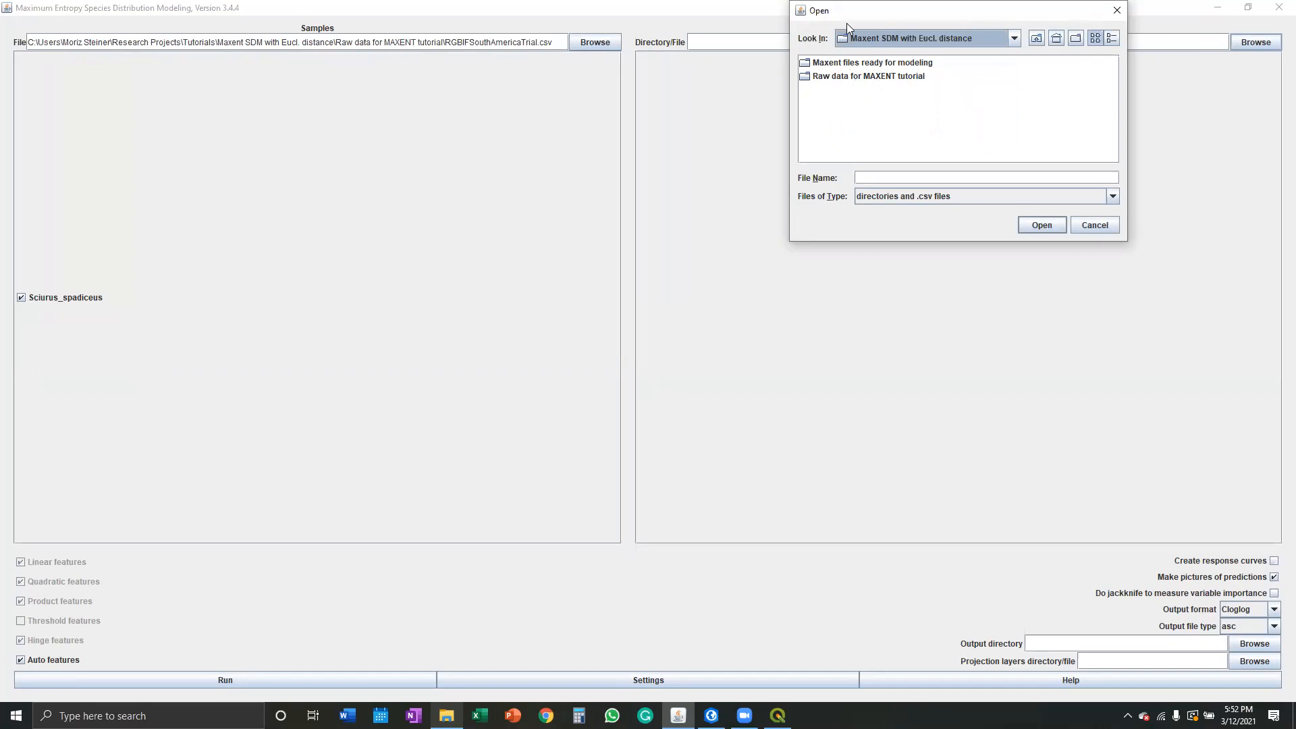
{"action": "double_click", "coordinate": [883, 66]}
{"action": "left_click", "coordinate": [1028, 194]}
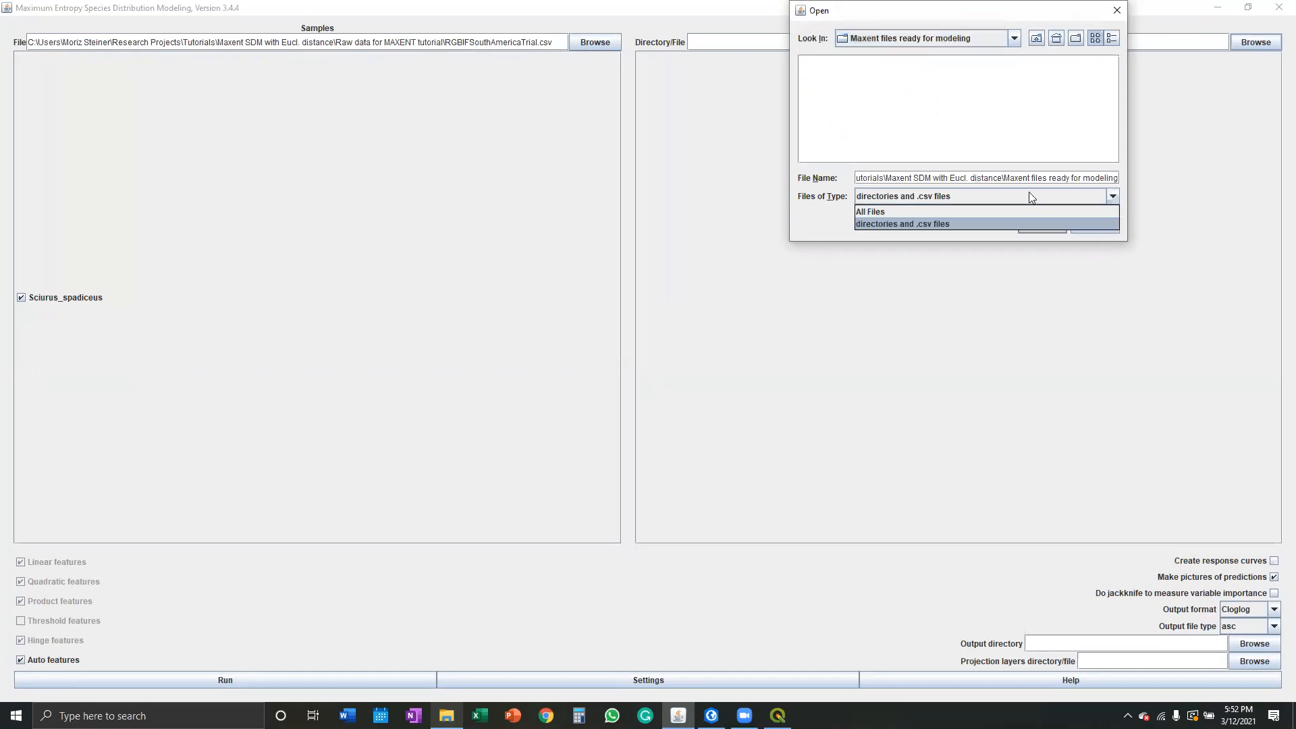
{"action": "left_click", "coordinate": [966, 209]}
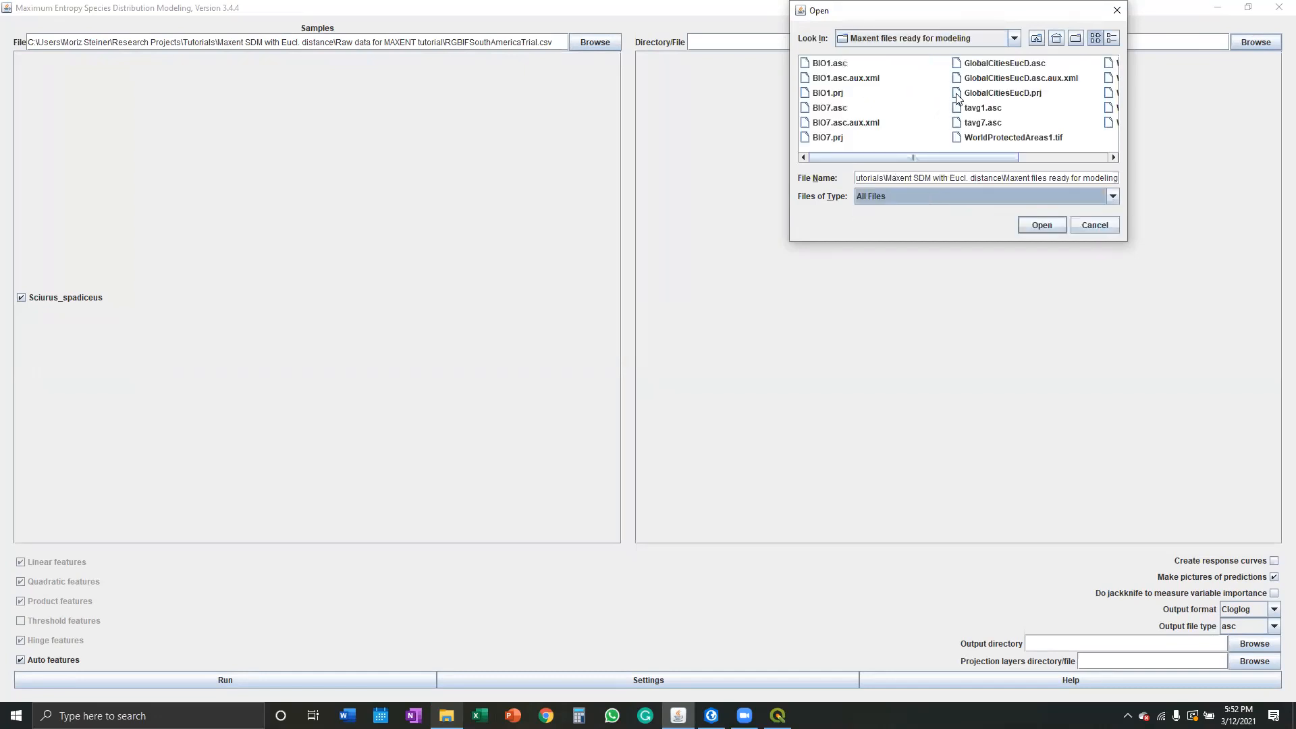
{"action": "left_click", "coordinate": [839, 63]}
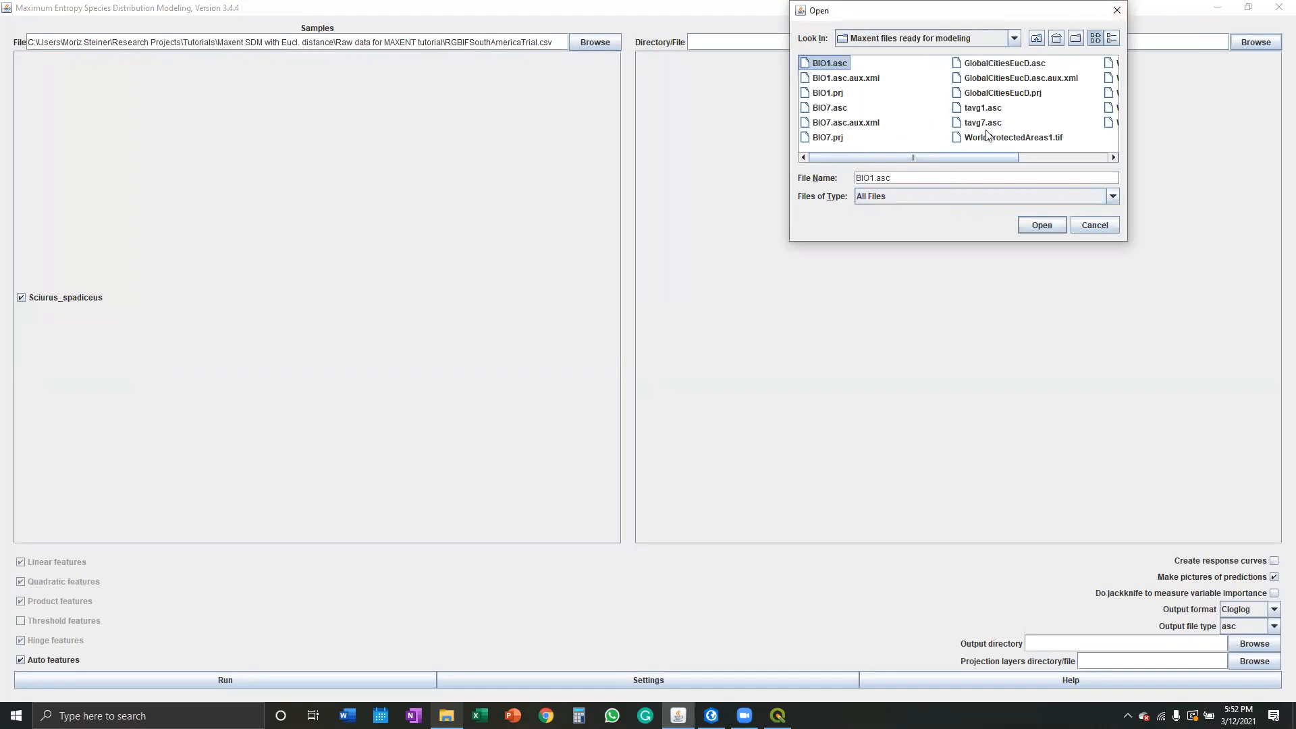
{"action": "left_click", "coordinate": [1038, 227]}
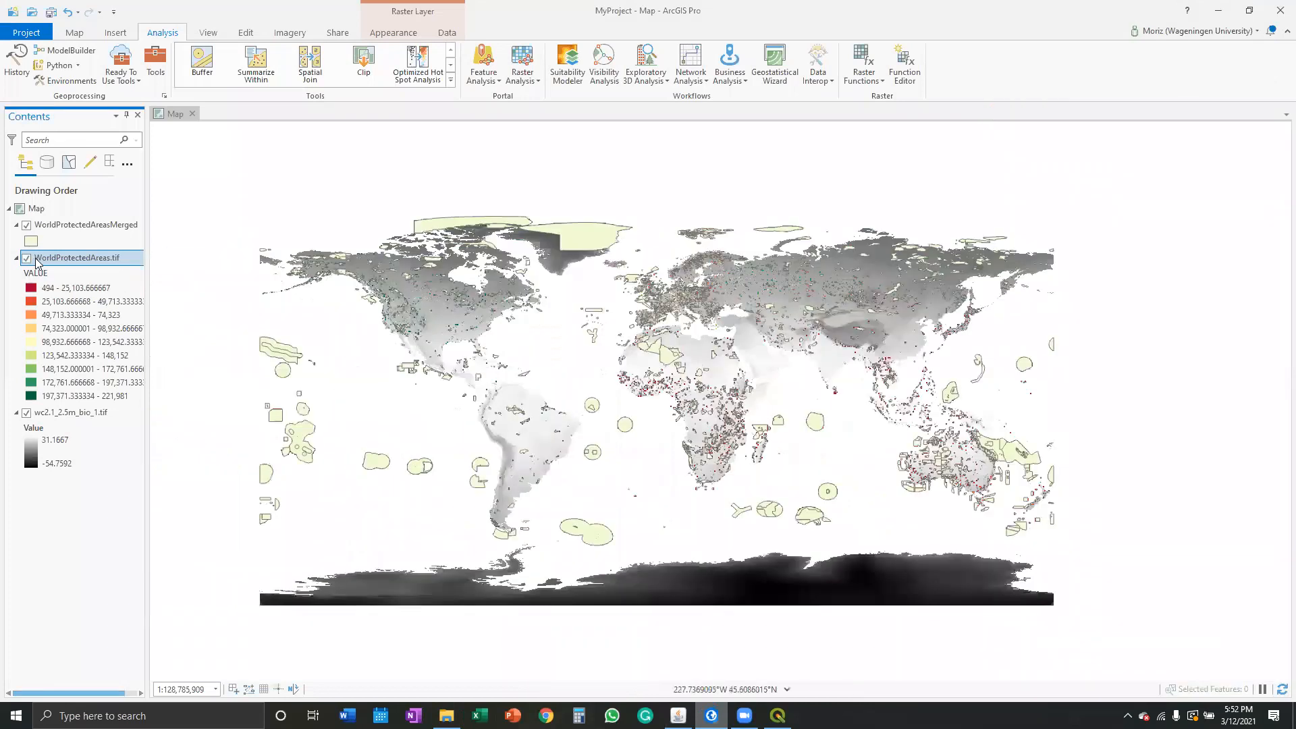
Remove the WorldProtectedAreas.tif layer in ArcGIS Pro, and show the raw data folder in a resized File Explorer window with full file names.
{"action": "right_click", "coordinate": [37, 259]}
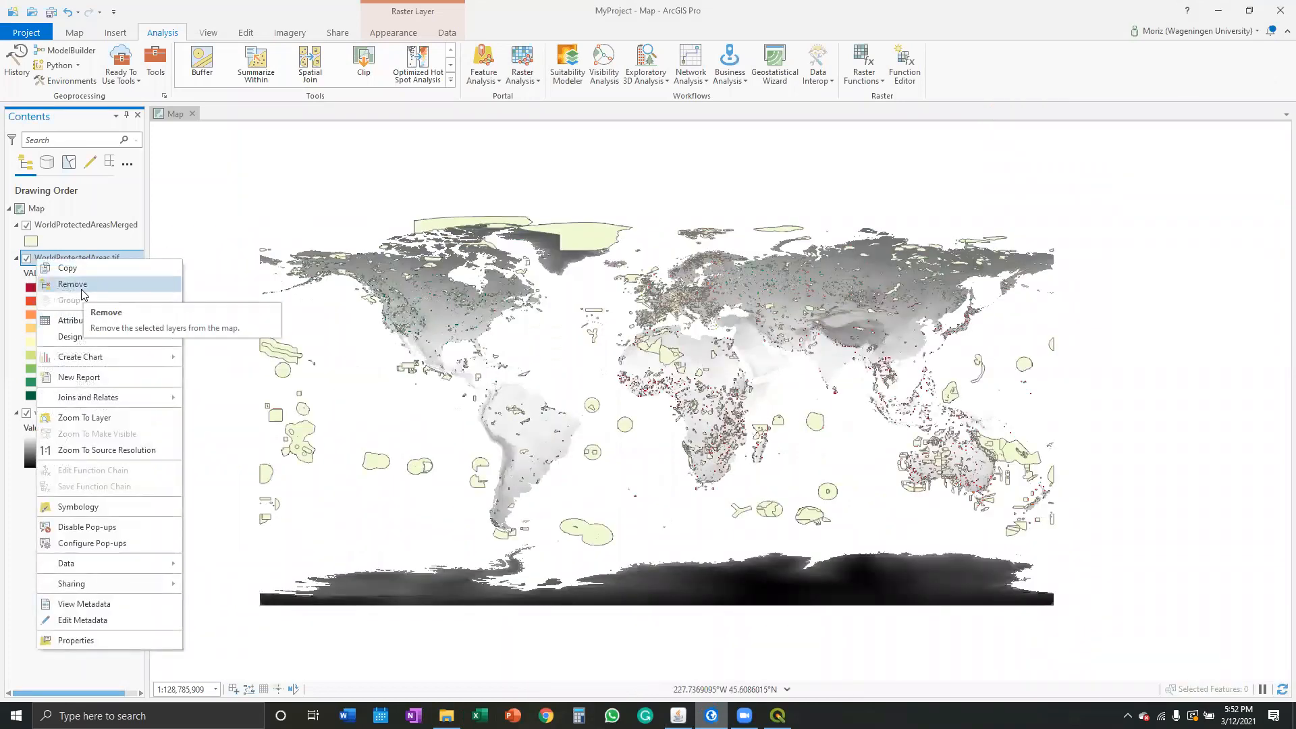
{"action": "left_click", "coordinate": [73, 284]}
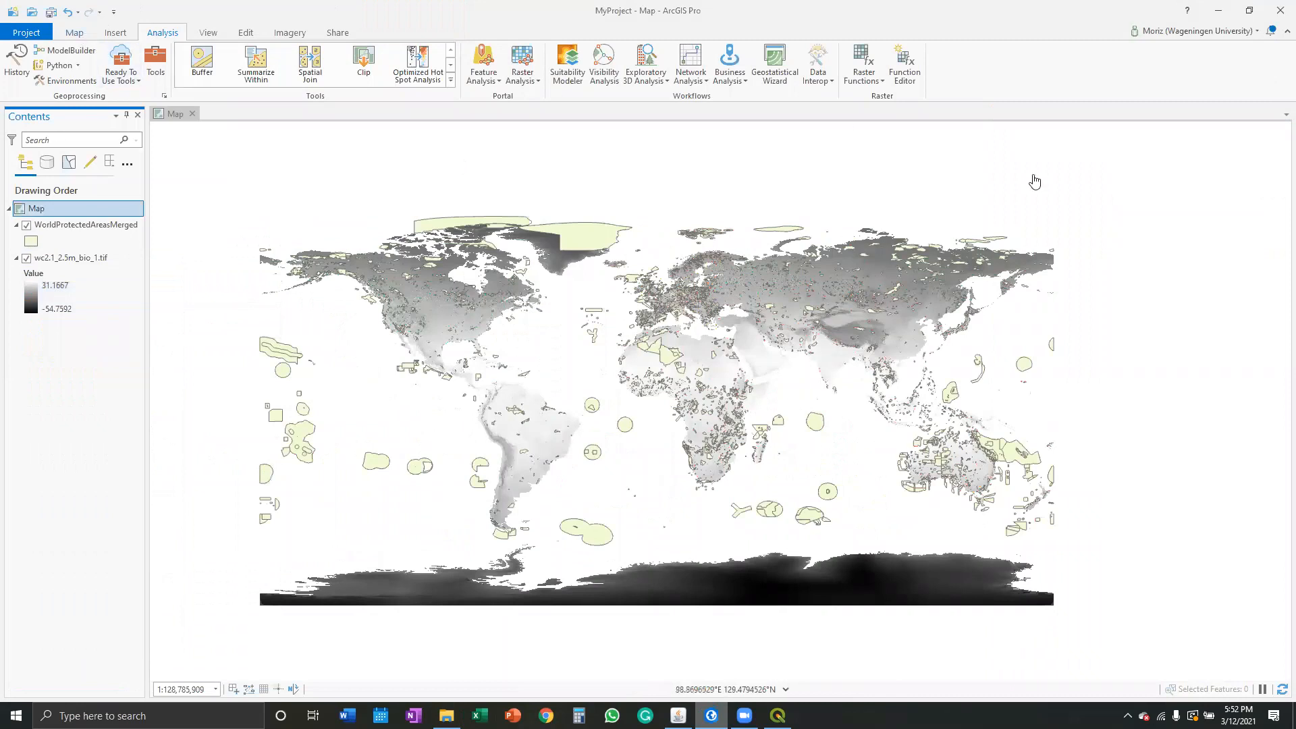
{"action": "left_click", "coordinate": [446, 715]}
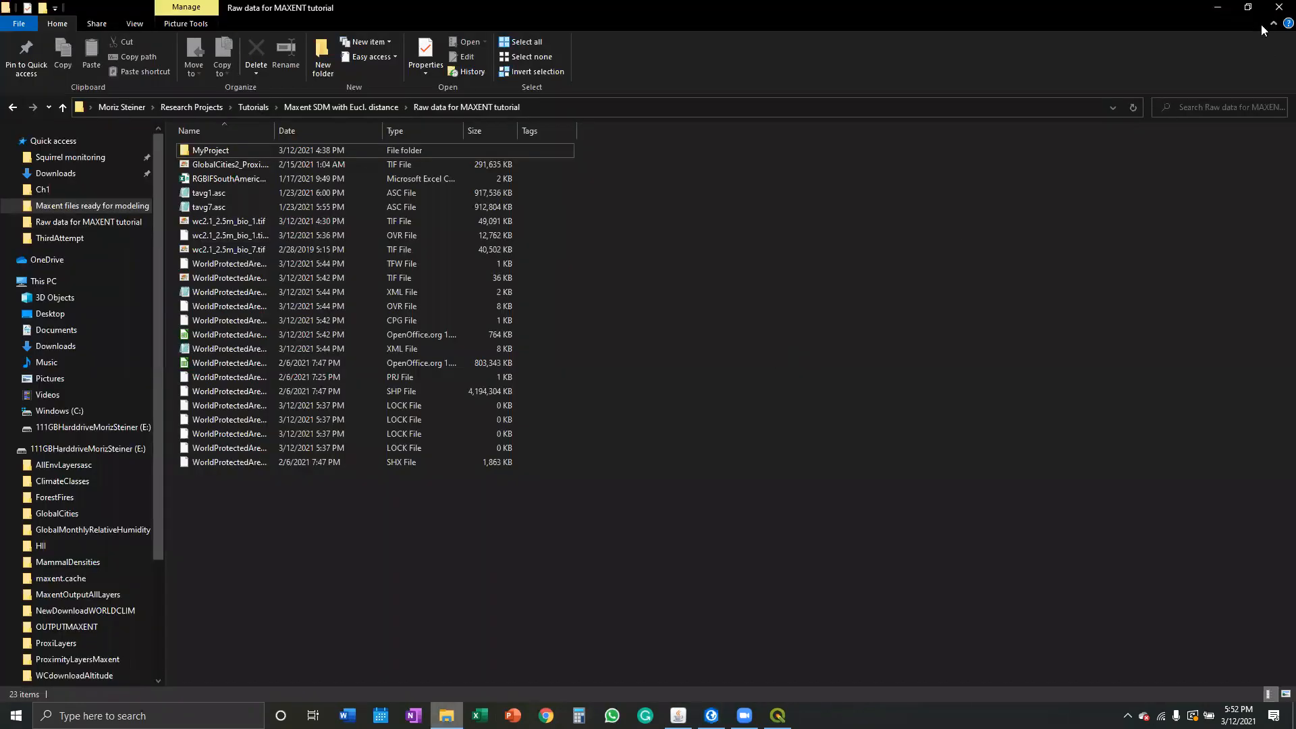
{"action": "left_click", "coordinate": [1256, 9]}
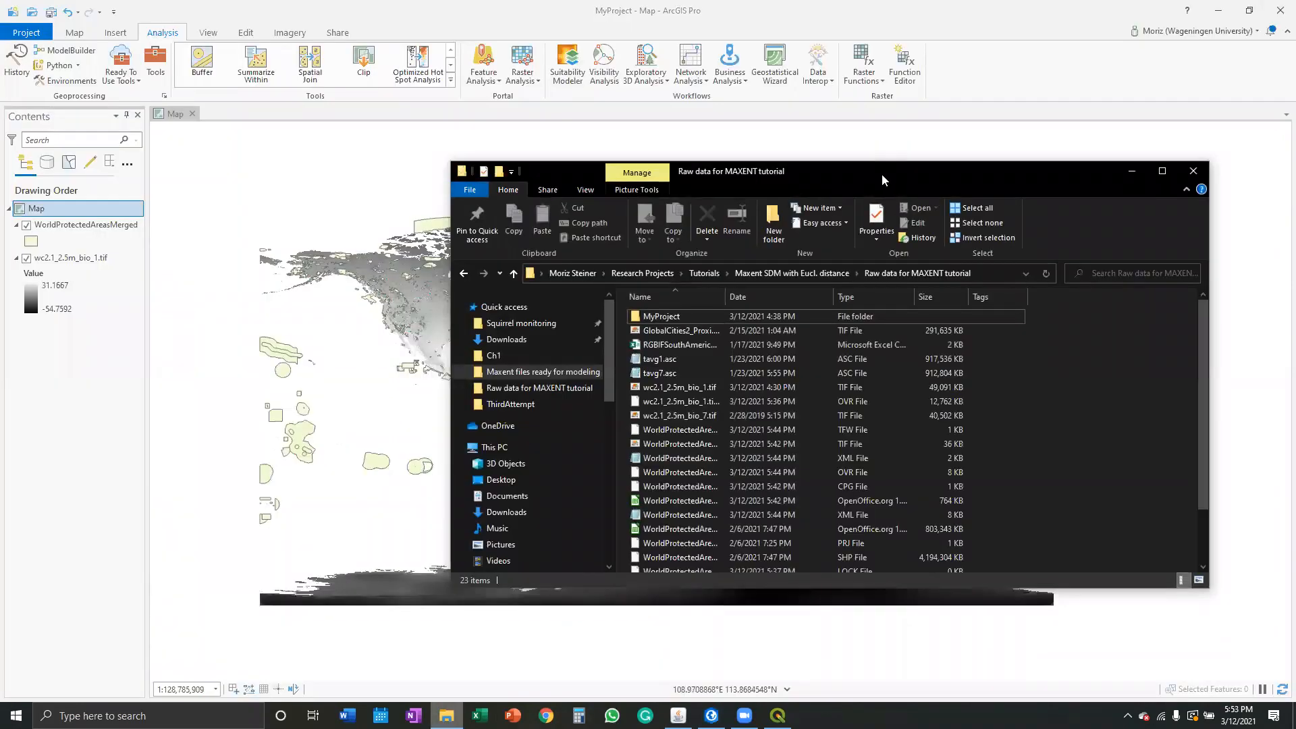
{"action": "left_click_drag", "start_coordinate": [882, 175], "coordinate": [630, 85]}
{"action": "left_click_drag", "start_coordinate": [957, 498], "coordinate": [1153, 647]}
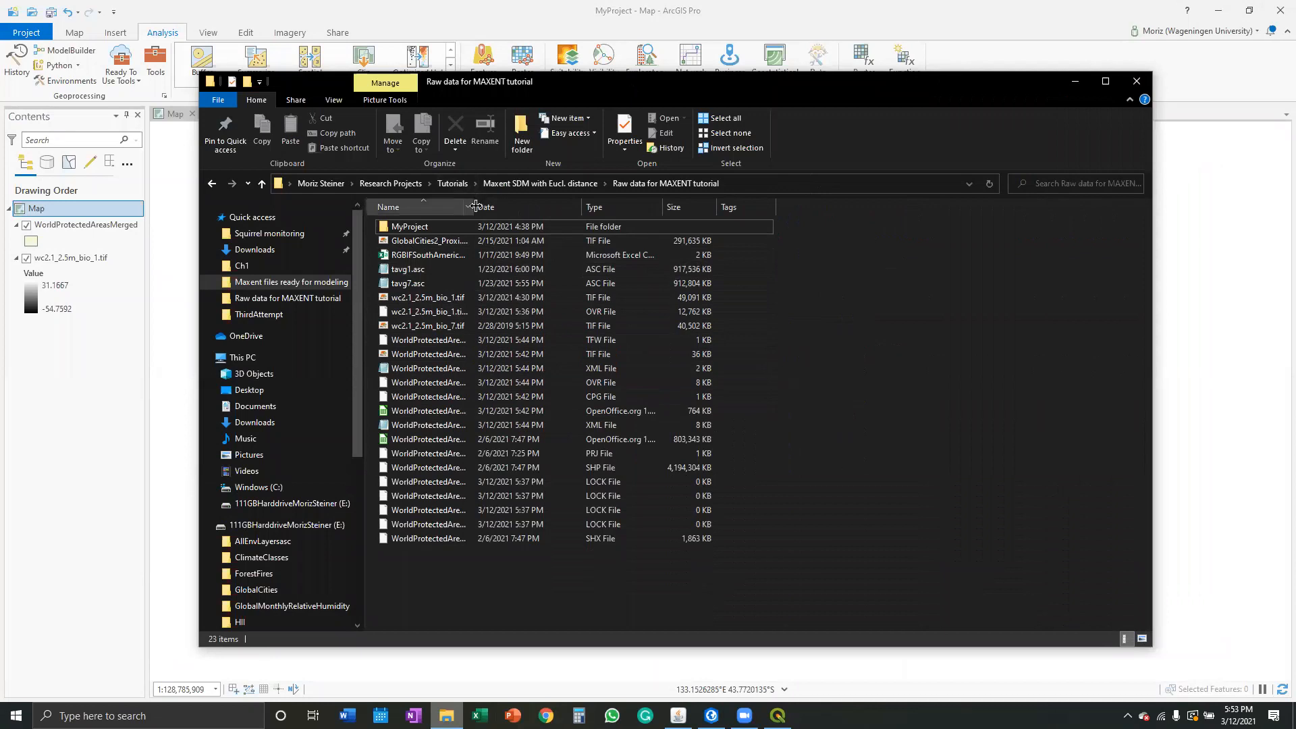
{"action": "left_click_drag", "start_coordinate": [474, 209], "coordinate": [583, 215]}
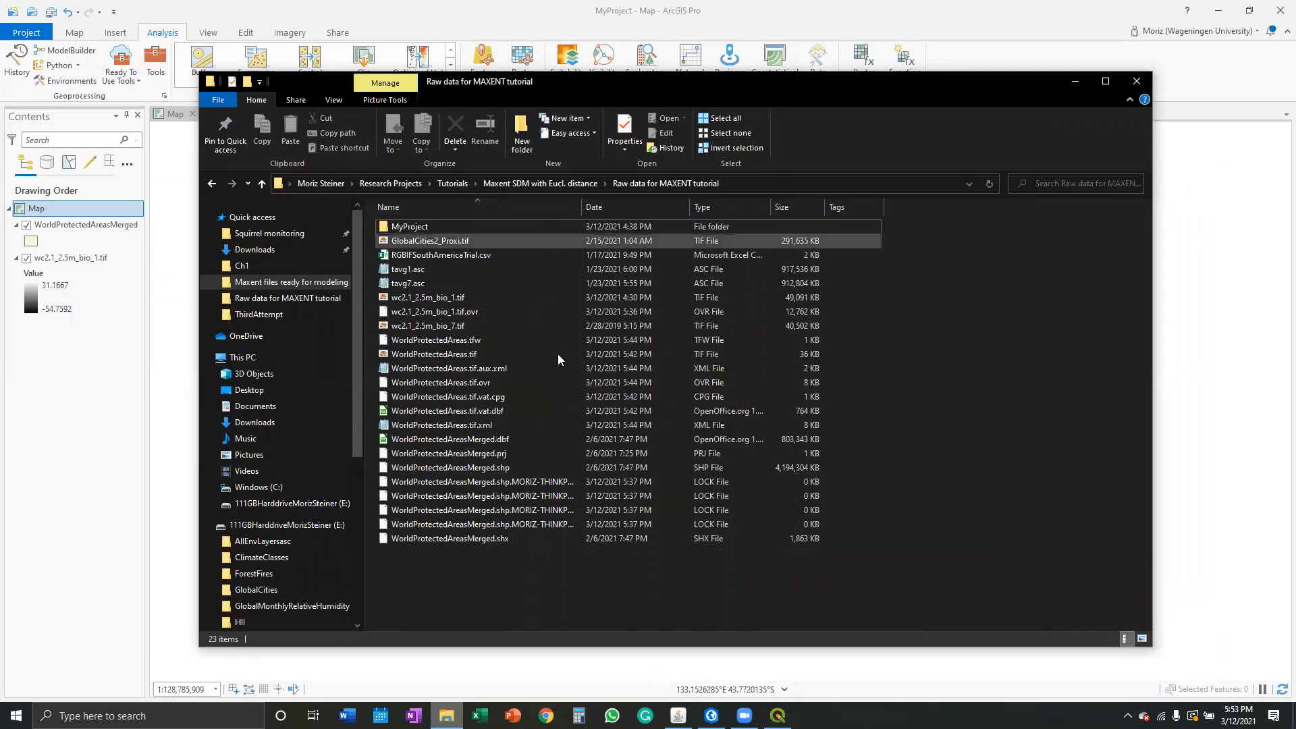
Add WorldProtectedAreas3.tif from the Maxent files ready for modeling folder to the ArcGIS Pro map and minimize File Explorer.
{"action": "left_click", "coordinate": [510, 186]}
{"action": "double_click", "coordinate": [501, 228]}
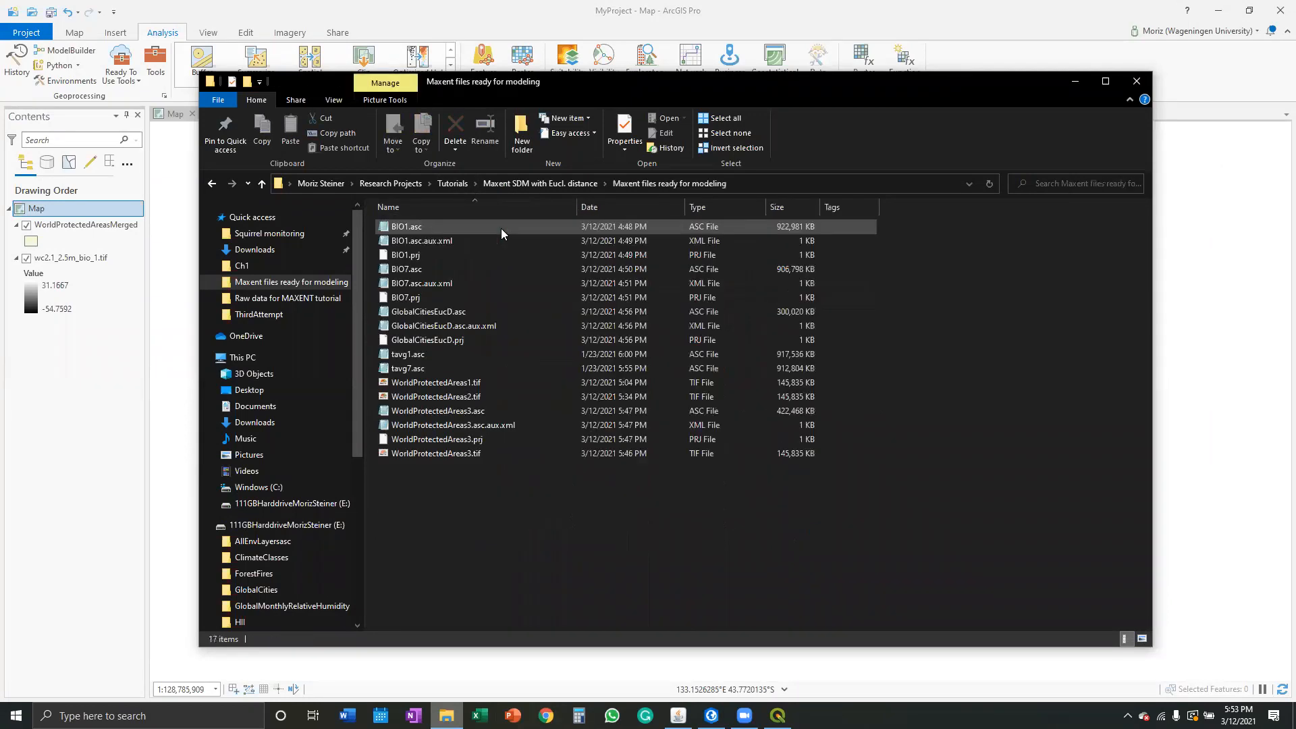
{"action": "left_click", "coordinate": [478, 453]}
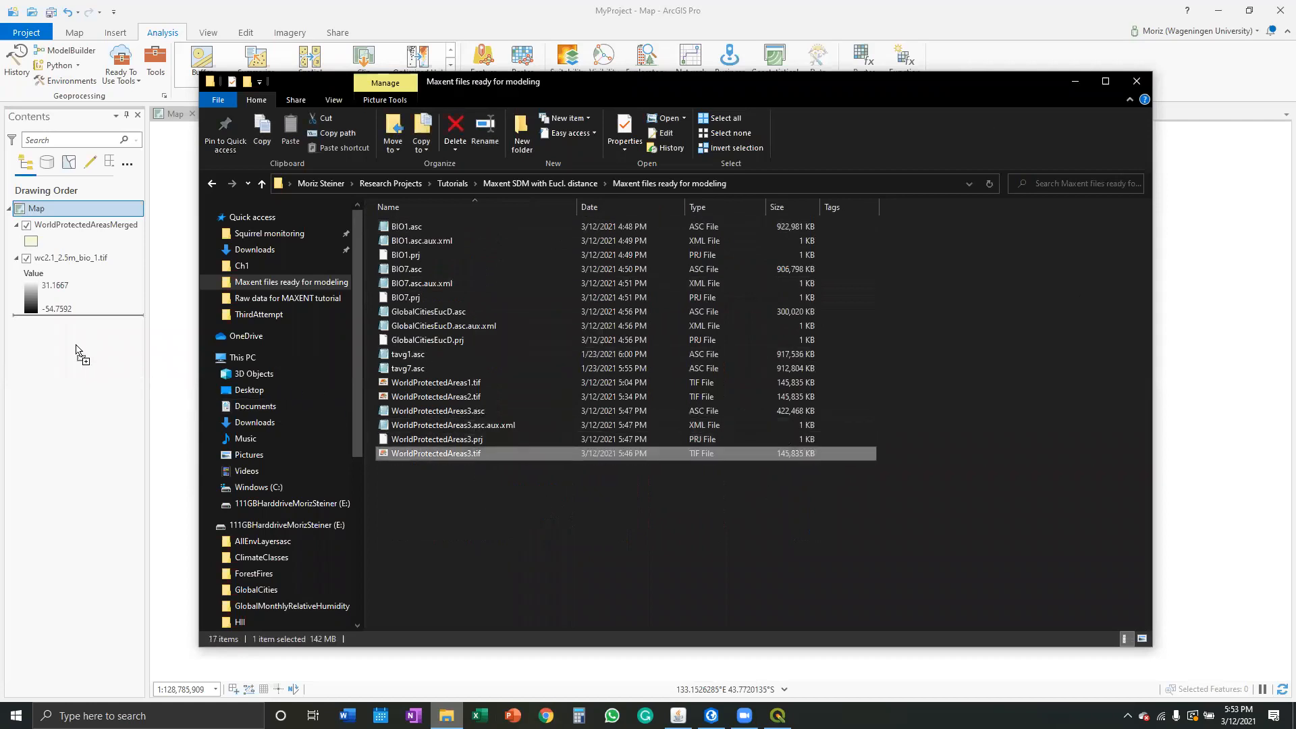
{"action": "left_click", "coordinate": [1079, 84]}
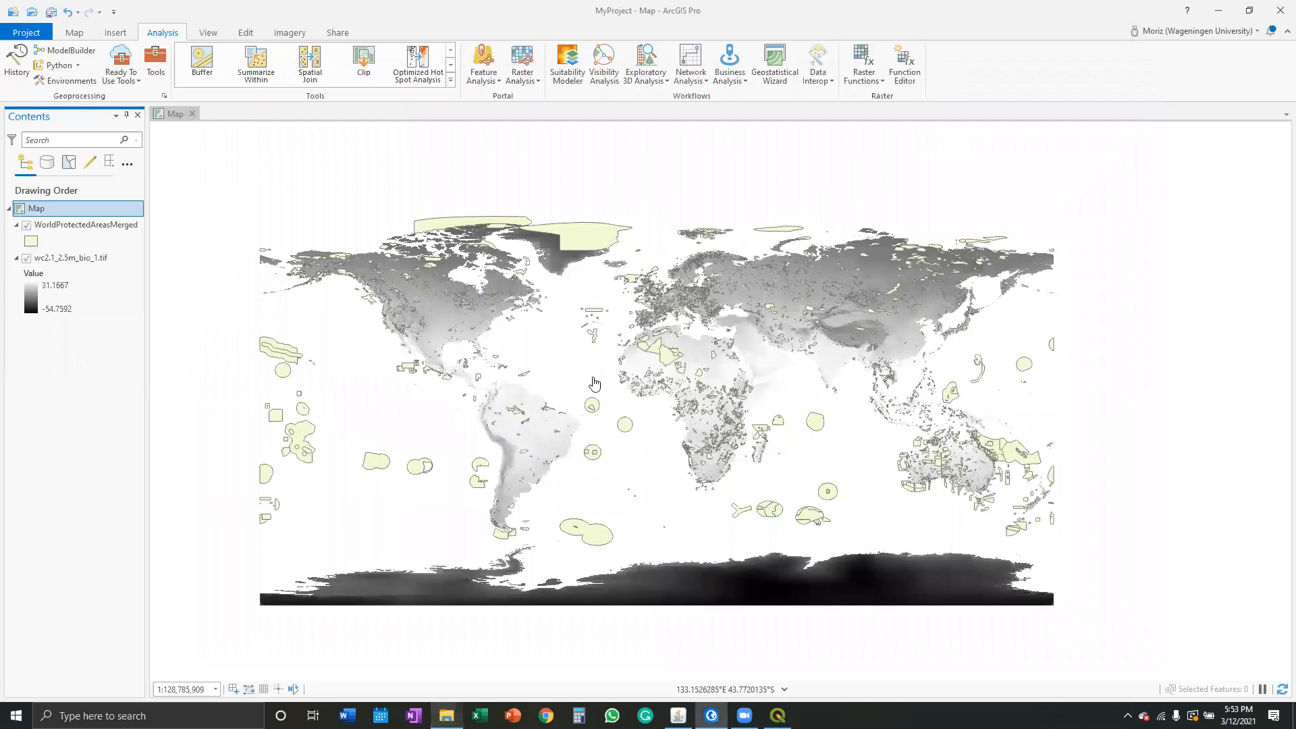
{"action": "left_click", "coordinate": [26, 259]}
{"action": "left_click", "coordinate": [26, 258]}
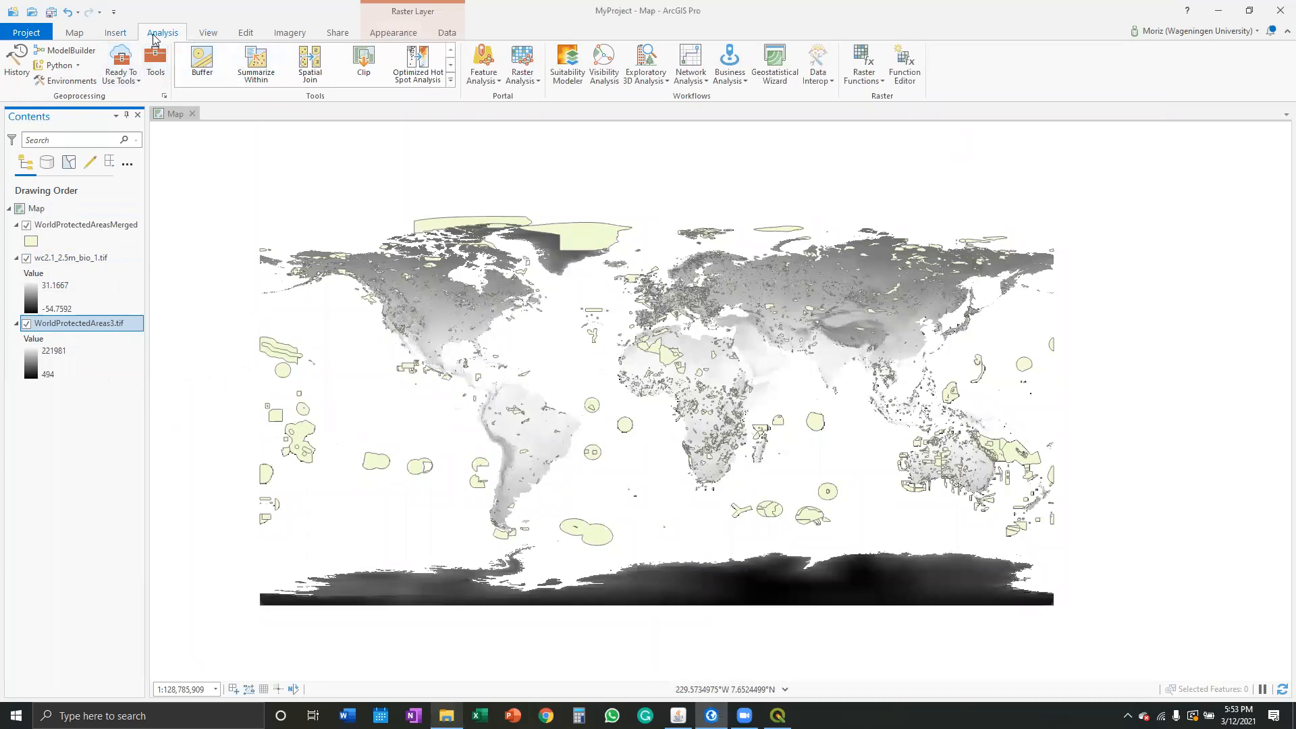
Start the legacy Euclidean Distance raster function with WorldProtectedAreas3.tif as the source raster.
{"action": "left_click", "coordinate": [864, 64]}
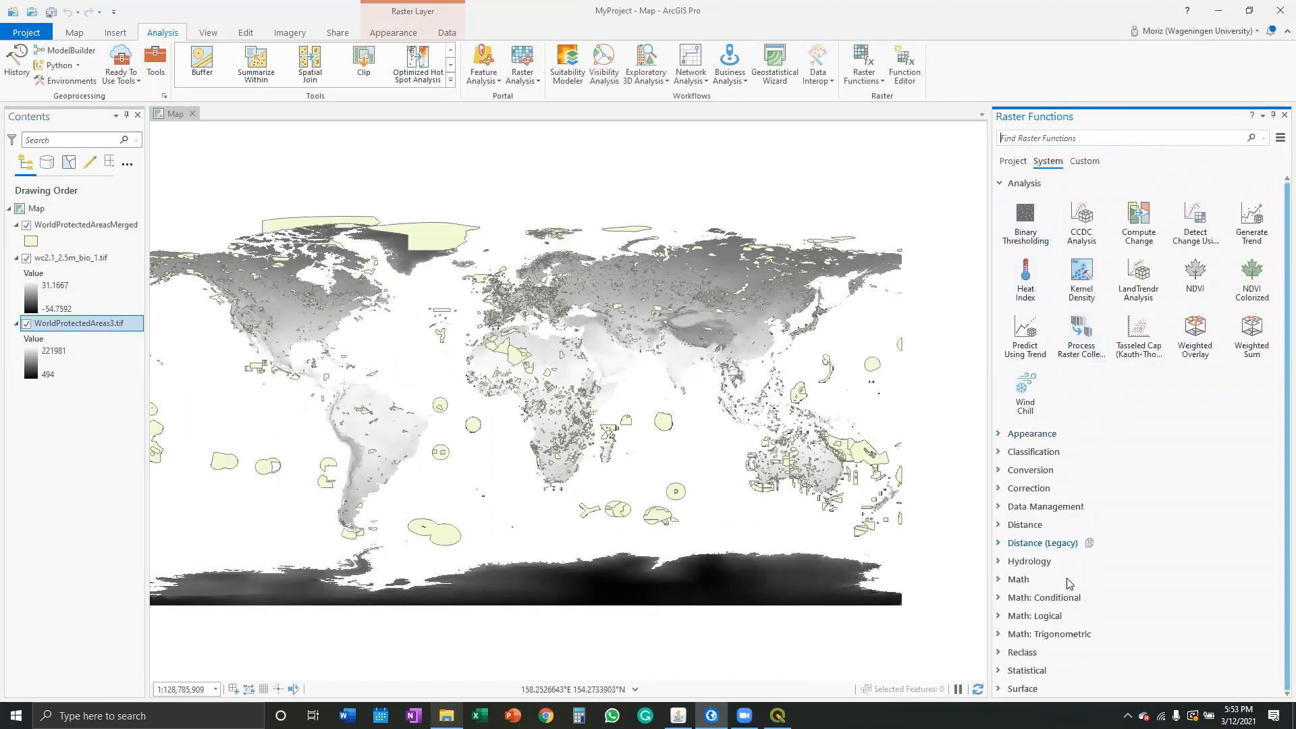
{"action": "left_click", "coordinate": [1013, 527]}
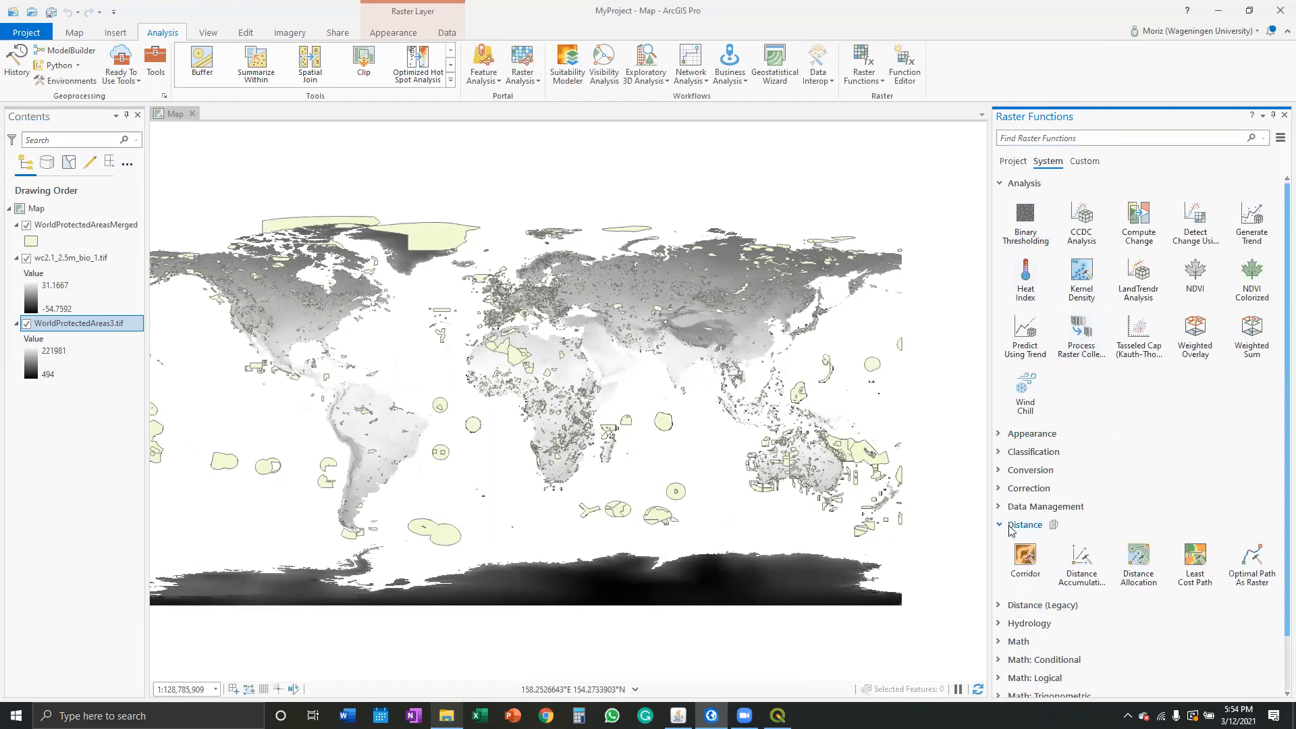
{"action": "left_click", "coordinate": [1016, 605]}
{"action": "scroll", "coordinate": [1033, 577], "scroll_direction": "down", "scroll_amount": 1}
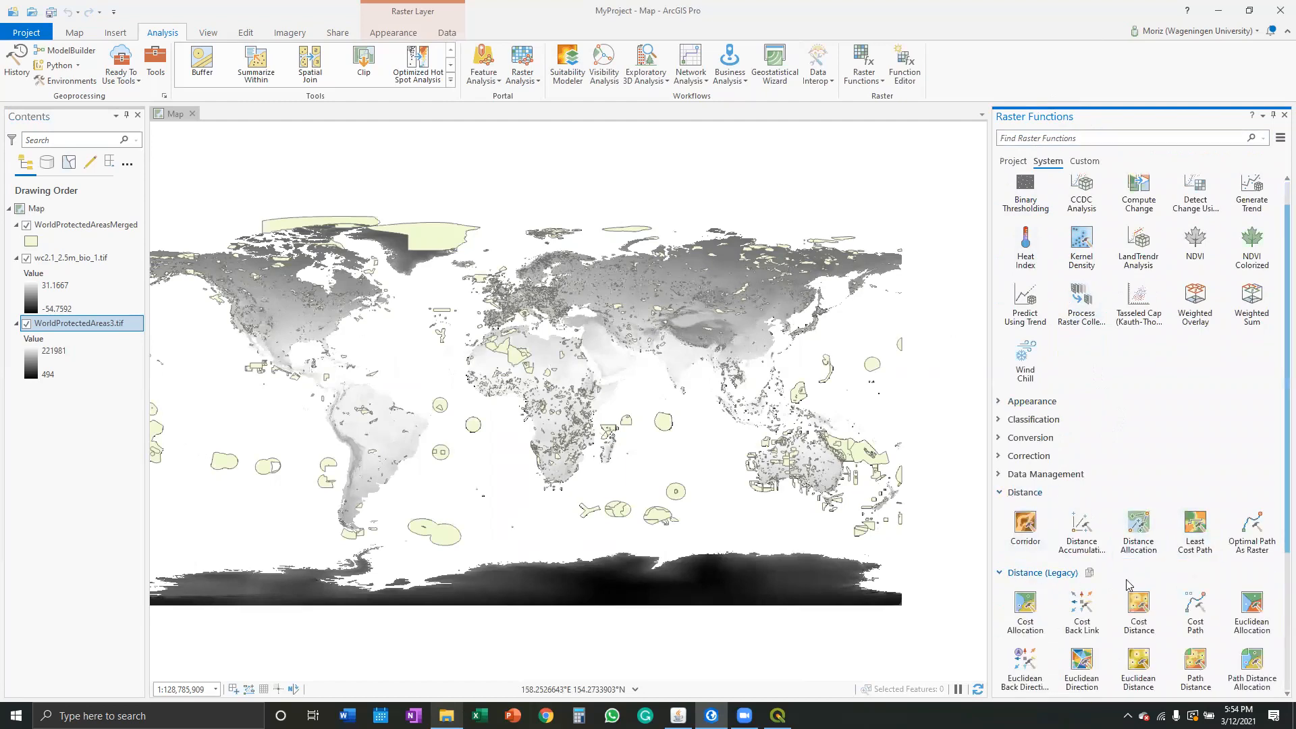
{"action": "left_click", "coordinate": [1147, 661]}
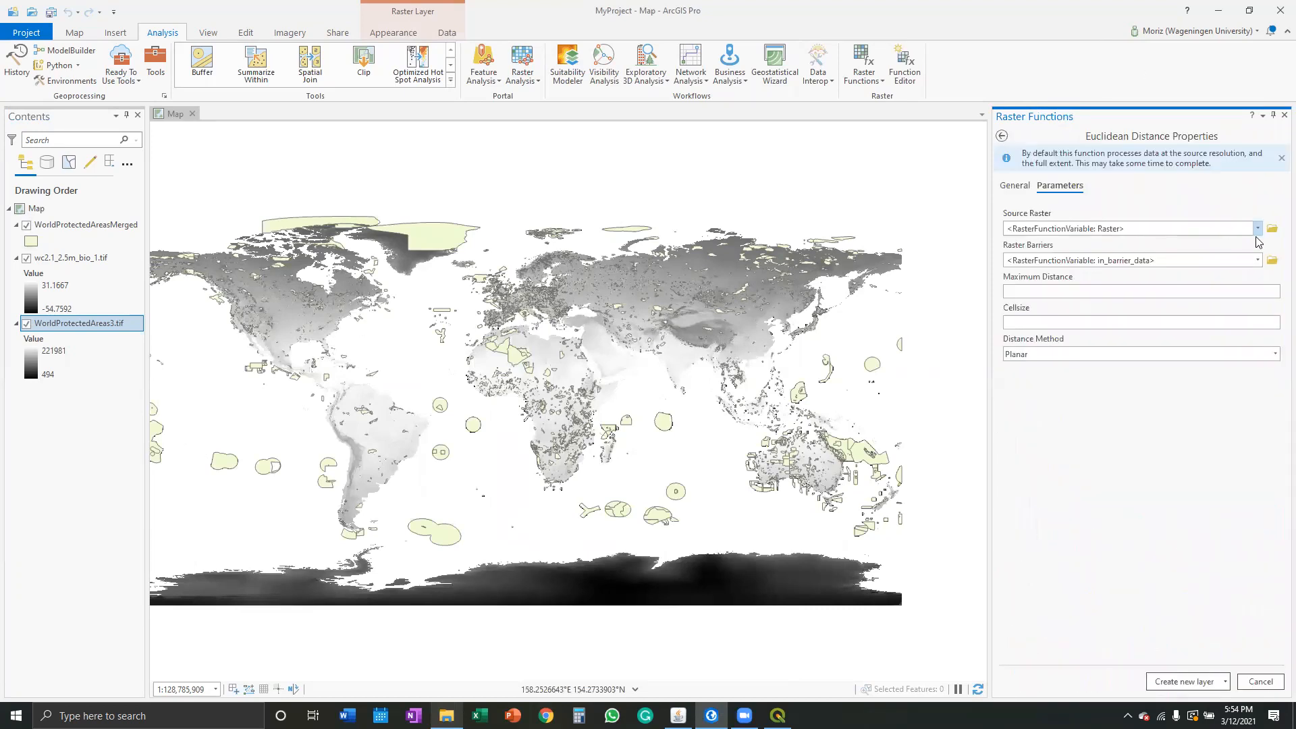
{"action": "left_click", "coordinate": [1257, 230]}
{"action": "left_click", "coordinate": [1099, 257]}
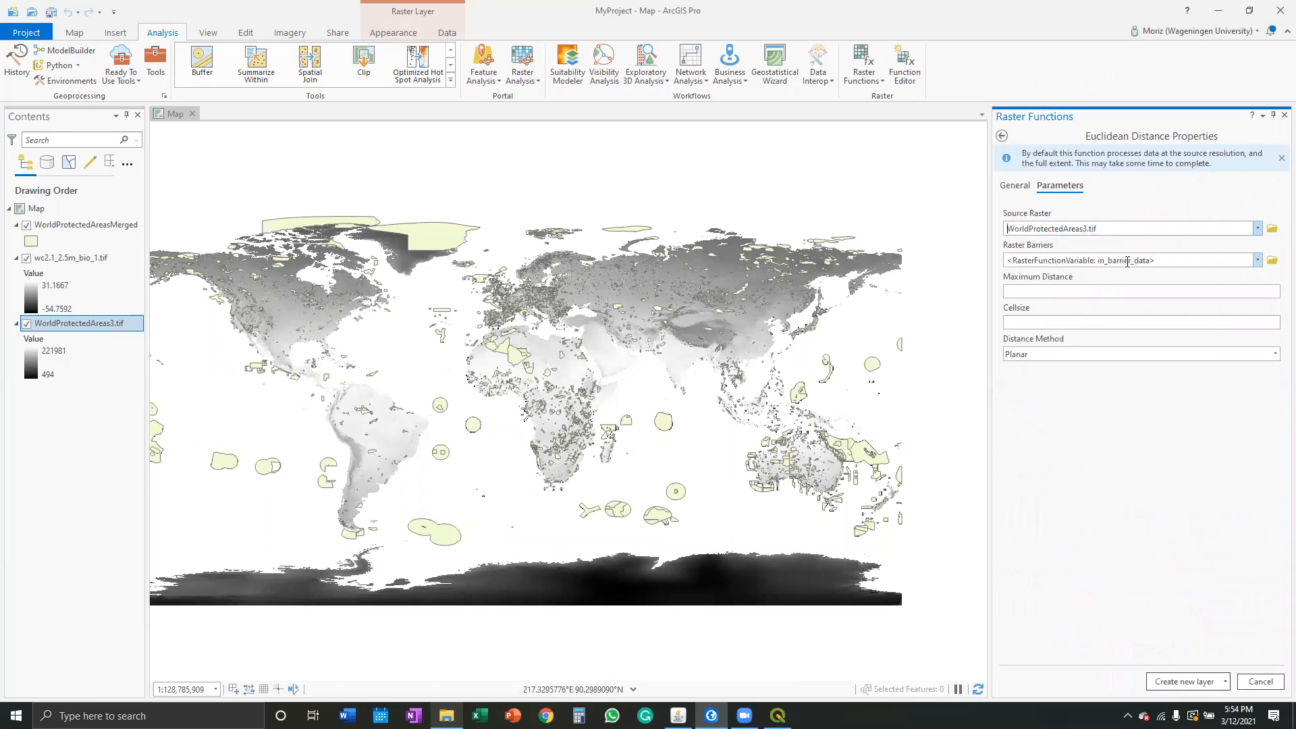
Set the Euclidean Distance cell size to 0.04166667 and the distance method to Geodesic.
{"action": "left_click", "coordinate": [1132, 324]}
{"action": "key", "text": "super+v"}
{"action": "left_click", "coordinate": [1106, 414]}
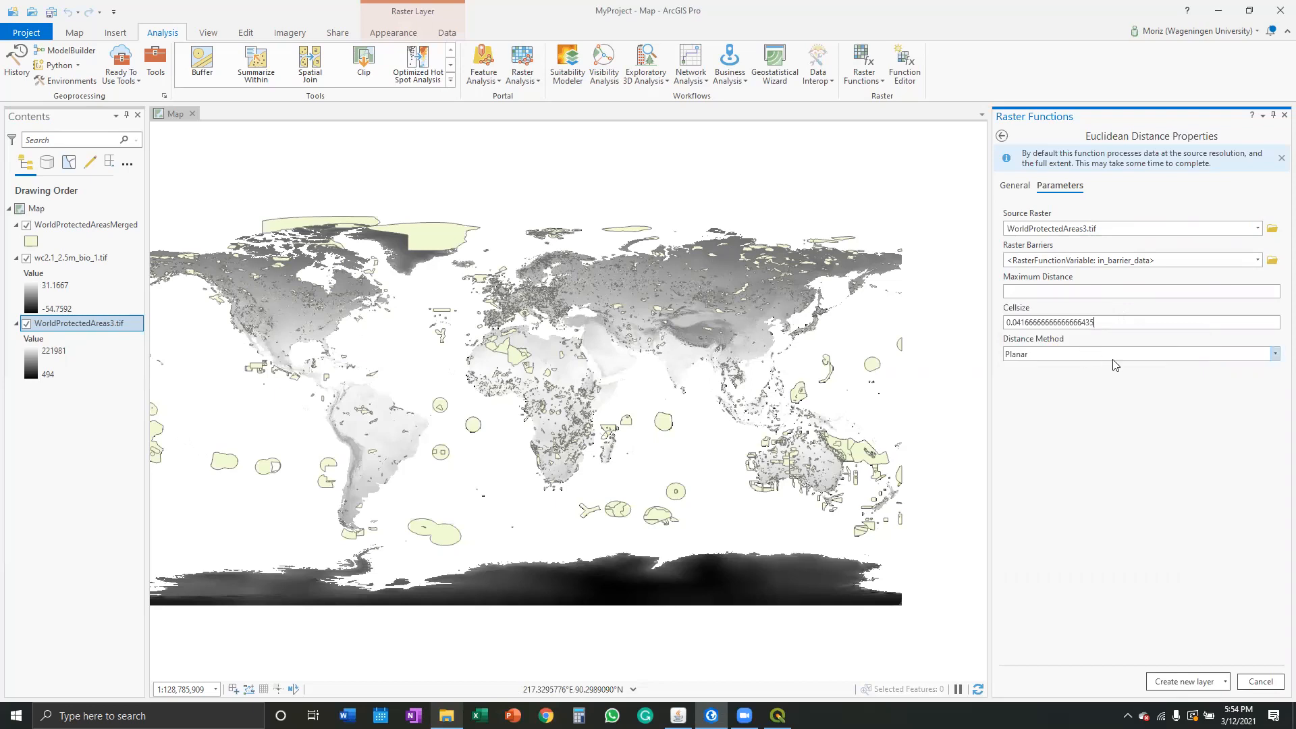
{"action": "left_click", "coordinate": [1116, 358]}
{"action": "left_click", "coordinate": [1069, 382]}
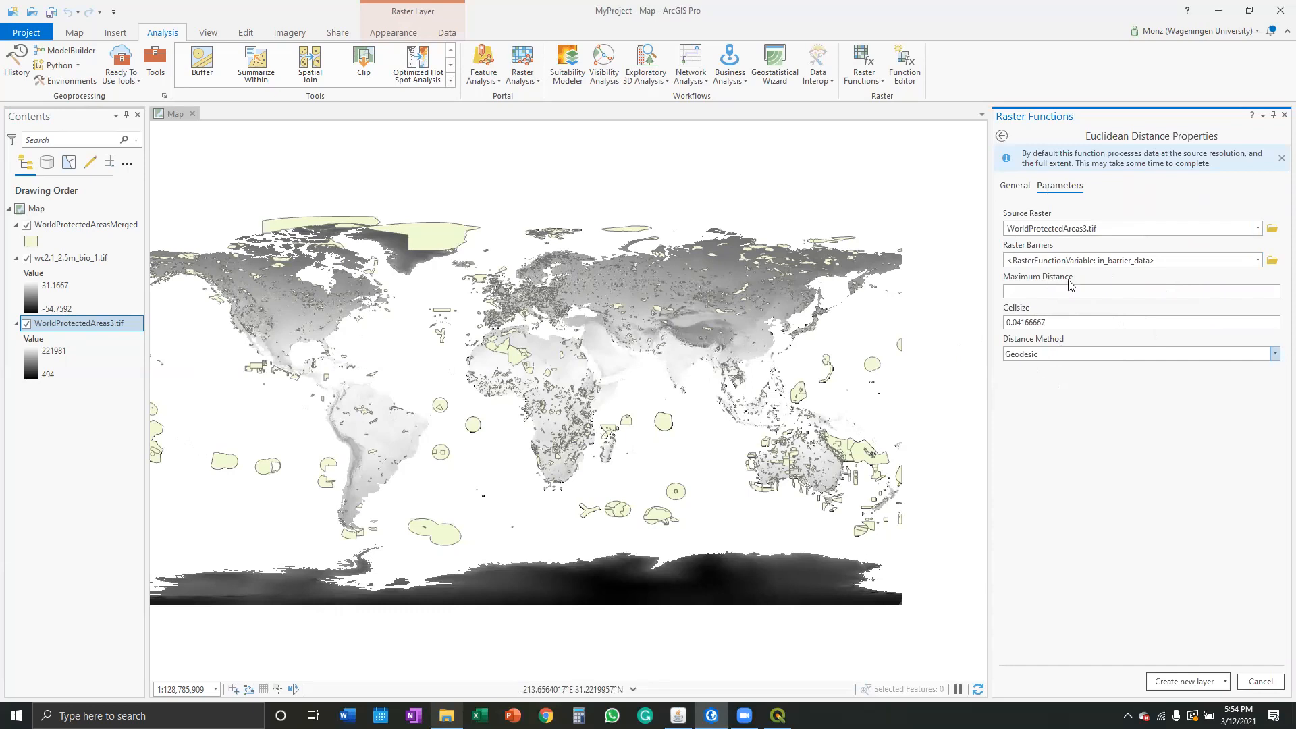
Set the output pixel type to 32 Bit Unsigned, create the Euclidean distance layer and close the raster functions.
{"action": "left_click", "coordinate": [1019, 191]}
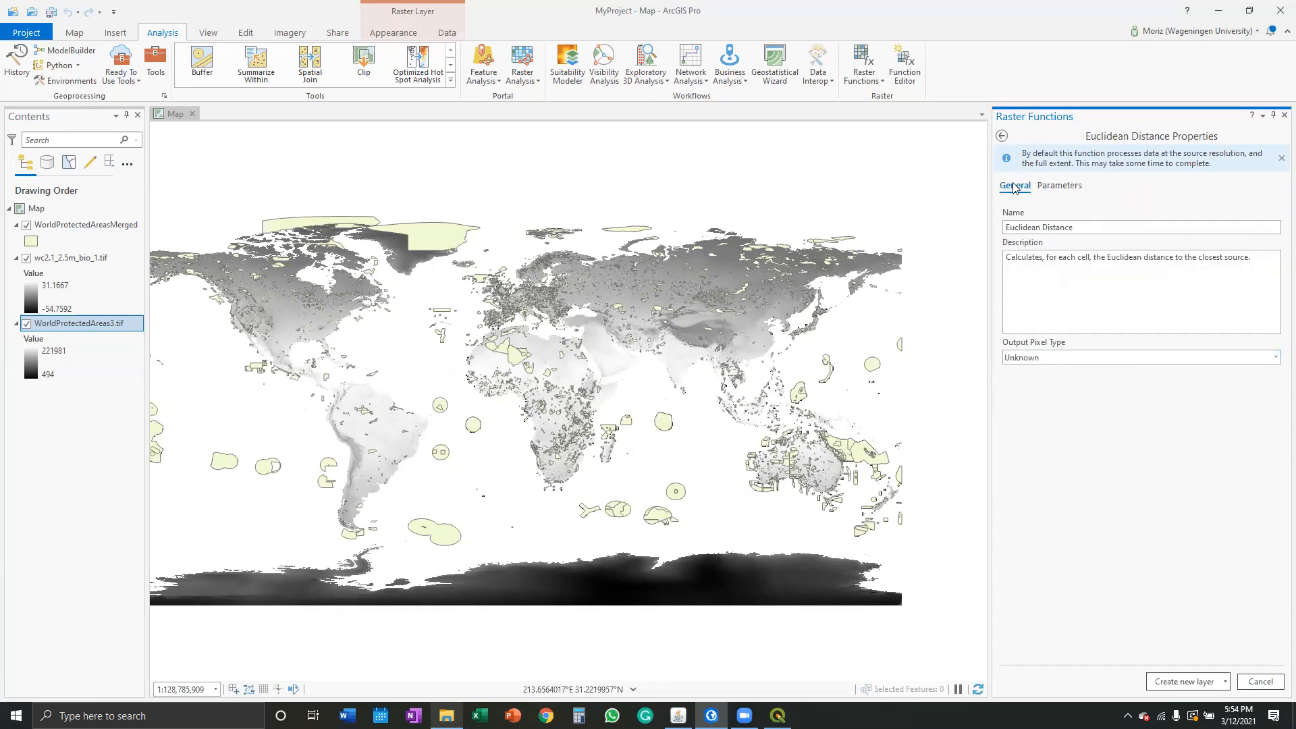
{"action": "left_click", "coordinate": [1074, 356]}
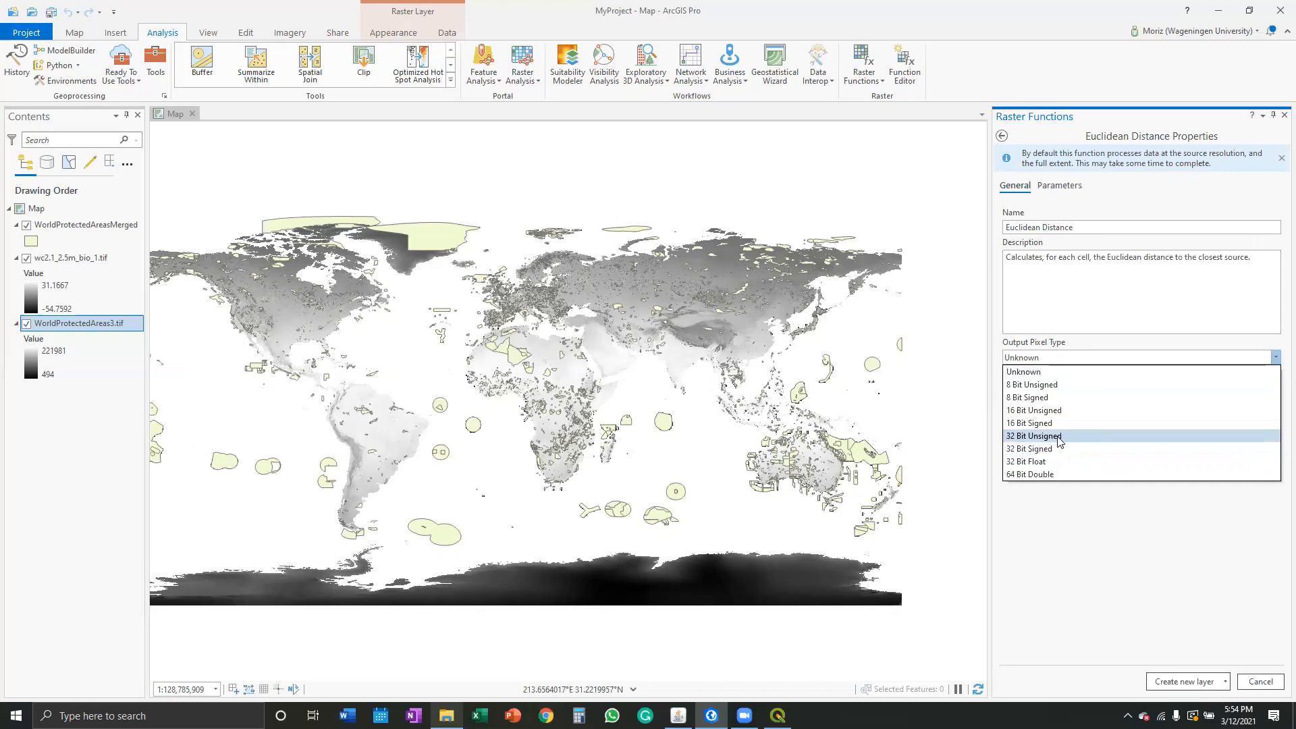
{"action": "left_click", "coordinate": [1059, 438]}
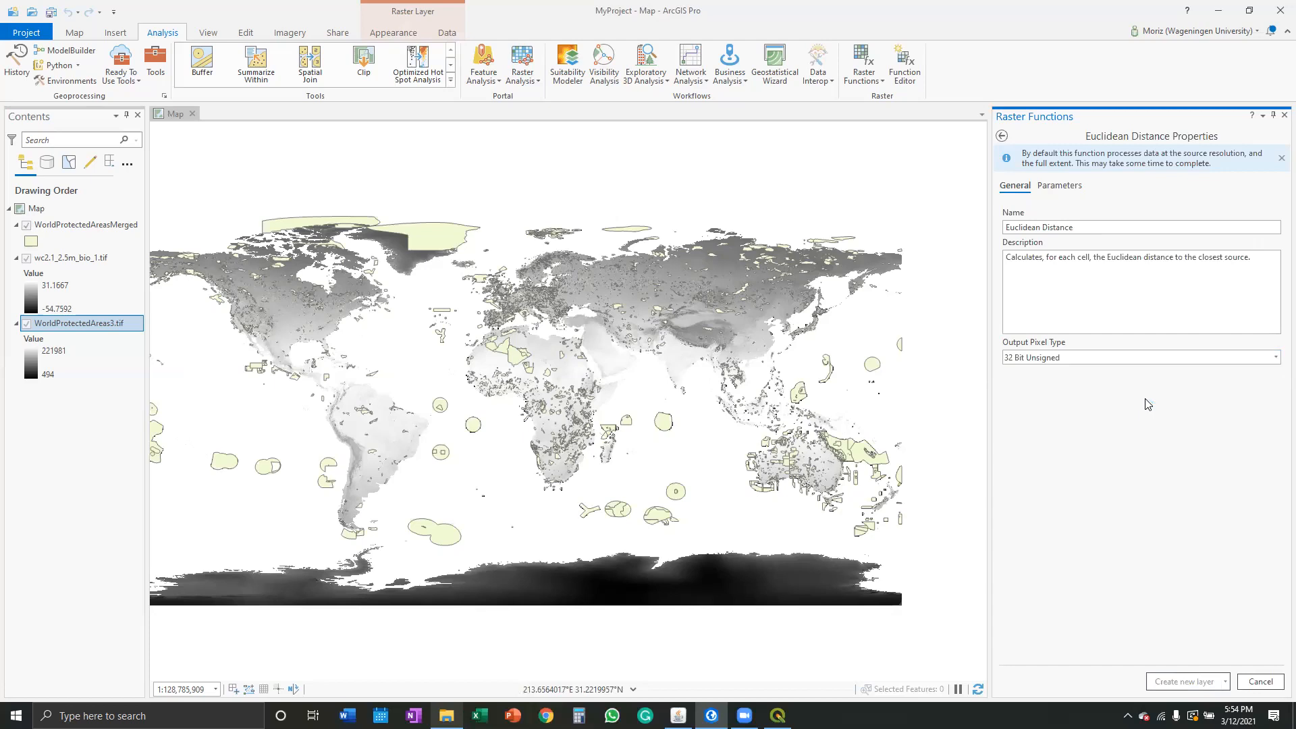
{"action": "left_click", "coordinate": [1062, 189]}
{"action": "left_click", "coordinate": [1280, 158]}
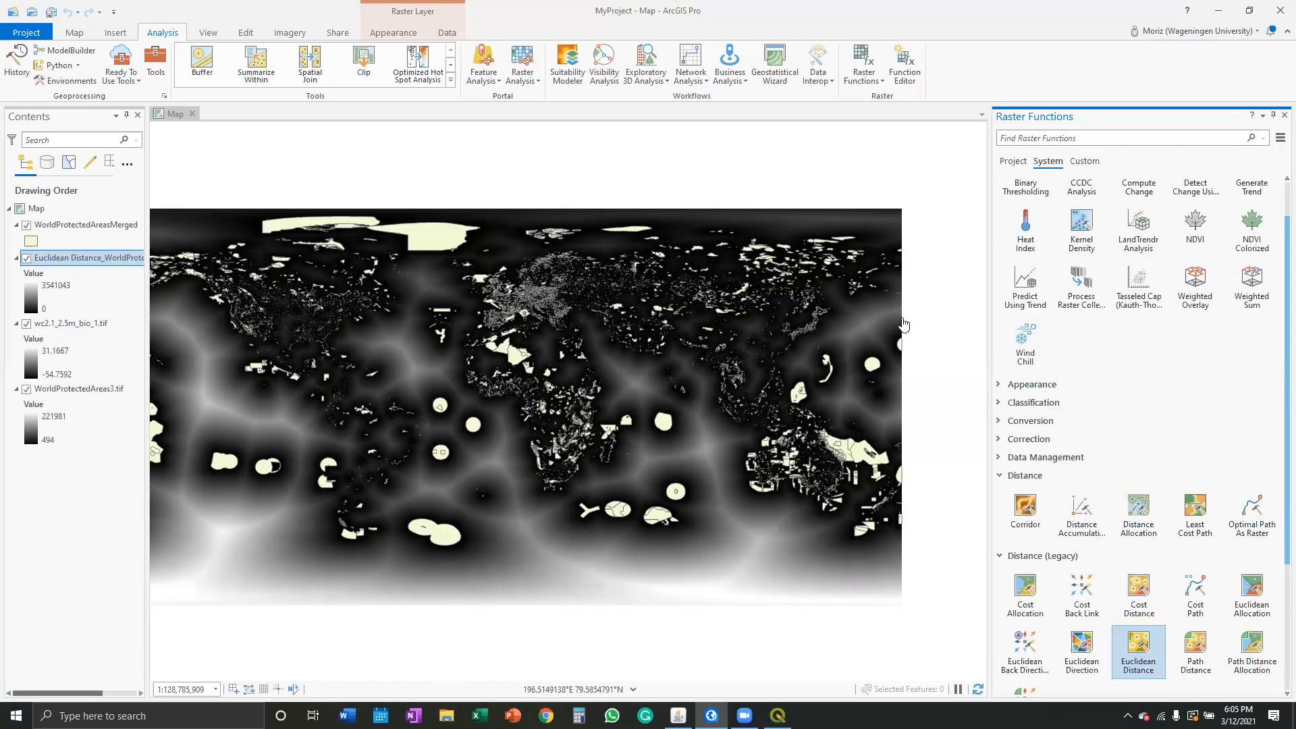
{"action": "left_click", "coordinate": [1284, 115]}
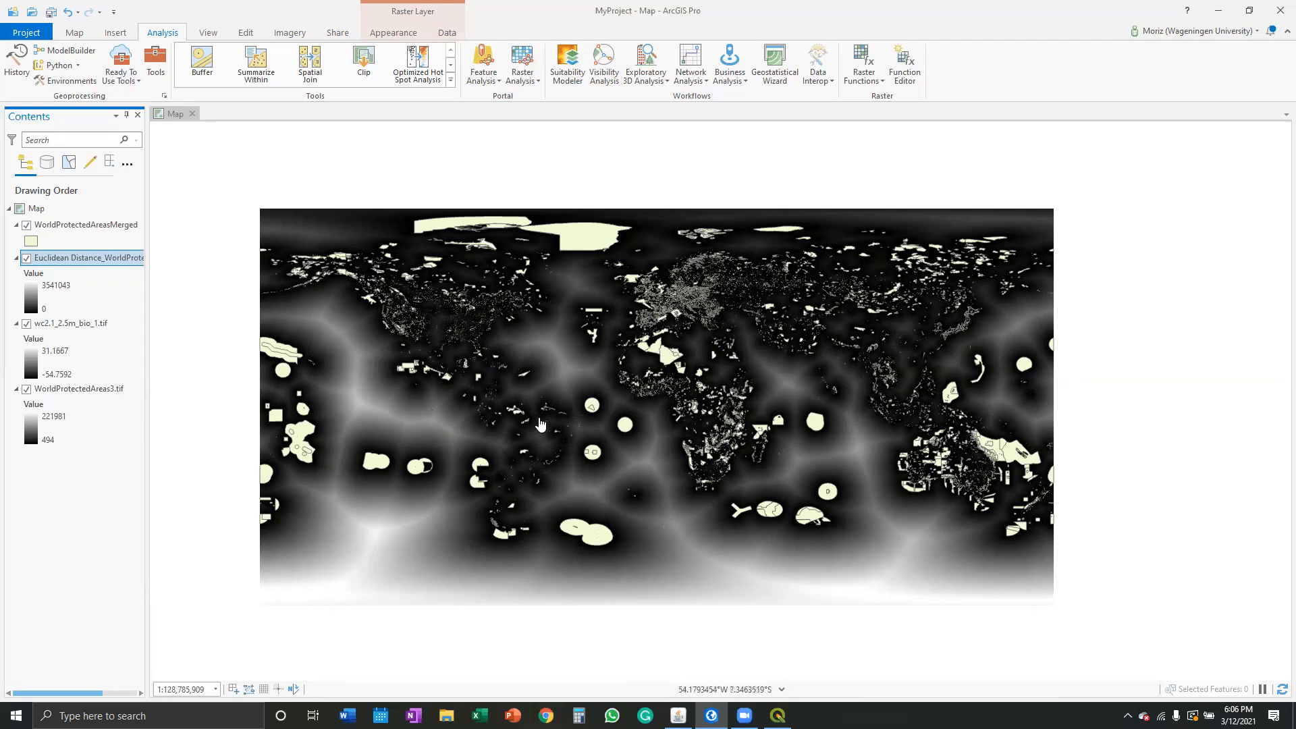
Minimize the File Explorer, ArcGIS Pro and MaxEnt windows and switch to QGIS.
{"action": "right_click", "coordinate": [111, 257]}
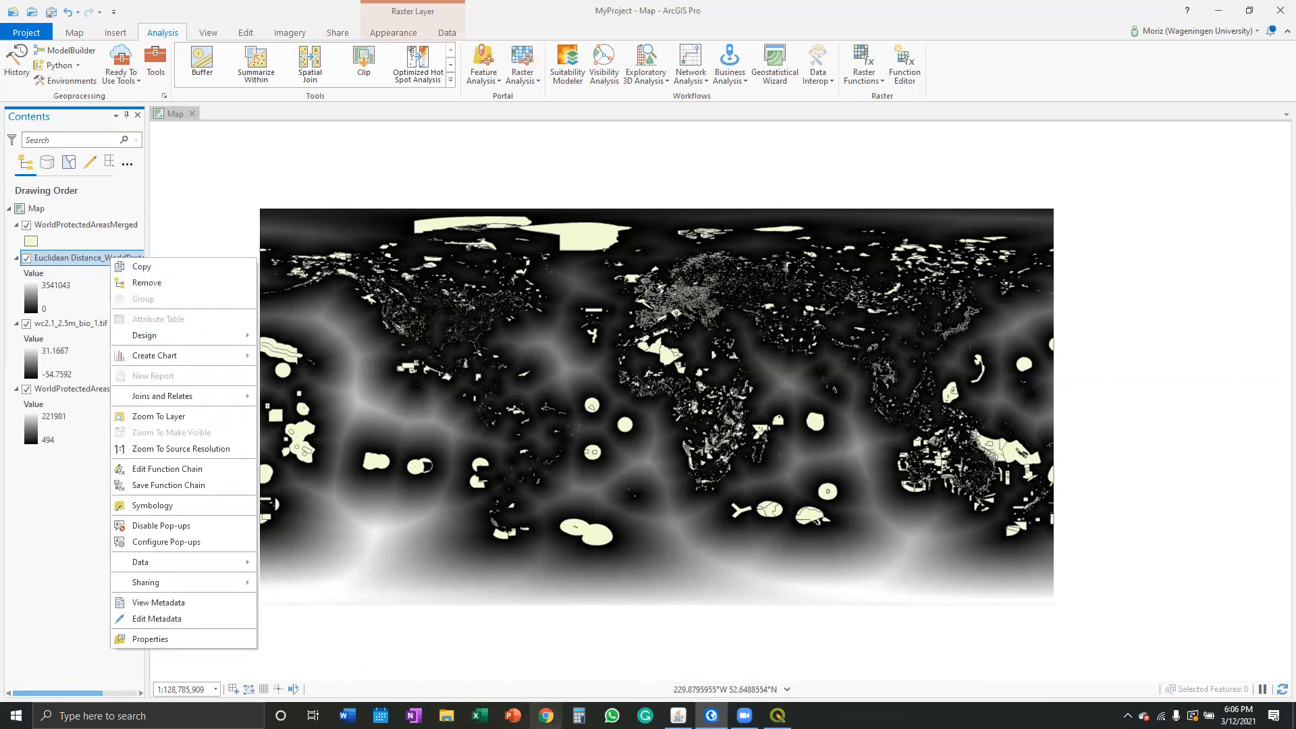
{"action": "left_click", "coordinate": [446, 715]}
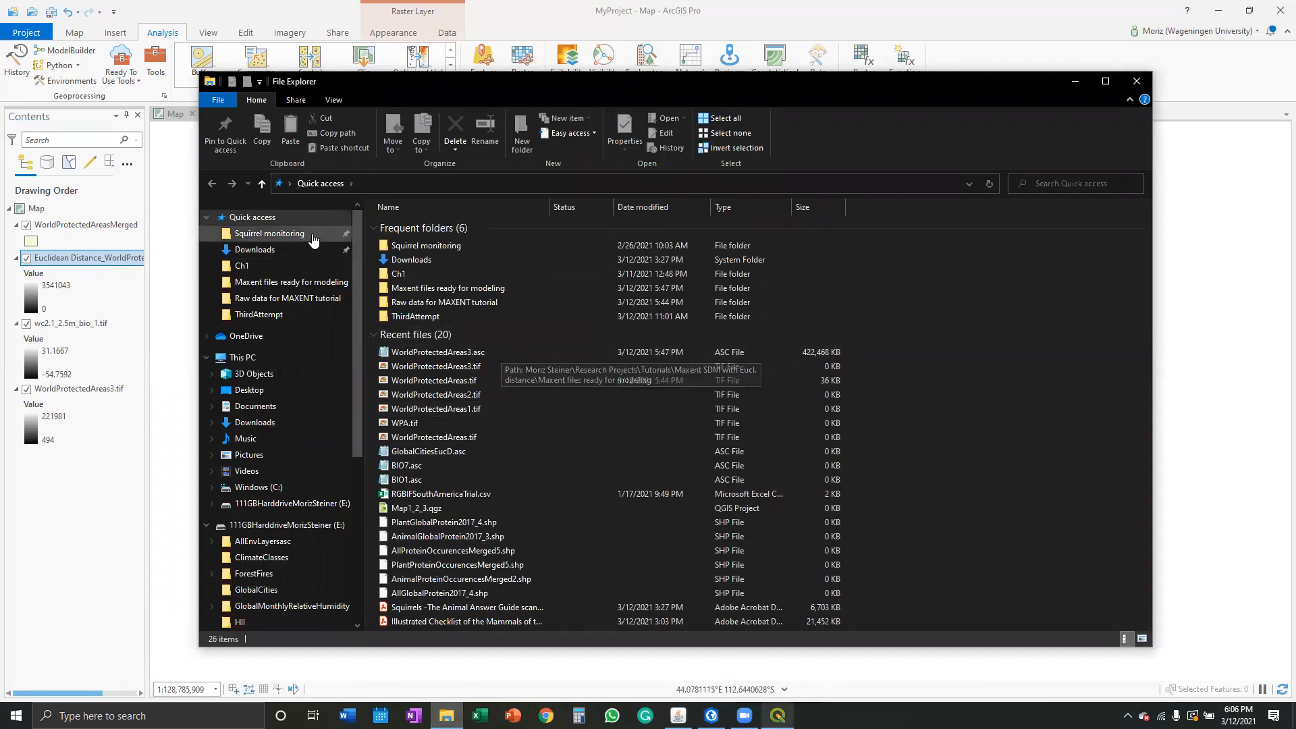
{"action": "left_click", "coordinate": [1075, 81]}
{"action": "left_click", "coordinate": [1219, 9]}
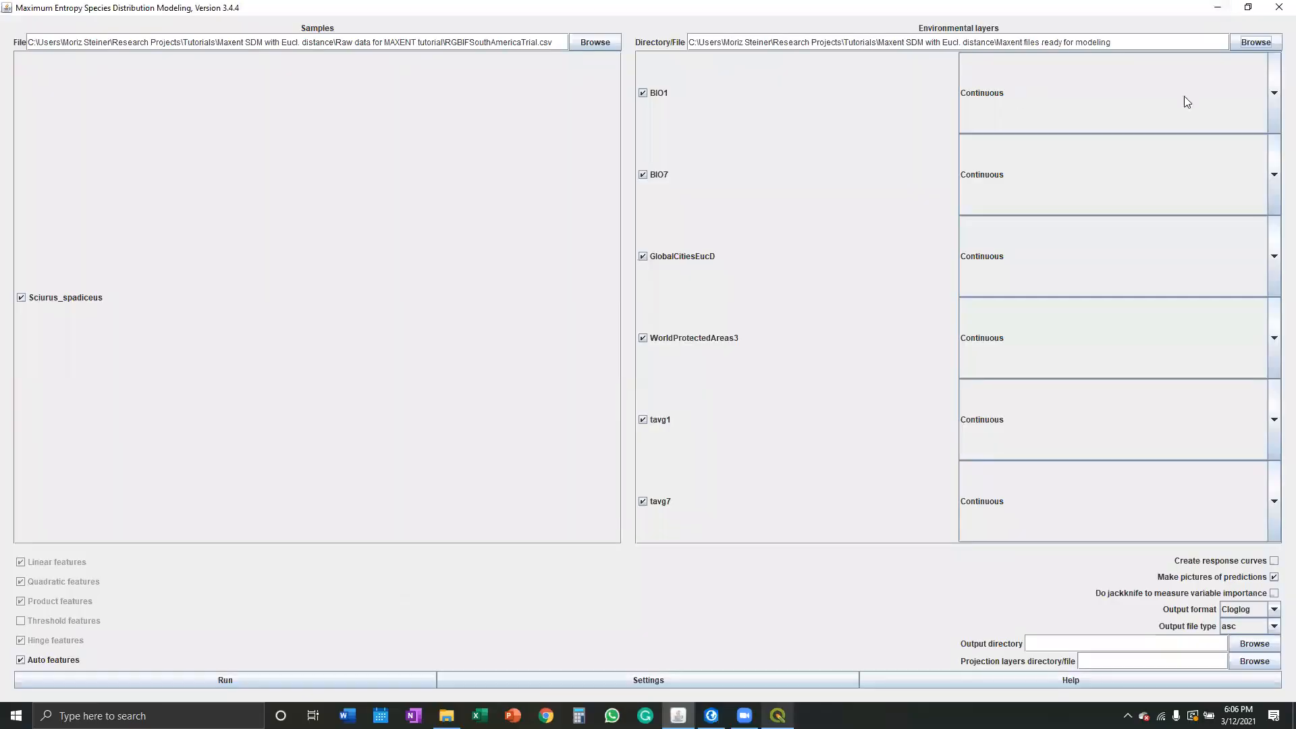
{"action": "left_click", "coordinate": [1215, 7]}
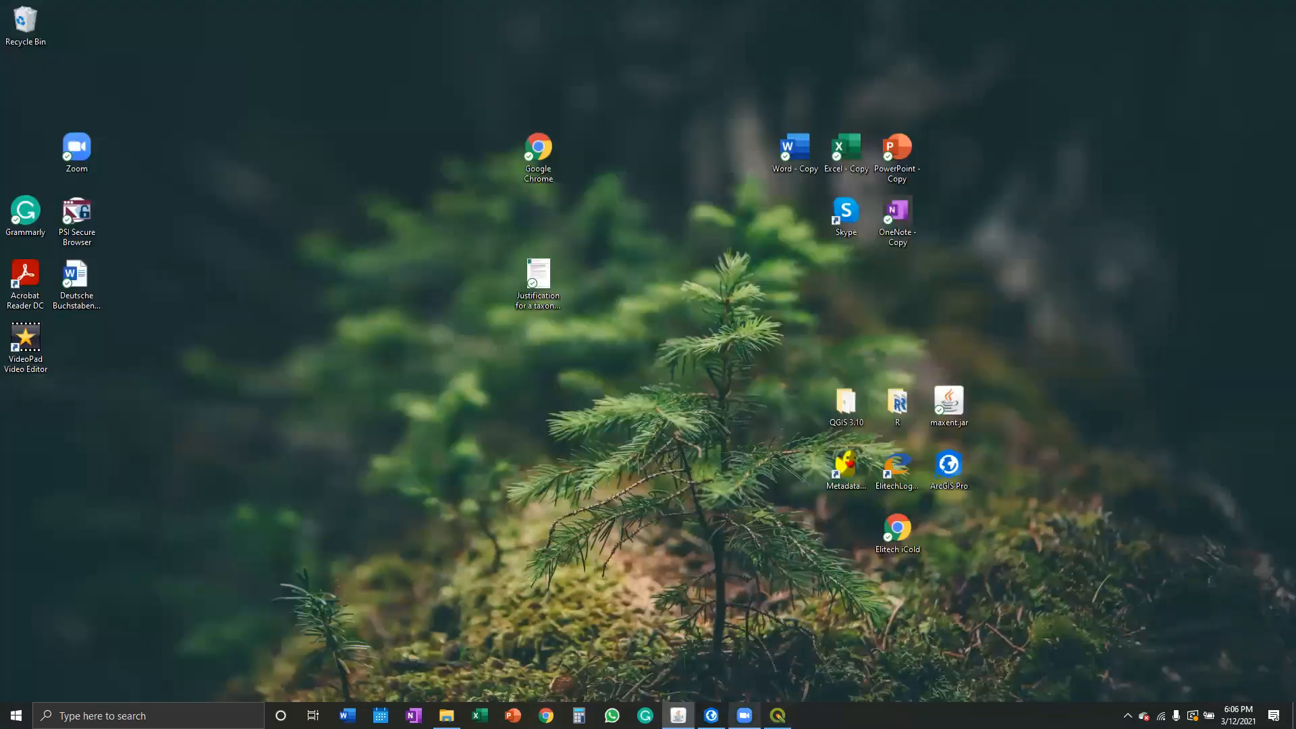
{"action": "left_click", "coordinate": [777, 716]}
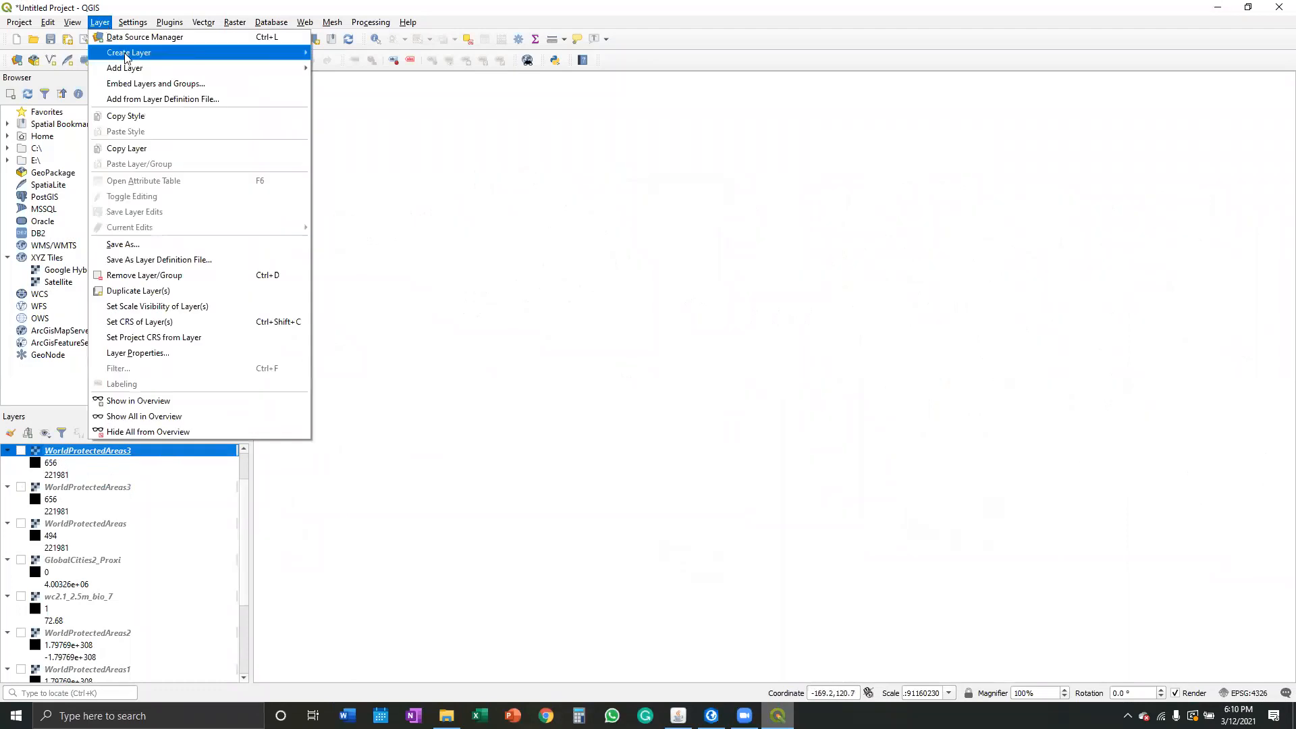
Add the raster EuclideanDistWPA.tif from the Maxent SDM with Eucl. distance folder to the QGIS project.
{"action": "mouse_move", "coordinate": [154, 70]}
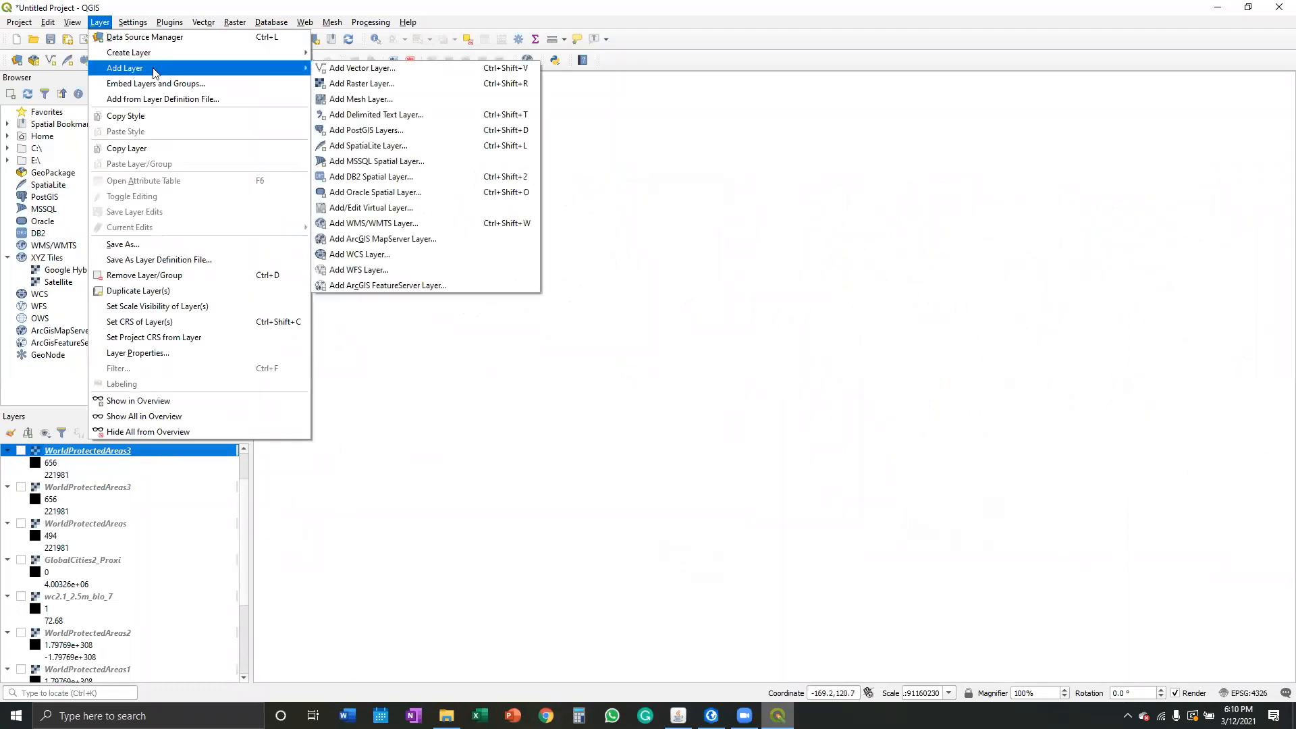
{"action": "left_click", "coordinate": [362, 83]}
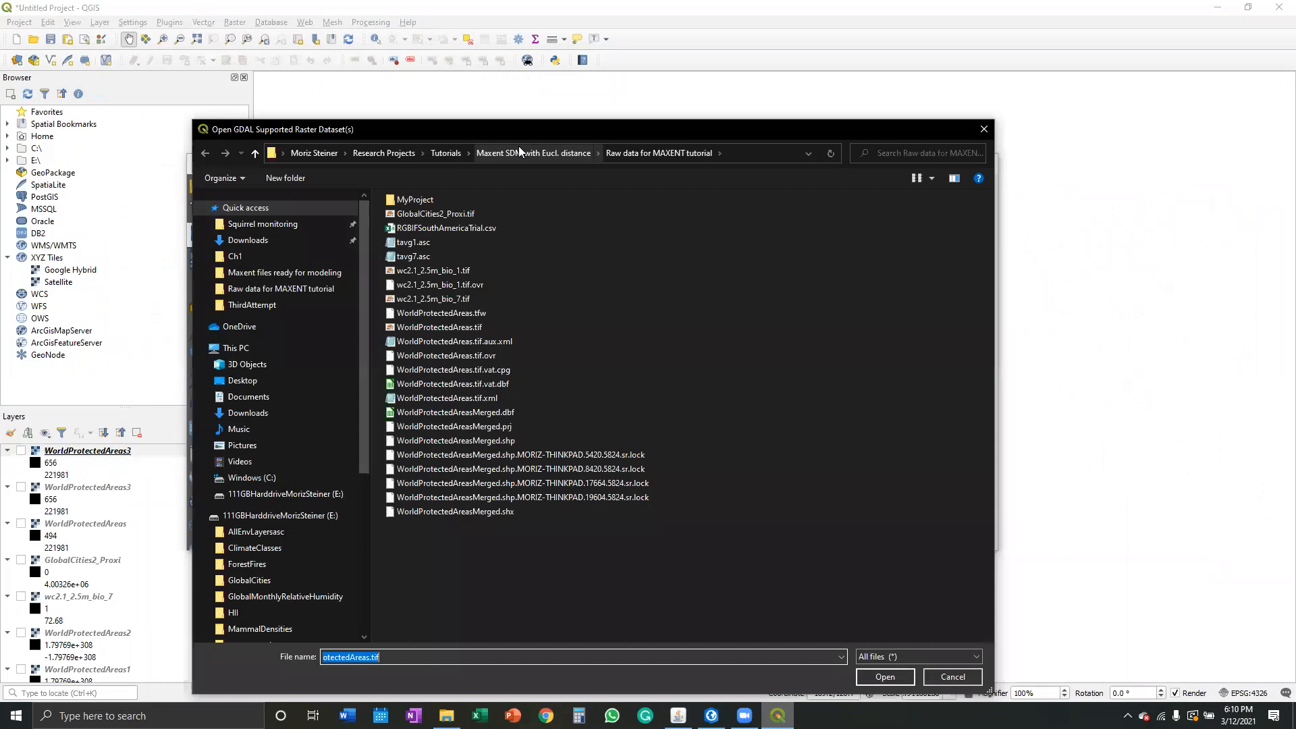
{"action": "left_click", "coordinate": [519, 145]}
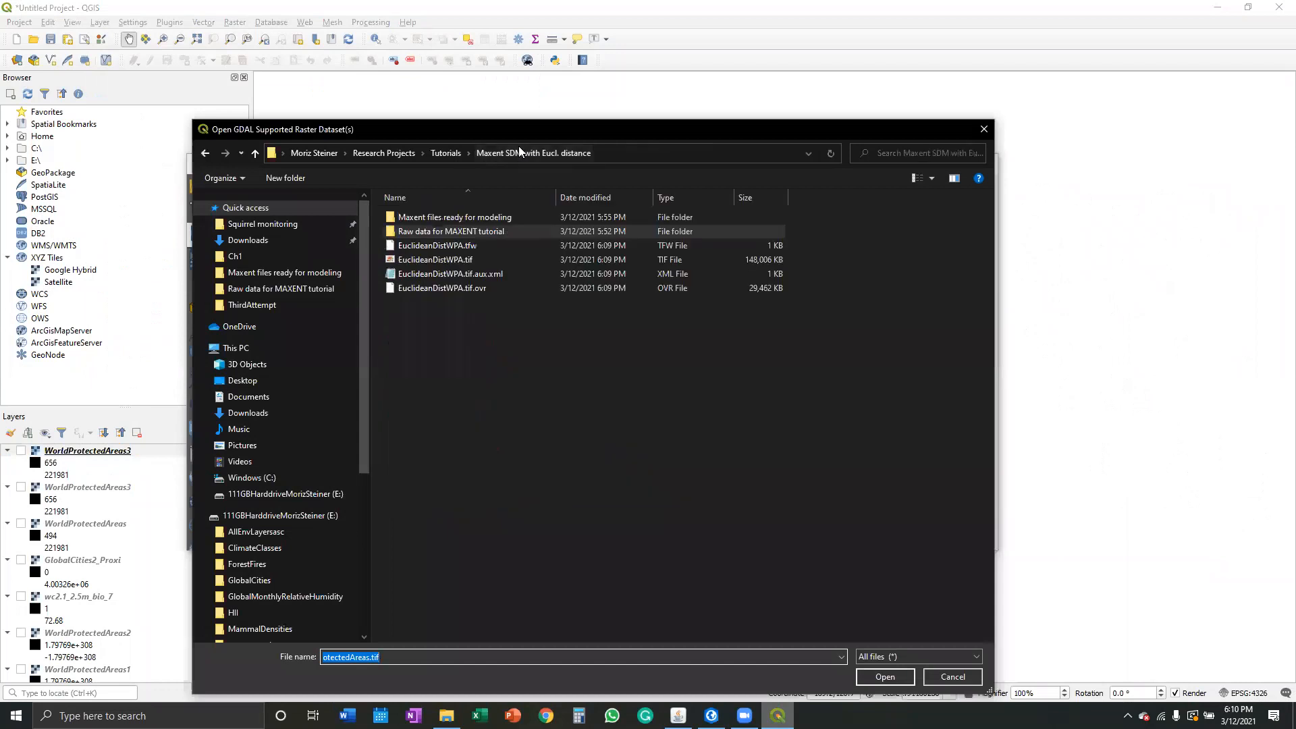
{"action": "left_click", "coordinate": [456, 260]}
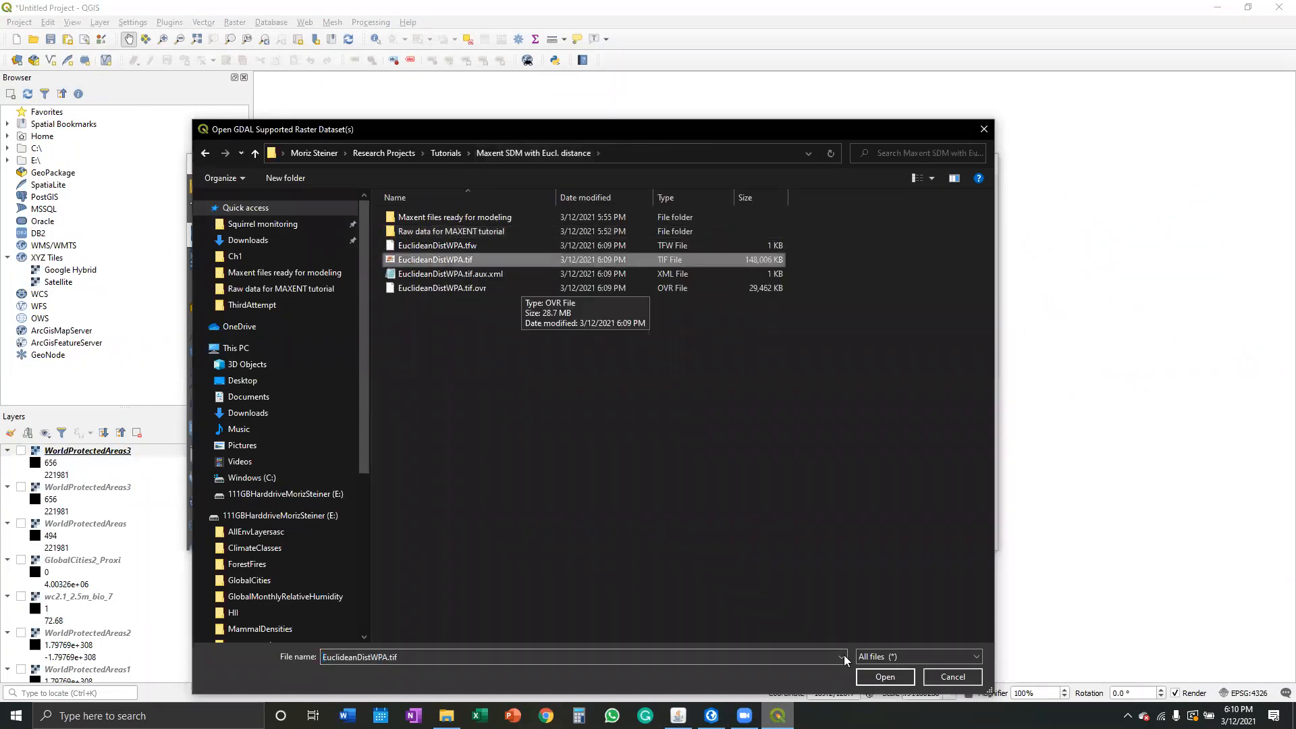
{"action": "left_click", "coordinate": [901, 677]}
{"action": "left_click", "coordinate": [898, 538]}
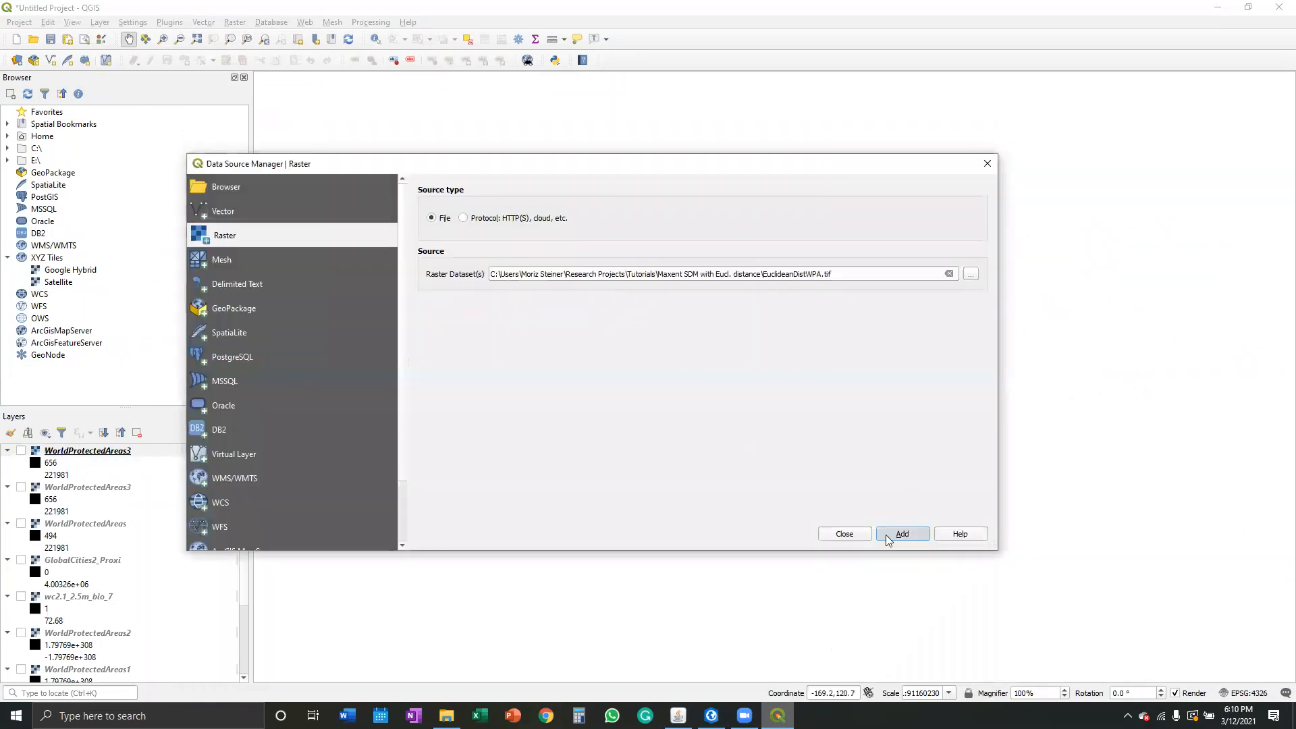
{"action": "left_click", "coordinate": [841, 534]}
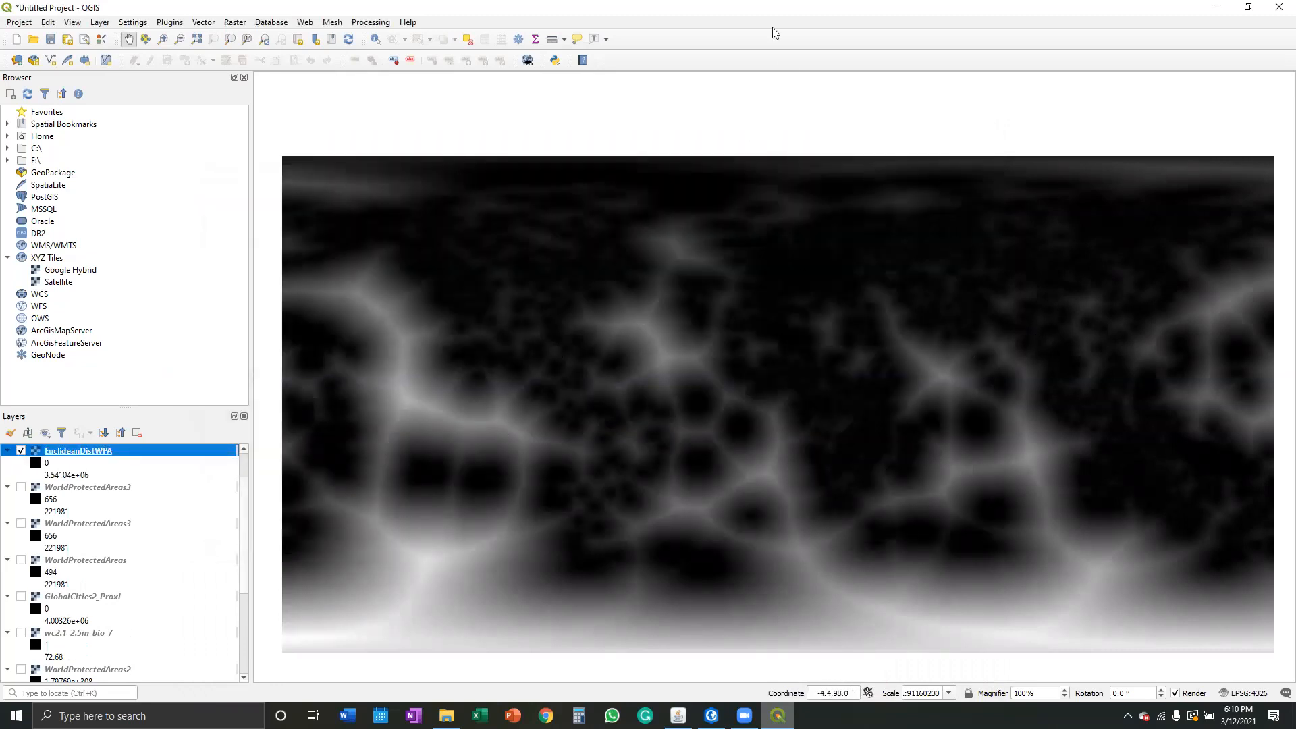
Check the extent, dimensions and pixel size in the EuclideanDistWPA layer's properties.
{"action": "right_click", "coordinate": [127, 455]}
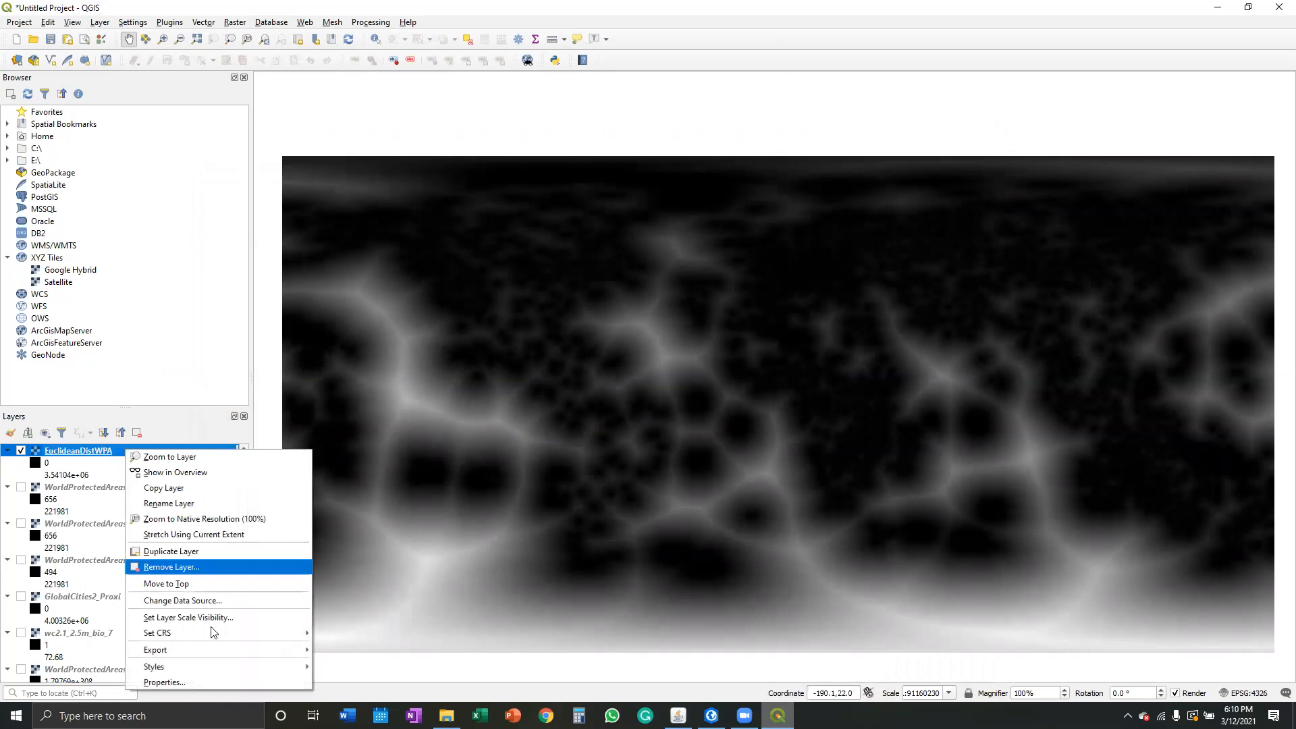
{"action": "left_click", "coordinate": [197, 680]}
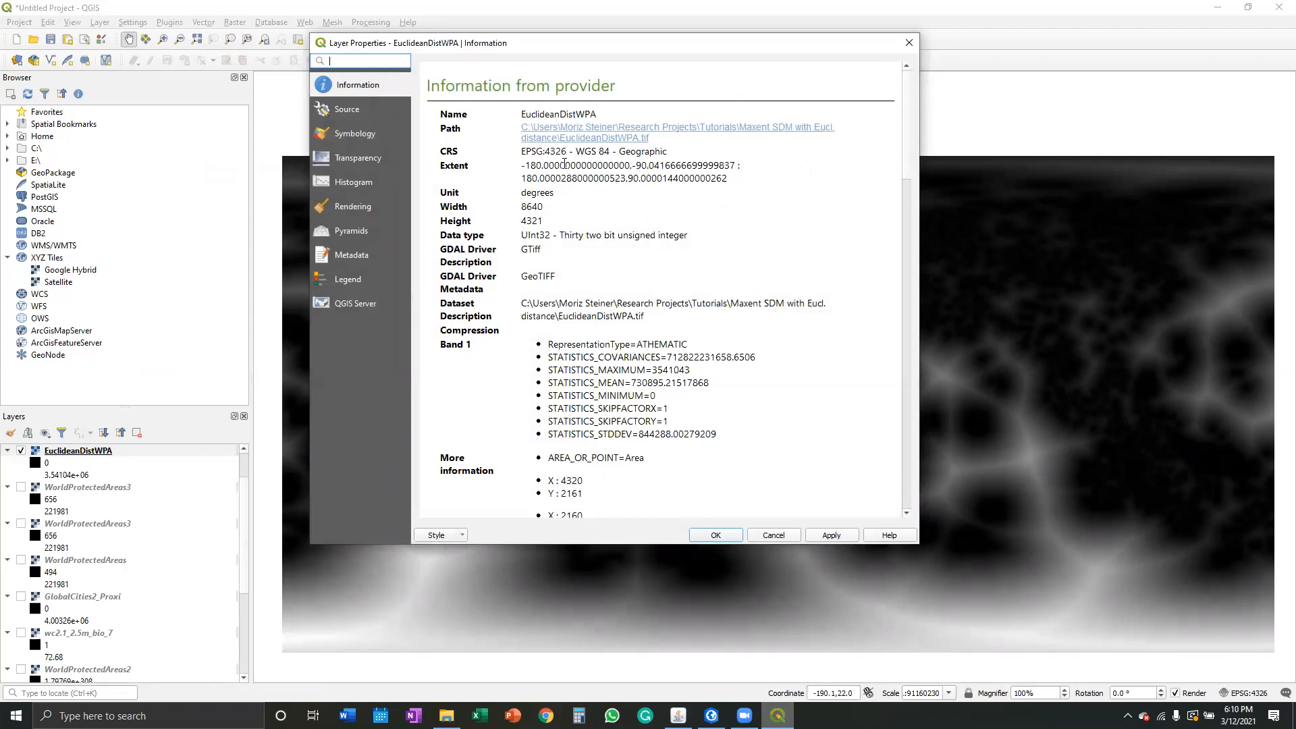
{"action": "triple_click", "coordinate": [609, 166]}
{"action": "left_click", "coordinate": [687, 171]}
{"action": "scroll", "coordinate": [637, 289], "scroll_direction": "down", "scroll_amount": 9}
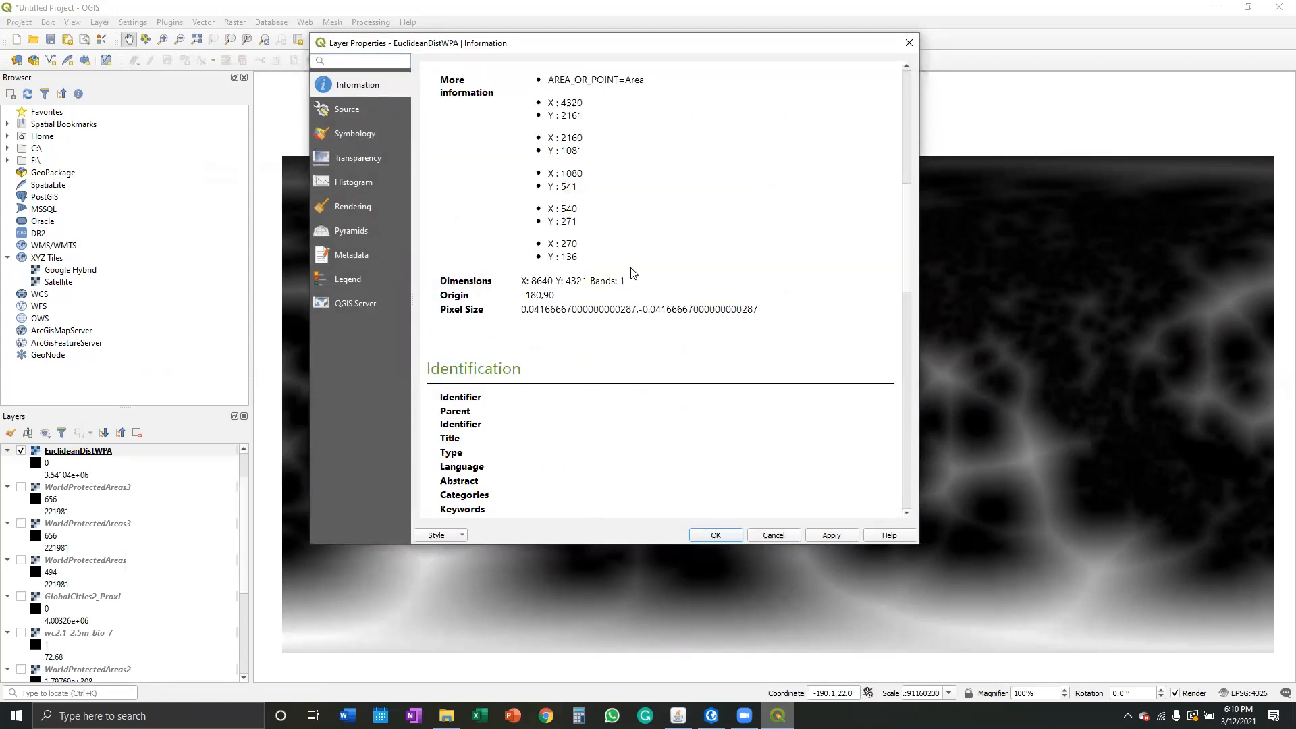
{"action": "scroll", "coordinate": [568, 308], "scroll_direction": "up", "scroll_amount": 9}
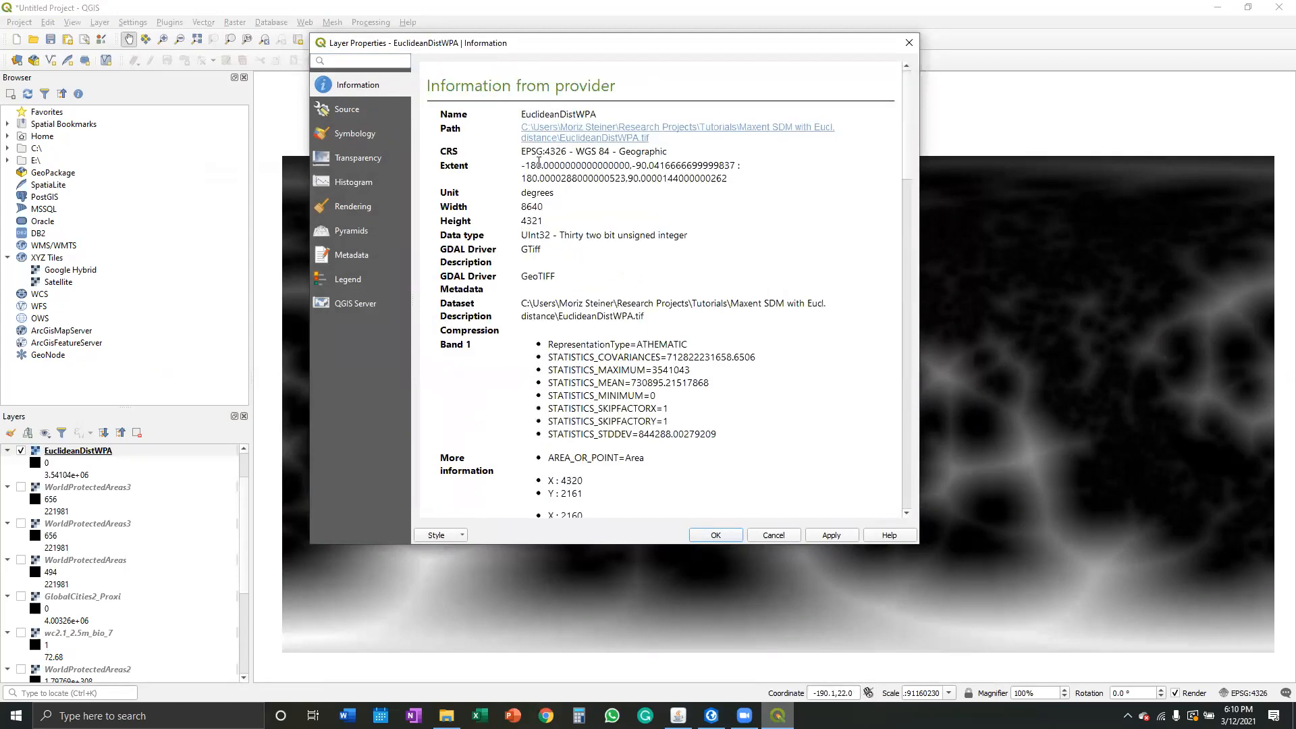
{"action": "left_click", "coordinate": [773, 535]}
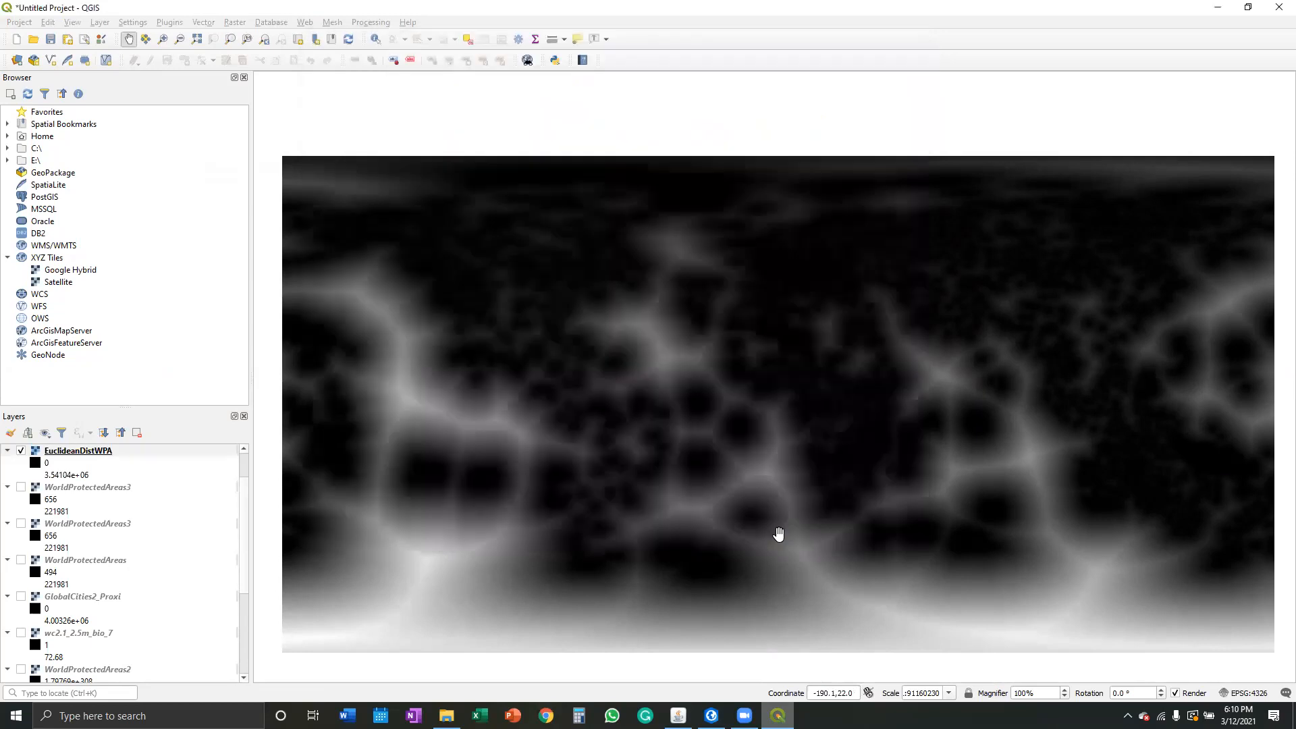
Start exporting EuclideanDistWPA as a new raster and calculate its extent from the BIO1 layer.
{"action": "right_click", "coordinate": [154, 450]}
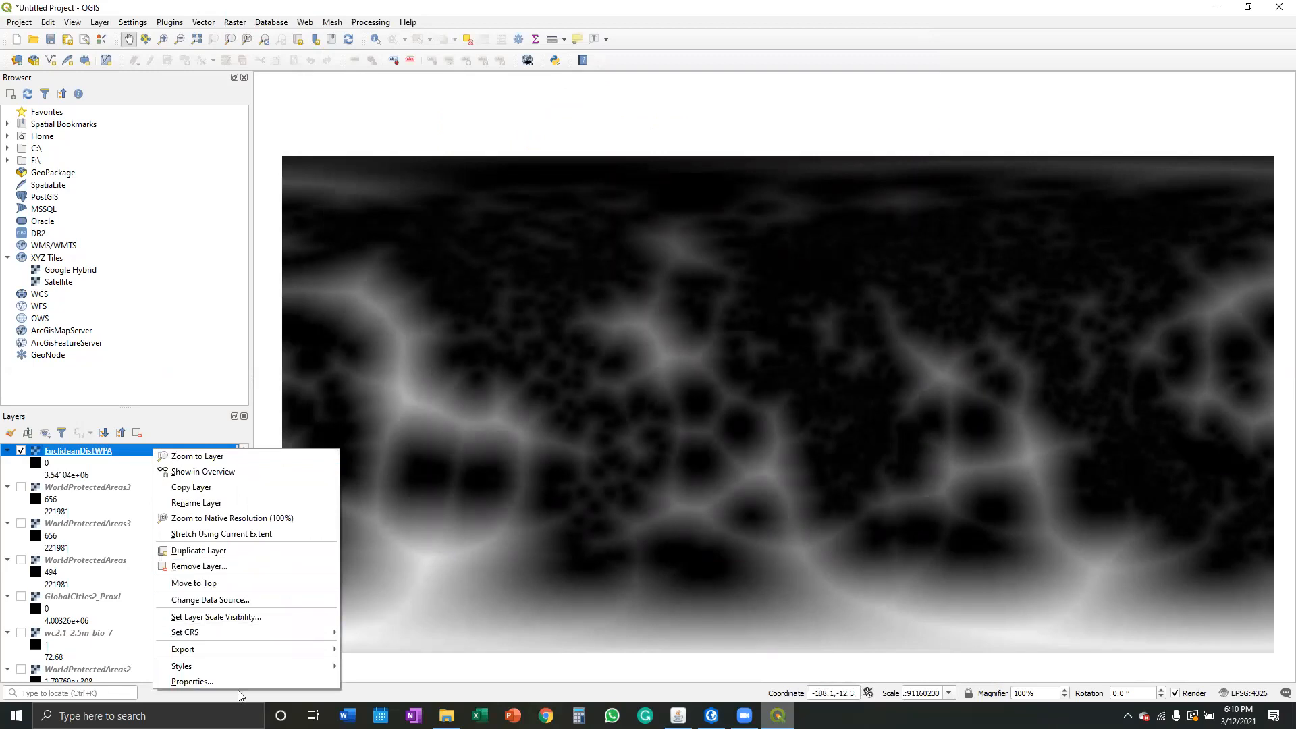
{"action": "mouse_move", "coordinate": [211, 649]}
{"action": "left_click", "coordinate": [381, 645]}
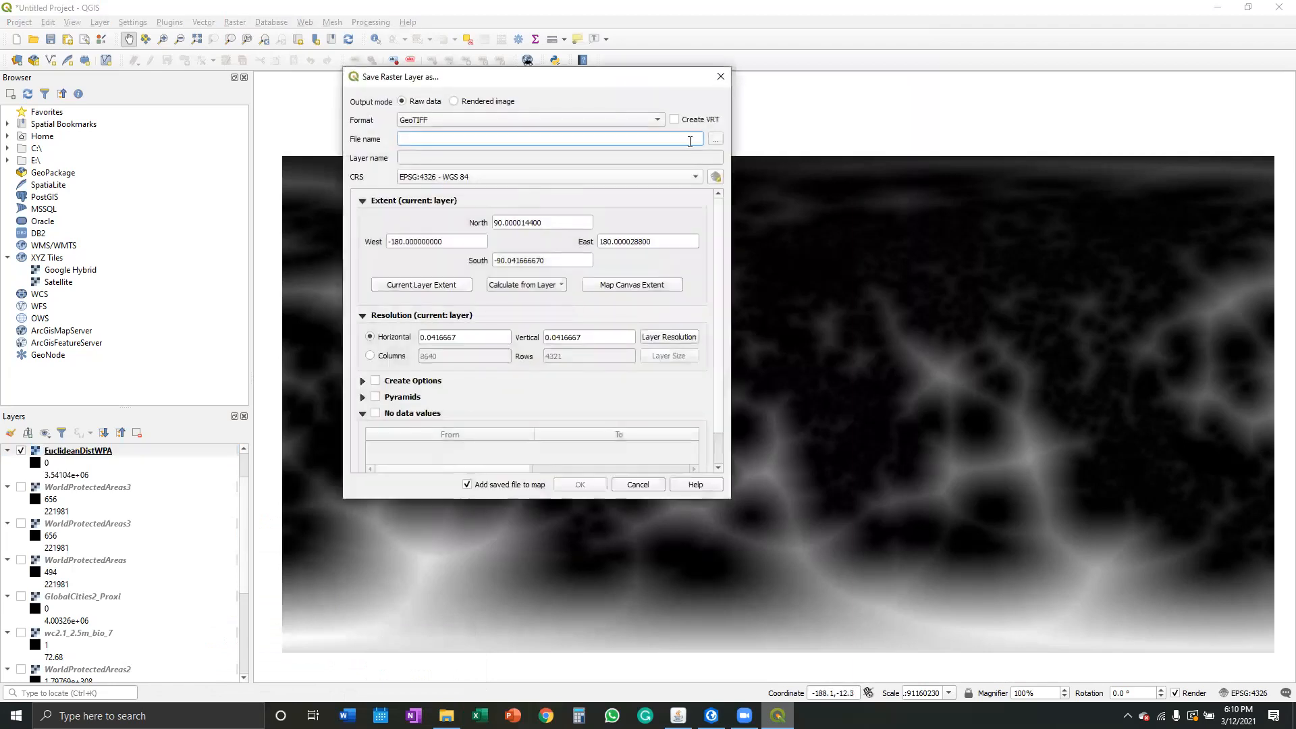
{"action": "left_click", "coordinate": [541, 287]}
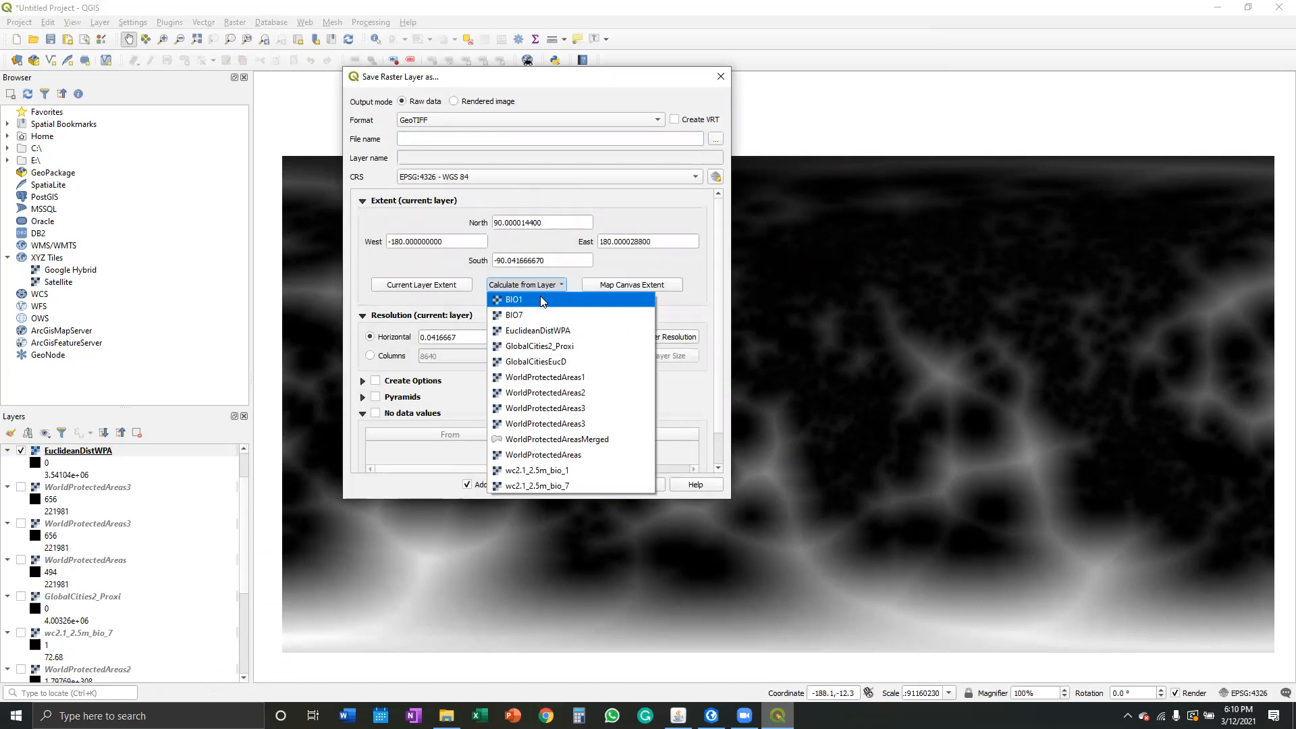
{"action": "left_click", "coordinate": [540, 299]}
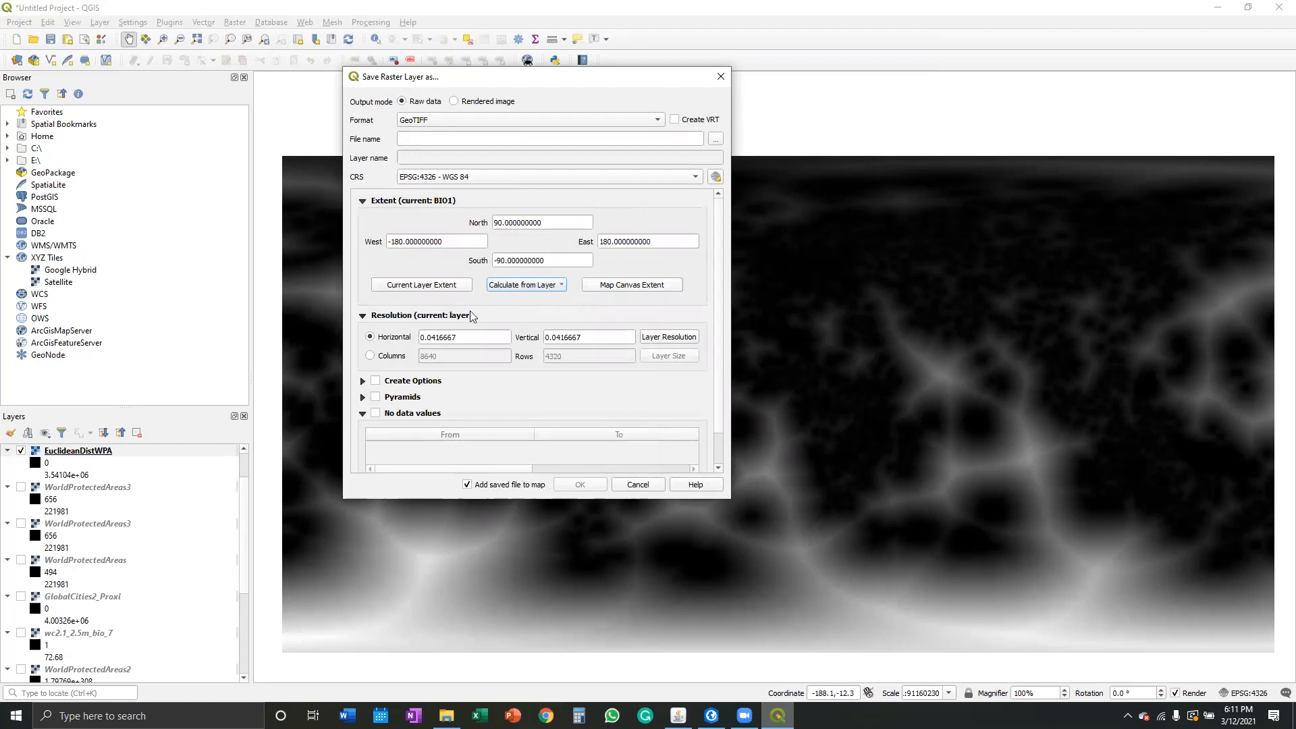
Save the export as WorldProtectedAreas4.tif in the Maxent files ready for modeling folder and hide the EuclideanDistWPA layer.
{"action": "left_click", "coordinate": [717, 143]}
{"action": "left_click", "coordinate": [611, 199]}
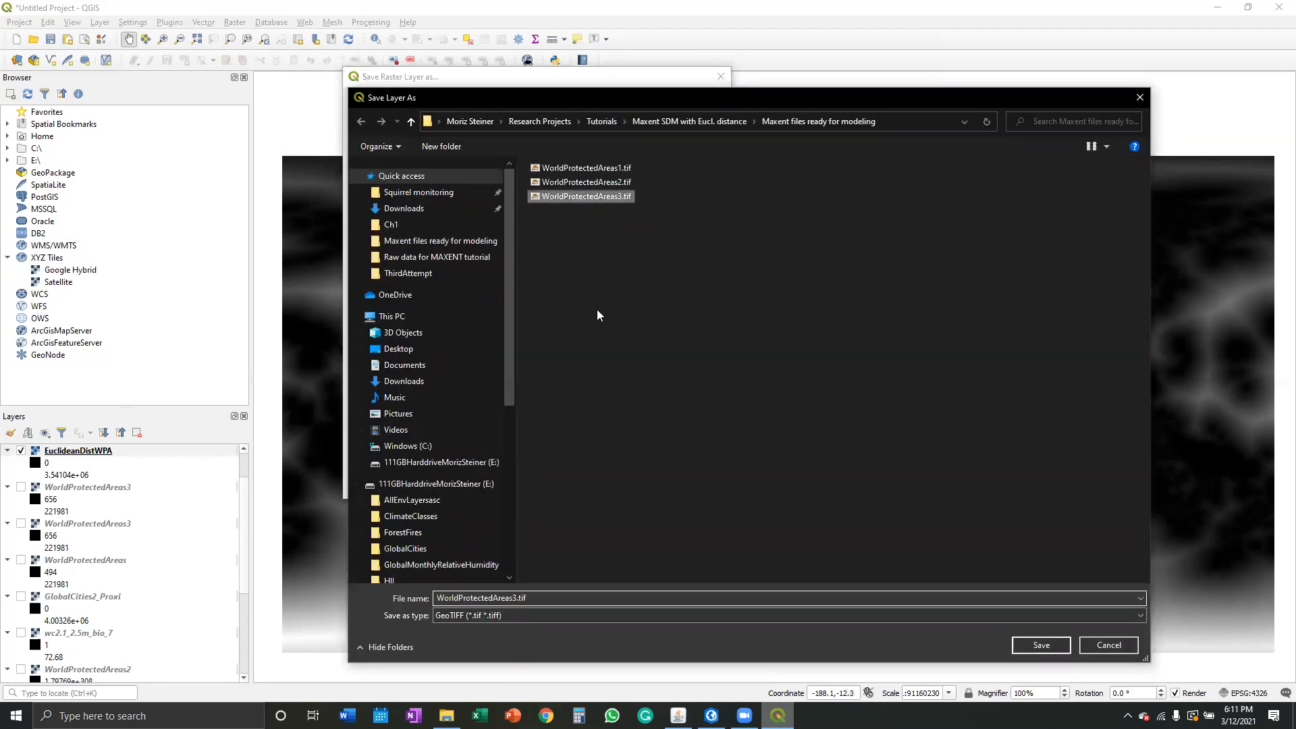
{"action": "left_click", "coordinate": [520, 598]}
{"action": "left_click", "coordinate": [518, 598]}
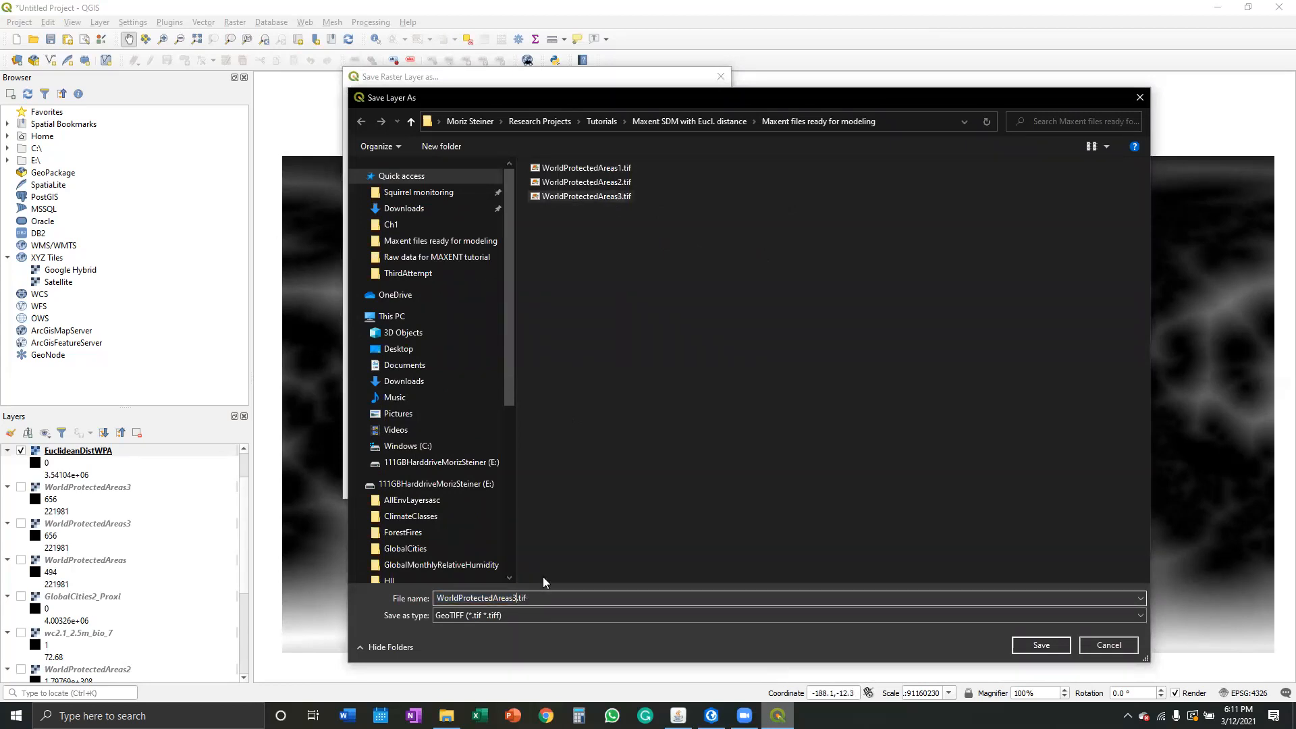
{"action": "key", "text": "BackSpace"}
{"action": "type", "text": "4"}
{"action": "left_click", "coordinate": [1044, 645]}
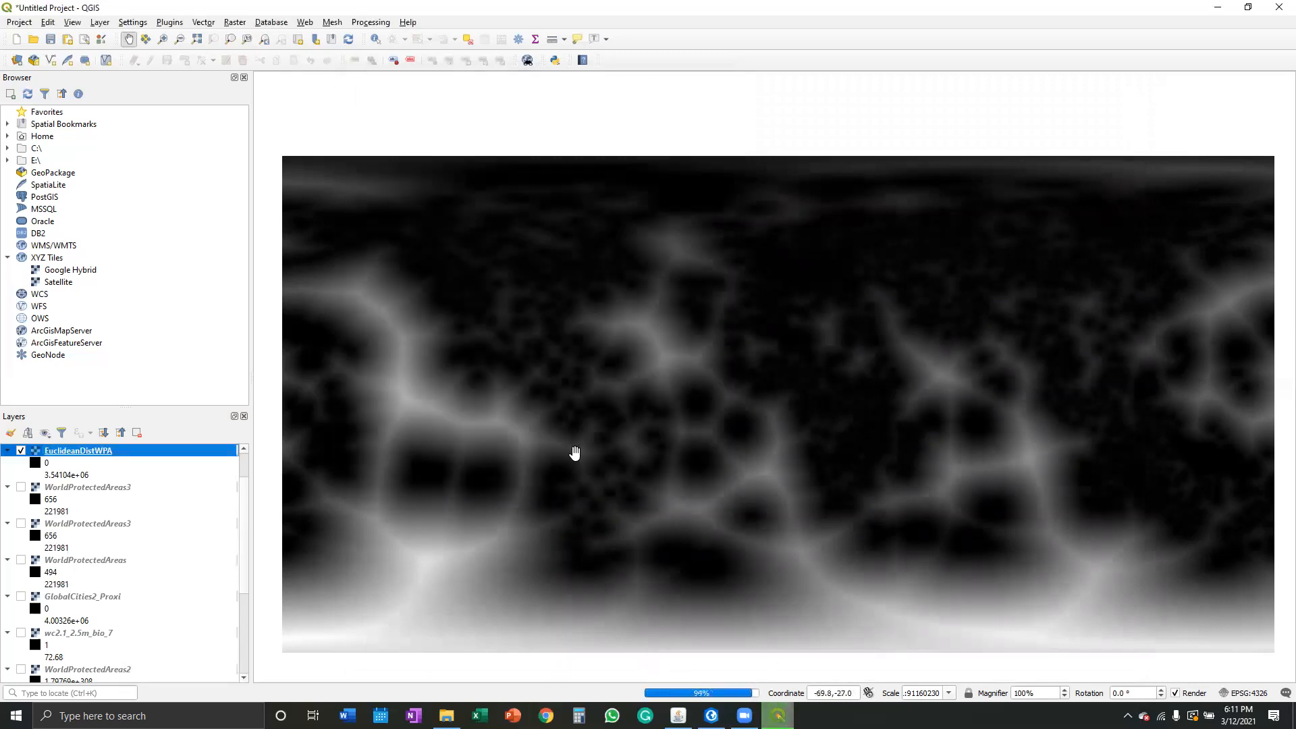
{"action": "left_click", "coordinate": [21, 487]}
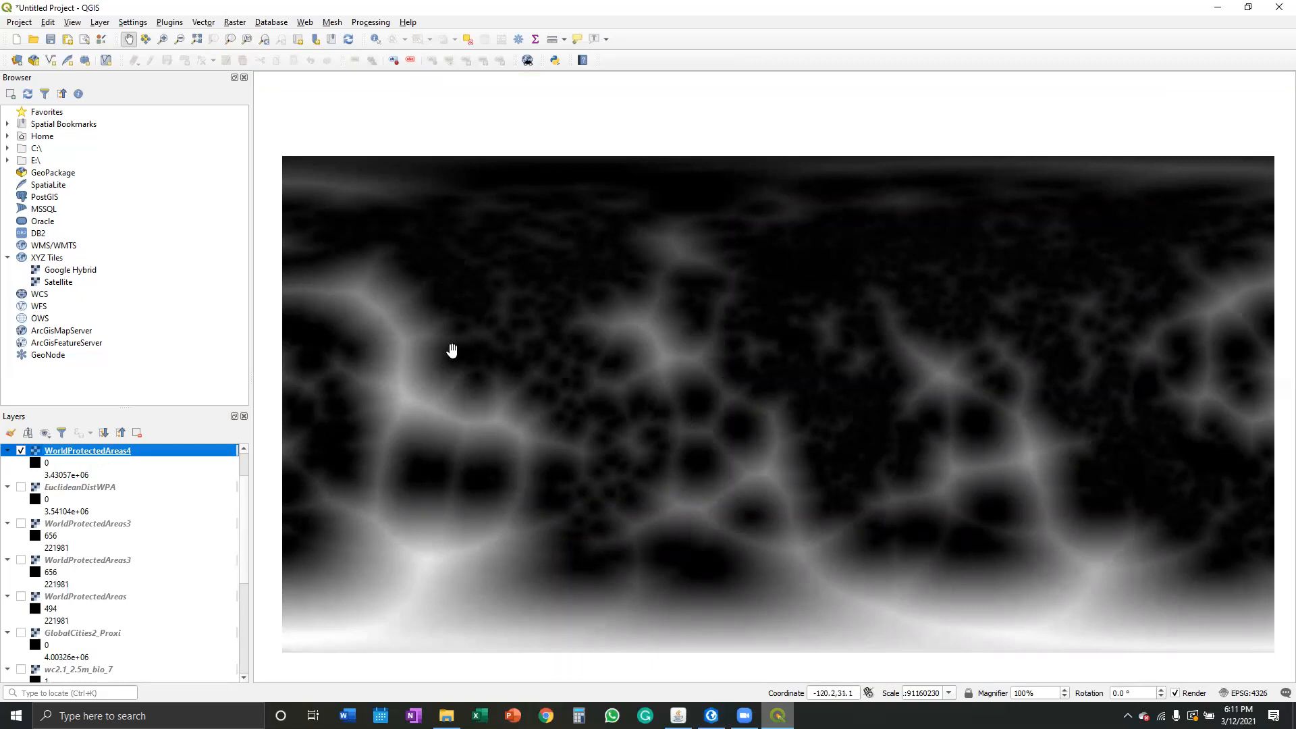
Start the Translate conversion for WorldProtectedAreas4 and override its output projection with the project CRS, EPSG:4326 - WGS 84.
{"action": "left_click", "coordinate": [236, 24]}
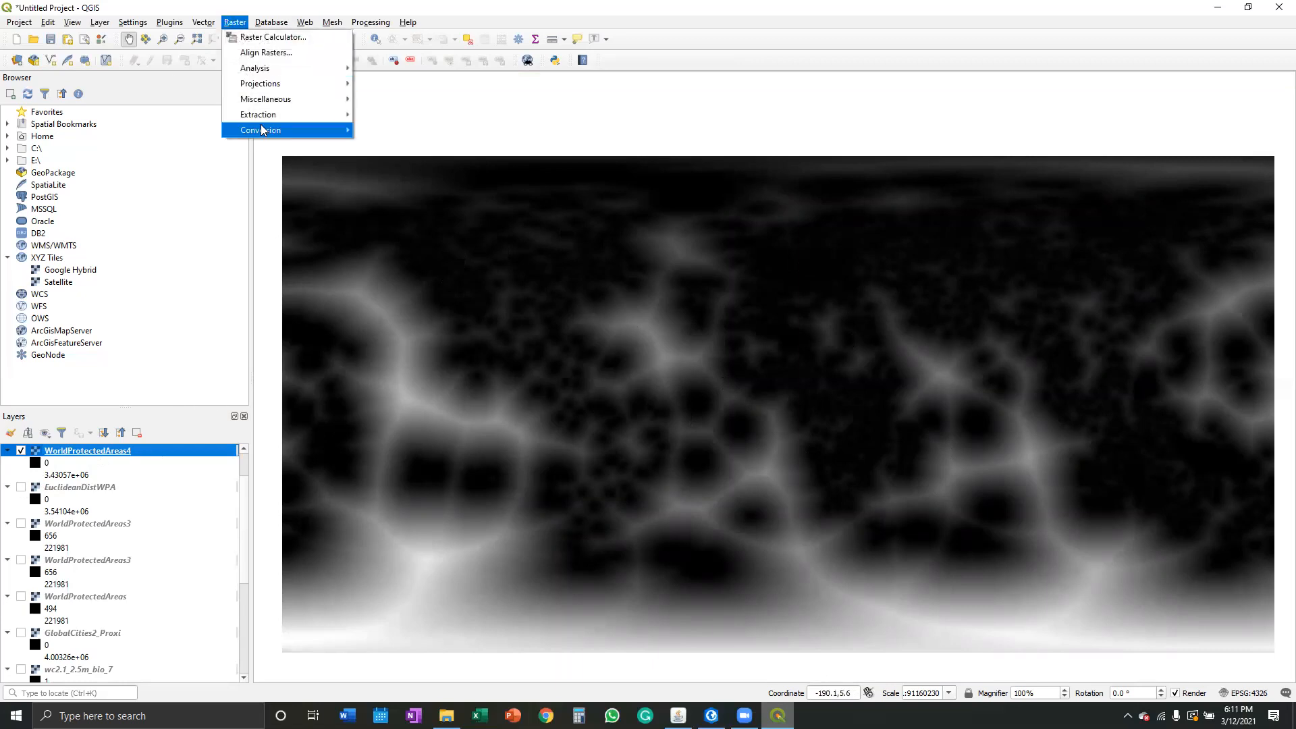
{"action": "mouse_move", "coordinate": [270, 131]}
{"action": "left_click", "coordinate": [412, 193]}
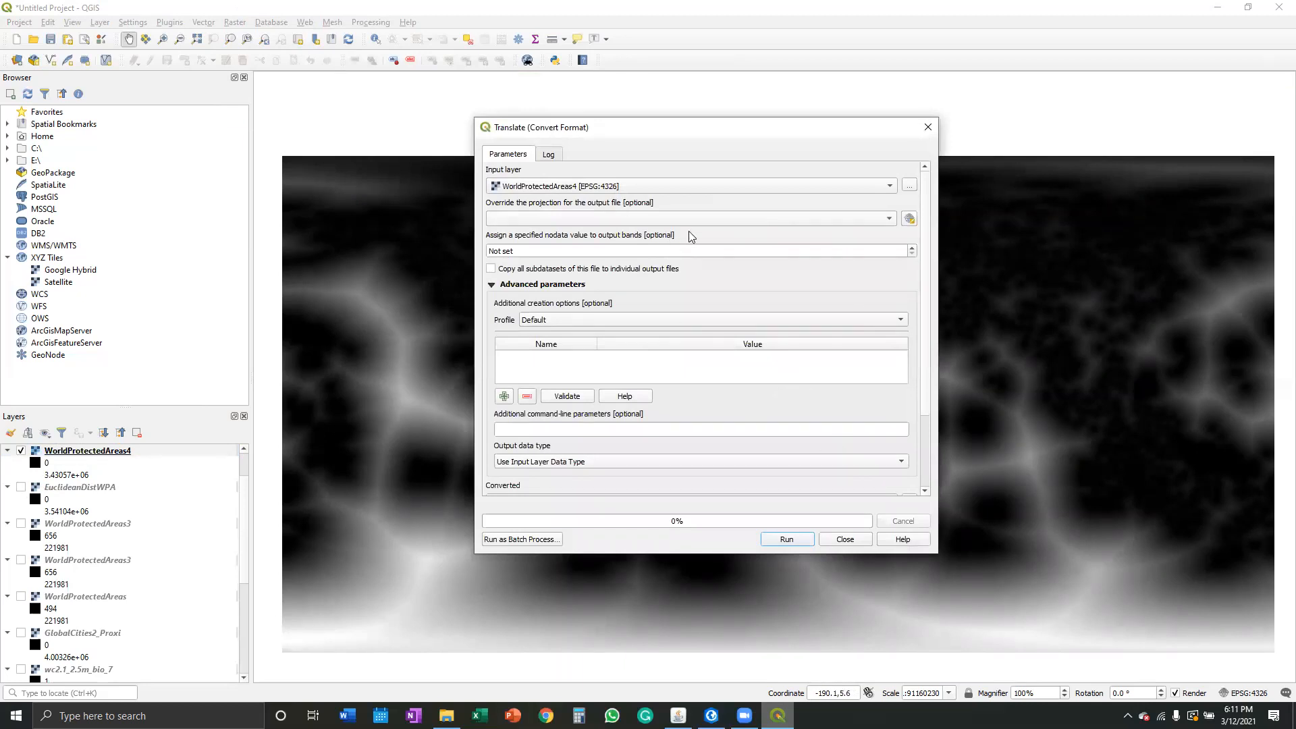
{"action": "left_click", "coordinate": [686, 224]}
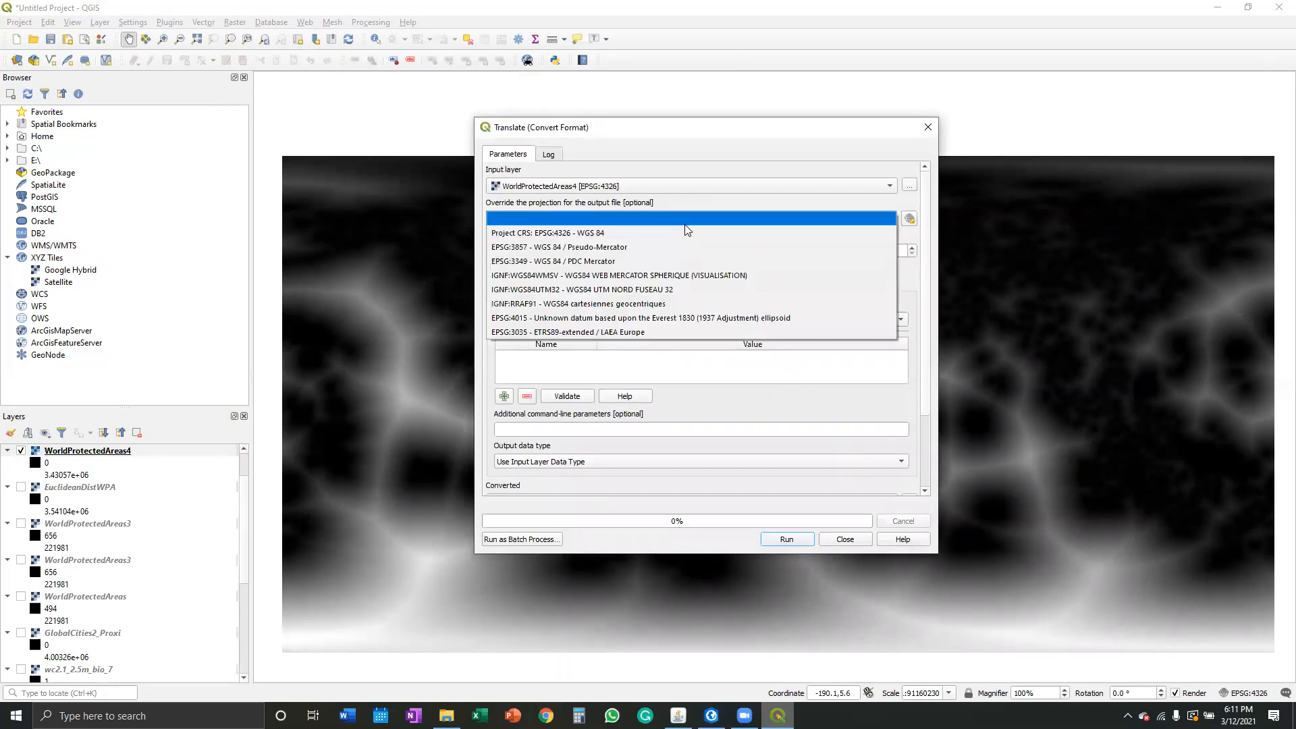
{"action": "left_click", "coordinate": [645, 232]}
{"action": "scroll", "coordinate": [874, 444], "scroll_direction": "down", "scroll_amount": 3}
Set the converted output to WorldProtectedAreas4.asc in the Maxent files ready for modeling folder and run the conversion.
{"action": "left_click", "coordinate": [913, 406]}
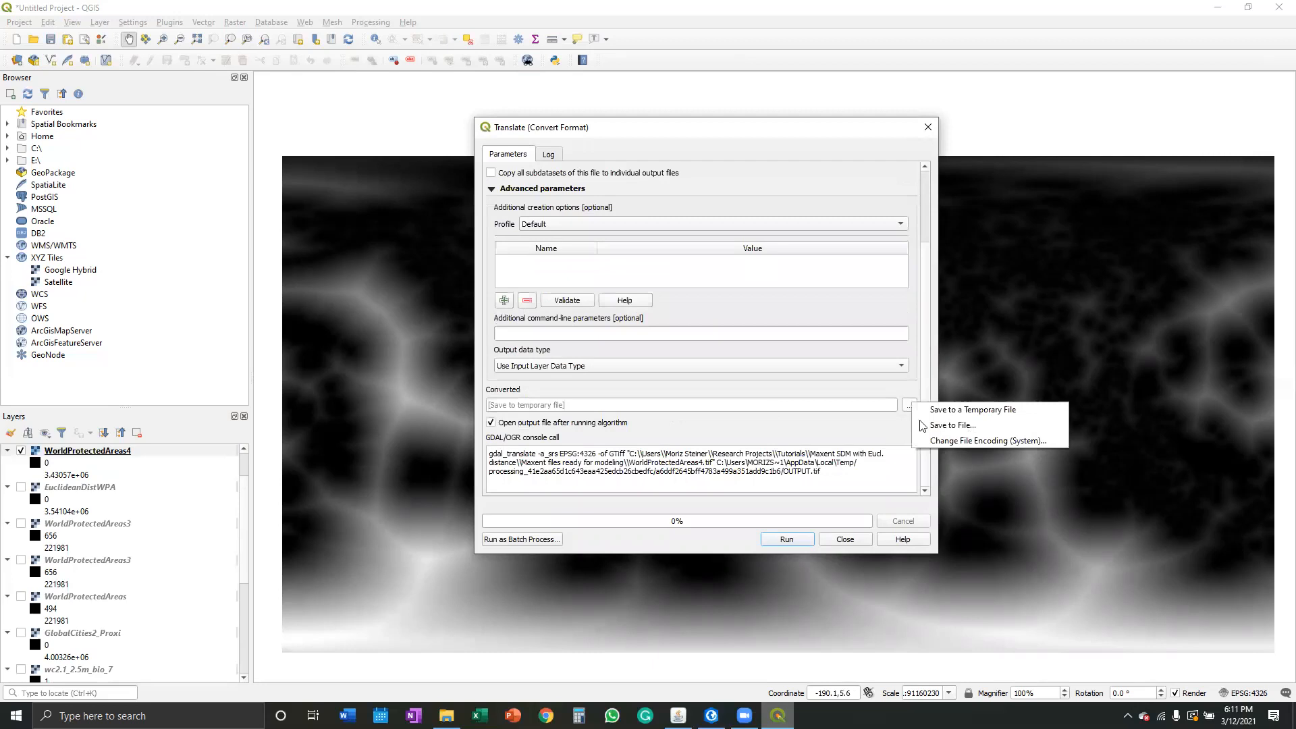
{"action": "left_click", "coordinate": [945, 422]}
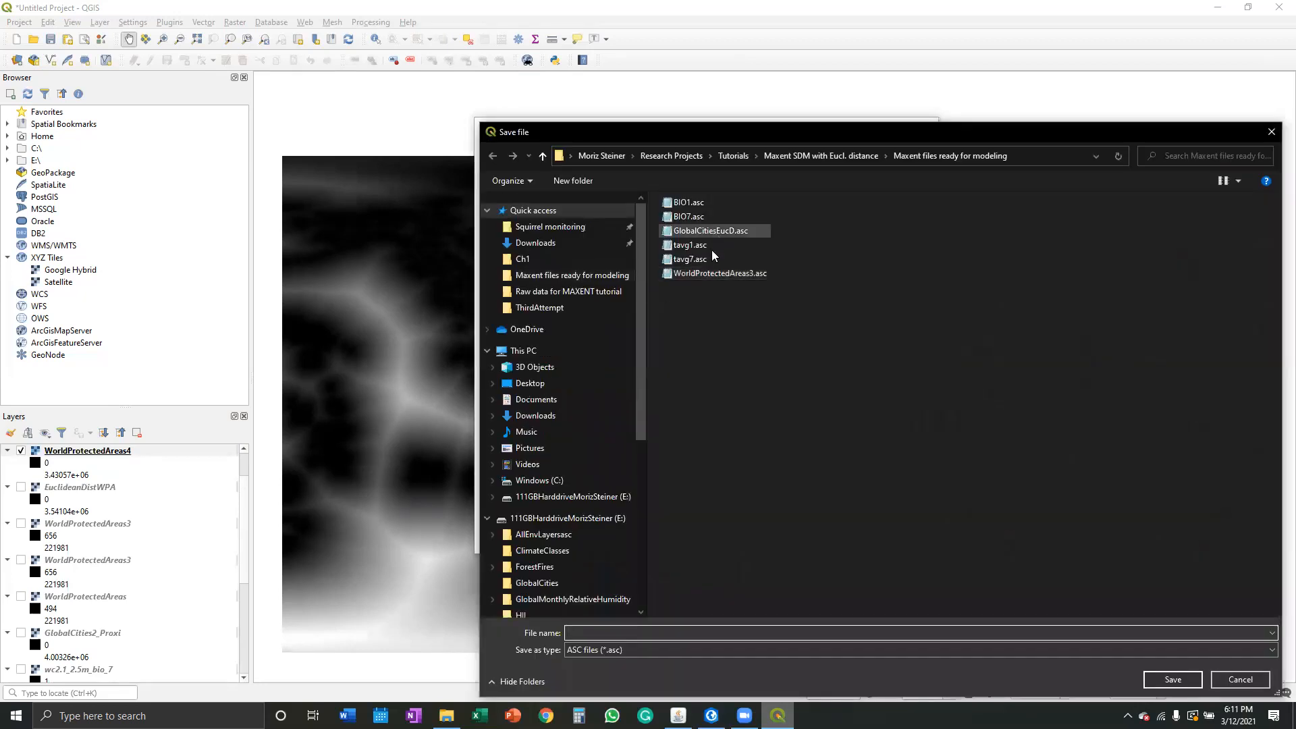
{"action": "left_click", "coordinate": [716, 274]}
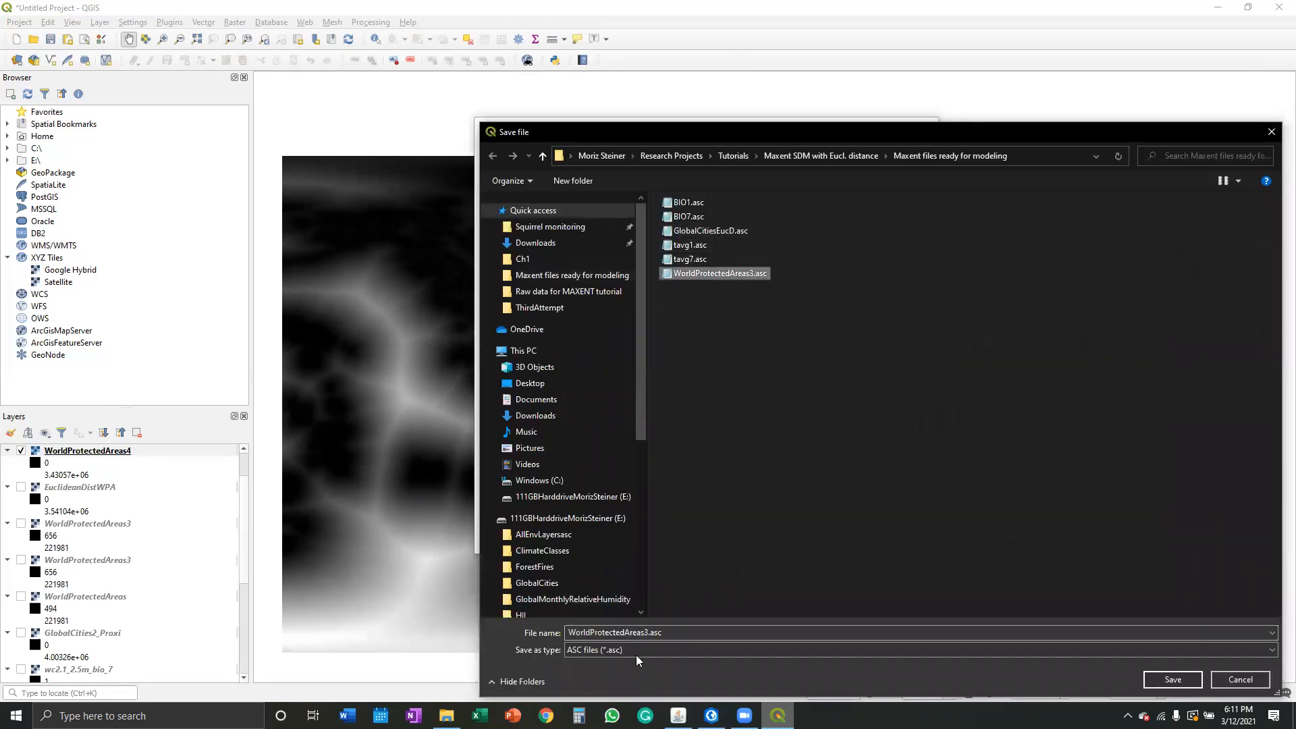
{"action": "left_click", "coordinate": [648, 629]}
{"action": "left_click", "coordinate": [647, 632]}
{"action": "key", "text": "BackSpace"}
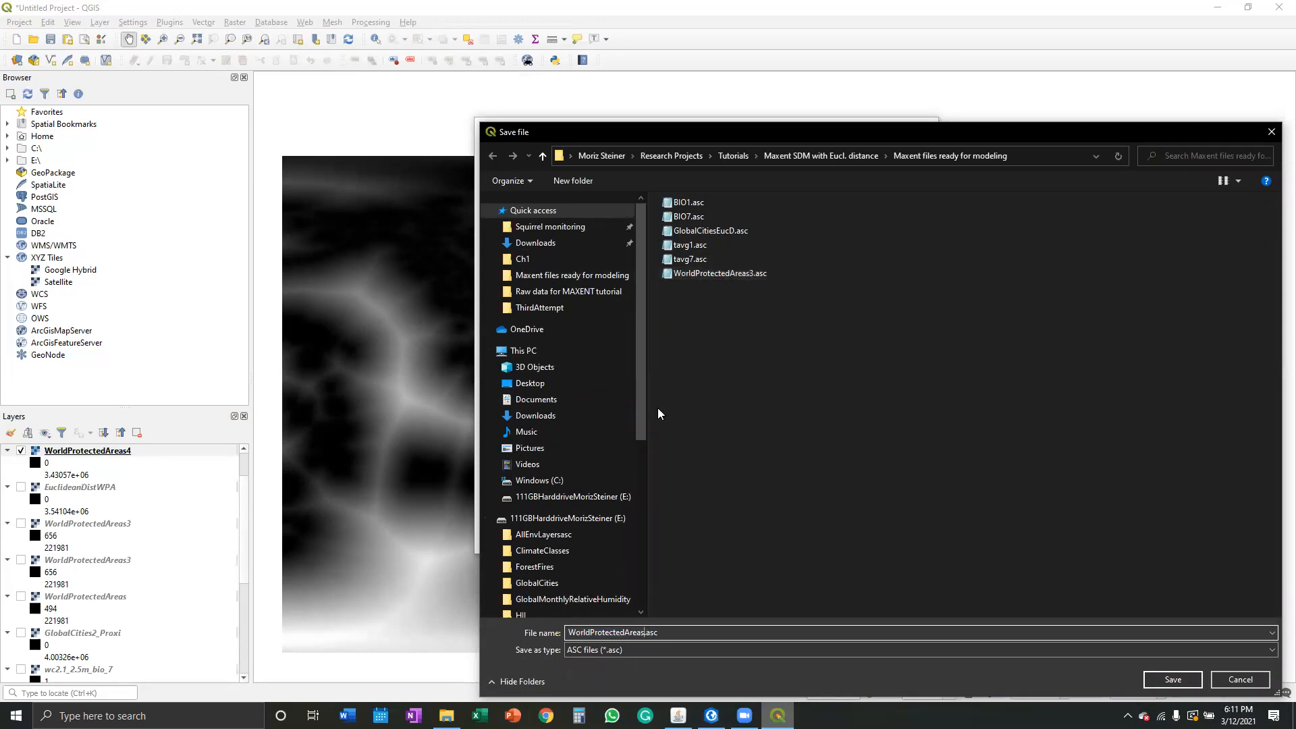
{"action": "left_click", "coordinate": [1174, 679]}
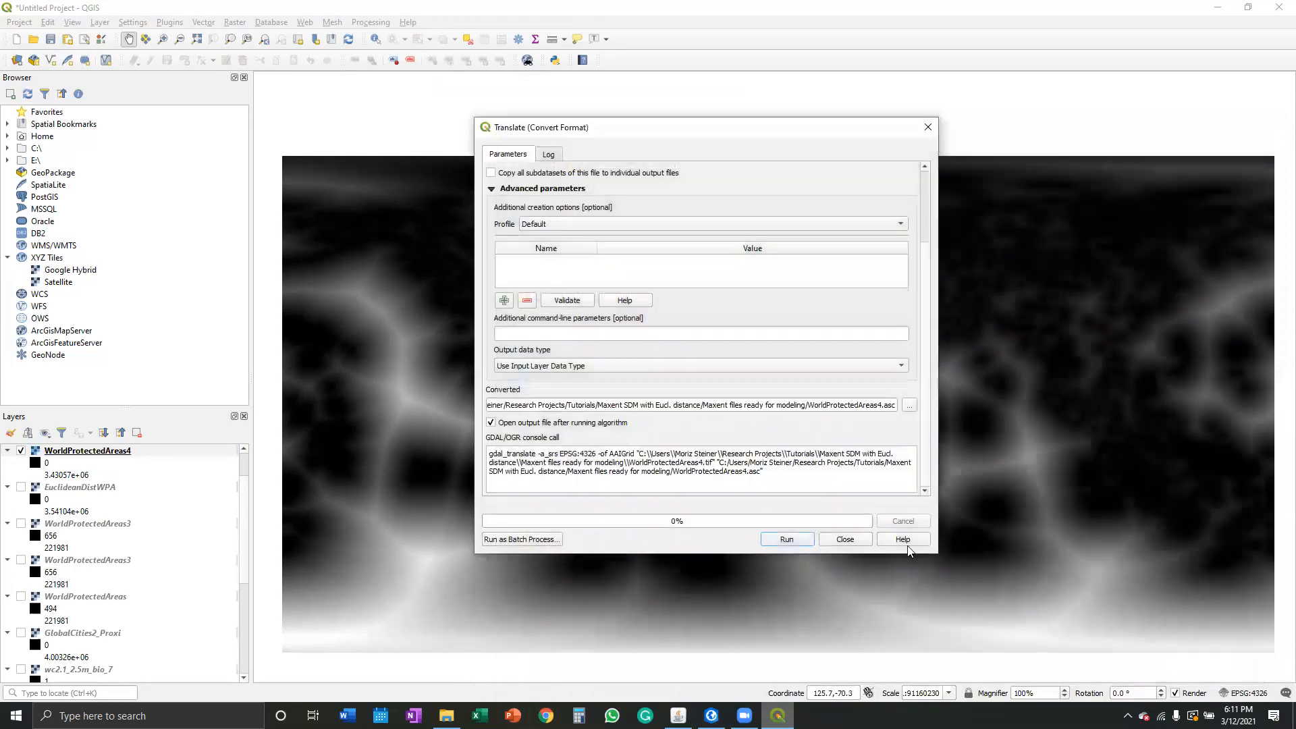
{"action": "left_click", "coordinate": [786, 539]}
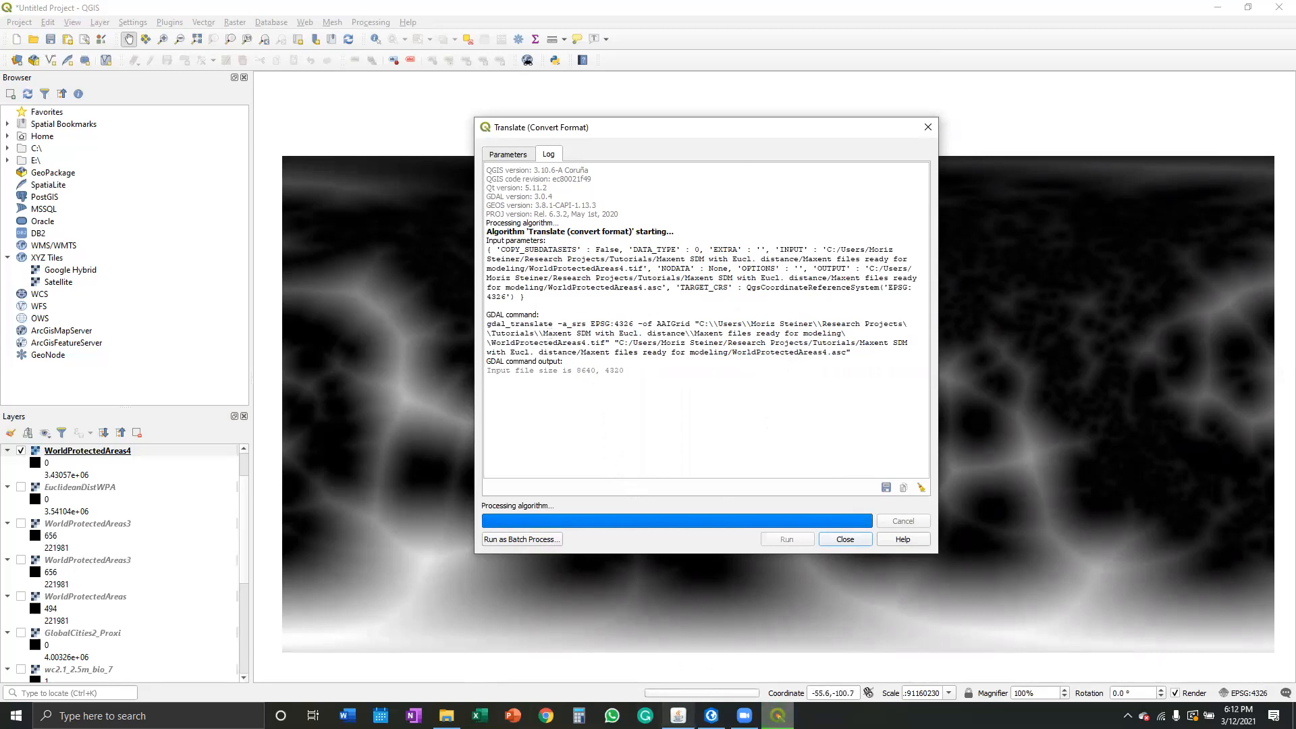
Switch to MaxEnt and enable the creation of response curves.
{"action": "key", "text": "alt+Tab"}
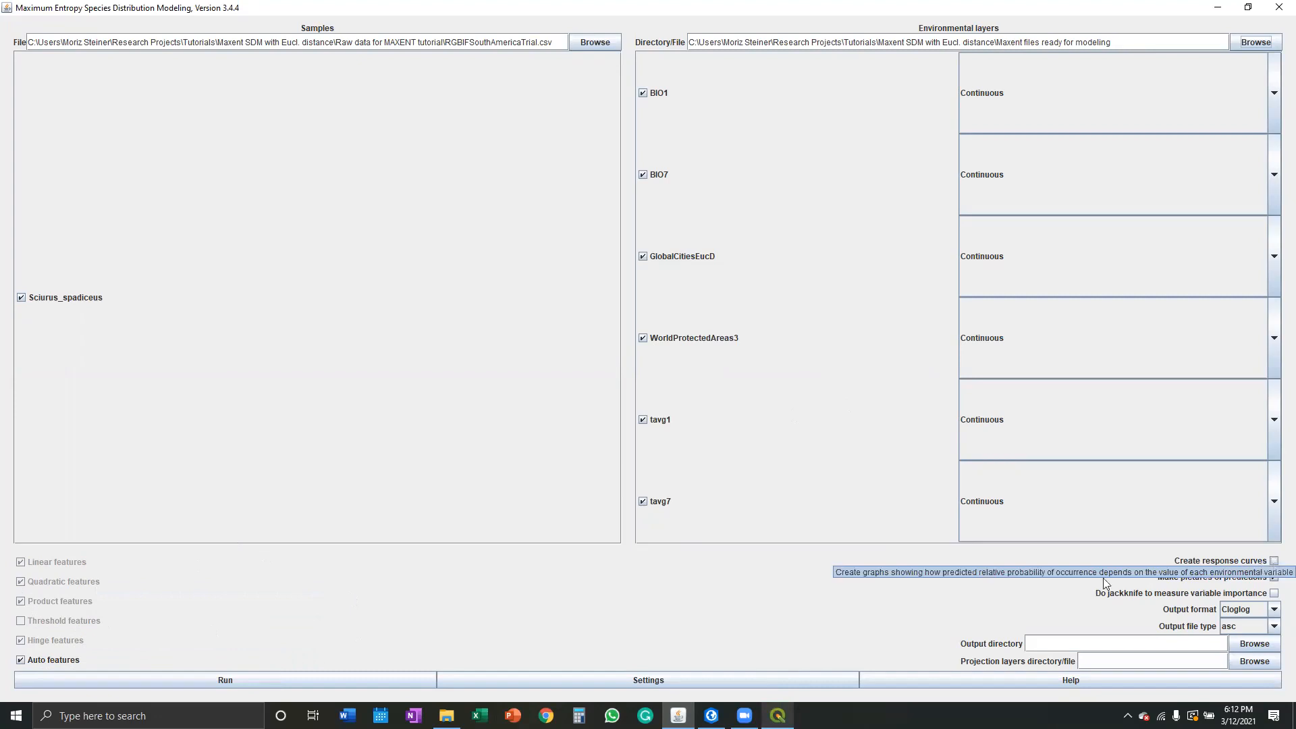
{"action": "left_click", "coordinate": [1274, 560]}
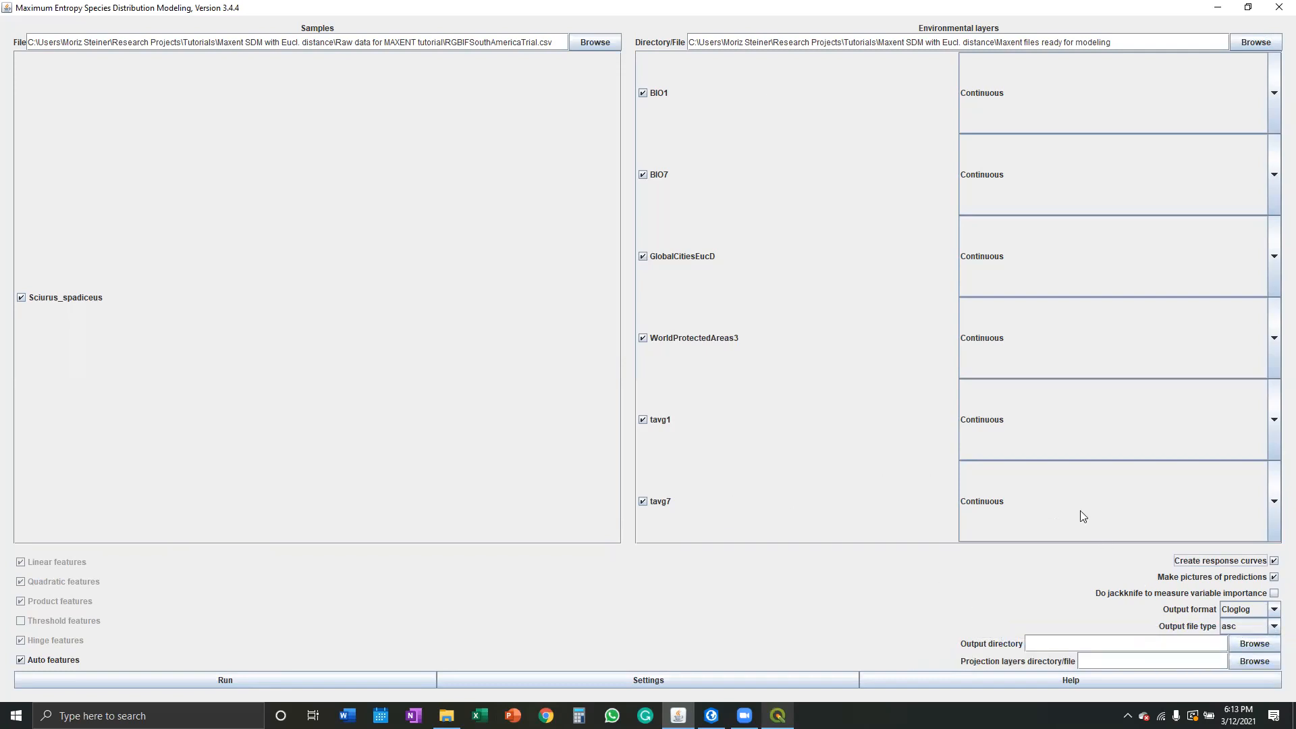
Set MaxEnt's output directory to the Maxent files ready for modeling folder.
{"action": "left_click", "coordinate": [1254, 643]}
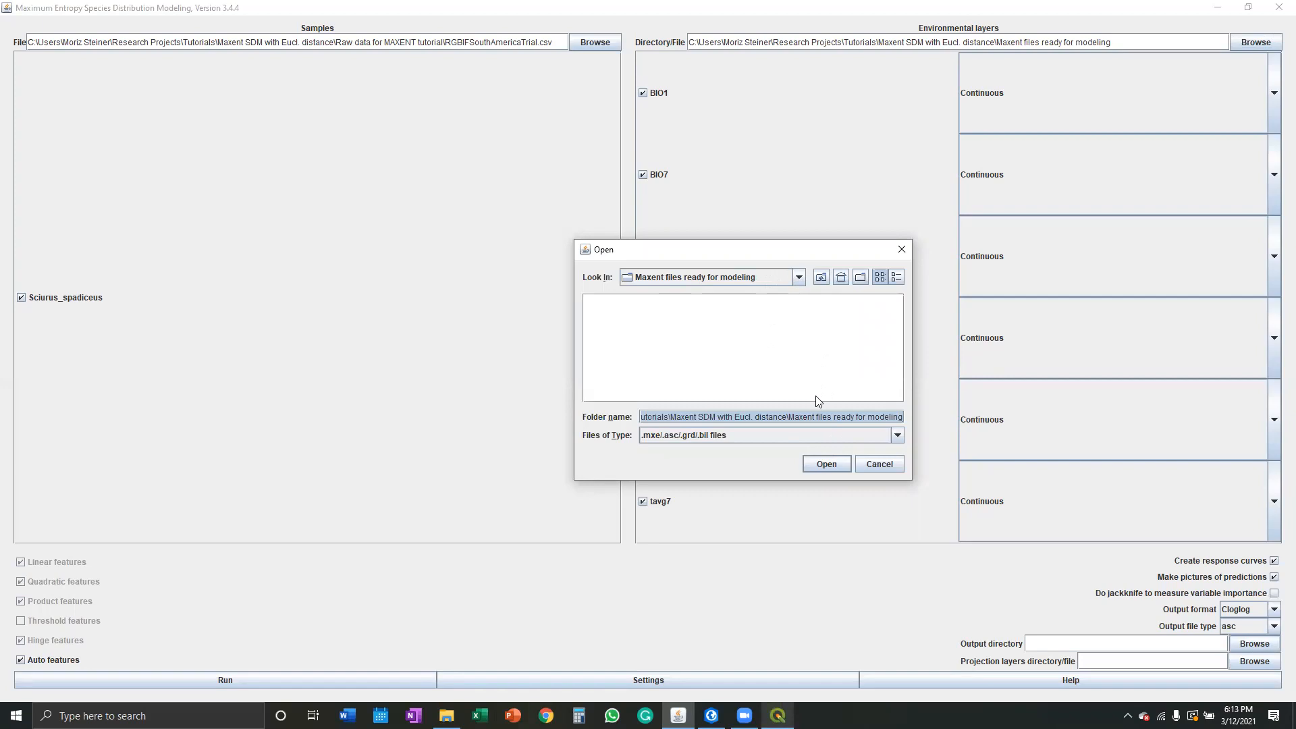
{"action": "left_click", "coordinate": [828, 463]}
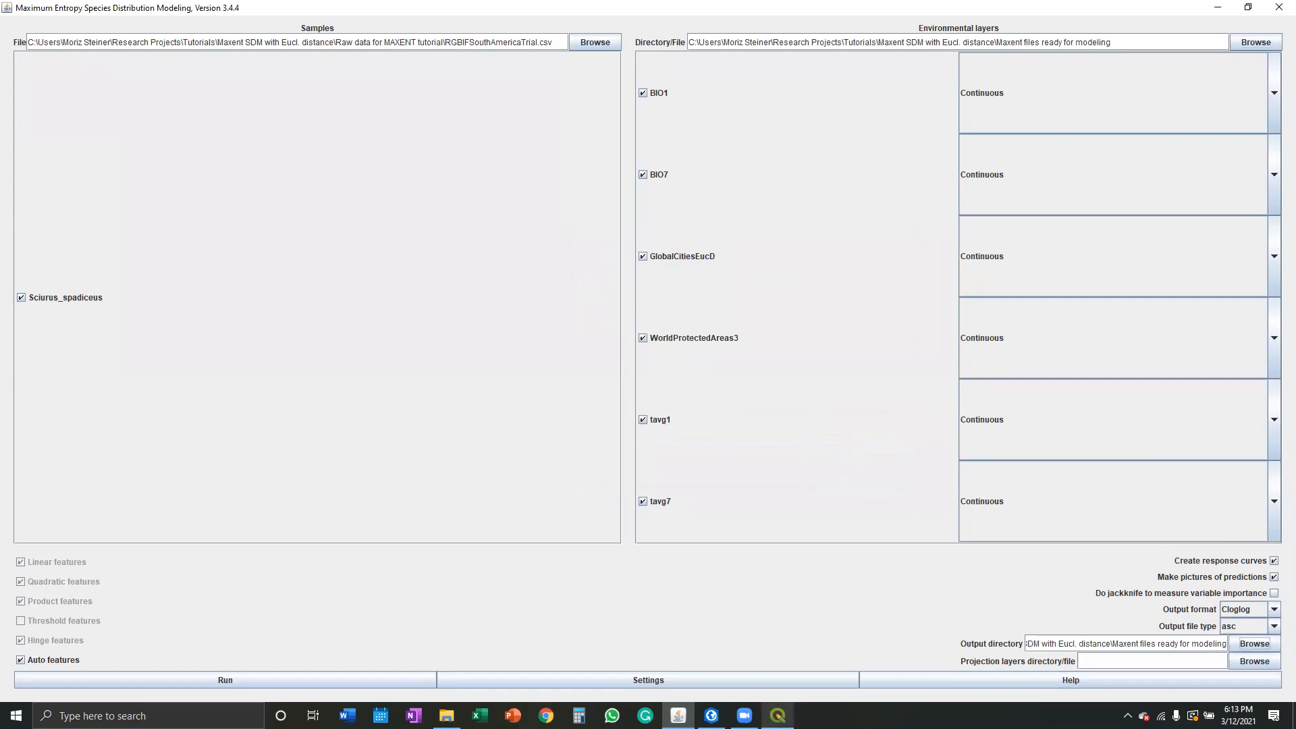
Switch to QGIS, close the finished Translate dialog and return to MaxEnt.
{"action": "left_click", "coordinate": [777, 715]}
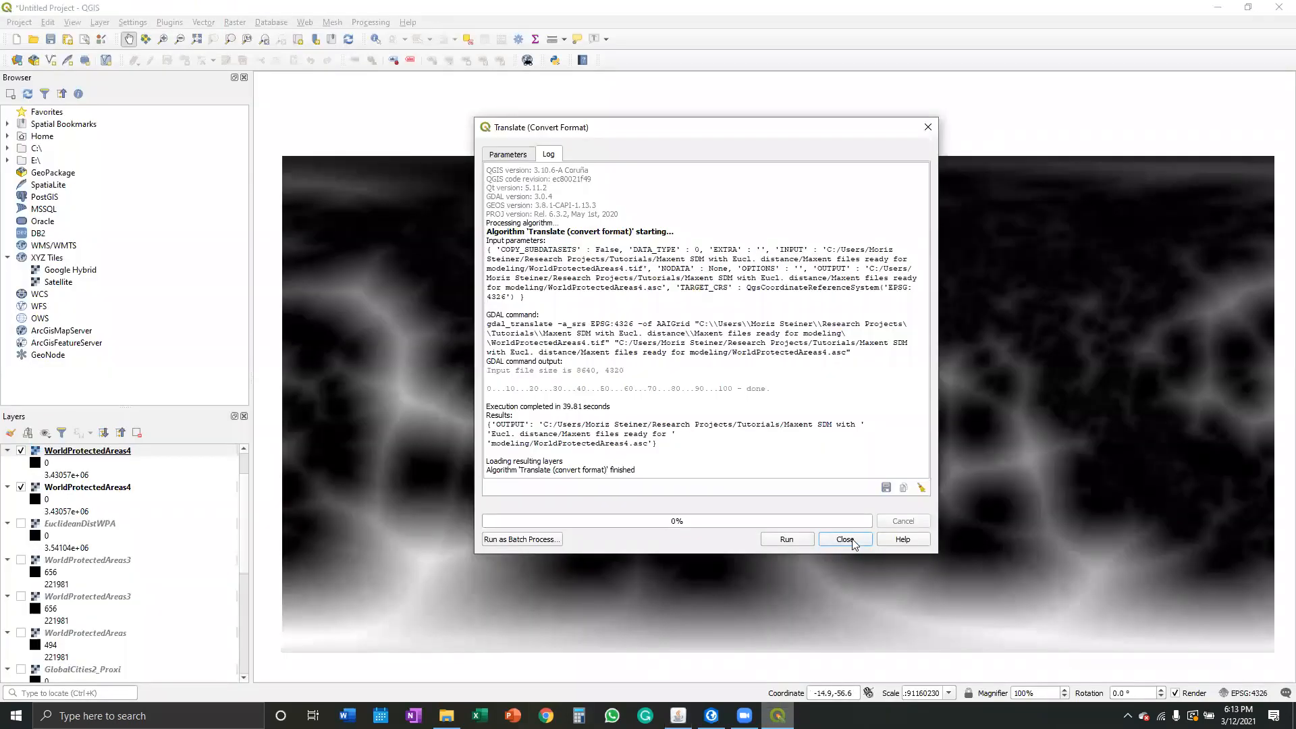
{"action": "left_click", "coordinate": [852, 542]}
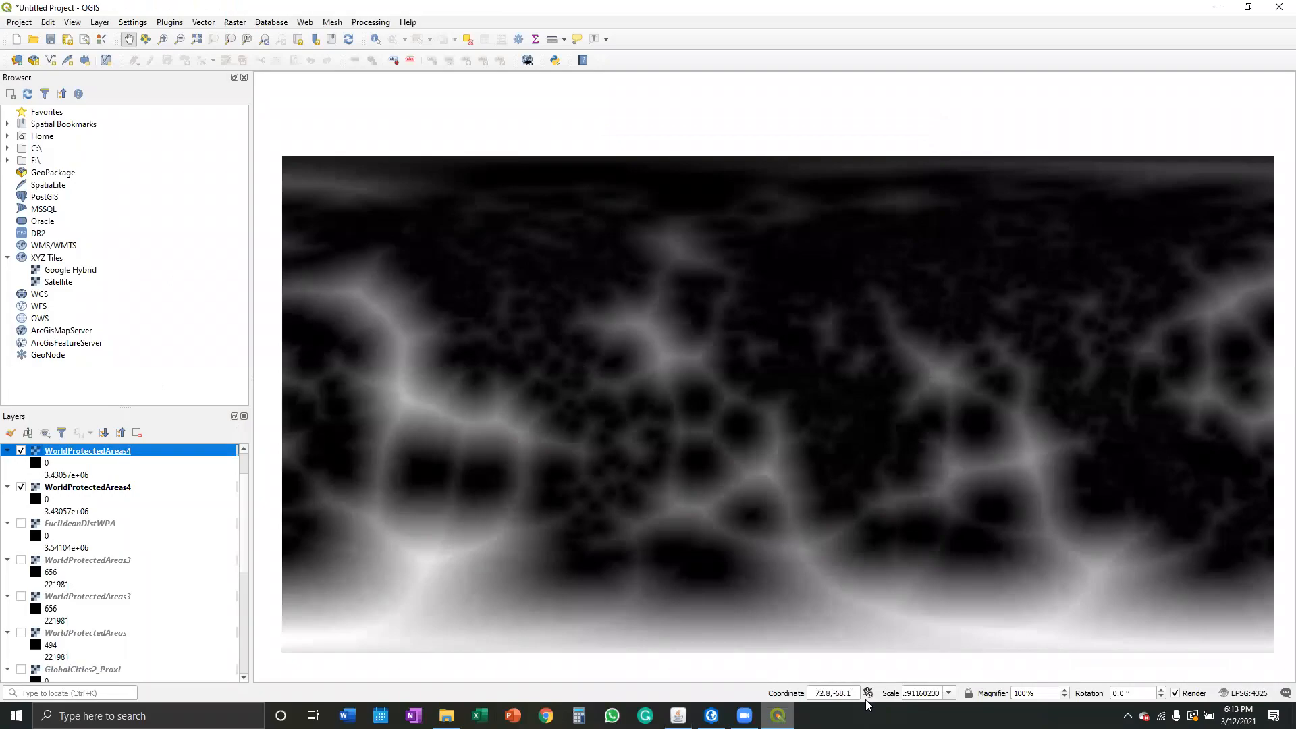
{"action": "key", "text": "alt+Tab"}
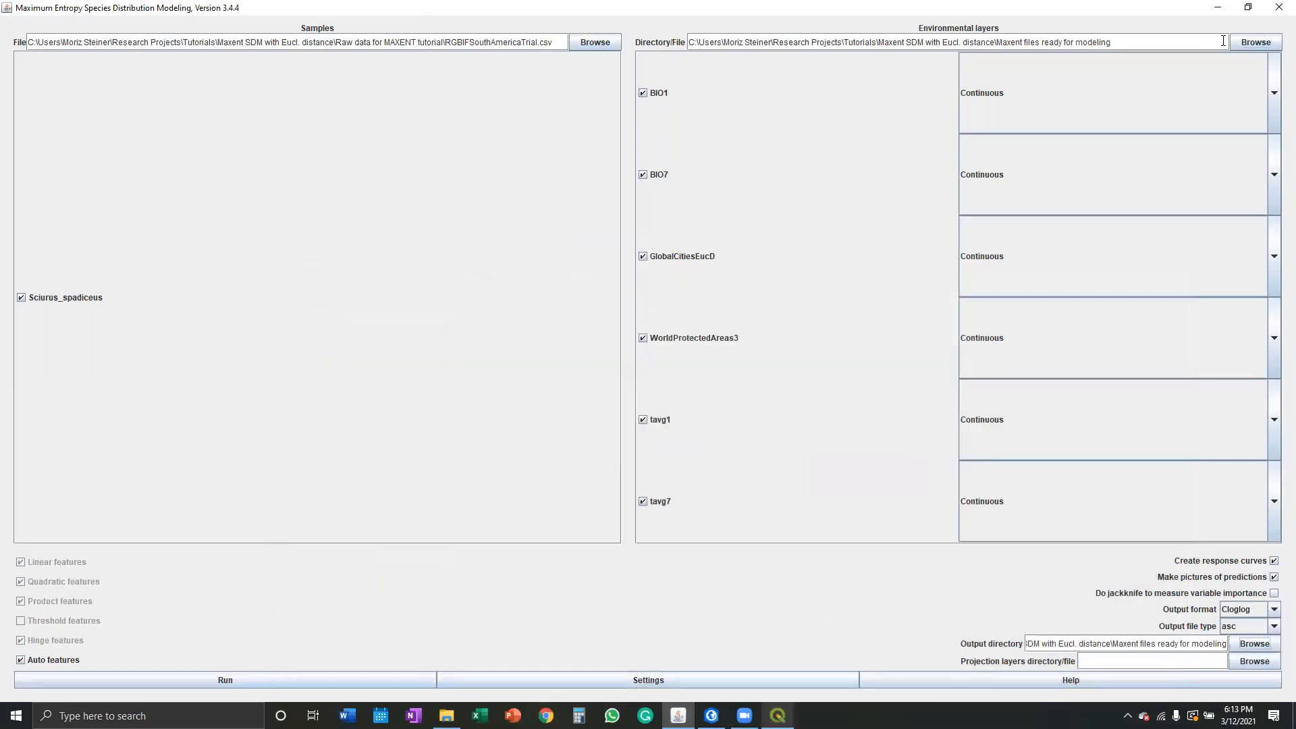
Reload the environmental layers from the Maxent files ready for modeling folder, showing all file types and choosing BIO1.asc.
{"action": "left_click", "coordinate": [1243, 46]}
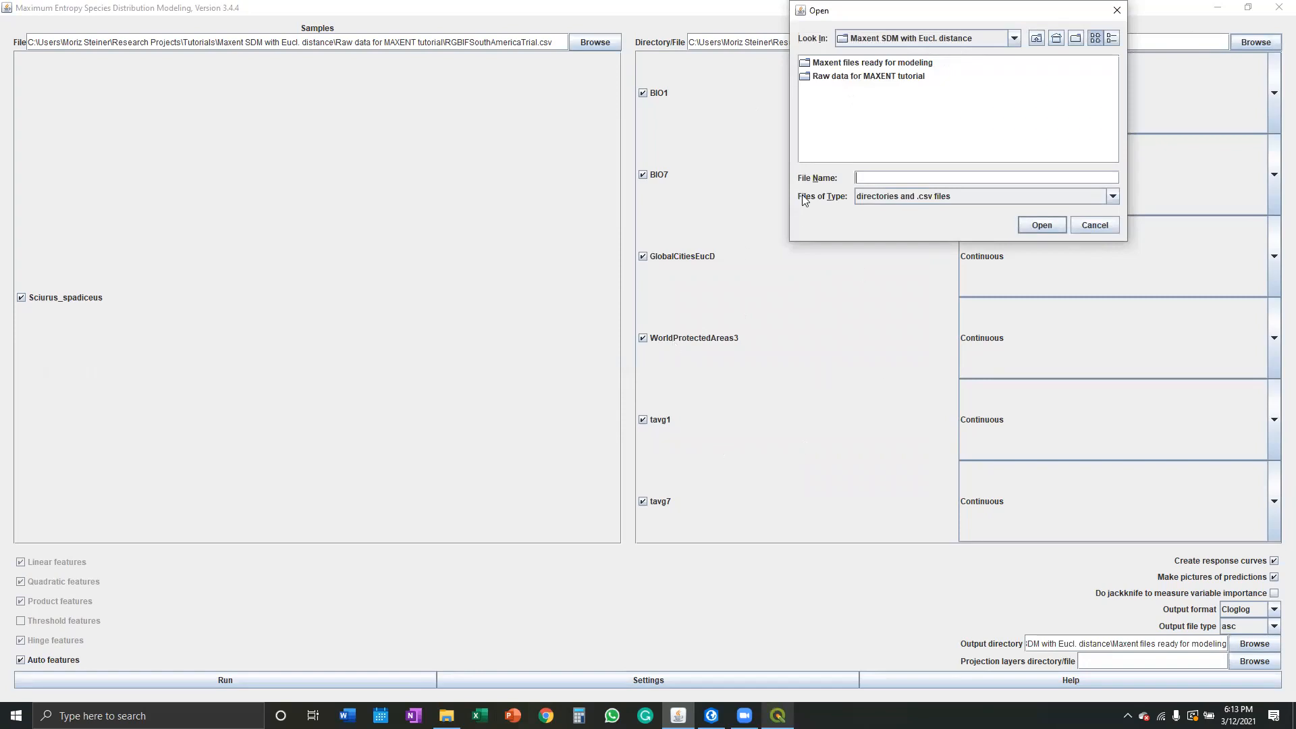
{"action": "double_click", "coordinate": [895, 62]}
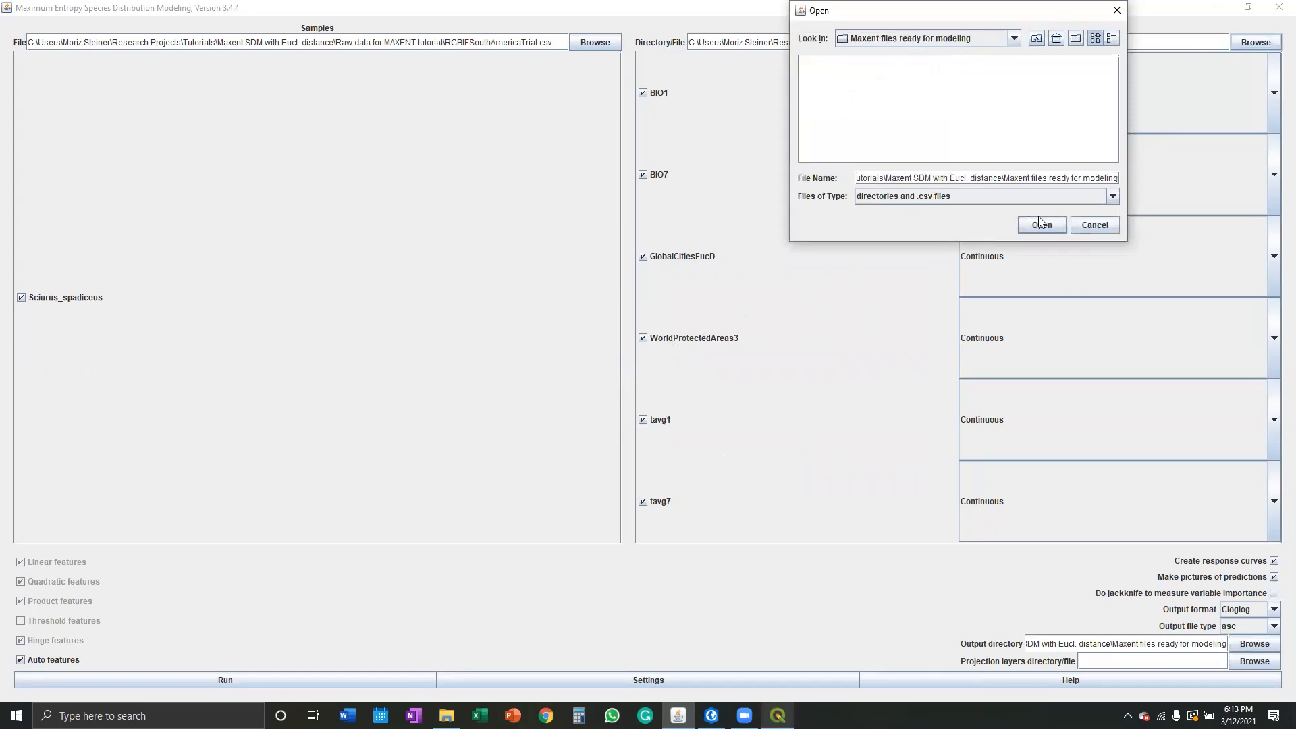
{"action": "left_click", "coordinate": [1087, 195]}
{"action": "left_click", "coordinate": [895, 210]}
{"action": "left_click", "coordinate": [840, 63]}
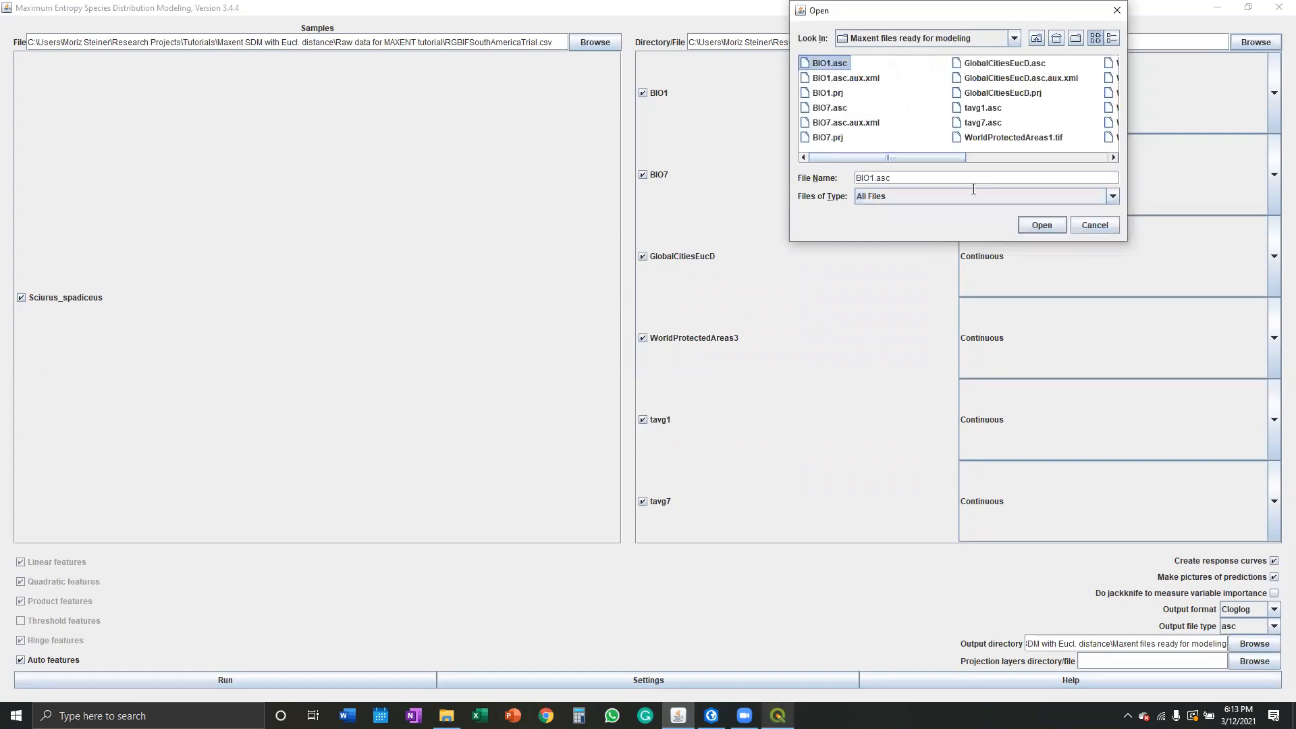
{"action": "left_click", "coordinate": [1041, 224]}
Exclude WorldProtectedAreas3 from the environmental layers and run the Sciurus_spadiceus model.
{"action": "left_click", "coordinate": [646, 296]}
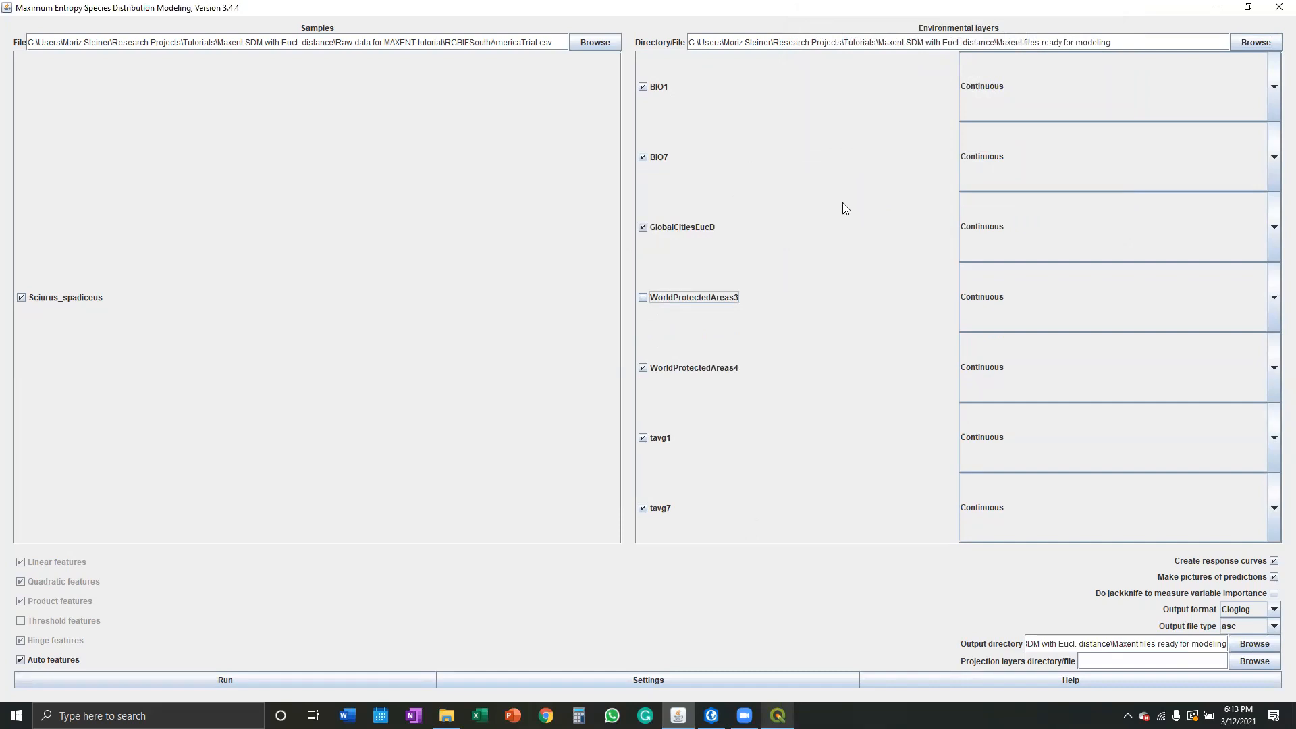
{"action": "left_click", "coordinate": [228, 679]}
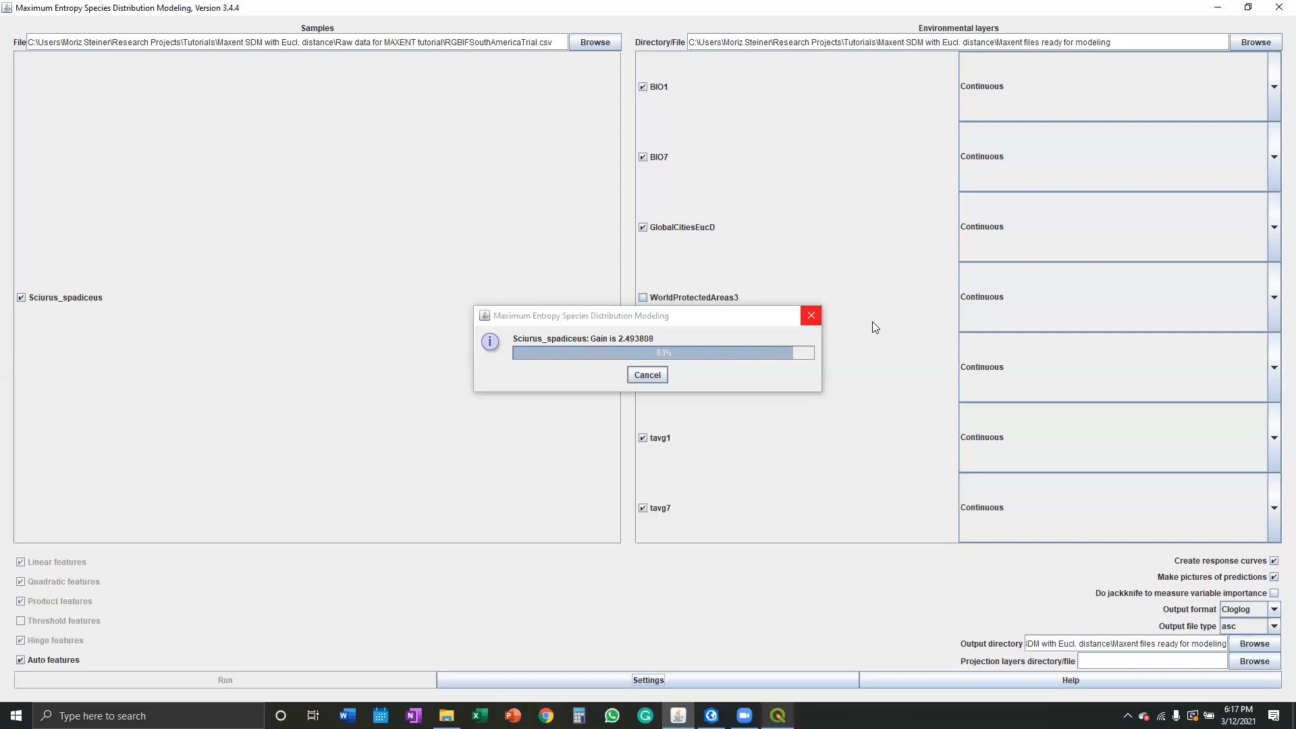
{"action": "left_click_drag", "start_coordinate": [636, 241], "coordinate": [430, 138]}
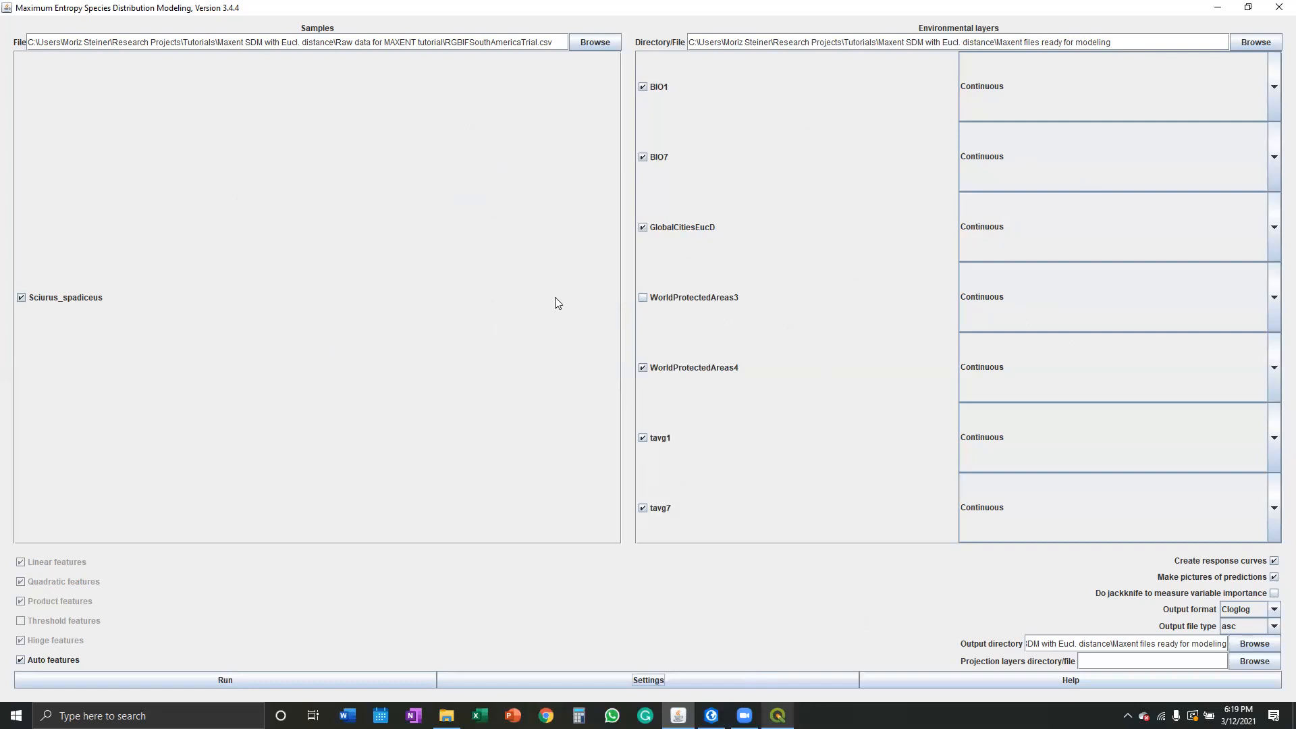
Minimize the MaxEnt and ArcGIS Pro windows, switch to QGIS and hide both WorldProtectedAreas4 layers.
{"action": "key", "text": "super+e"}
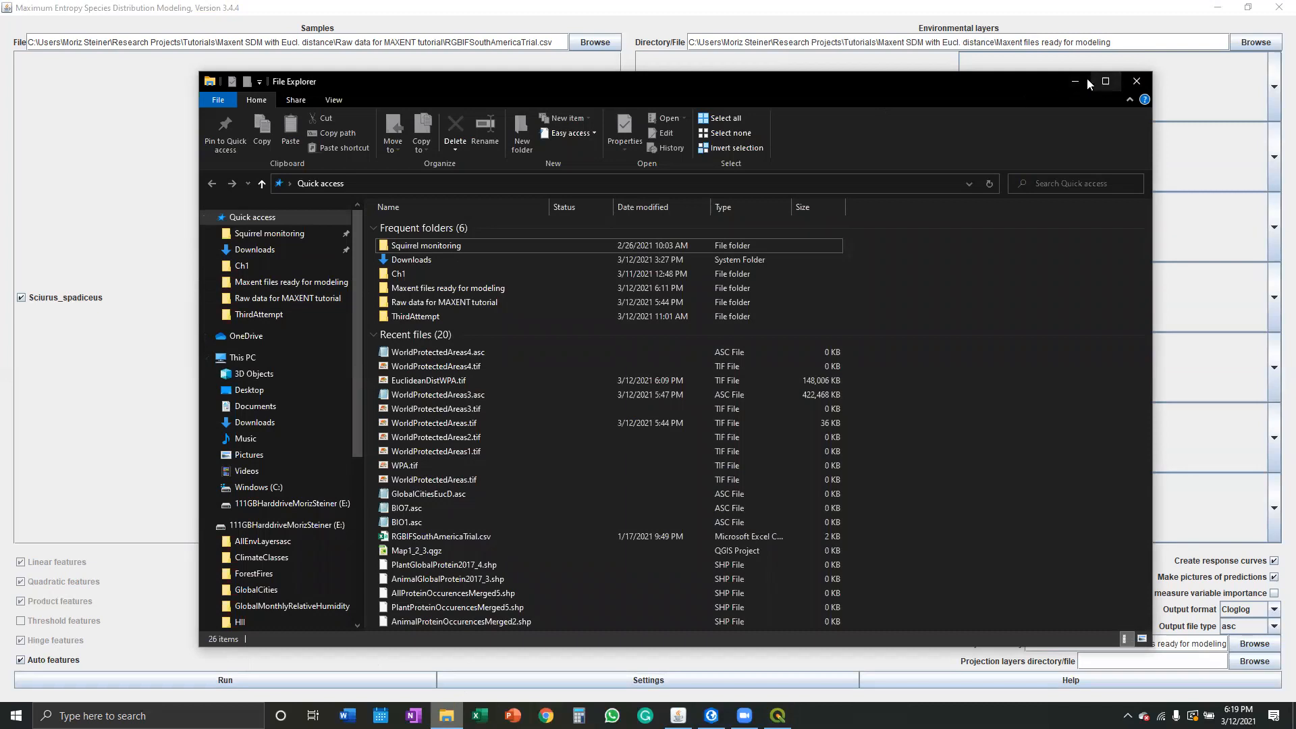
{"action": "left_click", "coordinate": [1076, 81]}
{"action": "left_click", "coordinate": [1218, 8]}
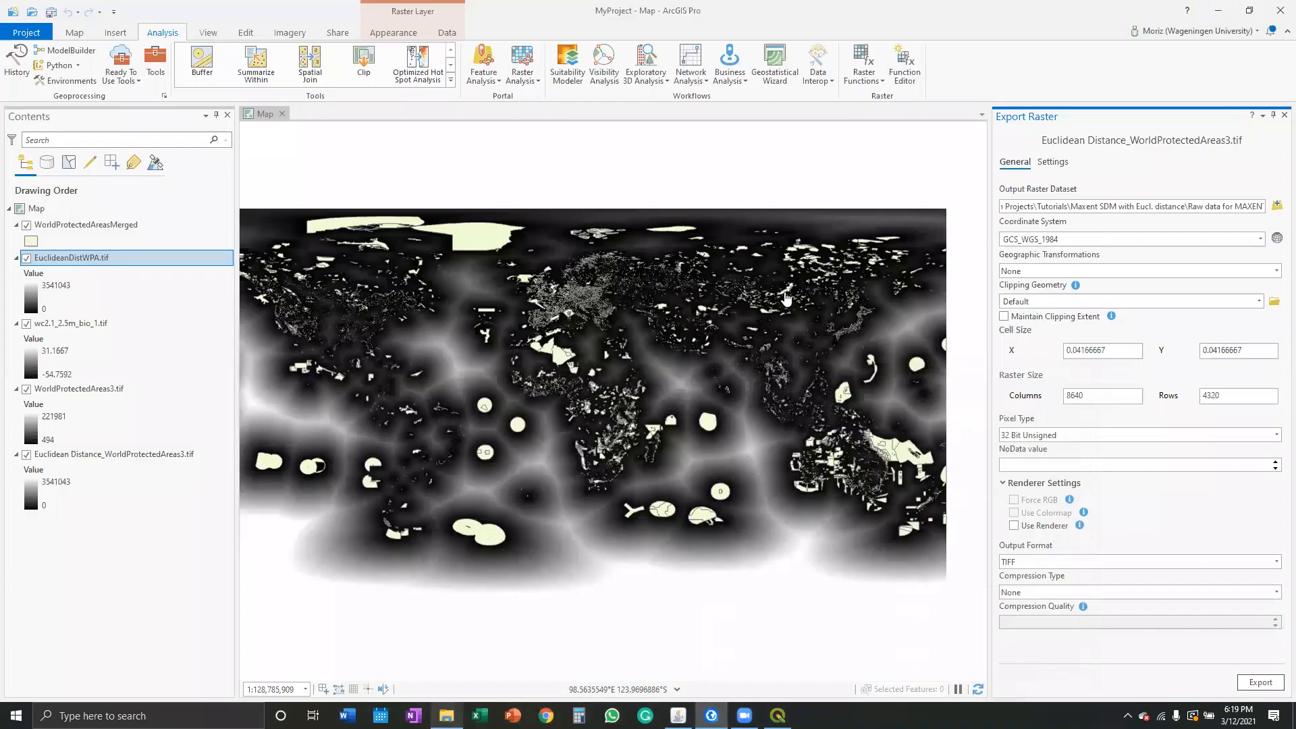
{"action": "left_click", "coordinate": [1217, 10]}
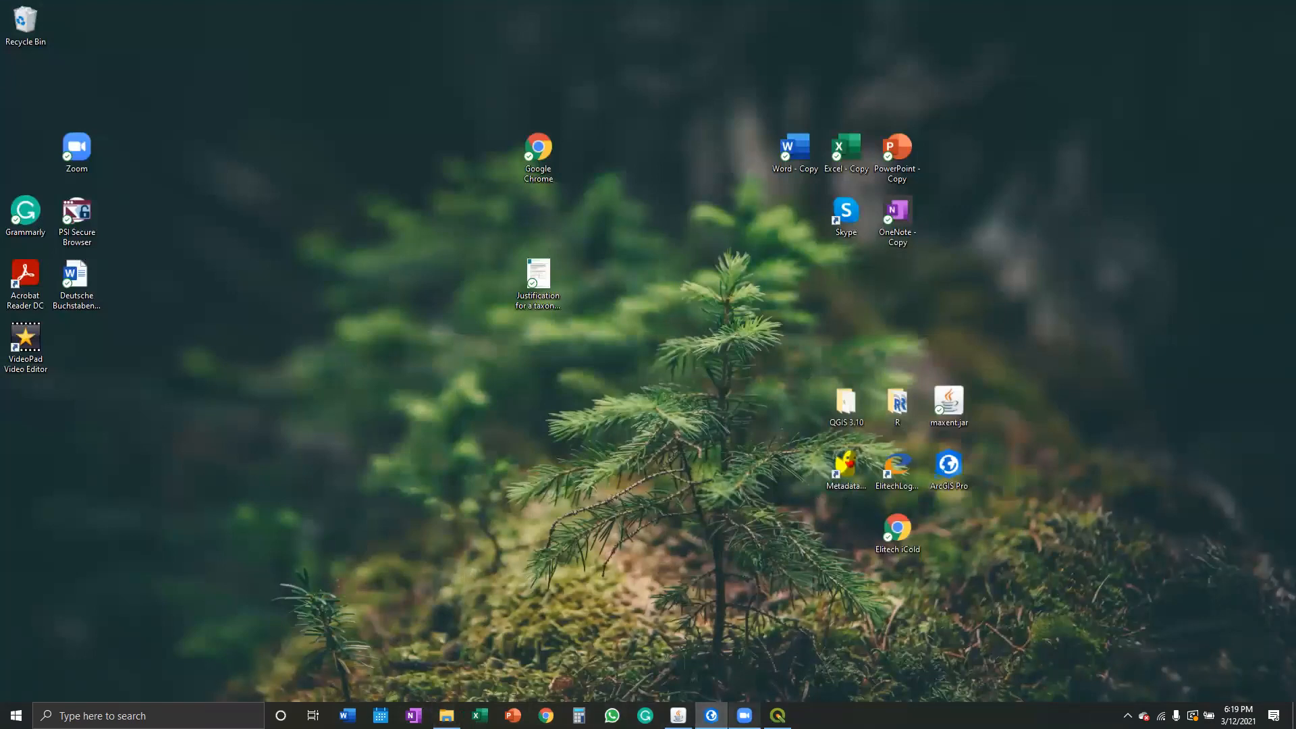
{"action": "left_click", "coordinate": [777, 715]}
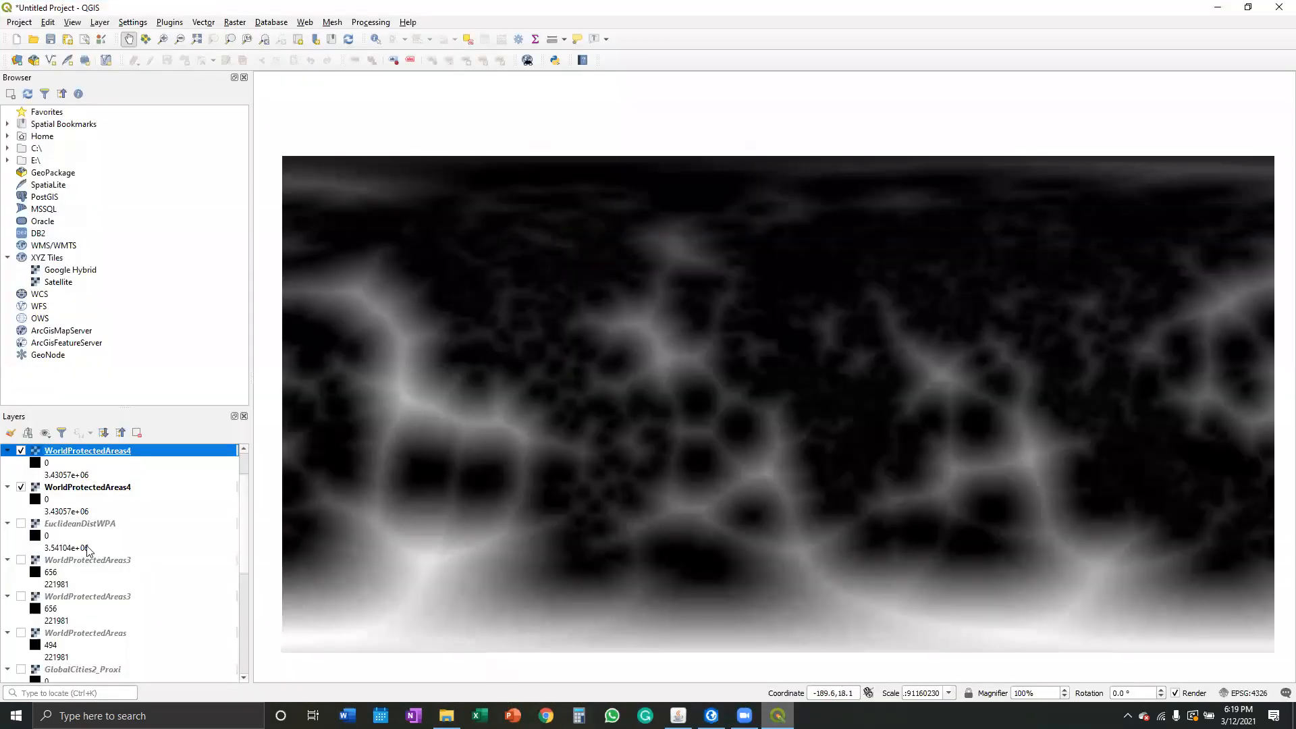
{"action": "left_click", "coordinate": [21, 450]}
{"action": "left_click", "coordinate": [21, 487]}
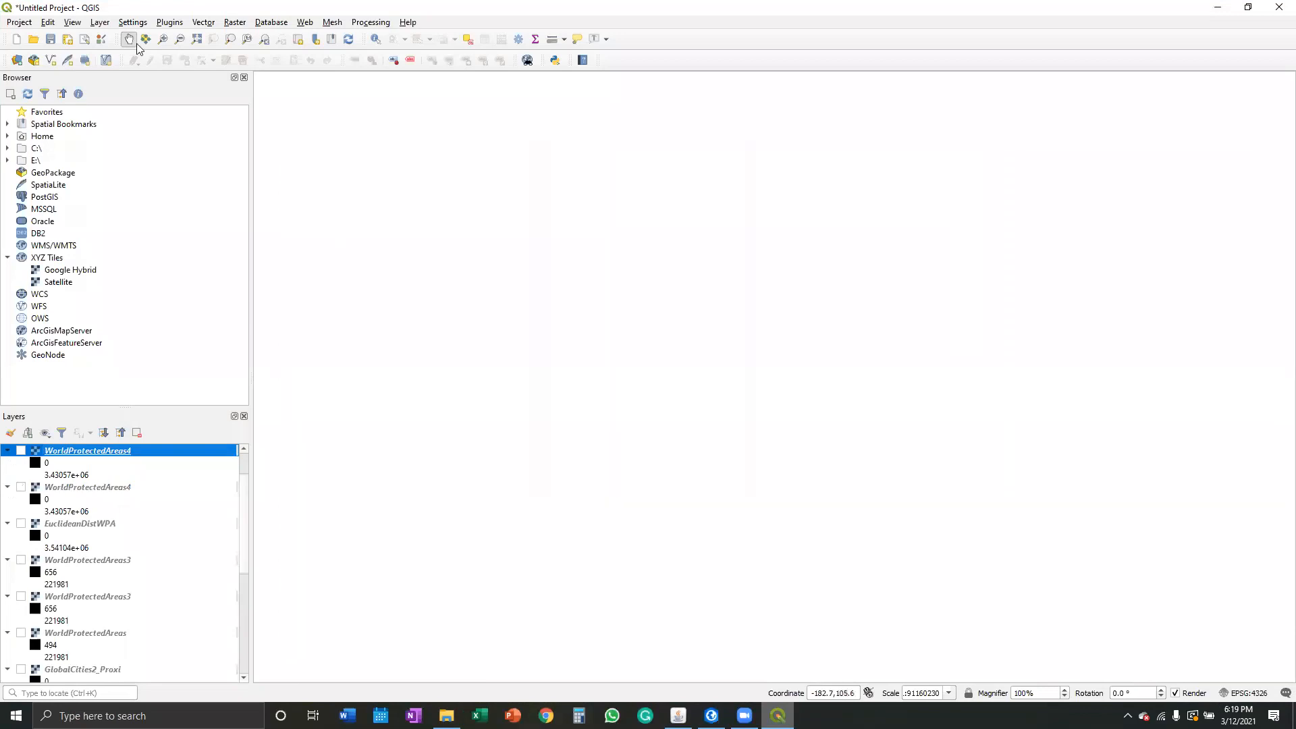
{"action": "left_click", "coordinate": [100, 22]}
Switch to File Explorer and inspect the model output files in the Maxent files ready for modeling folder.
{"action": "left_click", "coordinate": [446, 716]}
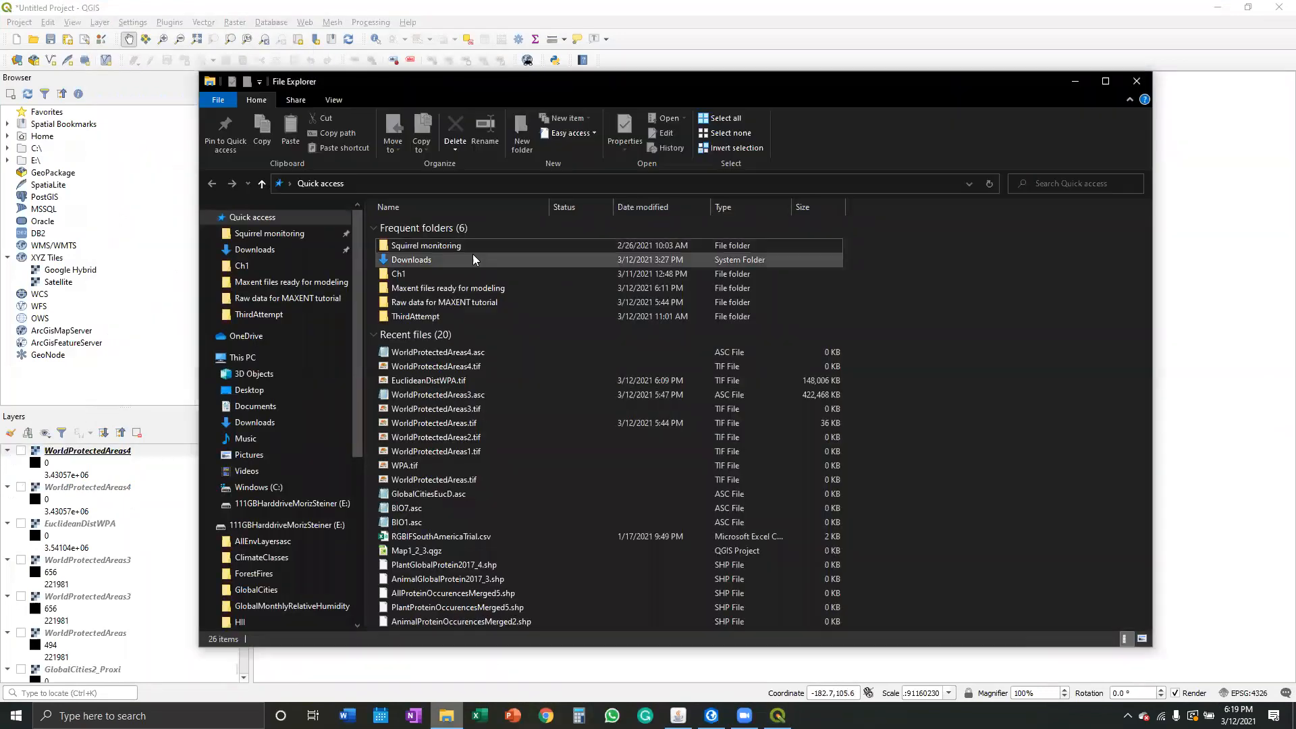
{"action": "left_click", "coordinate": [291, 281]}
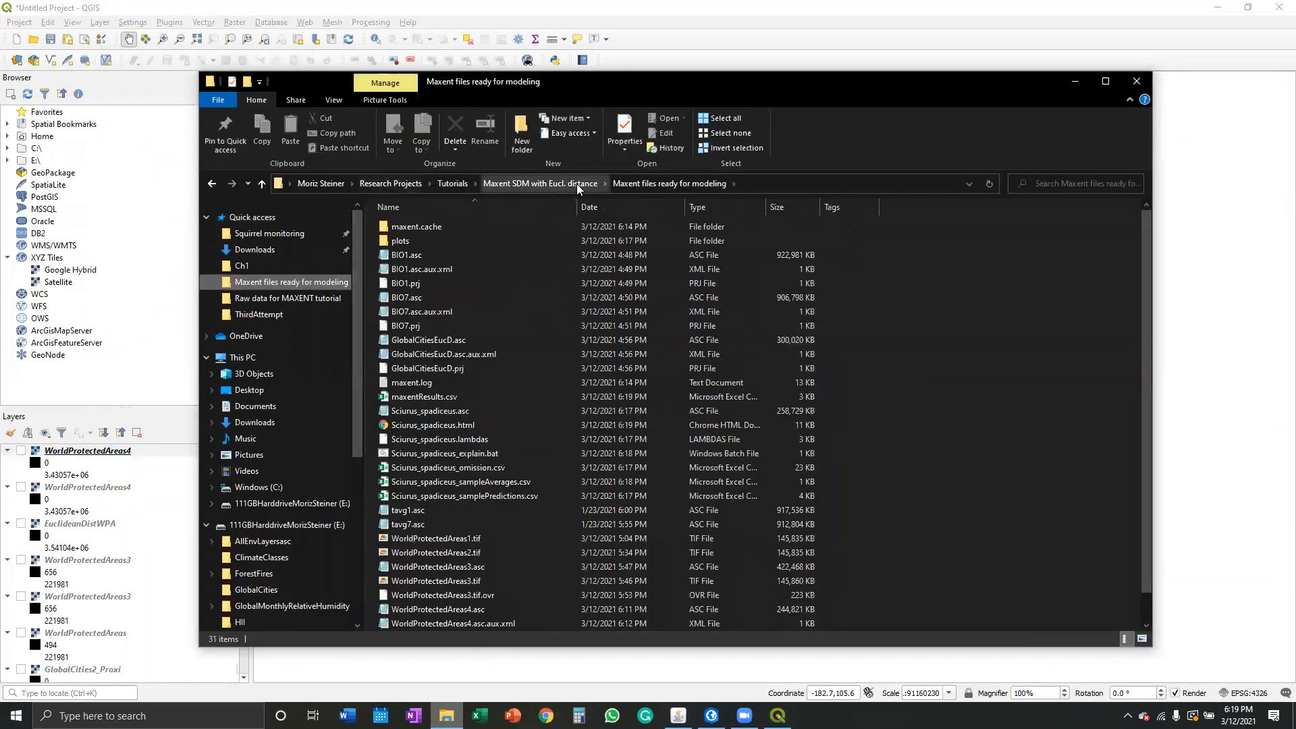
{"action": "scroll", "coordinate": [453, 505], "scroll_direction": "down", "scroll_amount": 1}
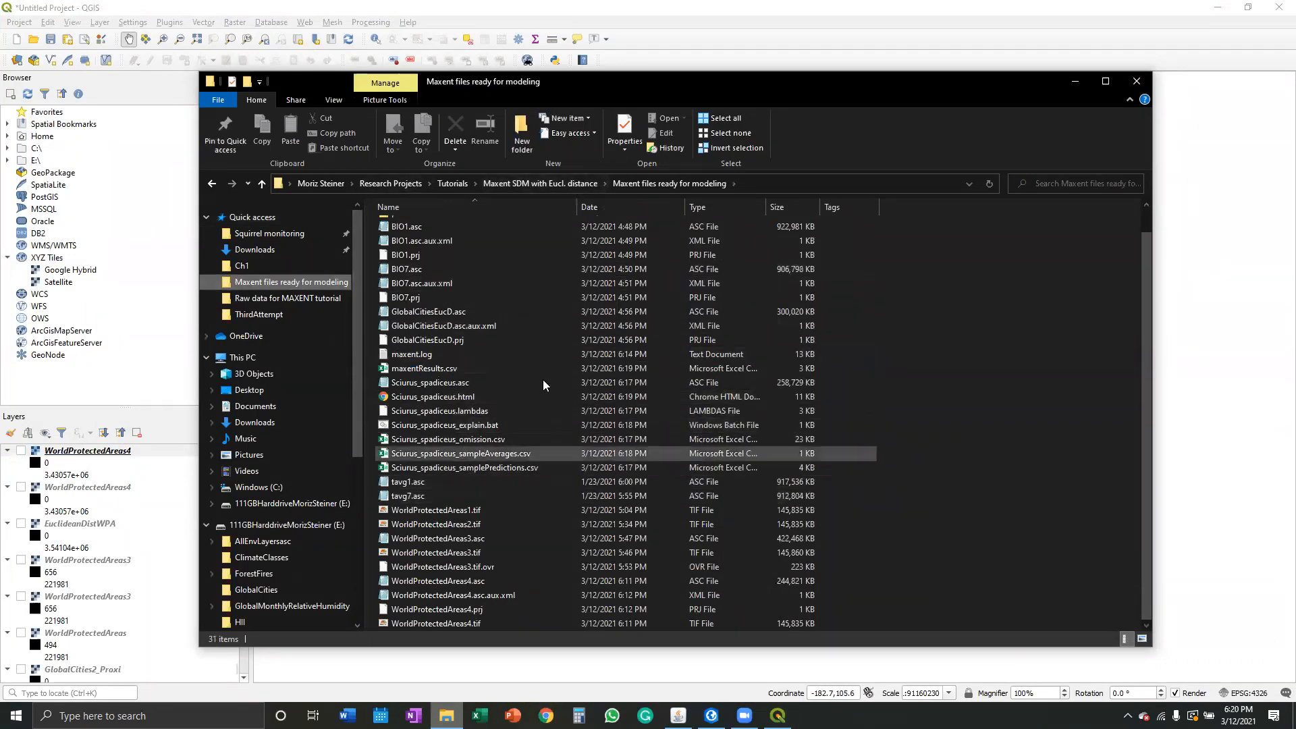
{"action": "left_click_drag", "start_coordinate": [901, 469], "coordinate": [771, 354]}
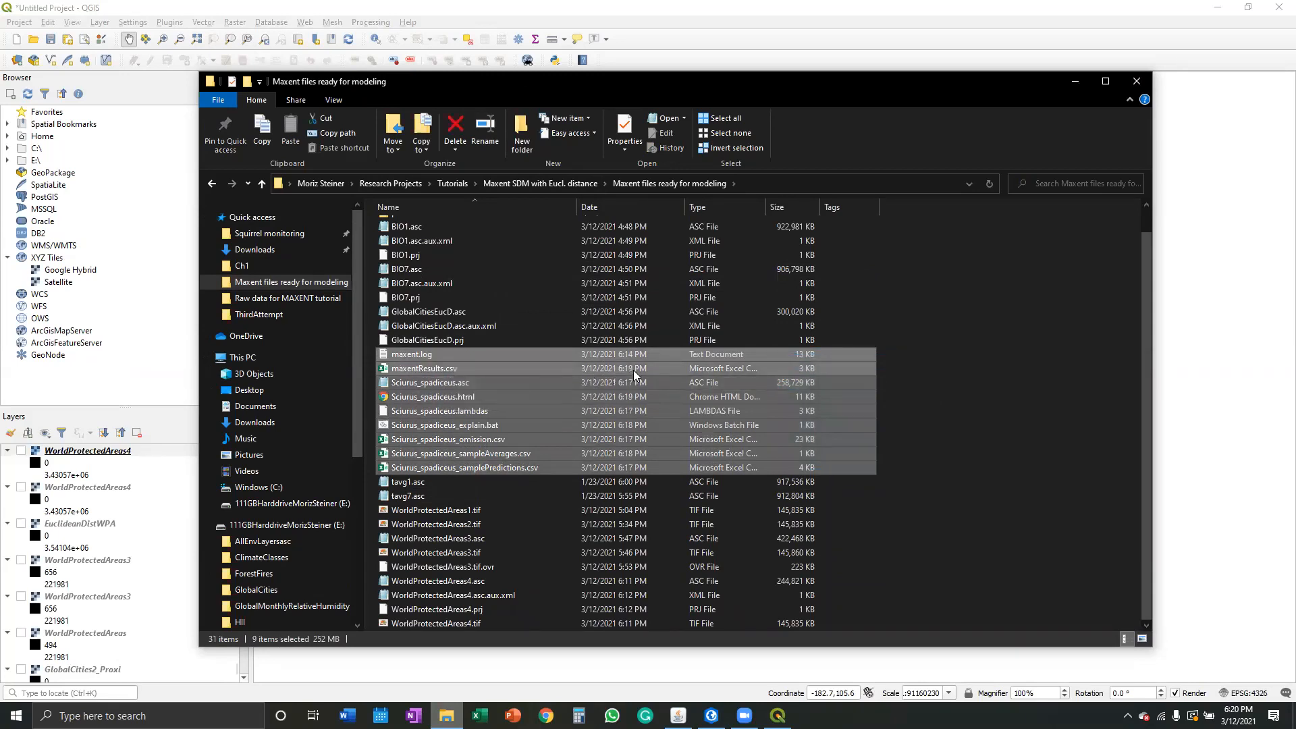
{"action": "left_click", "coordinate": [965, 417]}
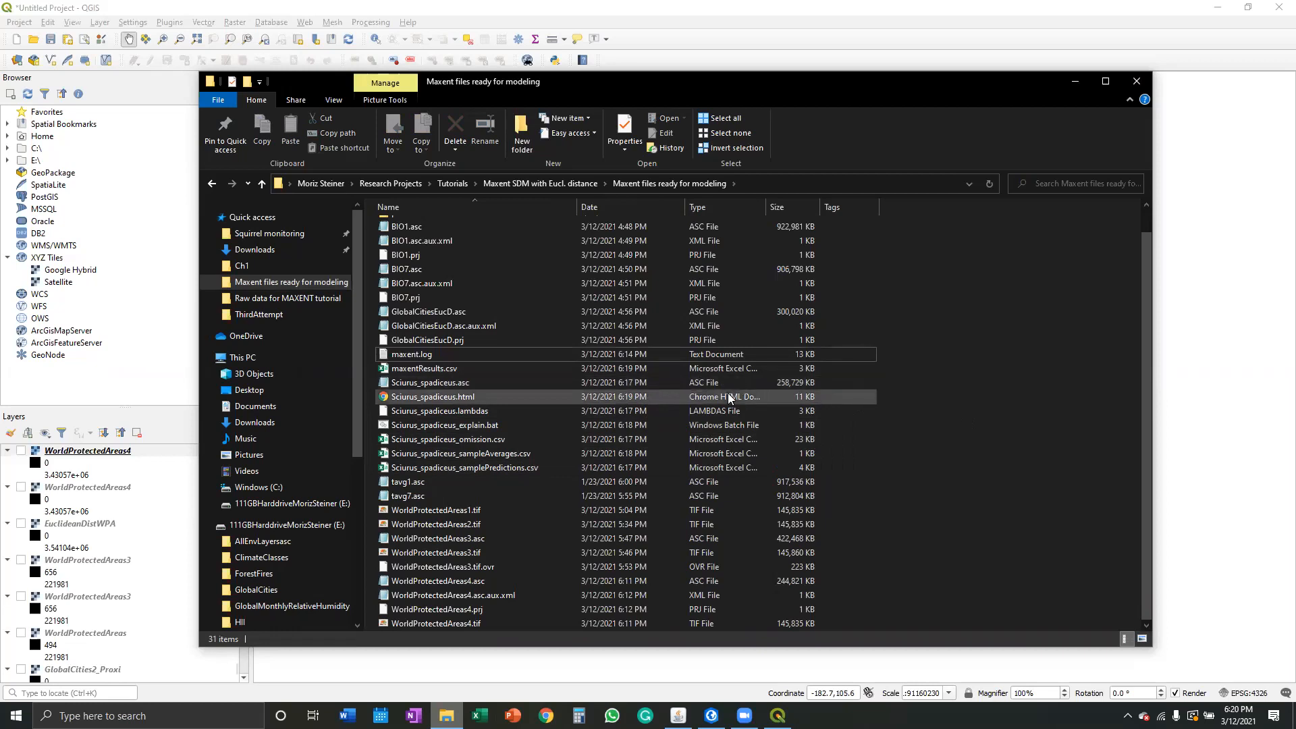
Open the Sciurus_spadiceus.html report and review its omission and ROC plots, threshold table and model picture.
{"action": "left_click", "coordinate": [706, 398]}
{"action": "double_click", "coordinate": [710, 397]}
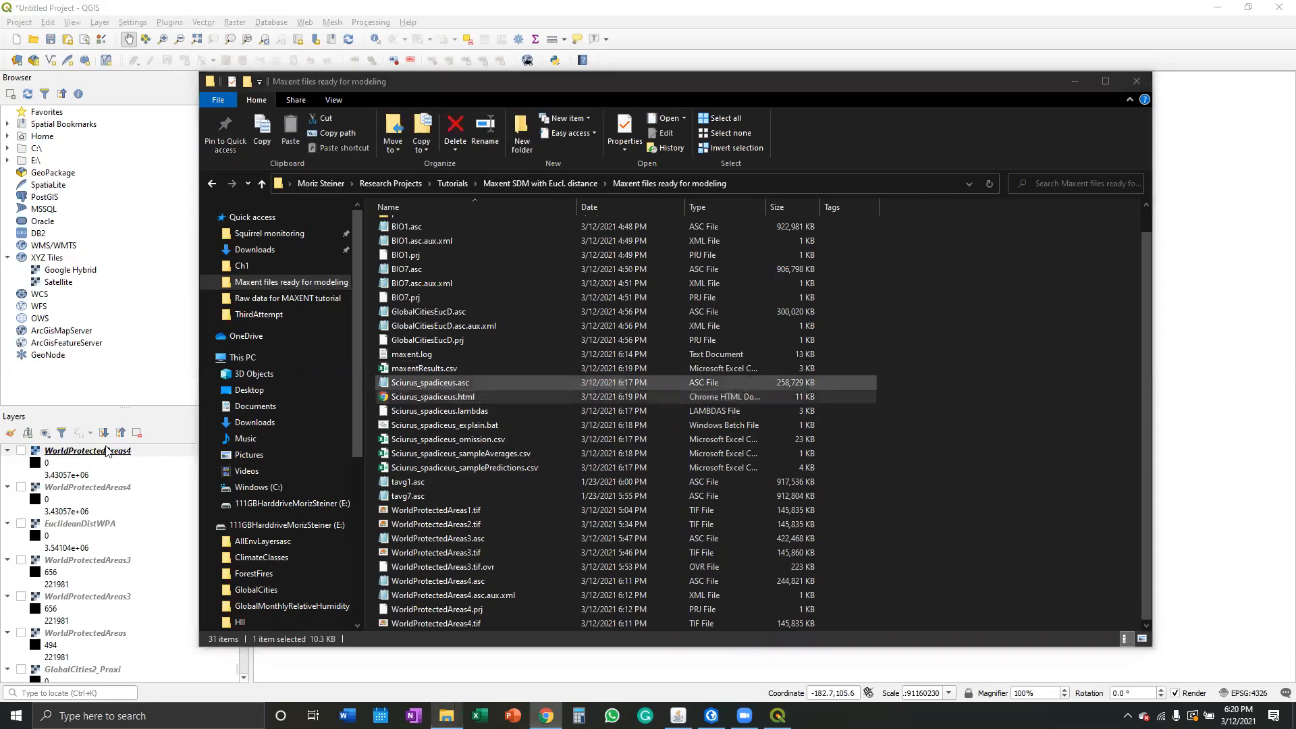
{"action": "left_click", "coordinate": [1075, 82]}
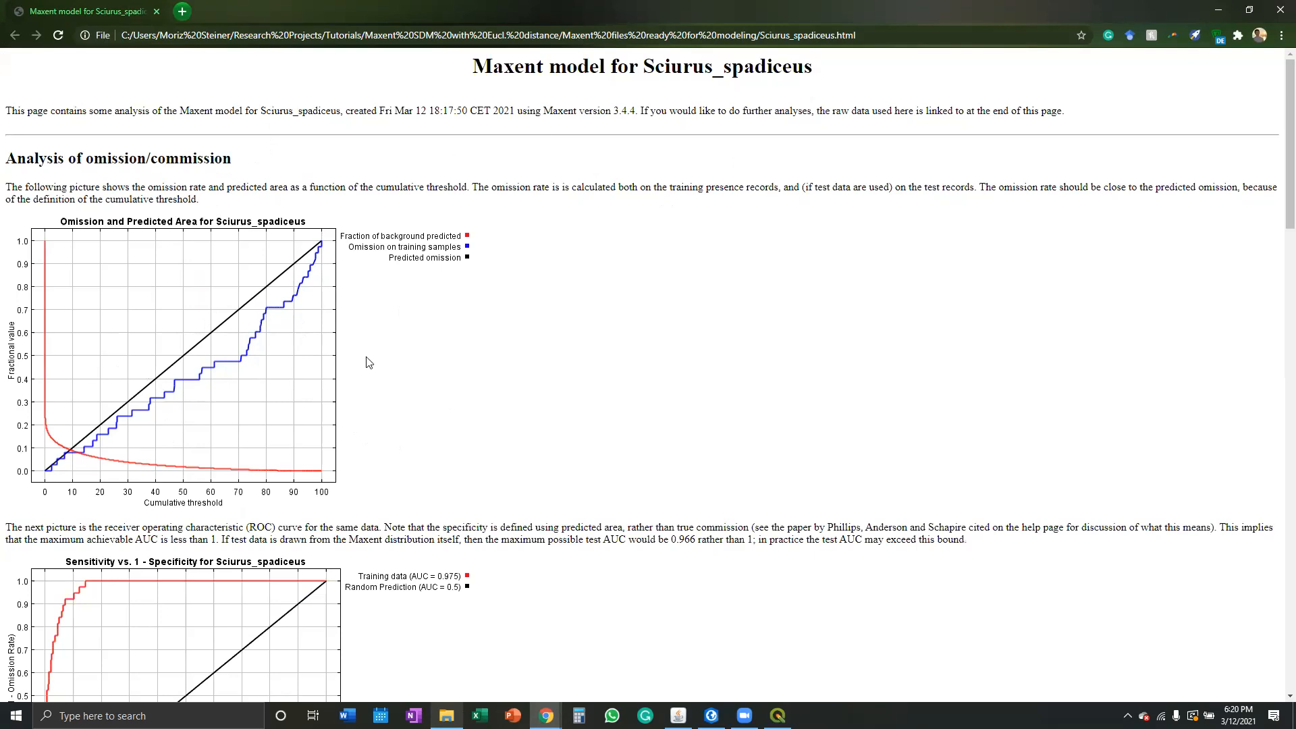
{"action": "scroll", "coordinate": [369, 362], "scroll_direction": "down", "scroll_amount": 8}
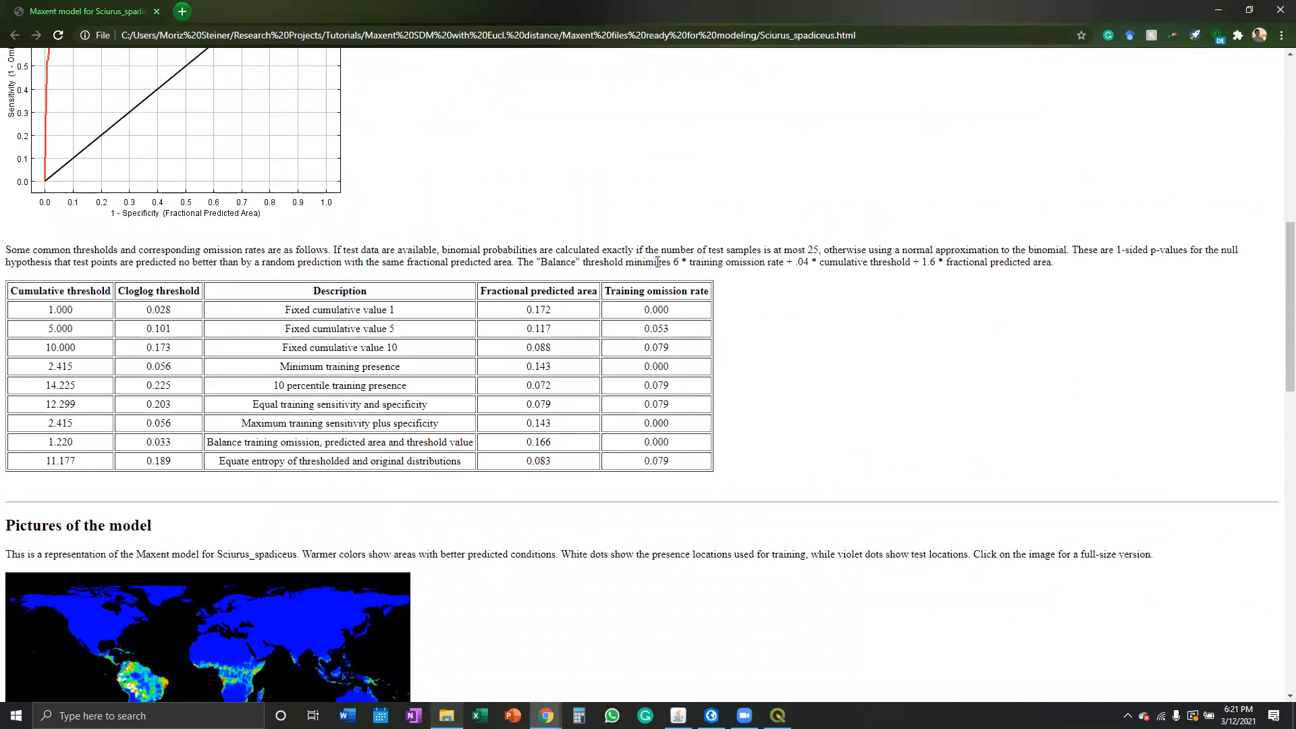
{"action": "scroll", "coordinate": [443, 420], "scroll_direction": "down", "scroll_amount": 5}
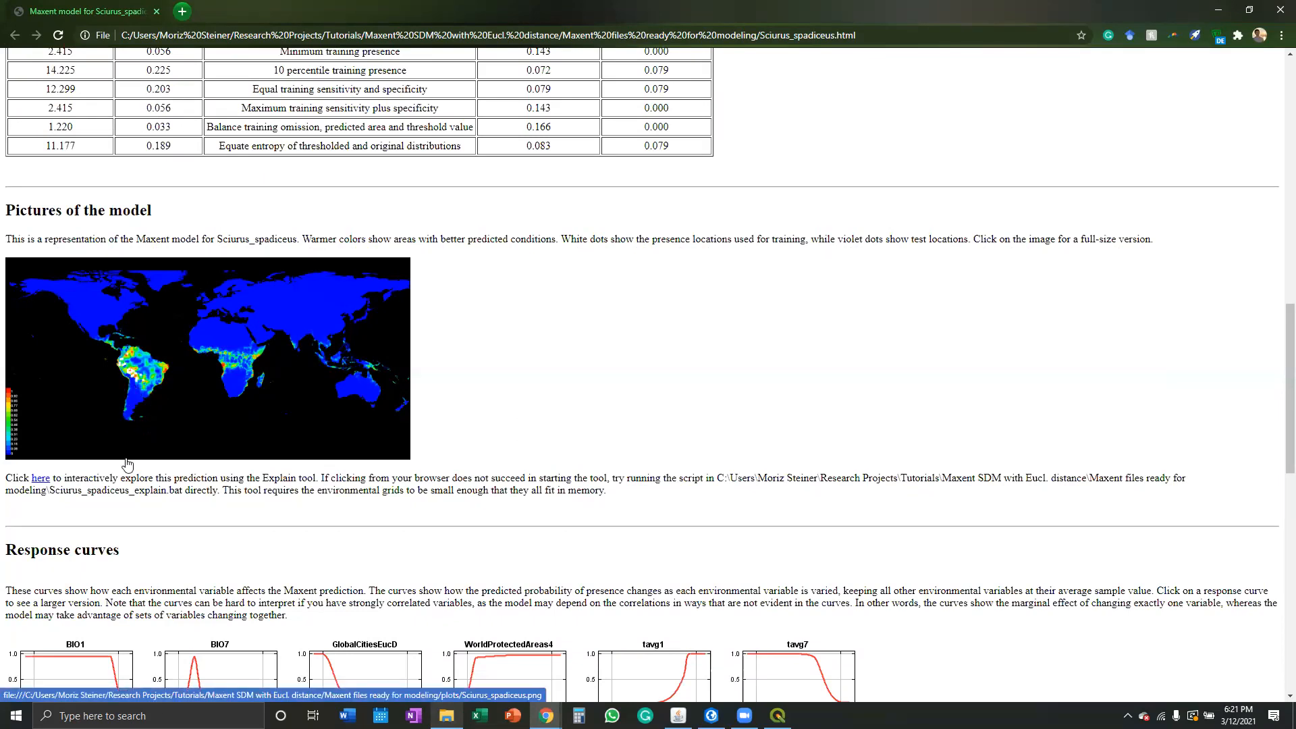
Open the report's Sciurus_spadiceus prediction map as a full-size image in a new tab.
{"action": "left_click", "coordinate": [41, 479]}
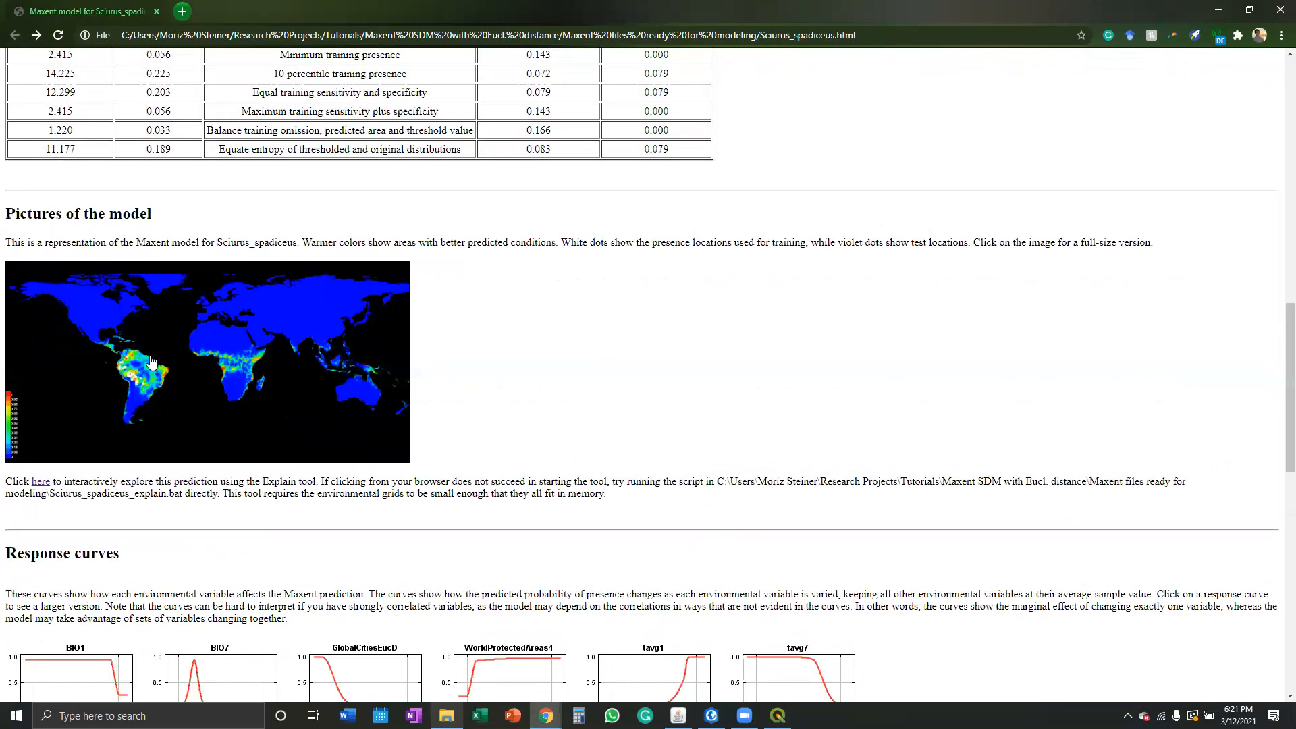
{"action": "right_click", "coordinate": [150, 358]}
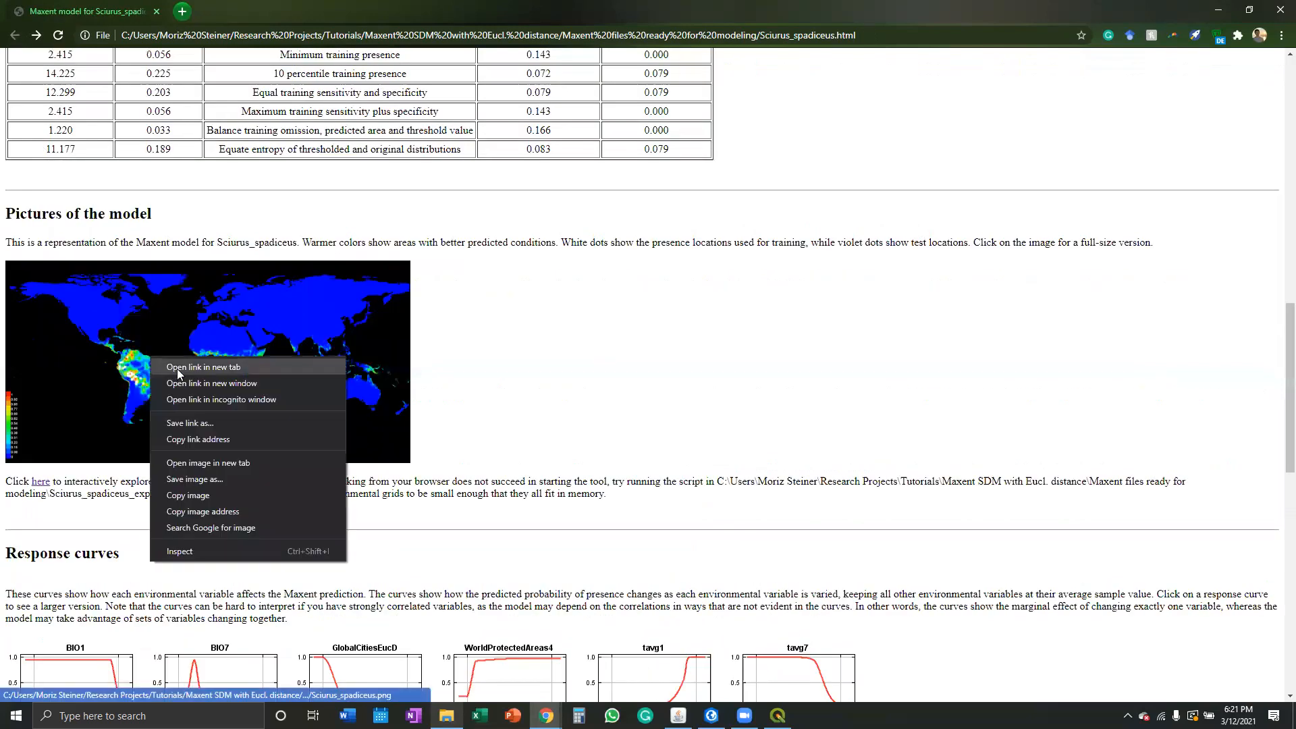
{"action": "left_click", "coordinate": [210, 463]}
{"action": "left_click", "coordinate": [248, 10]}
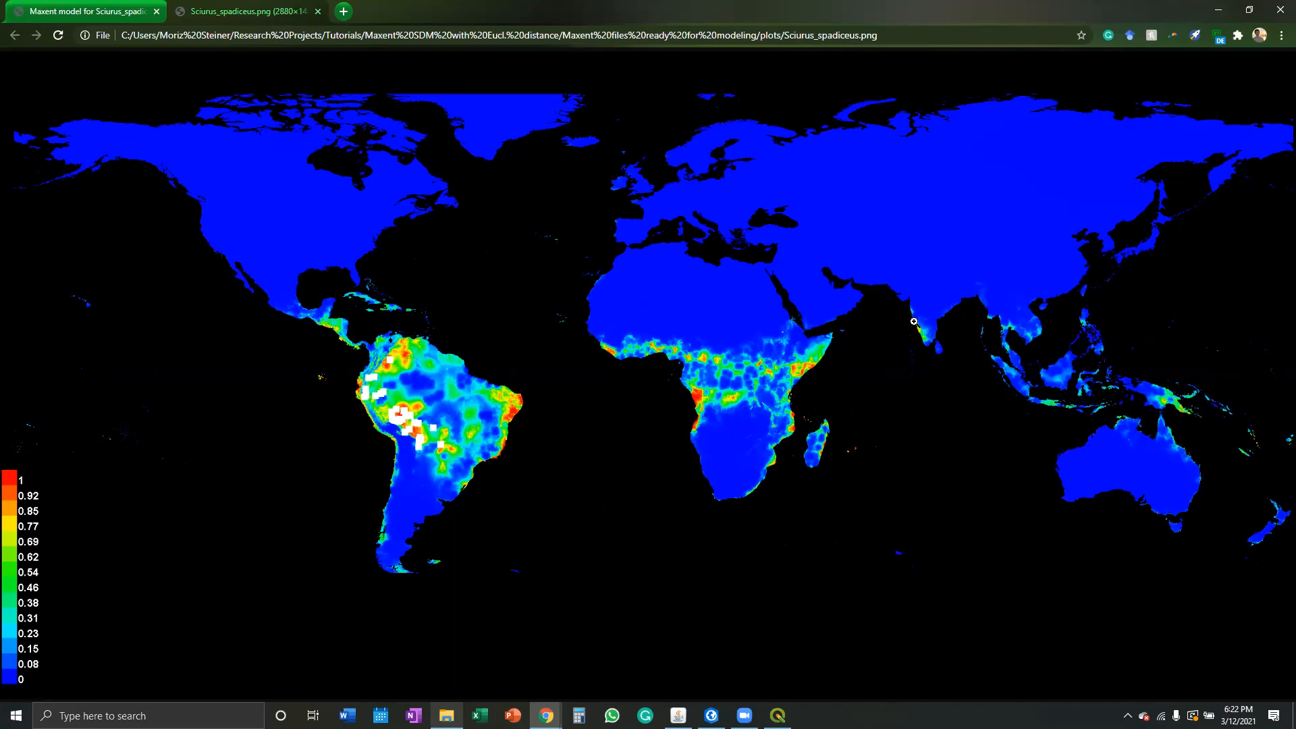
Examine the predicted suitability across South America and Africa on the map, alternating between full extent and close-up.
{"action": "left_click", "coordinate": [391, 397]}
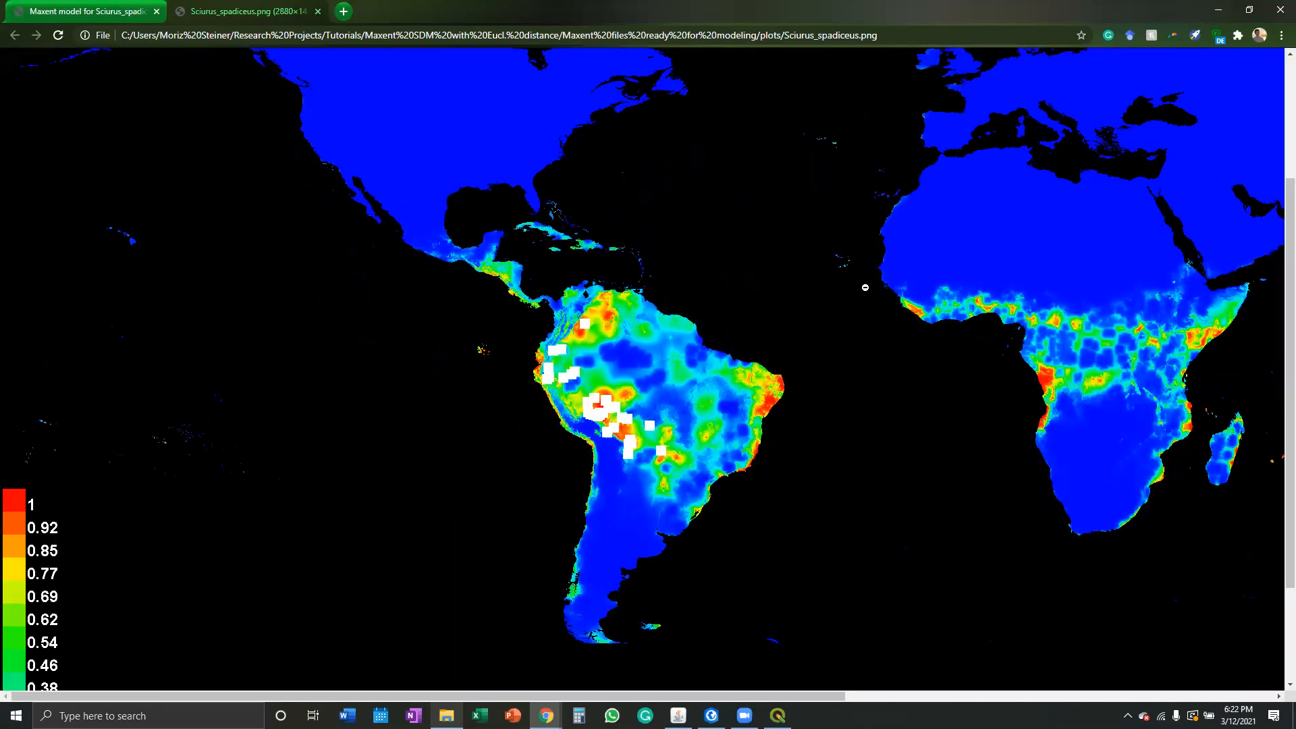
{"action": "left_click", "coordinate": [687, 334]}
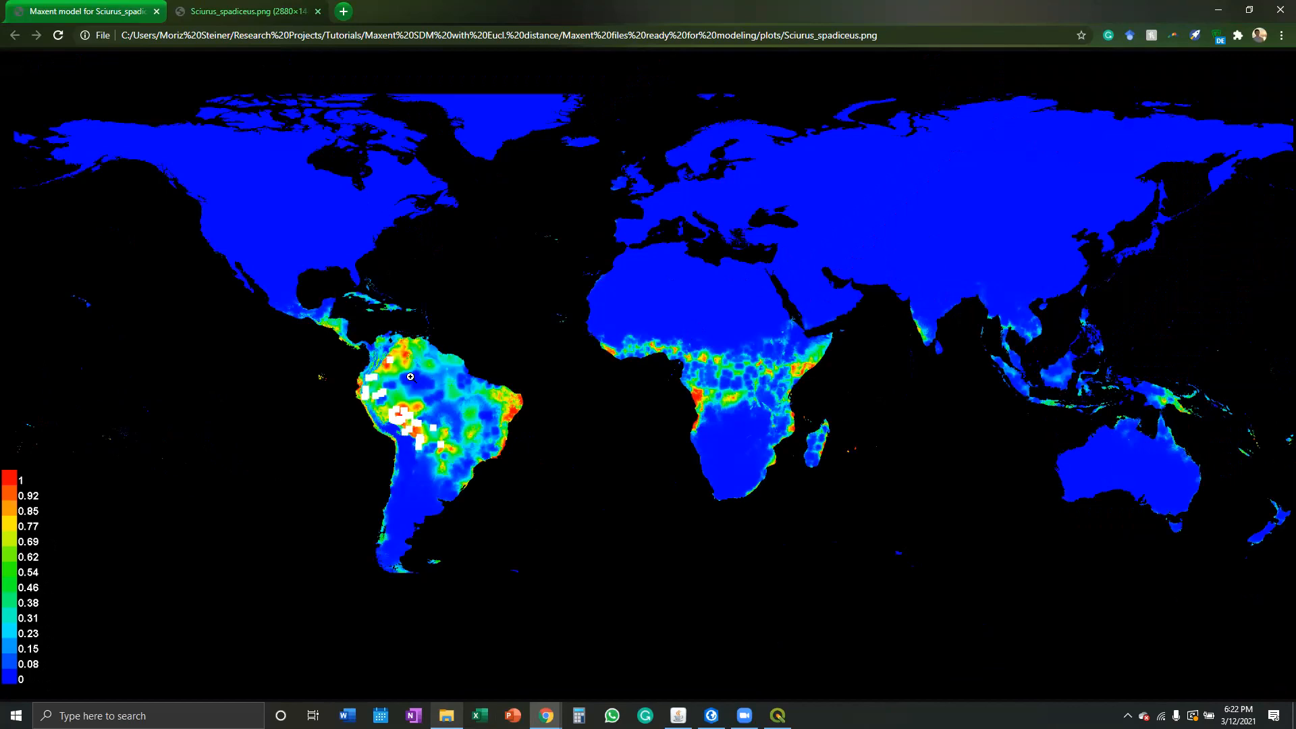
{"action": "left_click", "coordinate": [431, 401]}
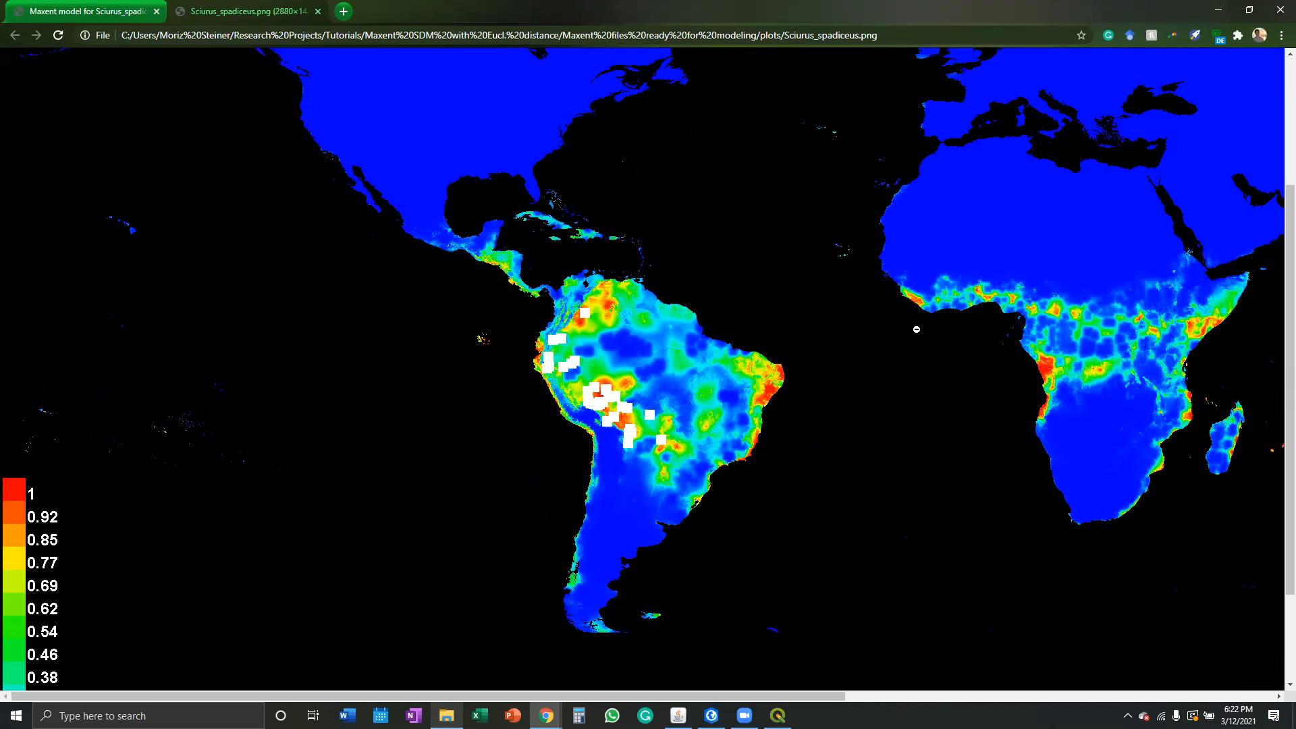
{"action": "left_click", "coordinate": [937, 333]}
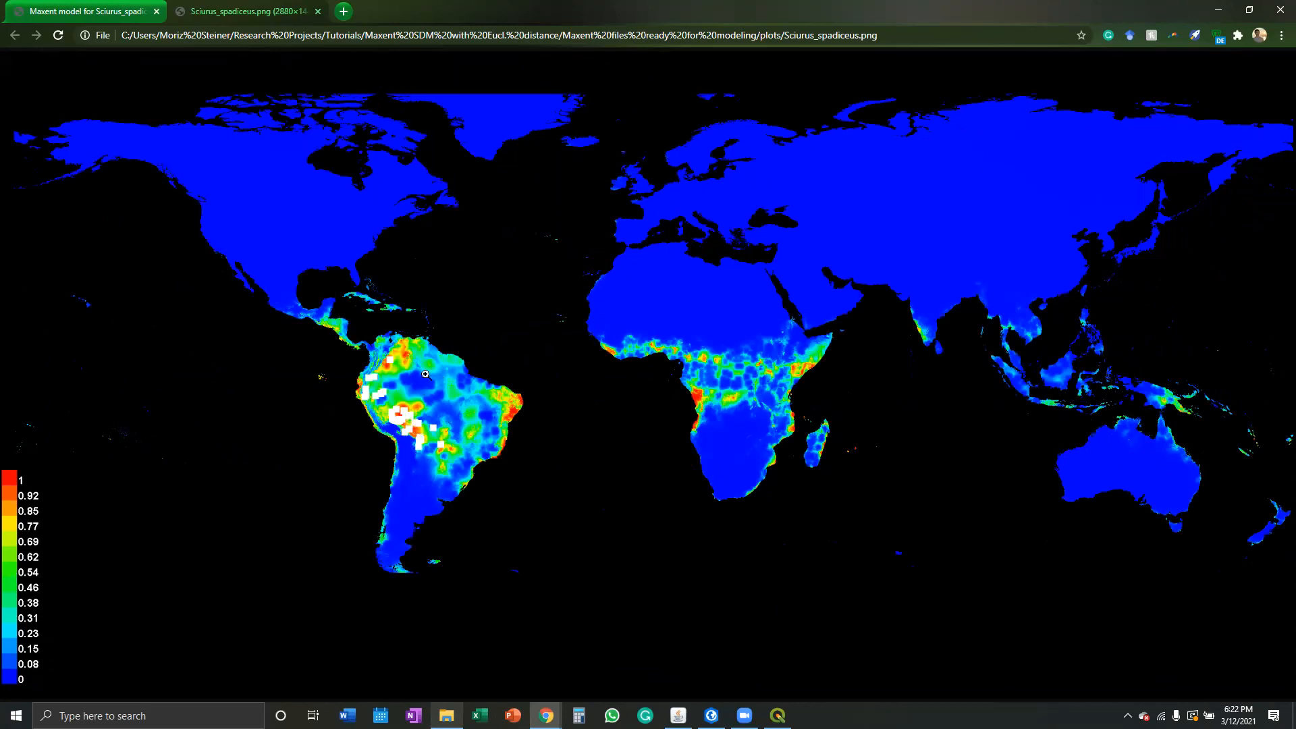
{"action": "left_click", "coordinate": [468, 403]}
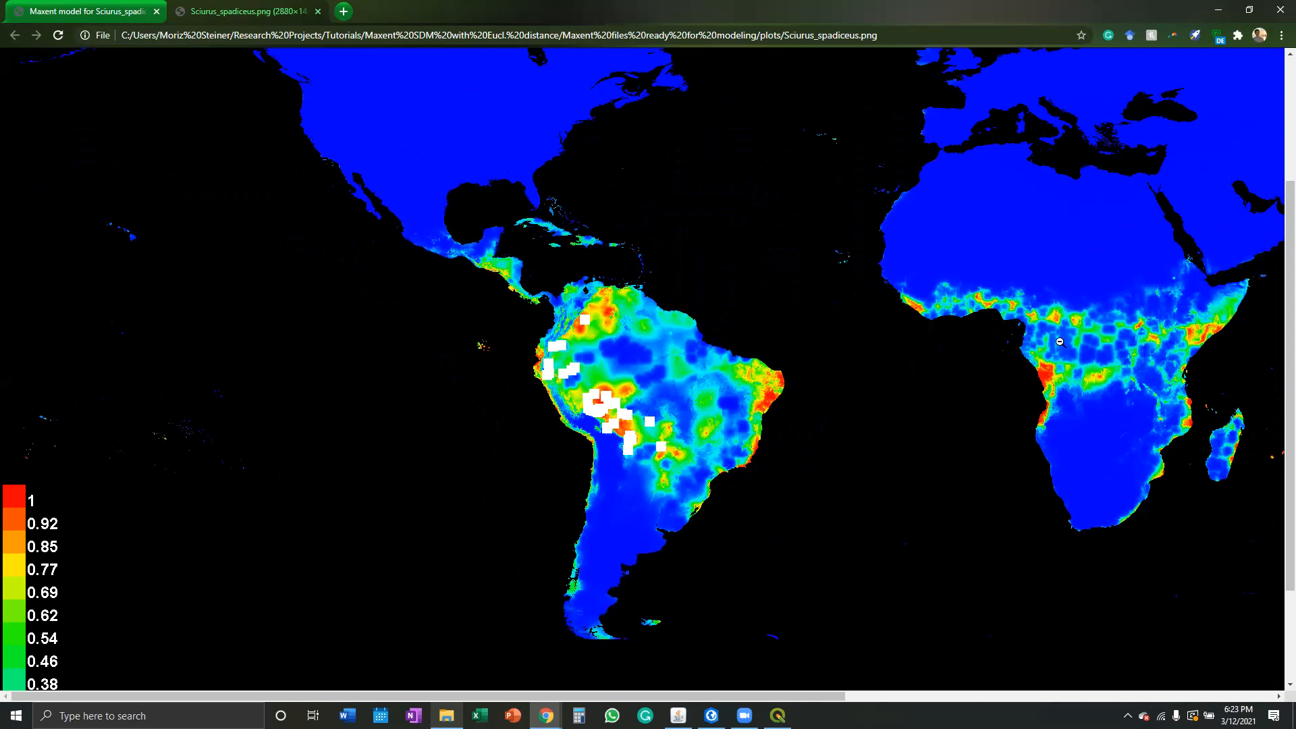
{"action": "left_click", "coordinate": [1112, 336]}
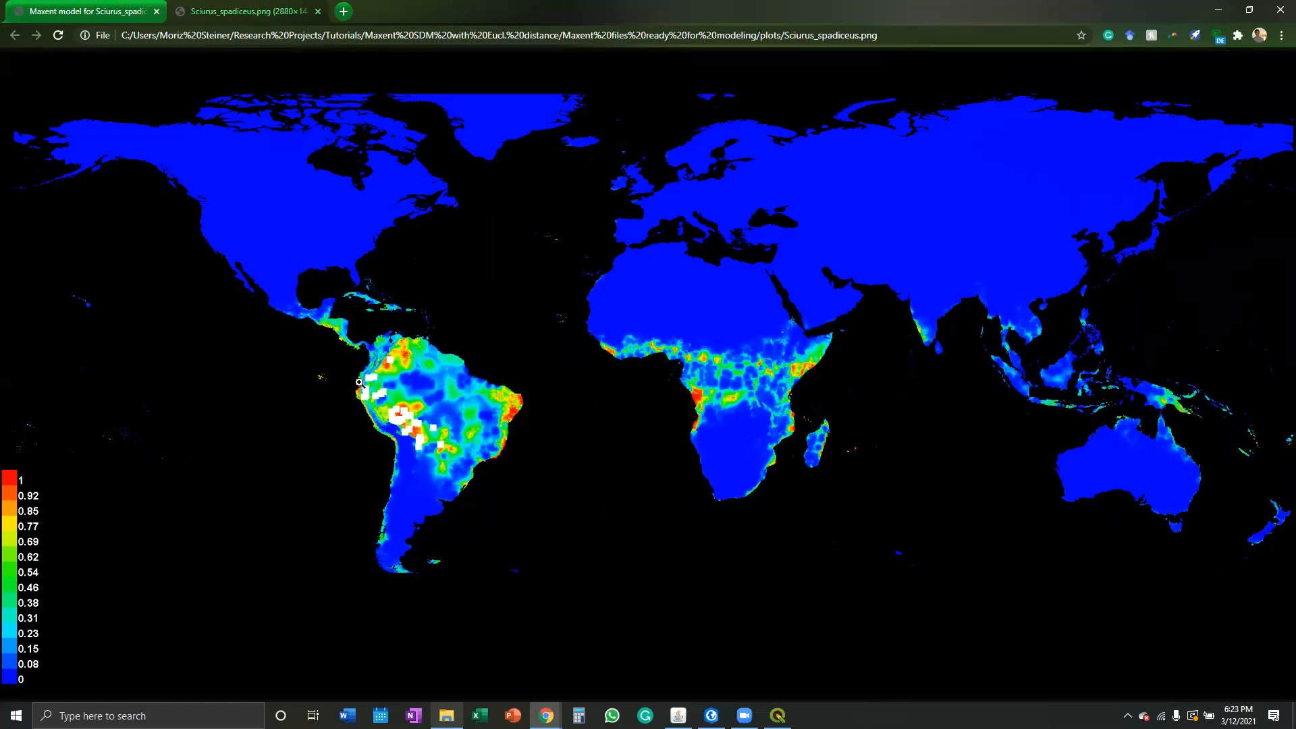
{"action": "key", "text": "super"}
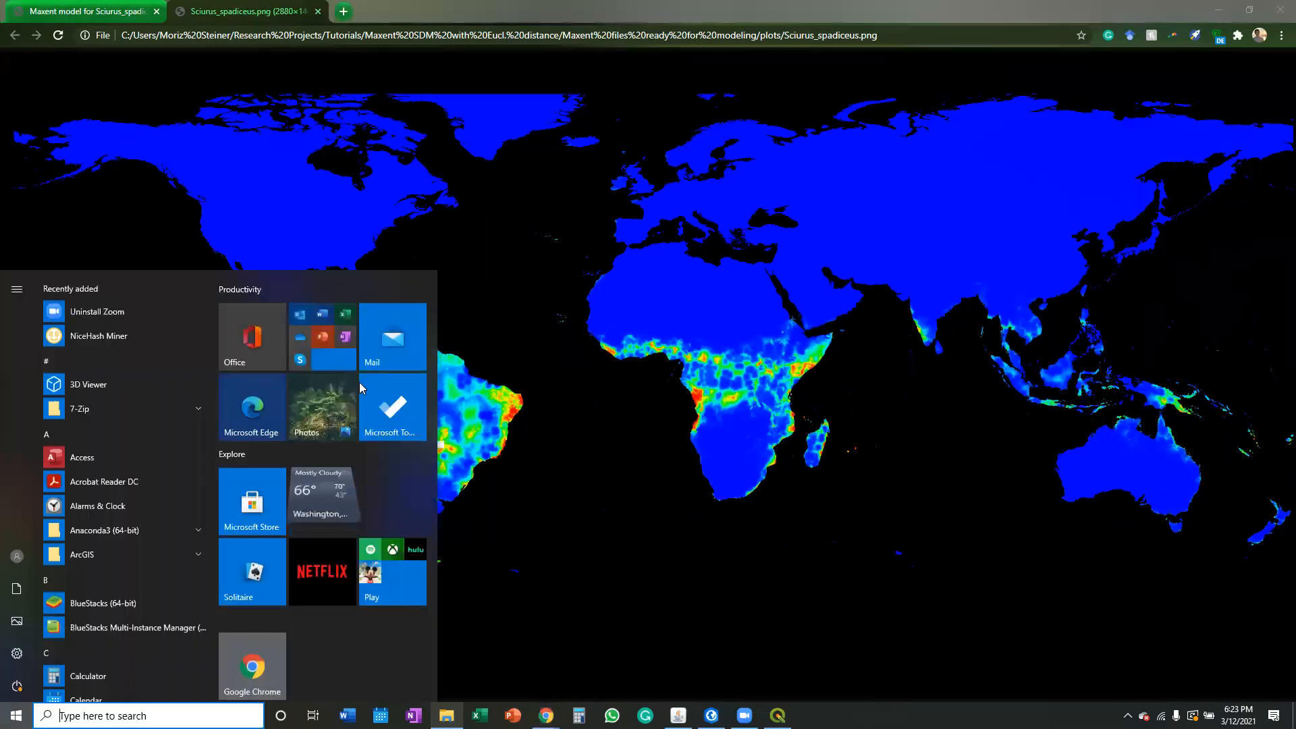
Return to the Maxent model report and review its response curves, variable contributions table, and raw data outputs and control parameters.
{"action": "key", "text": "super"}
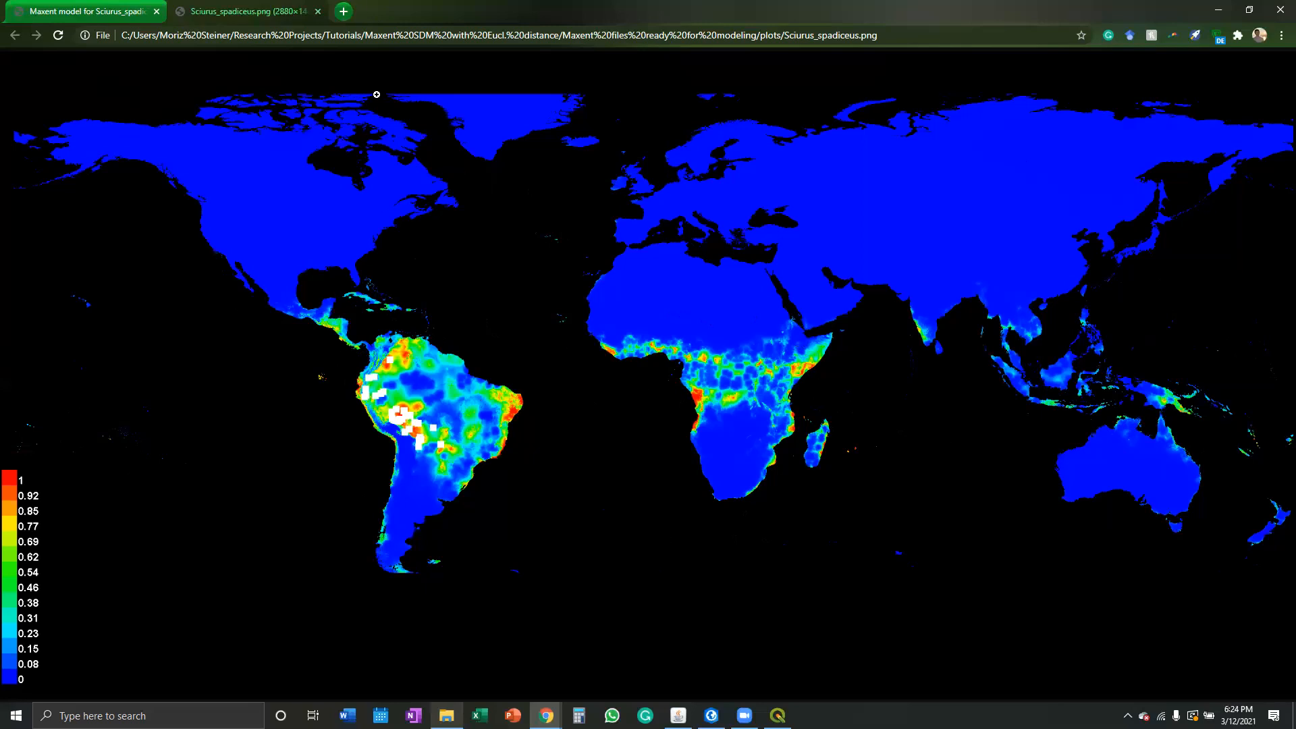
{"action": "left_click", "coordinate": [143, 7]}
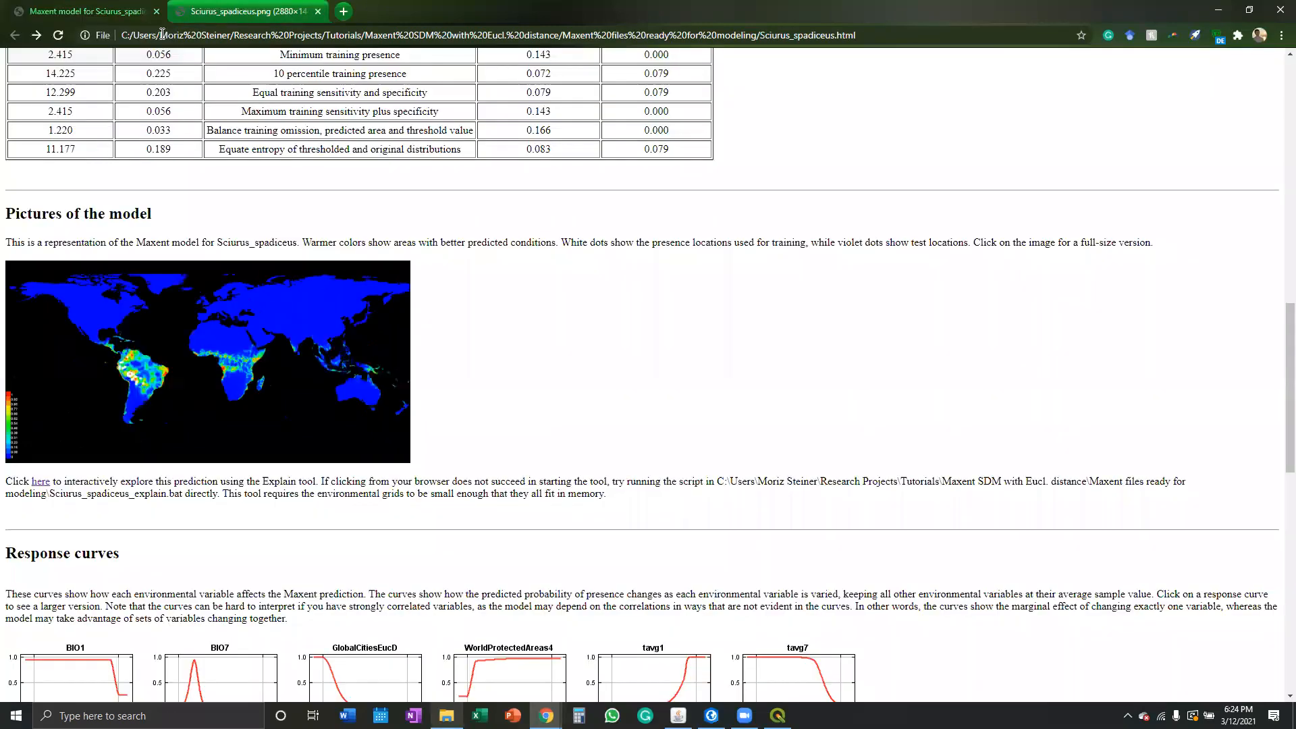
{"action": "scroll", "coordinate": [246, 323], "scroll_direction": "down", "scroll_amount": 5}
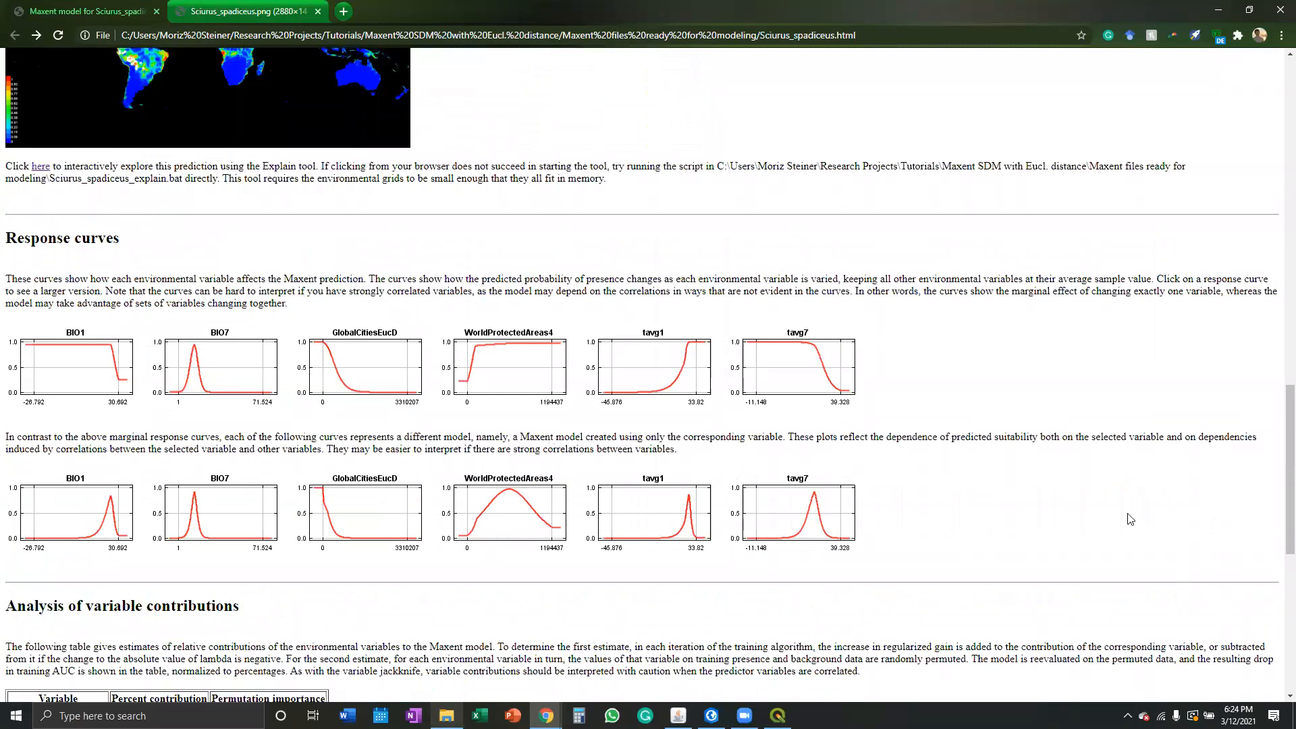
{"action": "scroll", "coordinate": [1151, 523], "scroll_direction": "down", "scroll_amount": 5}
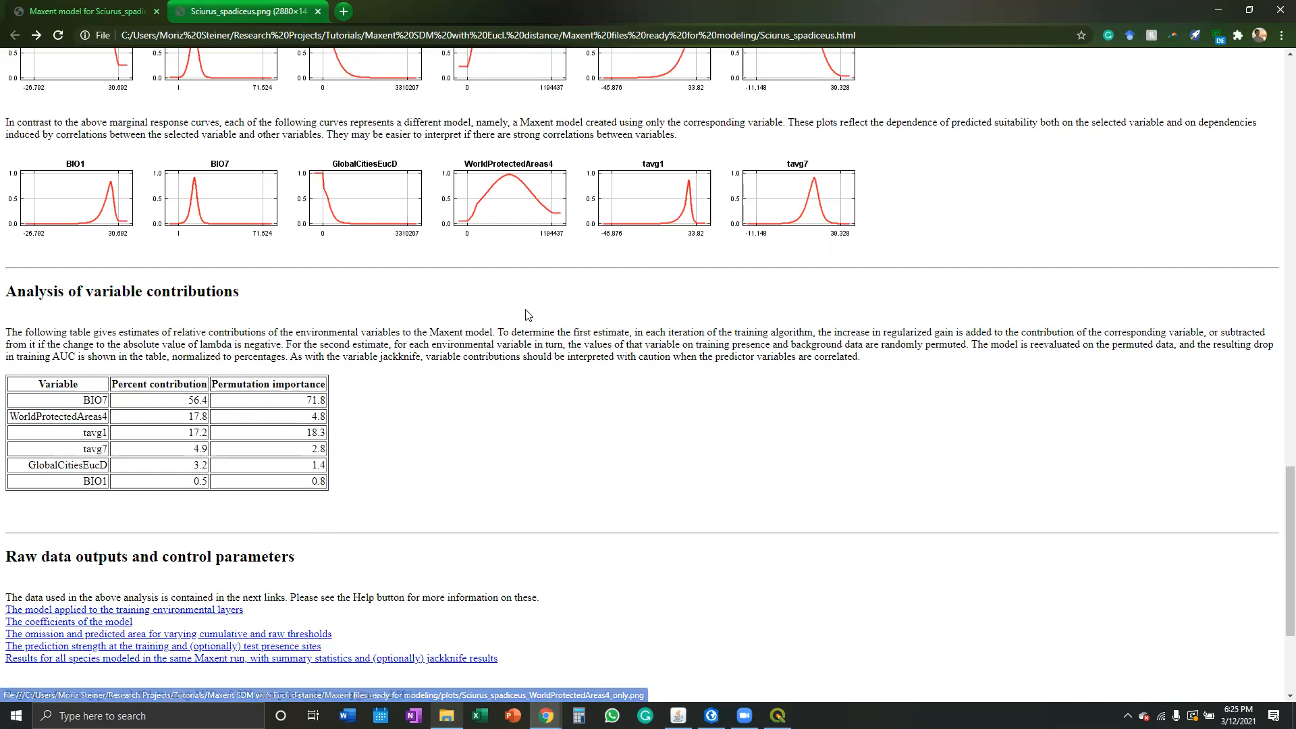
{"action": "scroll", "coordinate": [368, 378], "scroll_direction": "down", "scroll_amount": 3}
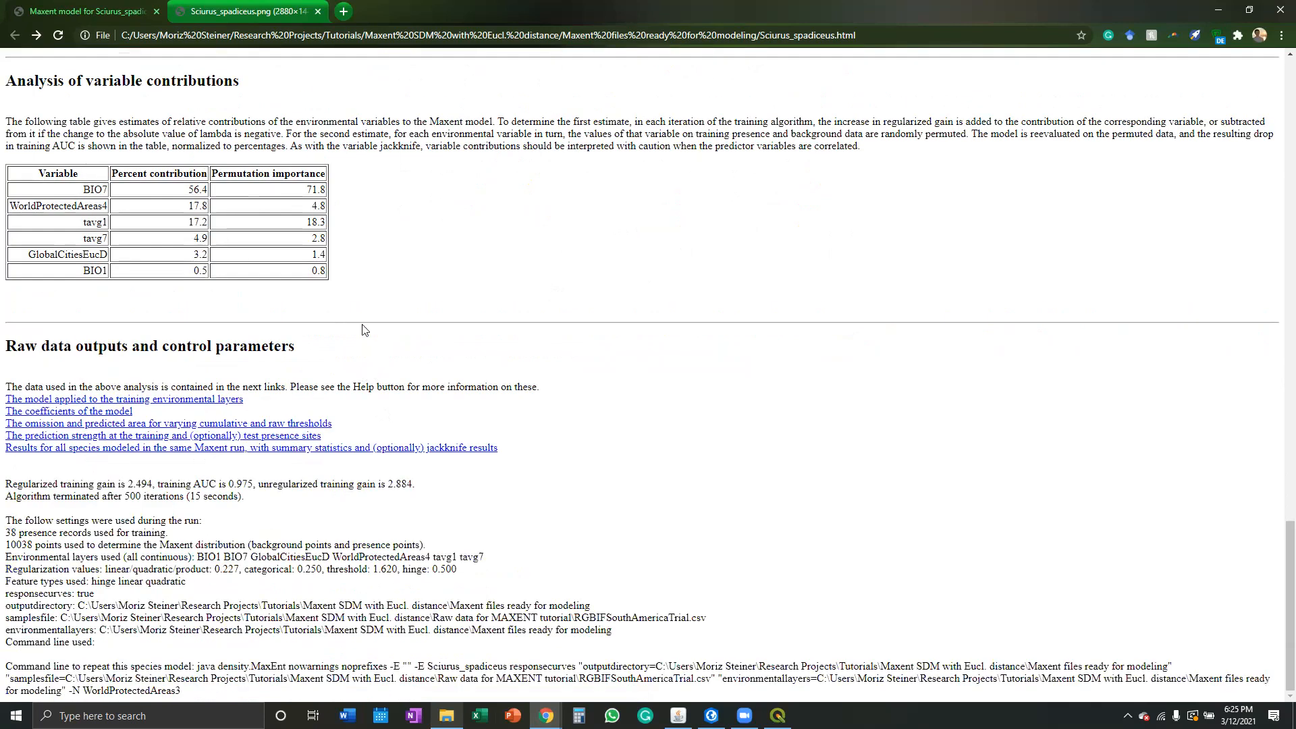
{"action": "scroll", "coordinate": [329, 383], "scroll_direction": "up", "scroll_amount": 15}
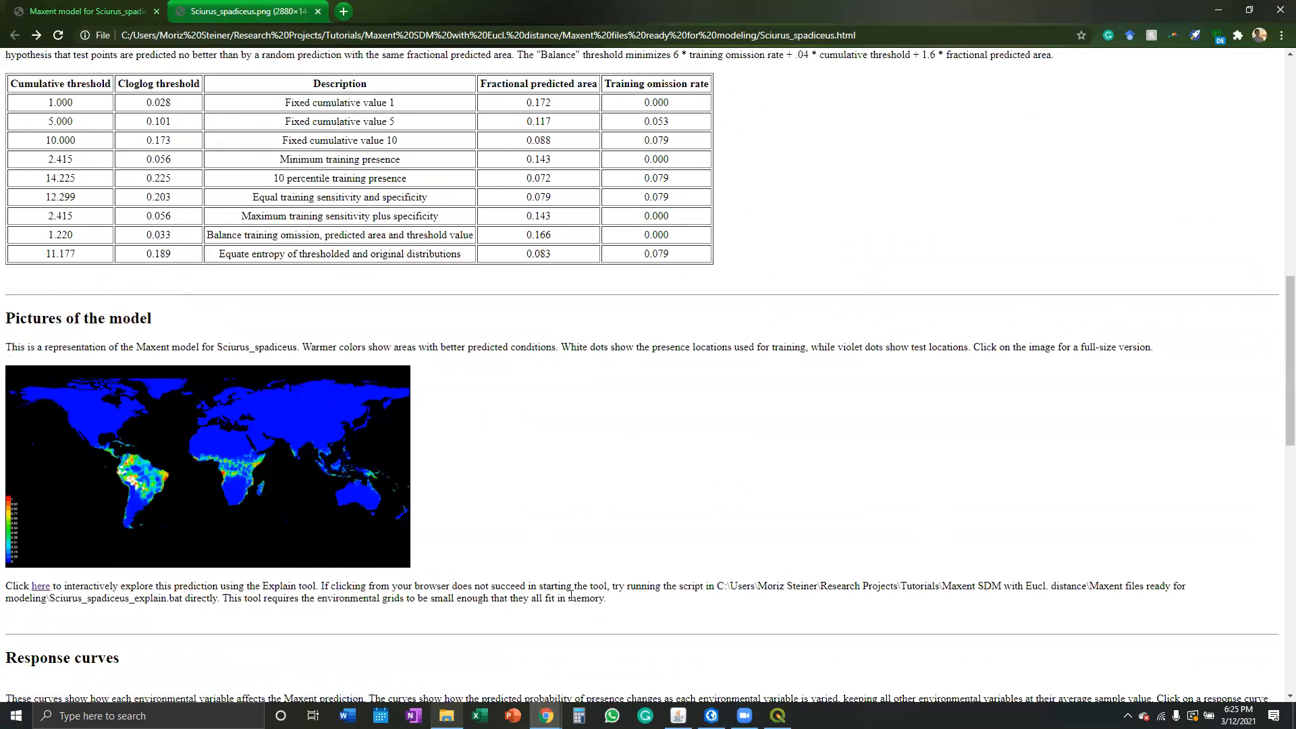
Switch to QGIS and add Sciurus_spadiceus.asc from the Maxent files ready for modeling folder as a raster layer.
{"action": "left_click", "coordinate": [777, 715]}
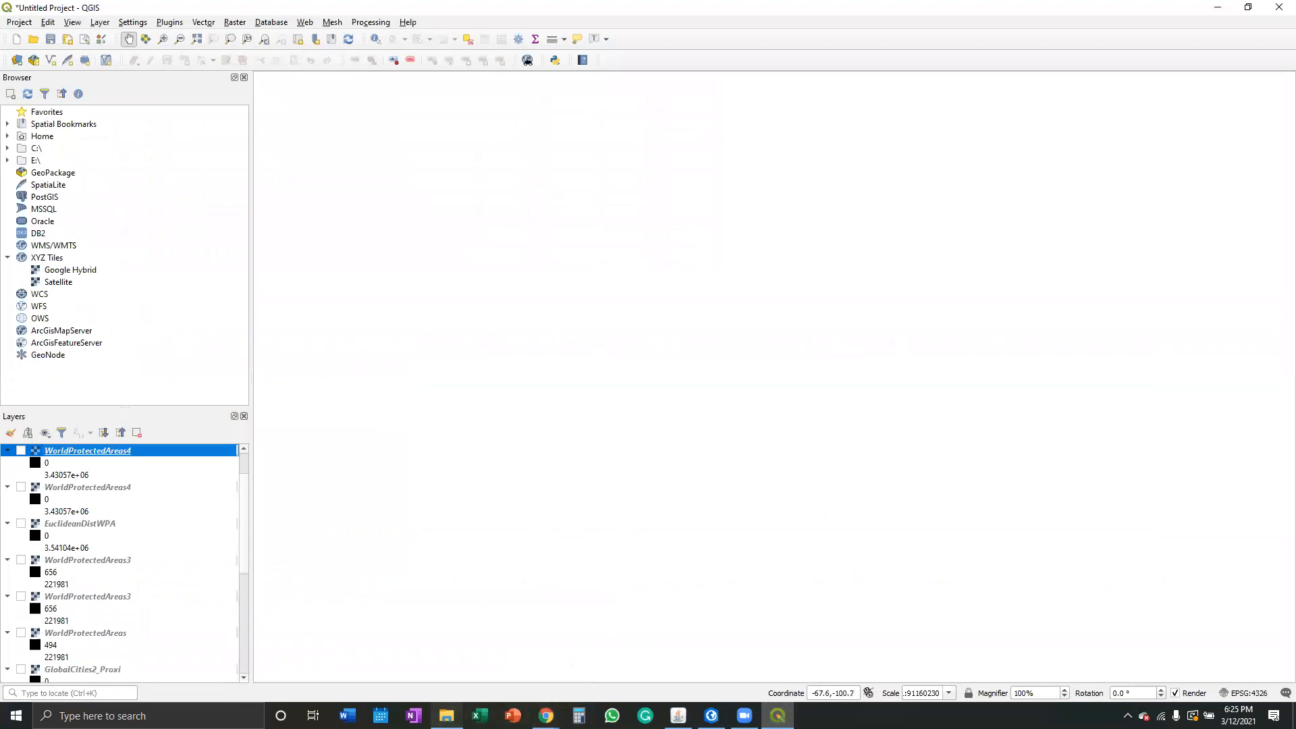
{"action": "left_click", "coordinate": [446, 716]}
{"action": "left_click_drag", "start_coordinate": [448, 382], "coordinate": [102, 448]}
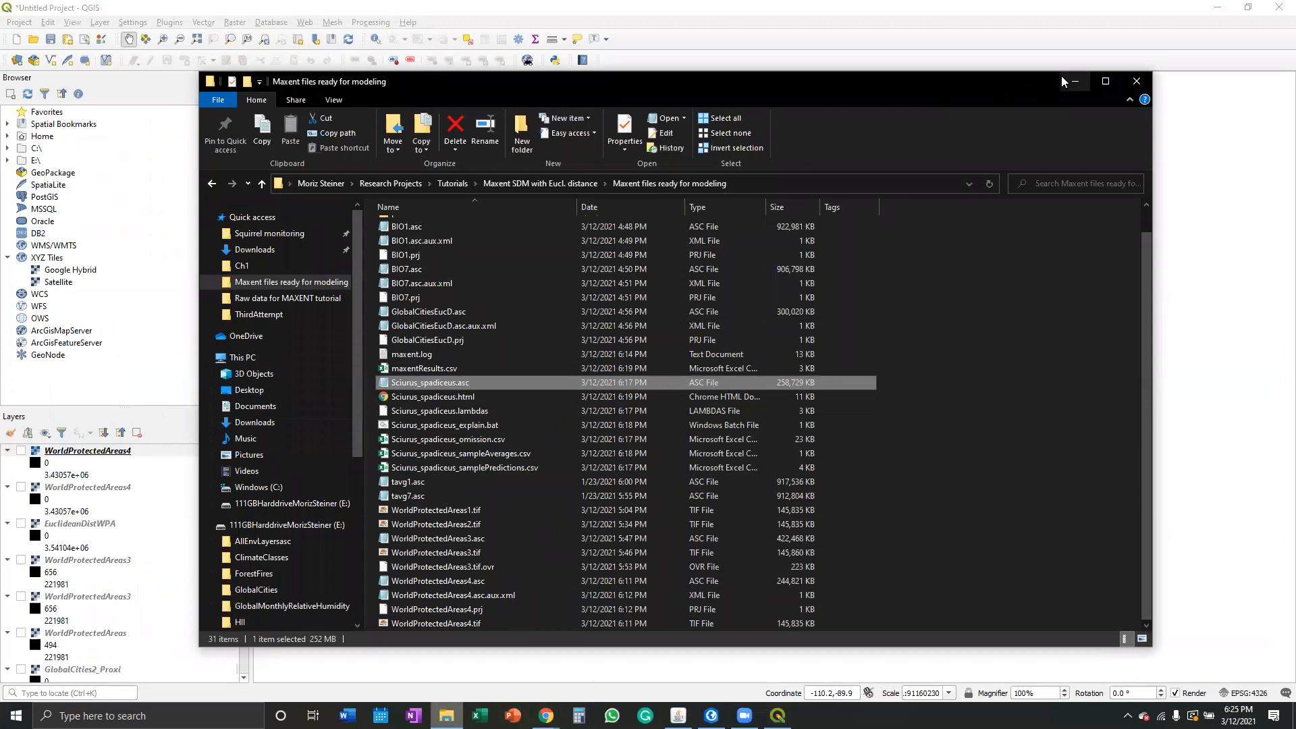
{"action": "left_click", "coordinate": [1070, 81]}
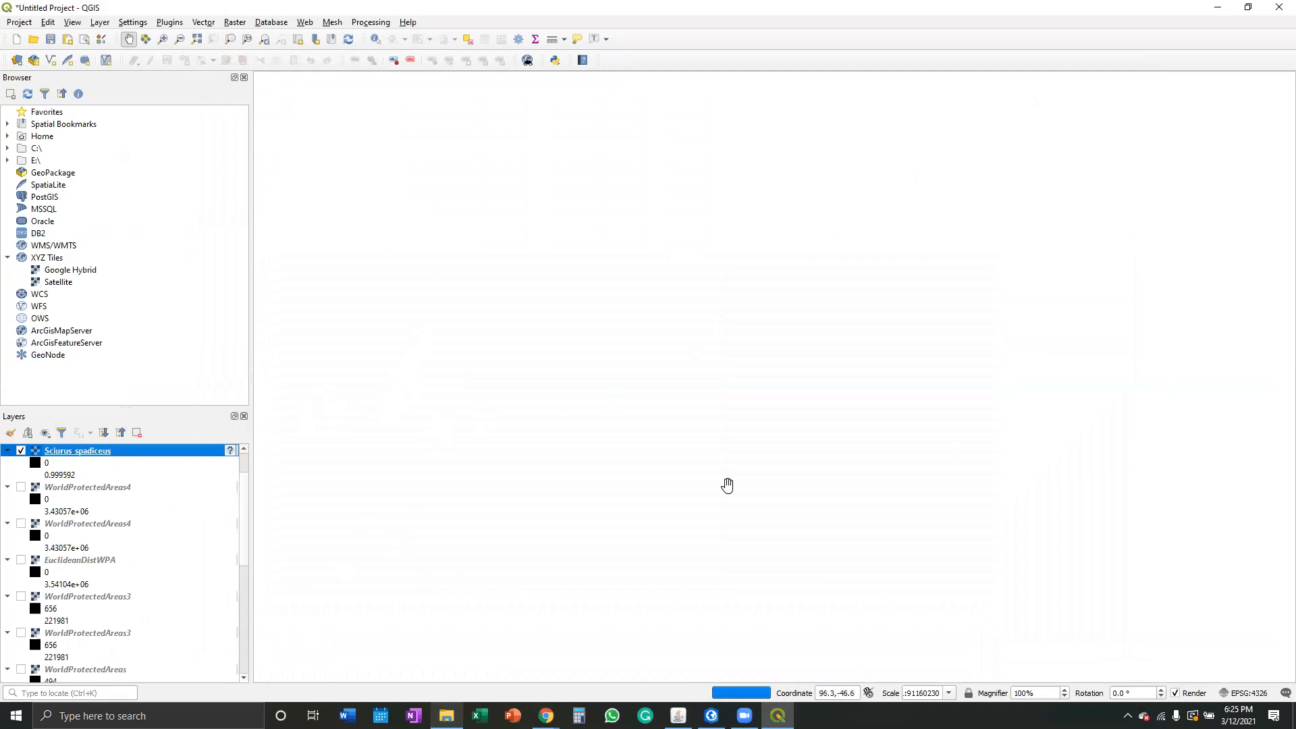
Set the Sciurus_spadiceus layer's coordinate reference system to WGS 84 (EPSG:4326).
{"action": "right_click", "coordinate": [129, 453]}
{"action": "mouse_move", "coordinate": [192, 634]}
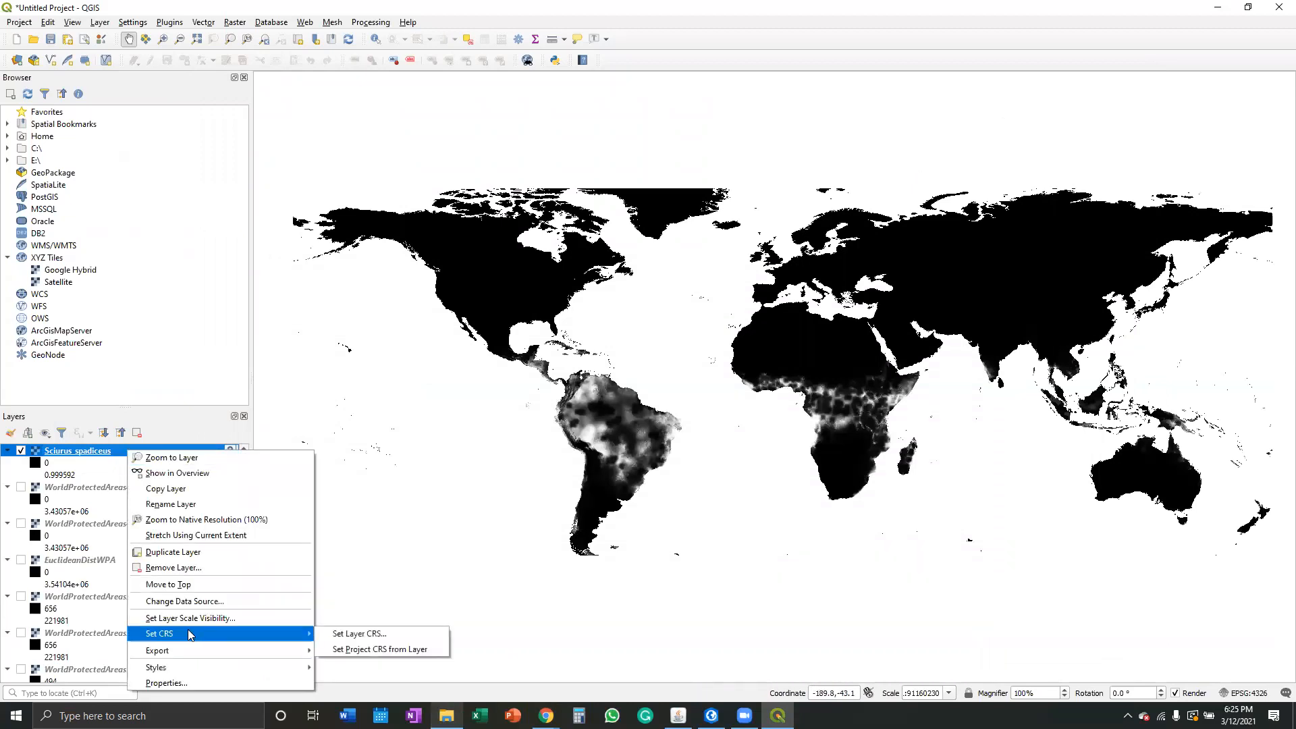
{"action": "left_click", "coordinate": [345, 634]}
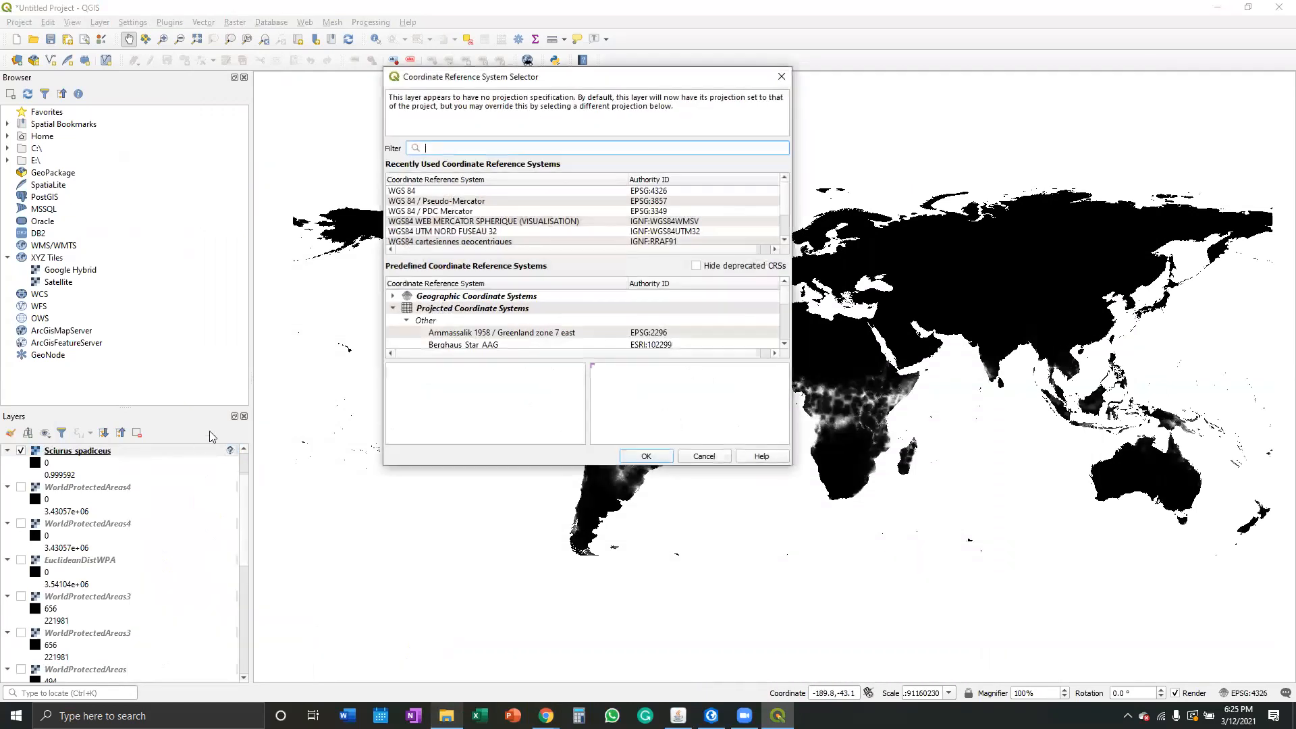
{"action": "left_click", "coordinate": [444, 192]}
{"action": "key", "text": "Return"}
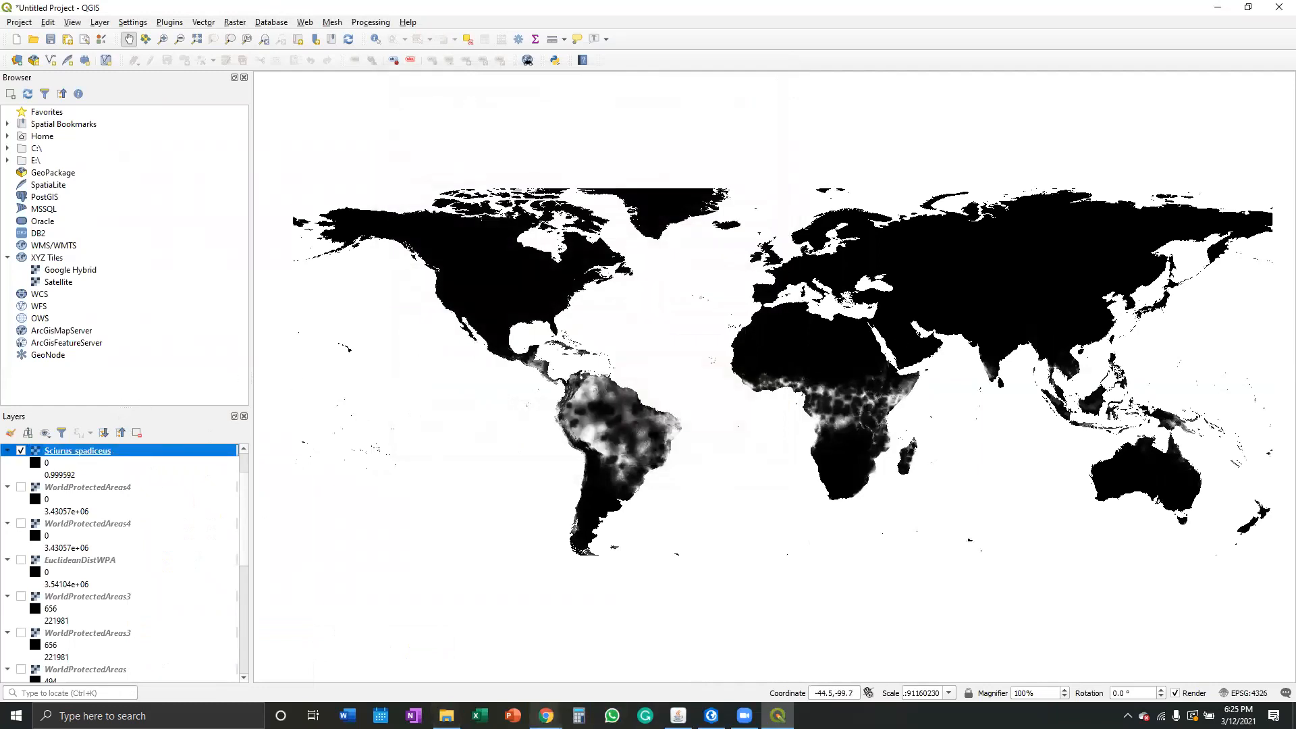
Switch to Chrome and view the full-size Sciurus_spadiceus.png prediction map for comparison with the raster.
{"action": "left_click", "coordinate": [546, 716]}
{"action": "left_click", "coordinate": [472, 648]}
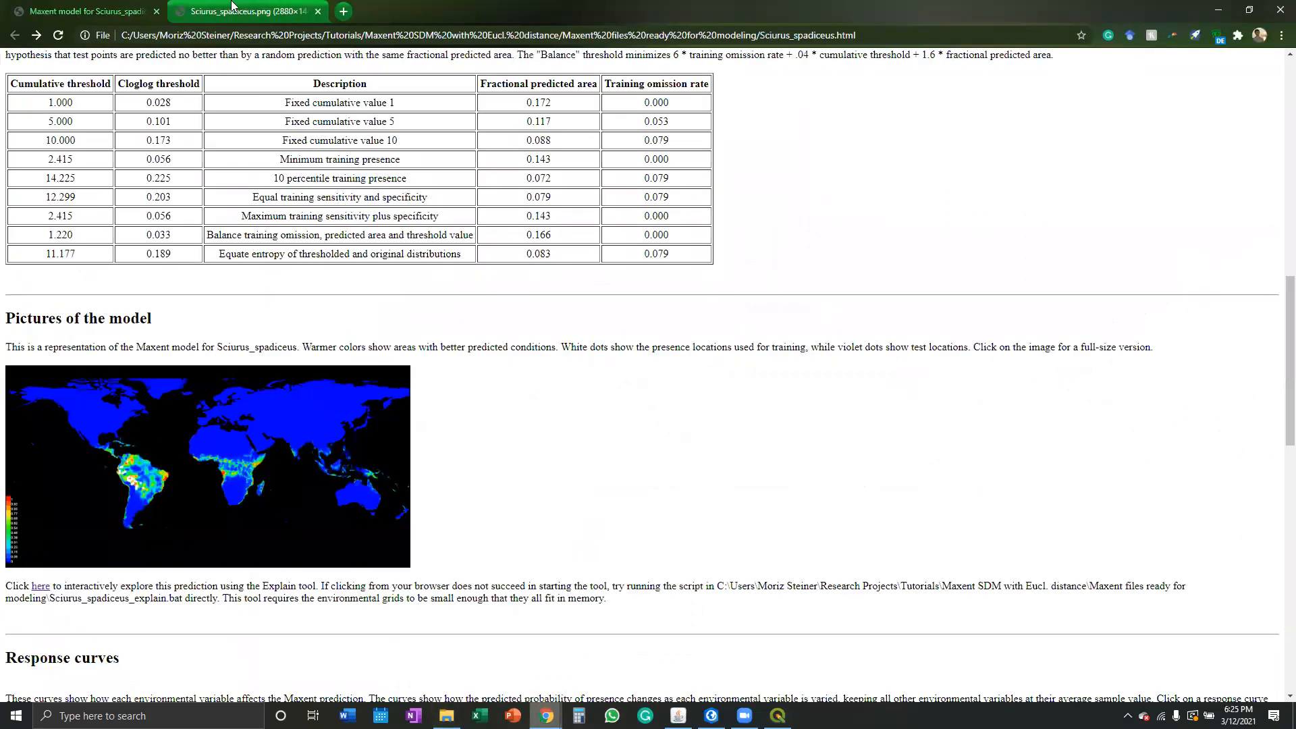
{"action": "left_click", "coordinate": [232, 8]}
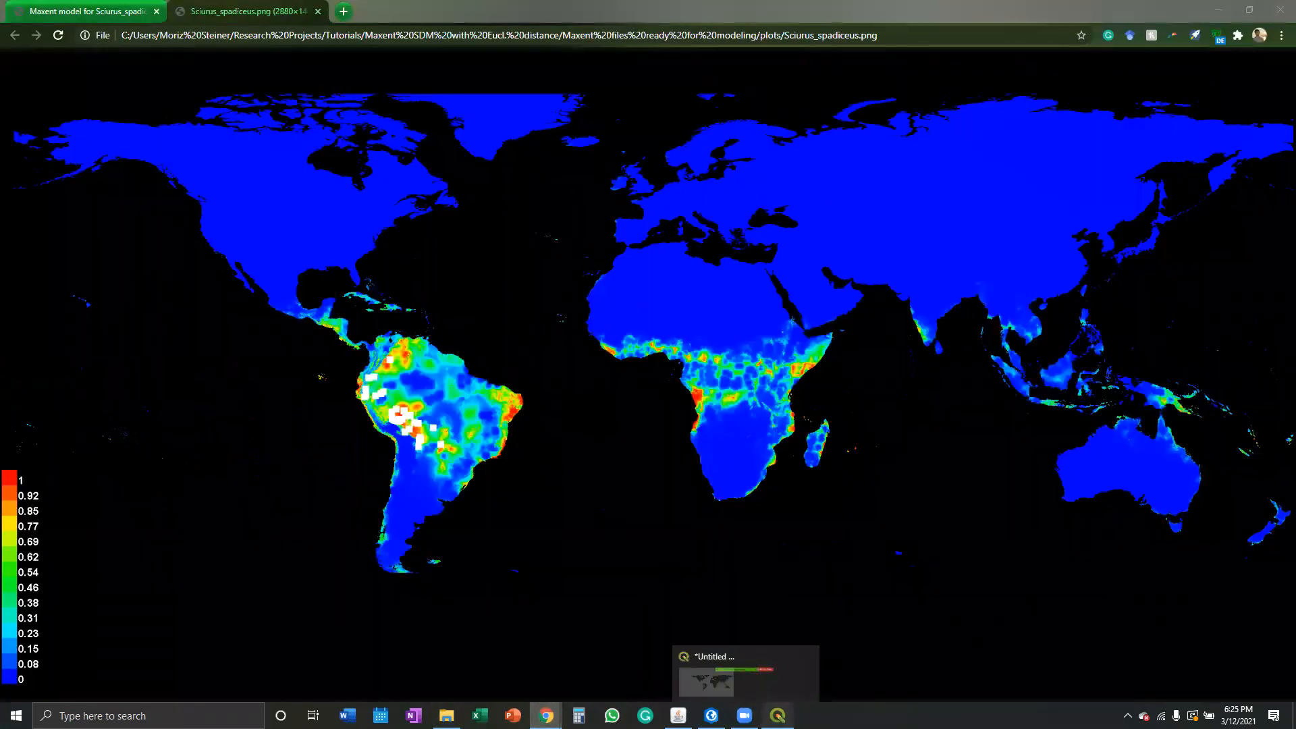
Switch back to QGIS and examine the Sciurus_spadiceus raster up close and at full extent.
{"action": "left_click", "coordinate": [778, 716]}
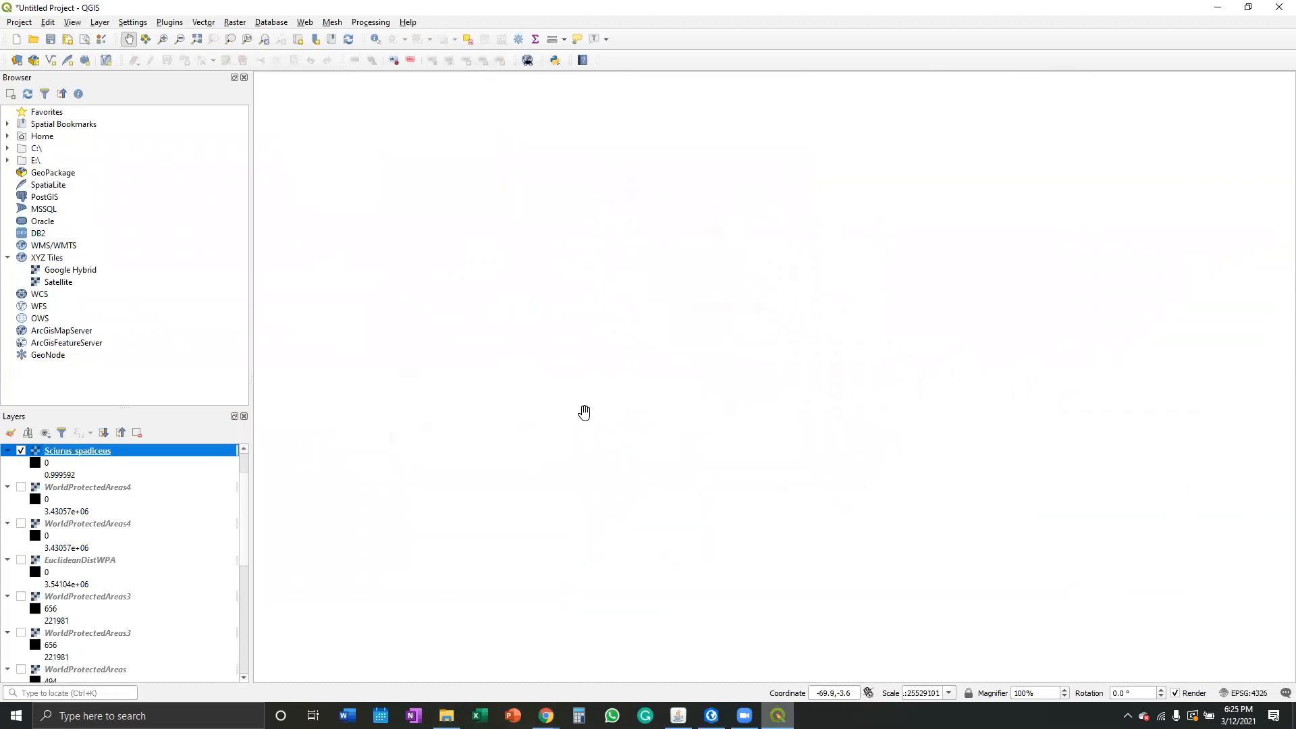
{"action": "scroll", "coordinate": [585, 413], "scroll_direction": "up", "scroll_amount": 1}
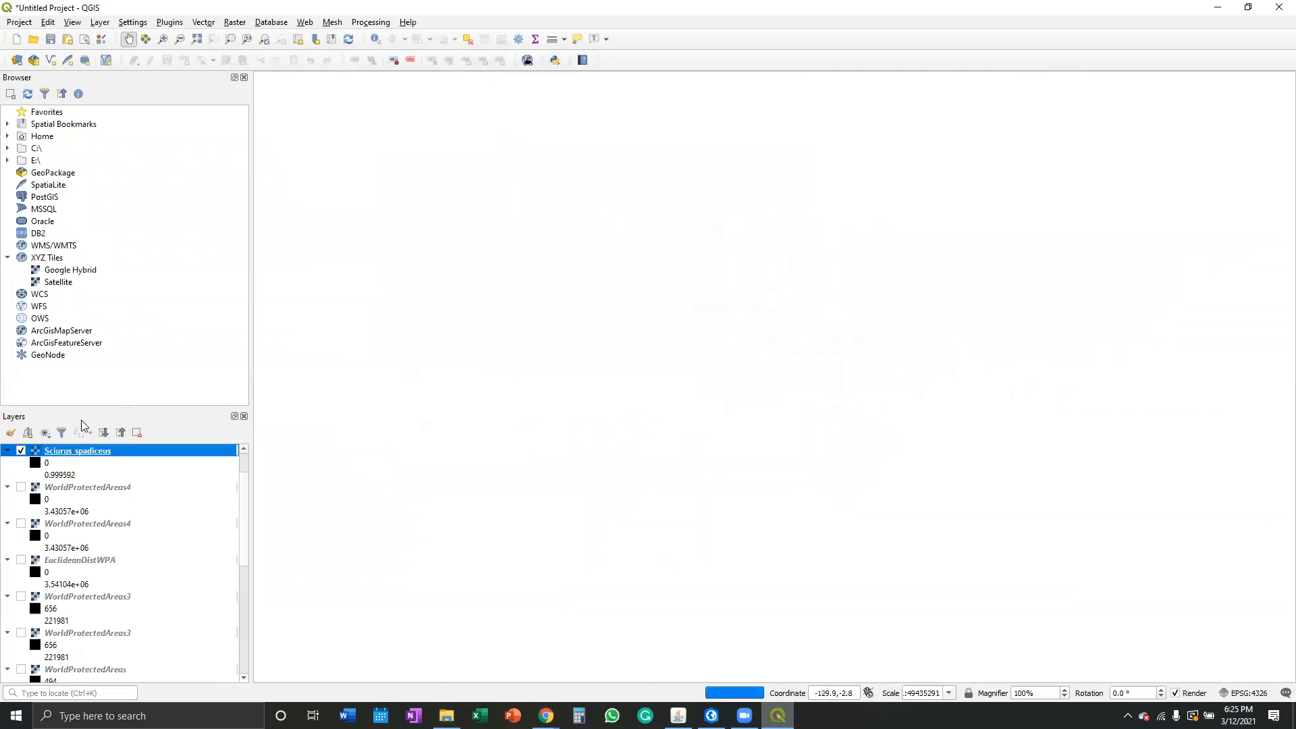
{"action": "scroll", "coordinate": [687, 364], "scroll_direction": "down", "scroll_amount": 1}
{"action": "scroll", "coordinate": [688, 364], "scroll_direction": "down", "scroll_amount": 2}
{"action": "left_click", "coordinate": [195, 44]}
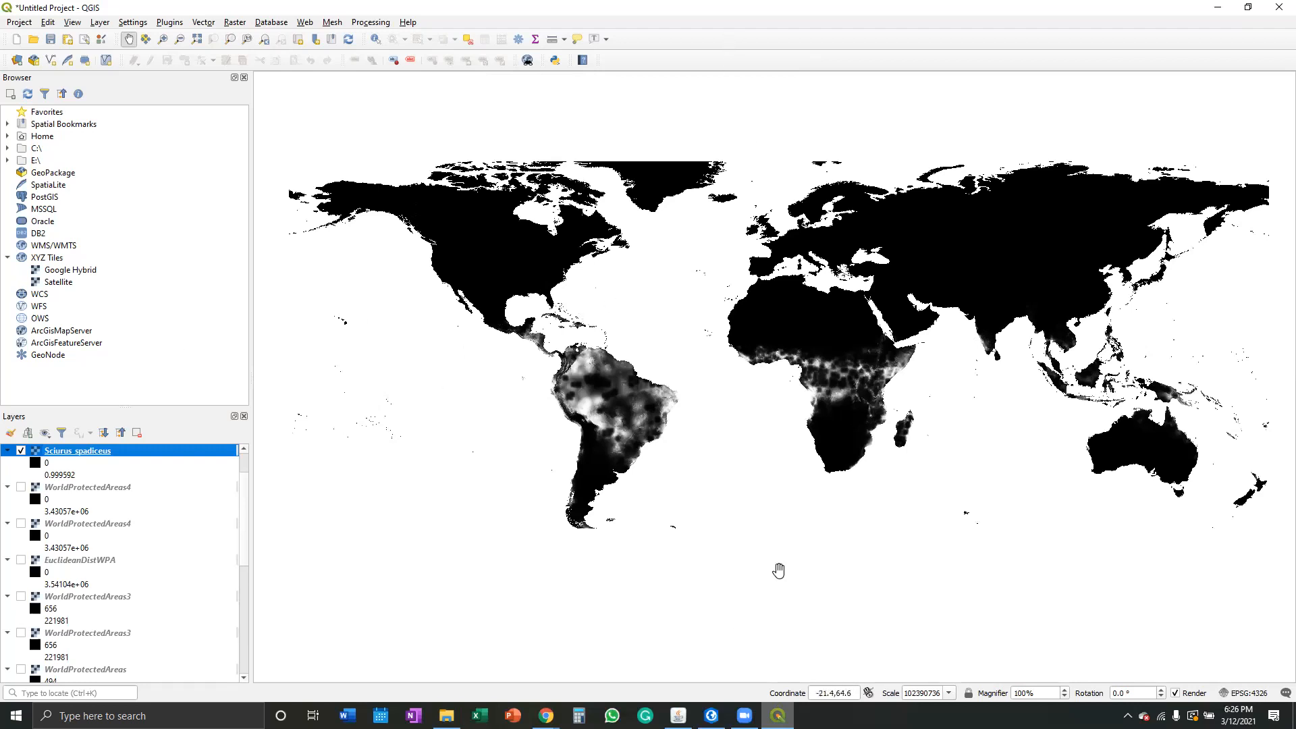
{"action": "left_click", "coordinate": [754, 706]}
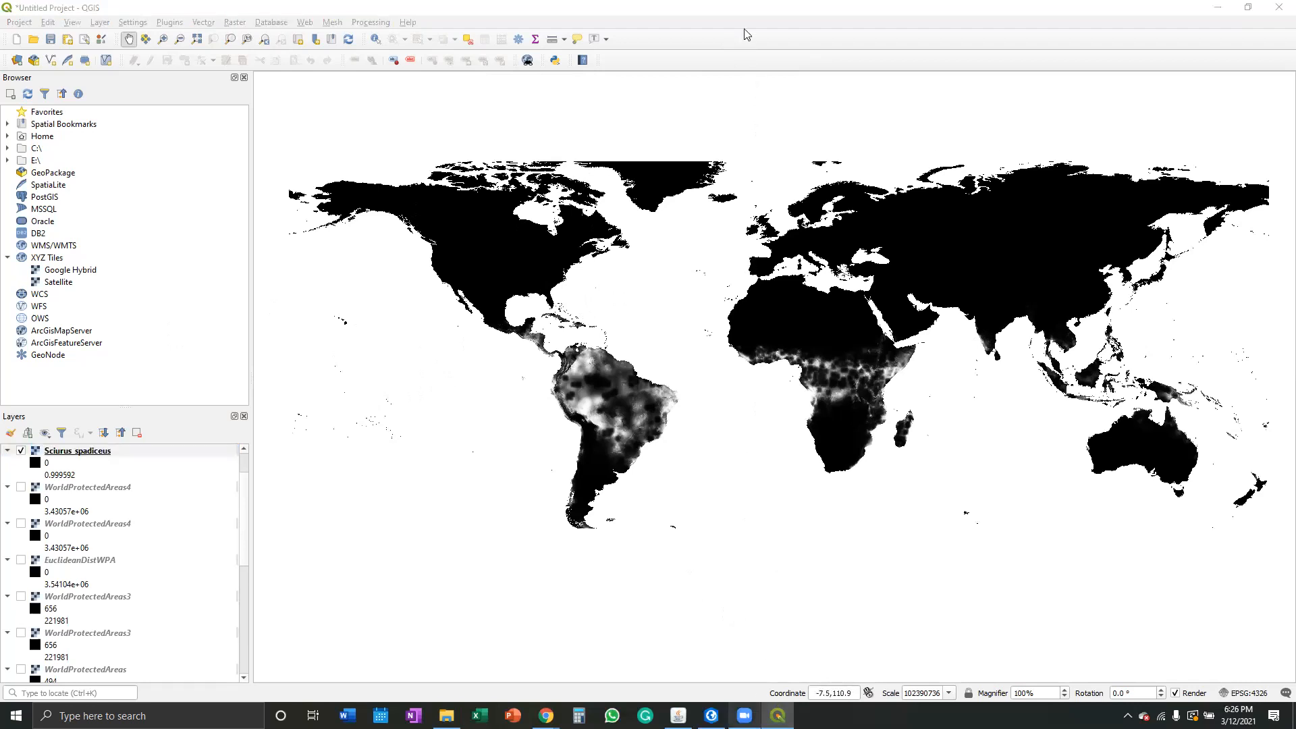